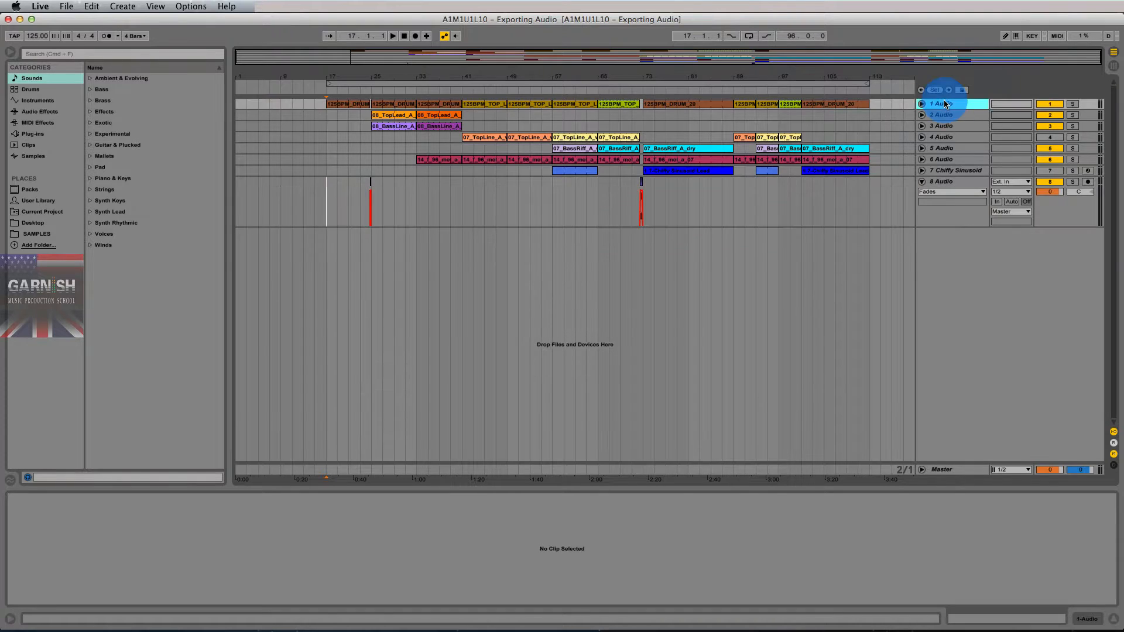
- Select each track header in turn, from track 1 Audio down to track 8 Audio
click(944, 115)
click(946, 127)
click(944, 137)
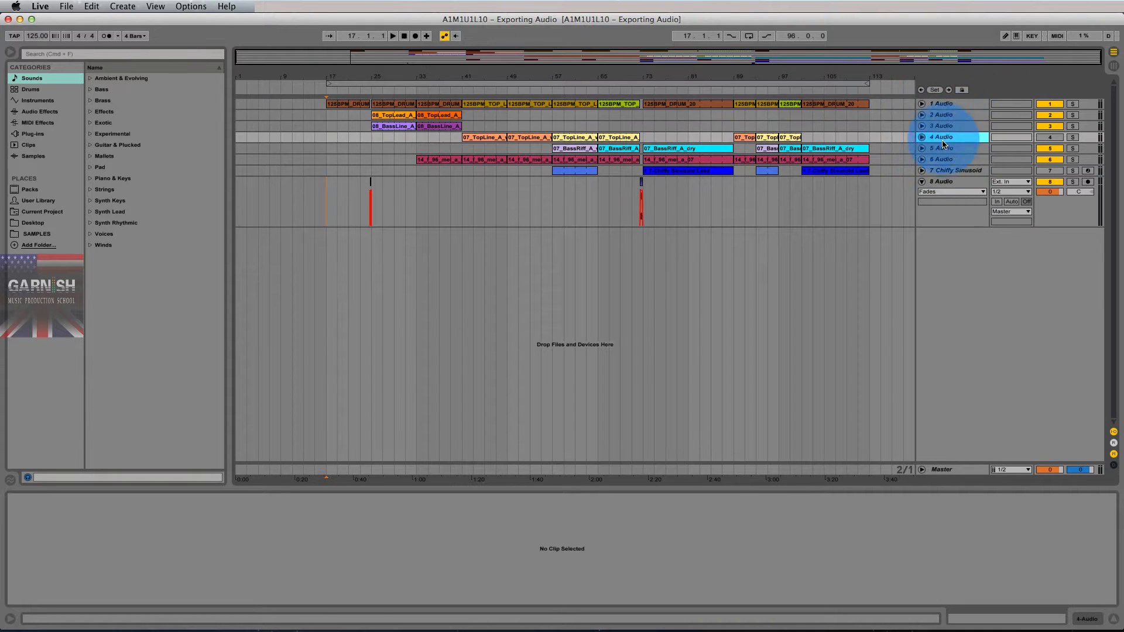
click(944, 149)
click(943, 160)
click(942, 171)
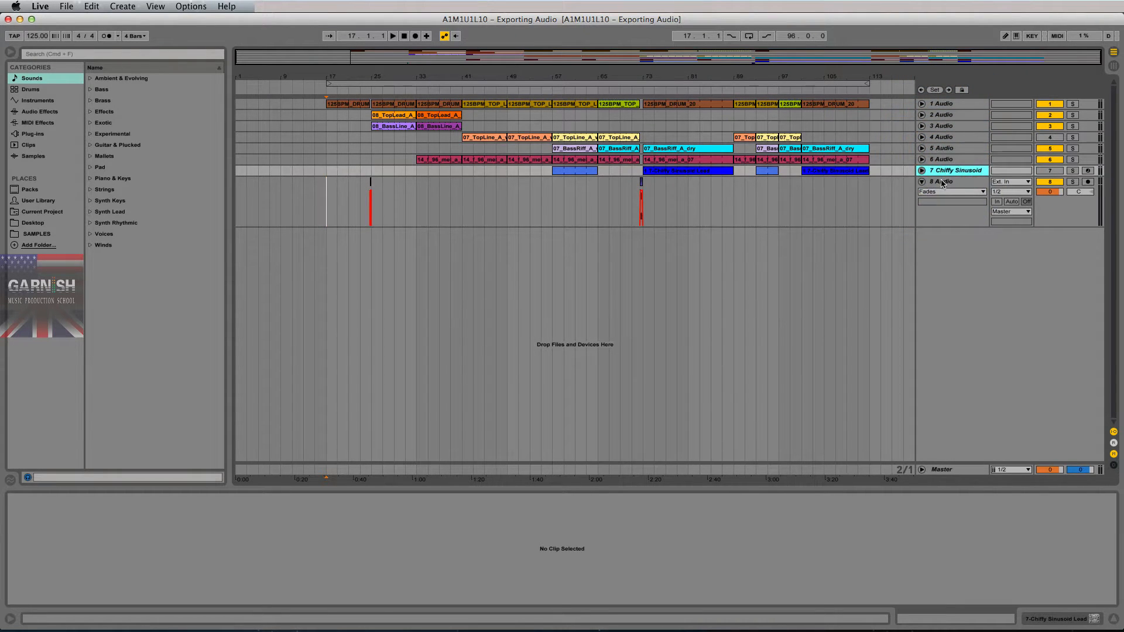
click(942, 182)
click(939, 106)
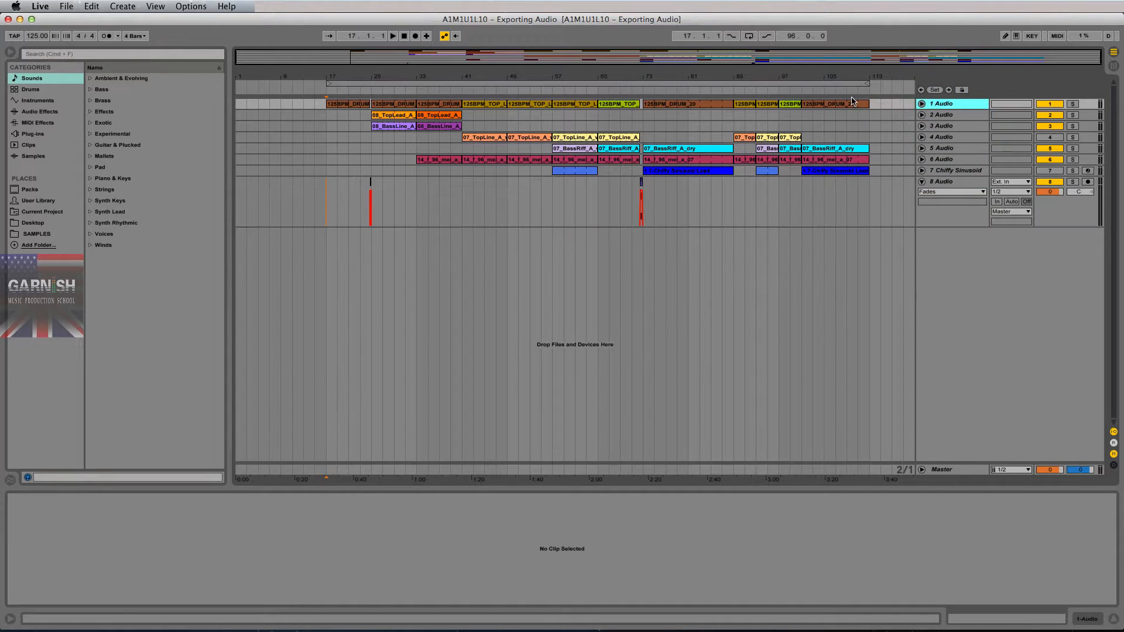
- Solo tracks 1, 5 and 6 during playback from bar 73, then unsolo, stop, and open track 8's clip
click(643, 126)
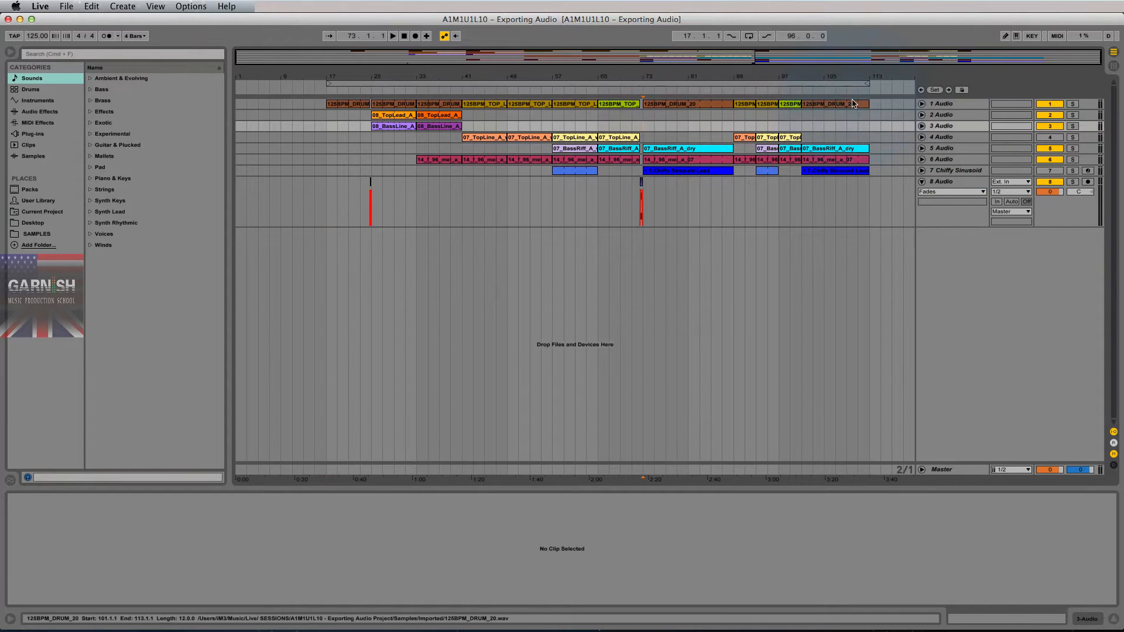
click(1072, 104)
key(space)
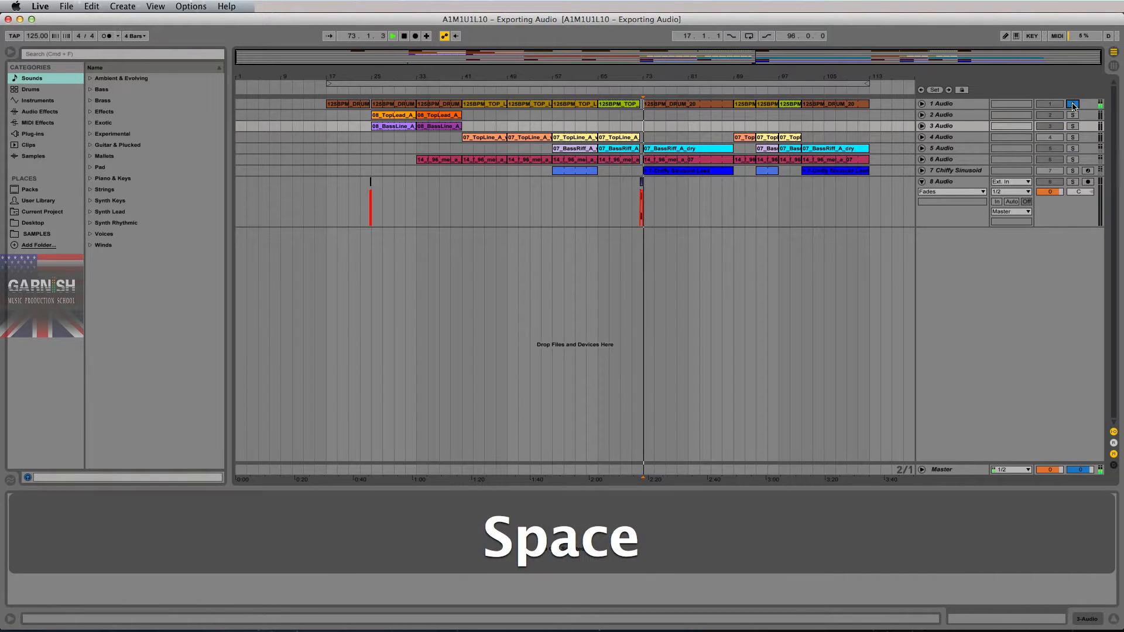
click(1073, 148)
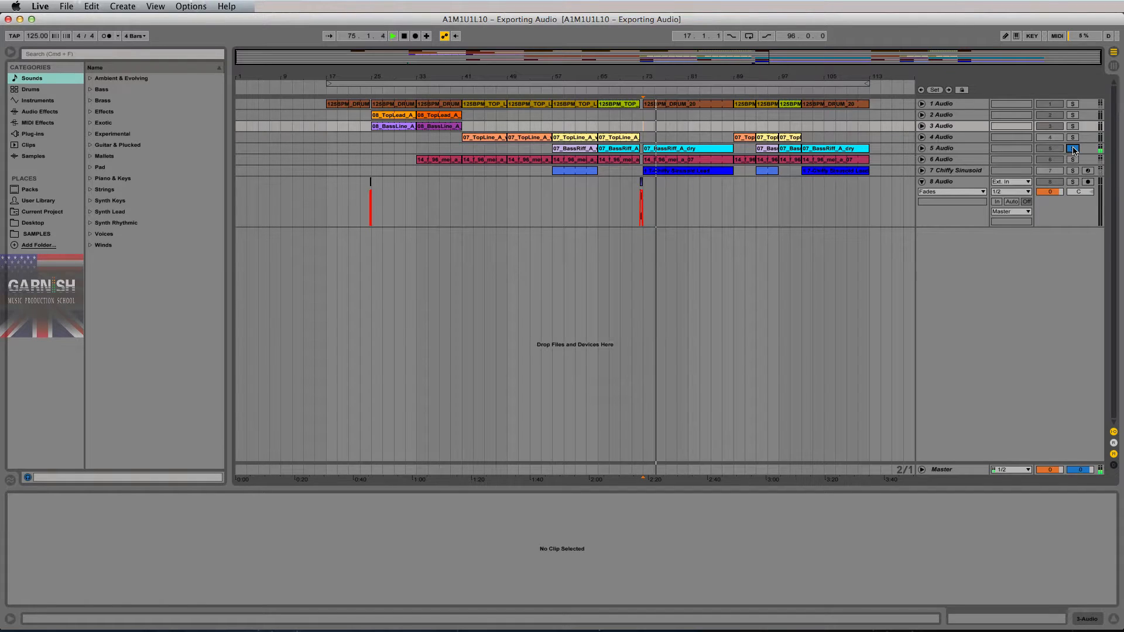
click(1073, 149)
click(1073, 159)
click(1073, 159)
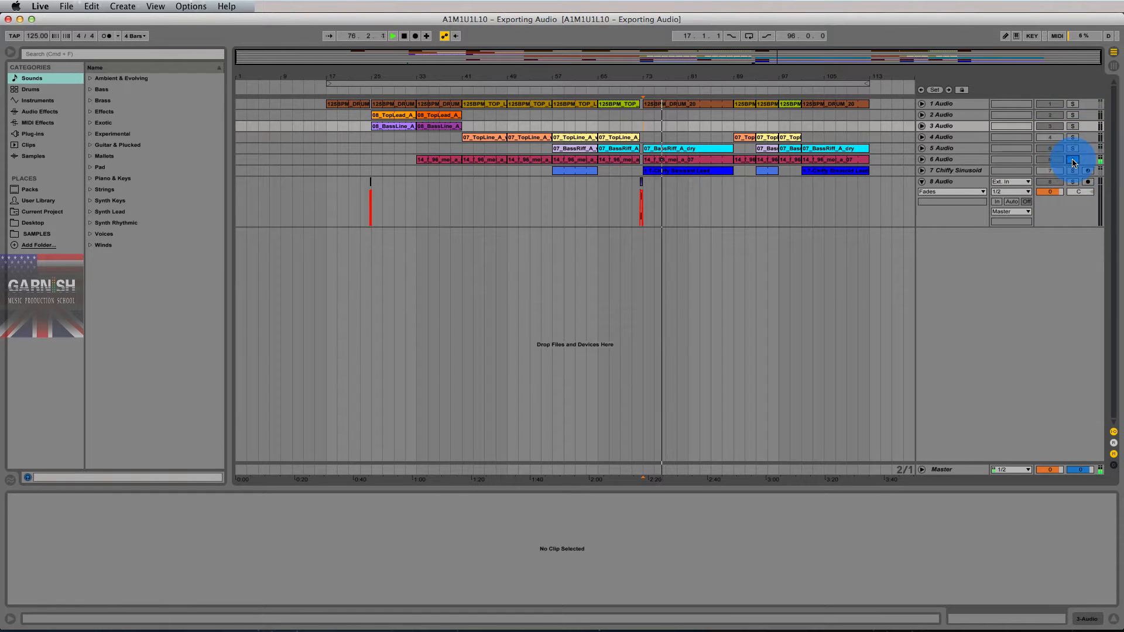
key(space)
click(648, 196)
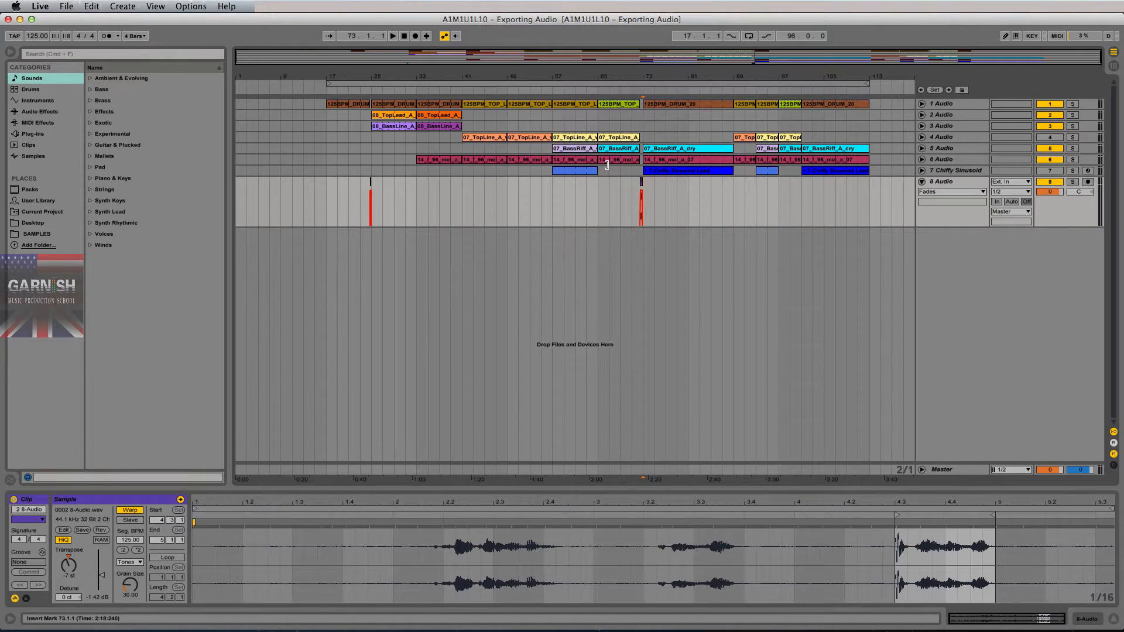
- Unfold and refold tracks 1–4 one at a time to inspect them
click(942, 104)
click(922, 104)
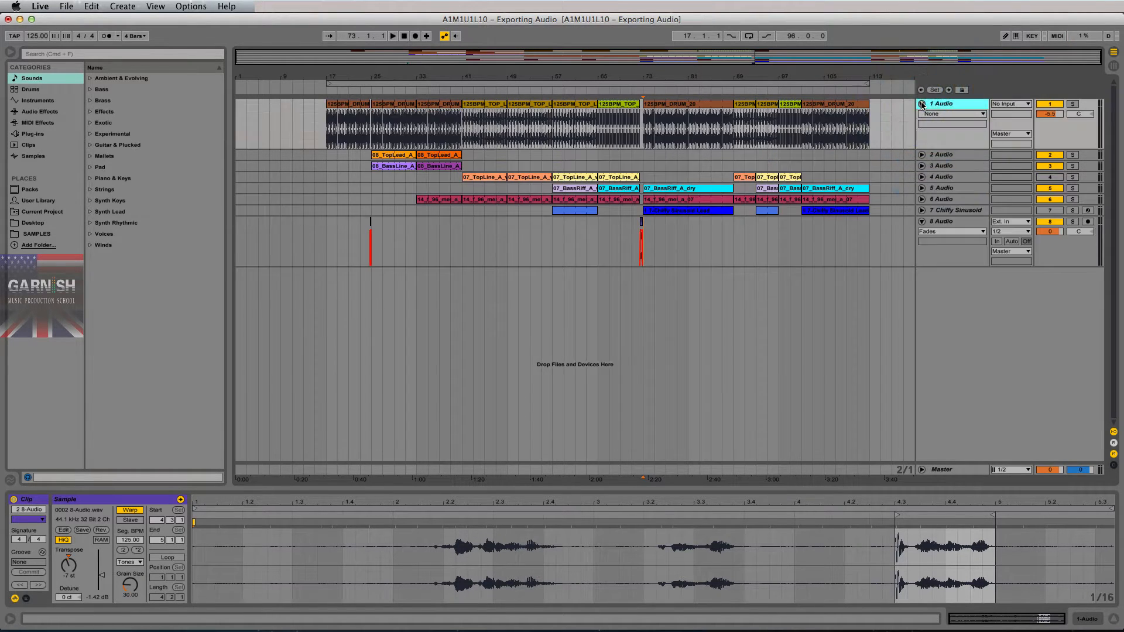
click(922, 104)
click(922, 115)
click(922, 116)
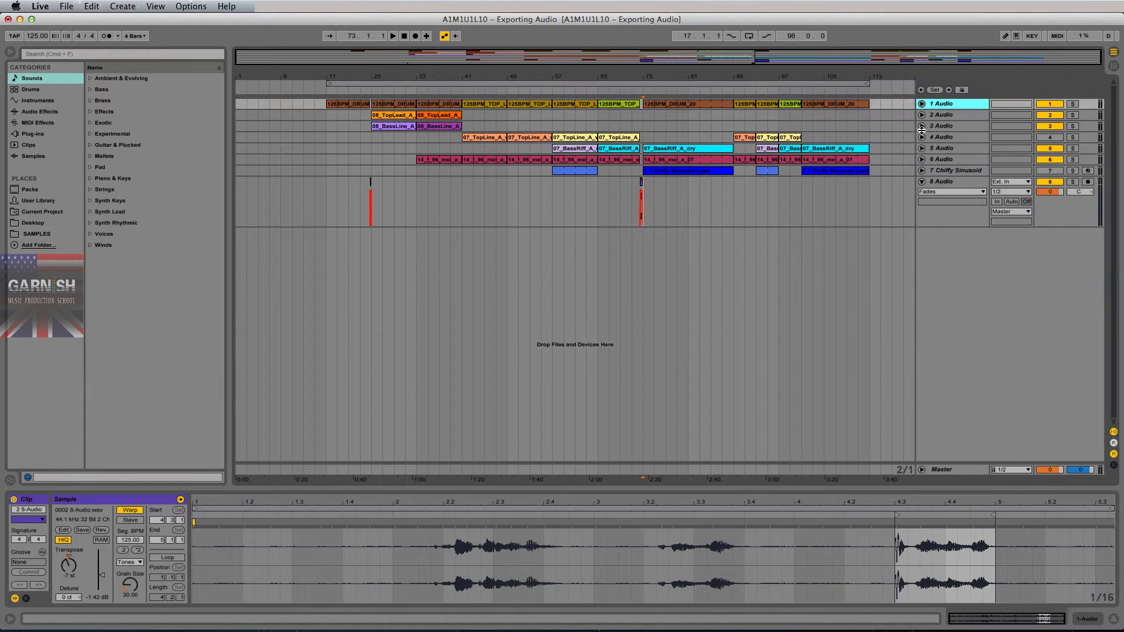
click(922, 127)
click(921, 126)
click(922, 104)
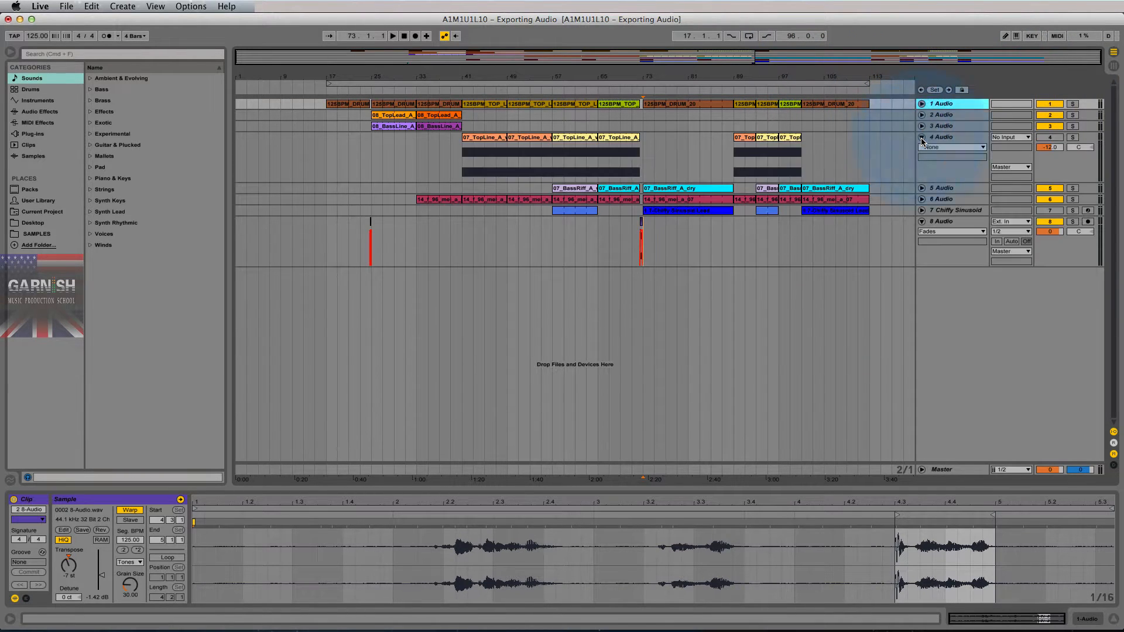
click(922, 104)
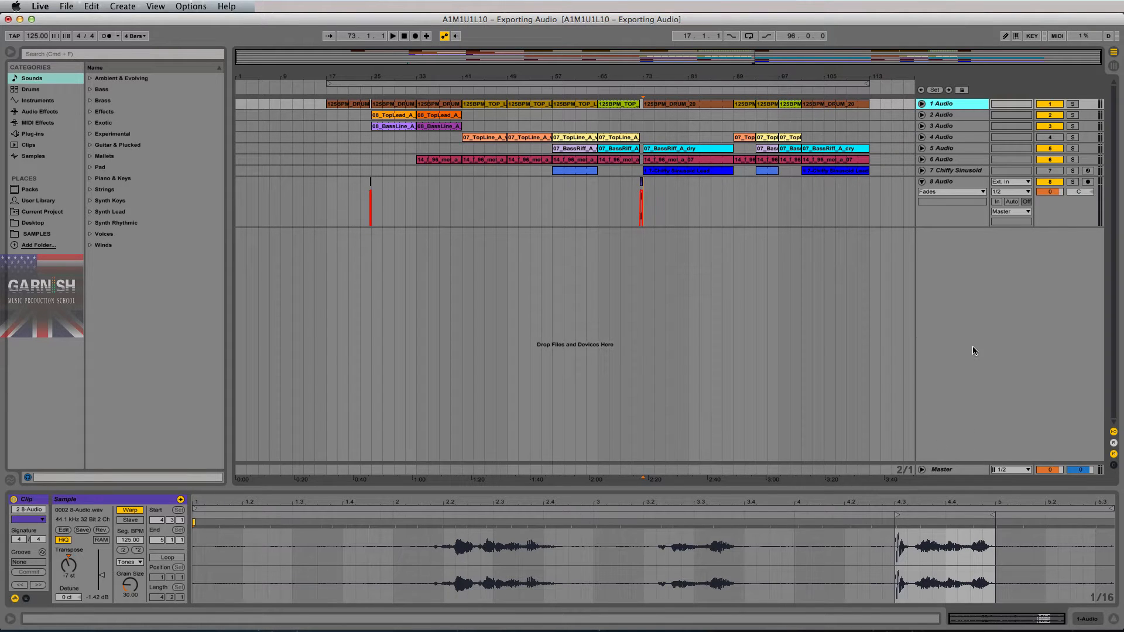
- Unfold the Master track and set its automation chooser to None
click(943, 119)
click(943, 127)
click(943, 137)
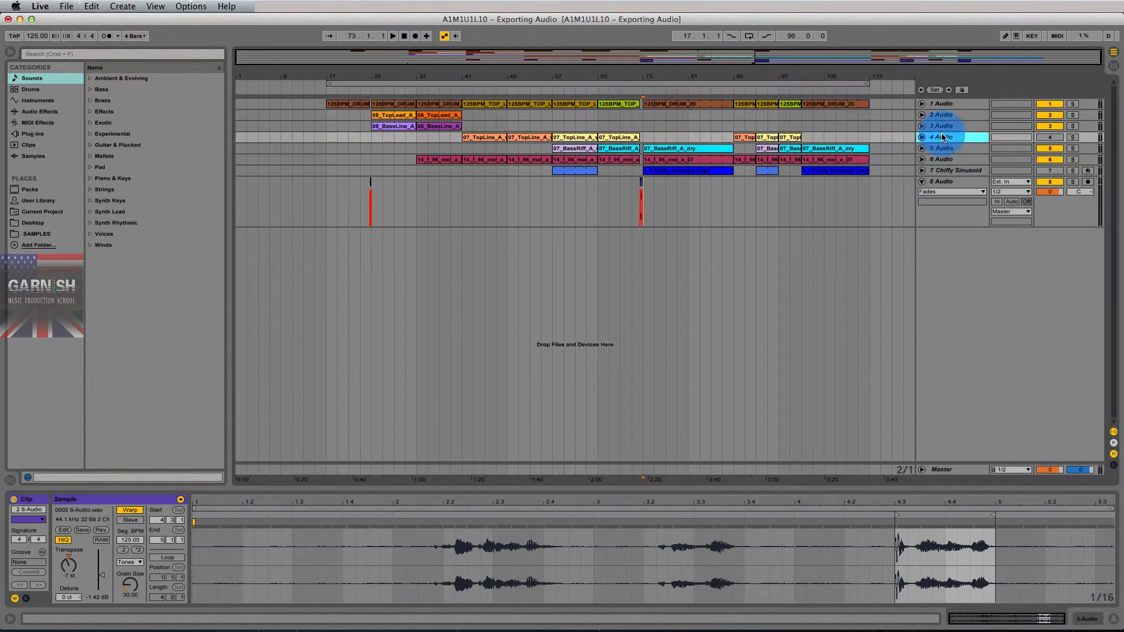
click(944, 153)
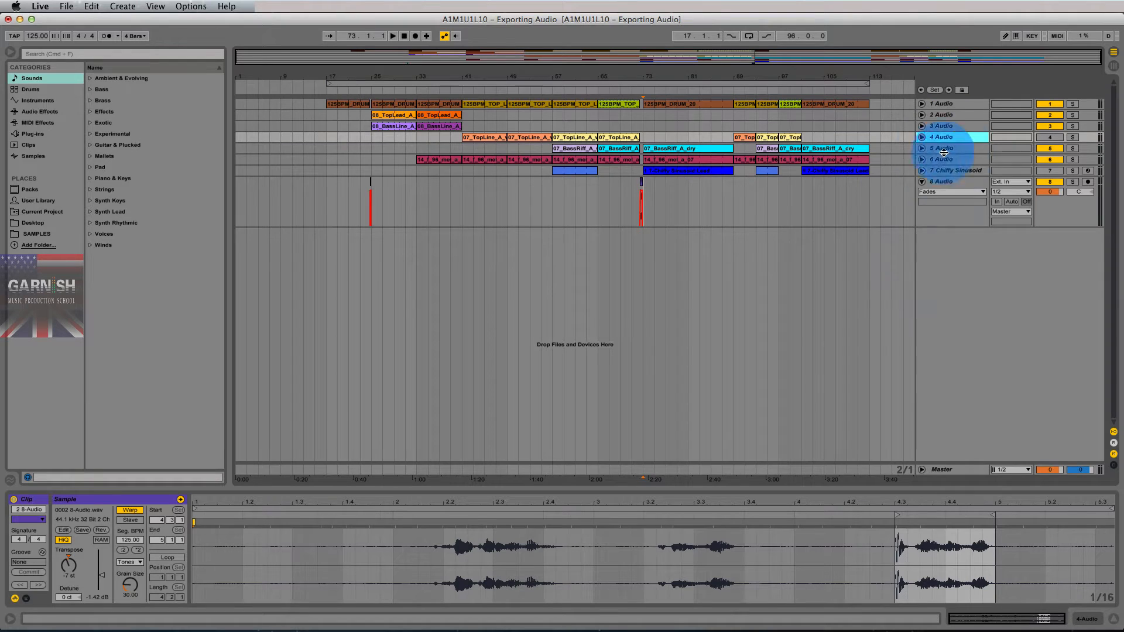
click(922, 470)
click(936, 411)
click(936, 417)
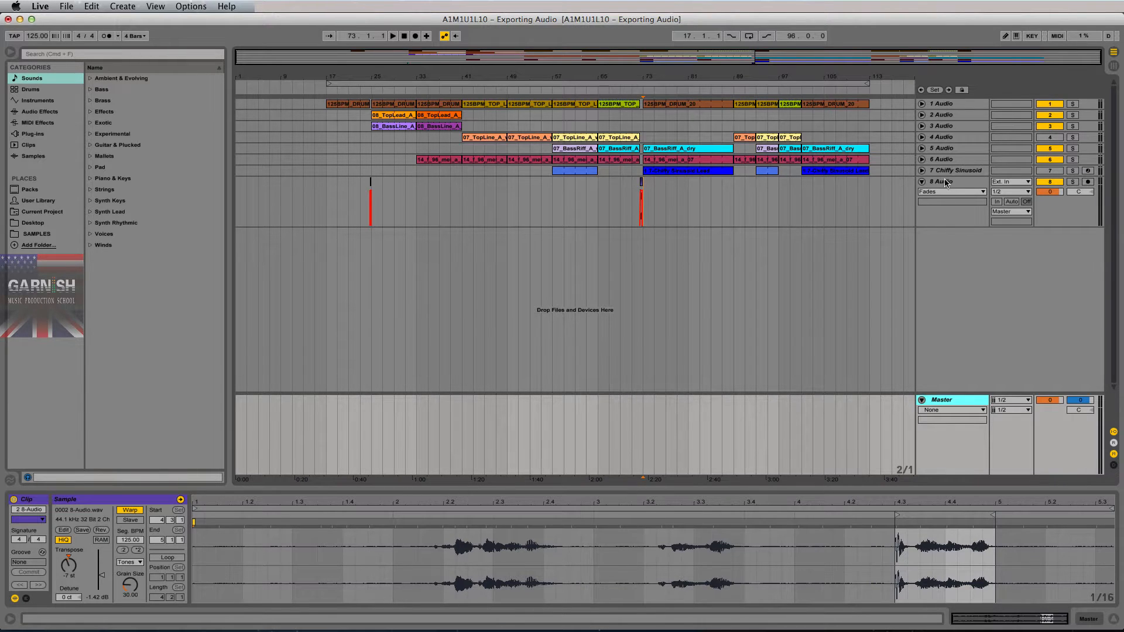
- Time-select the whole song from bar 17 to 115, then clear the selection
click(339, 104)
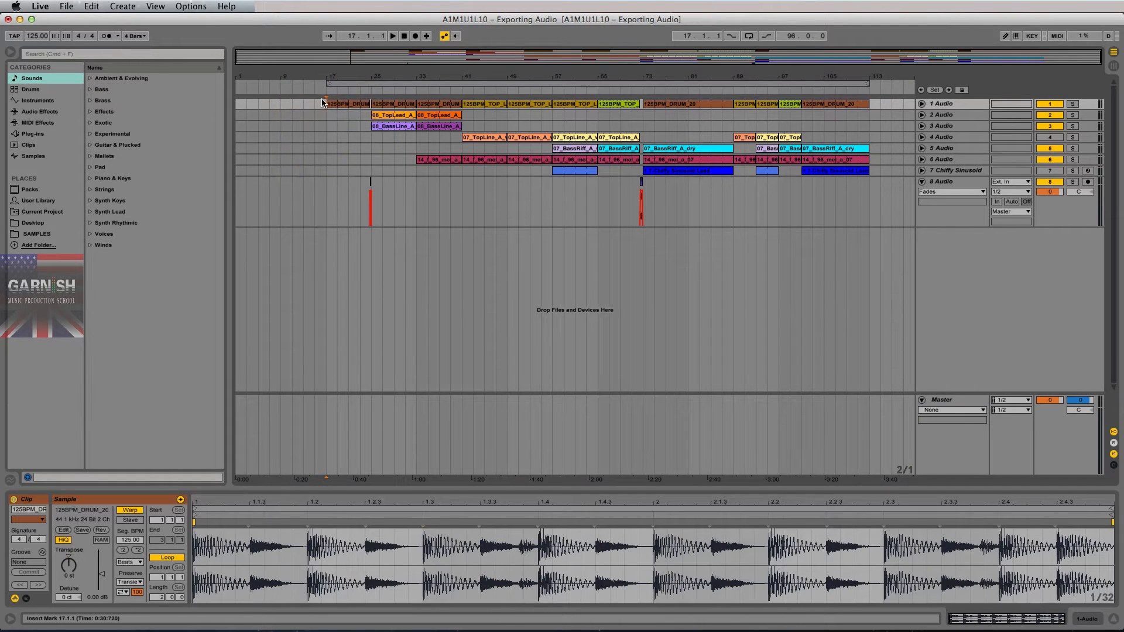
drag(322, 103, 870, 208)
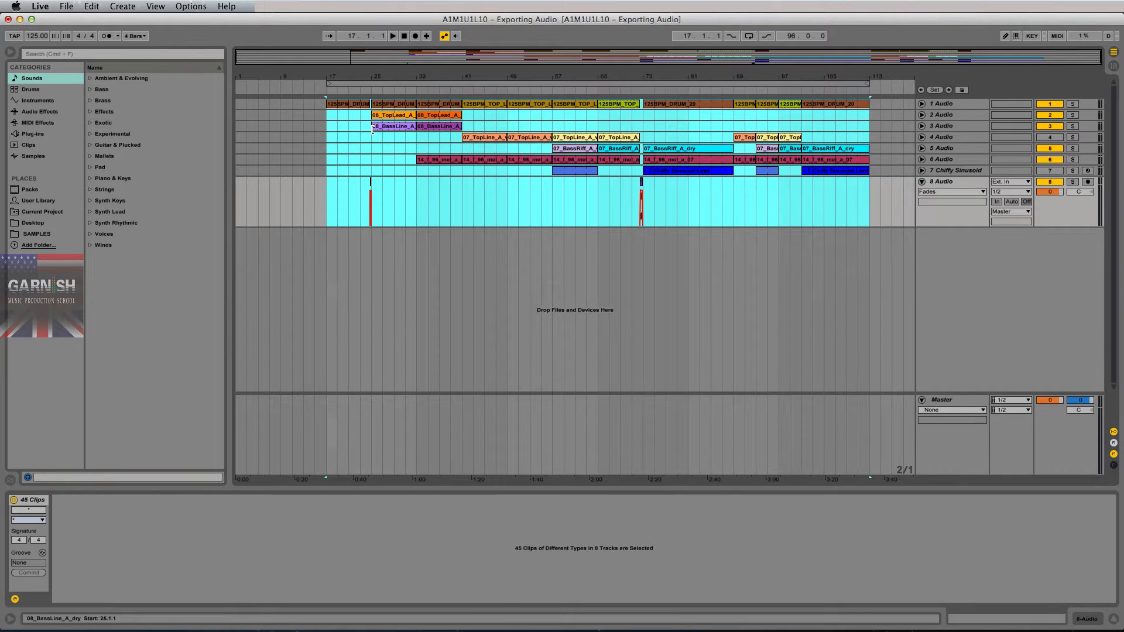
click(336, 117)
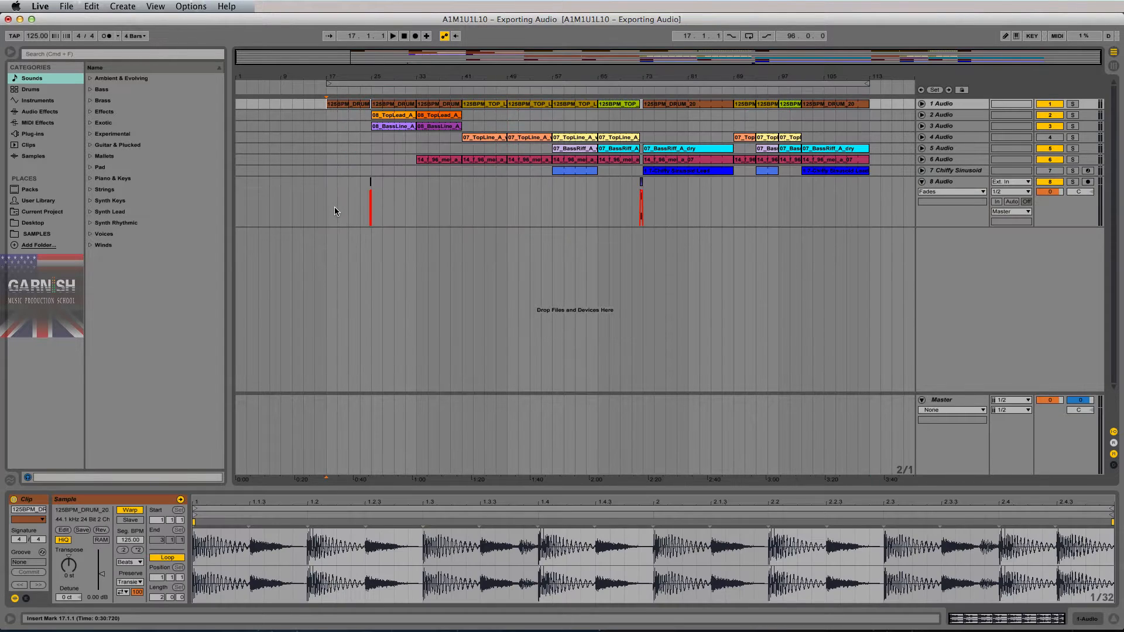
click(327, 199)
- Step the insert point along track 8 from bar 25 to bar 113, then return it to bar 17
click(375, 202)
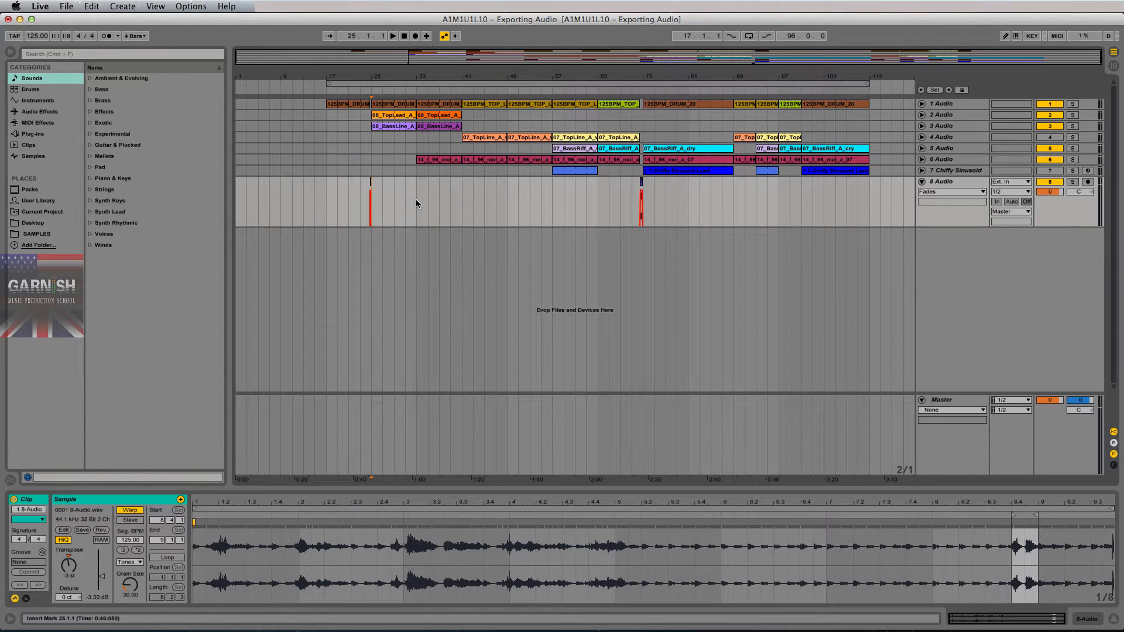
click(462, 195)
click(511, 197)
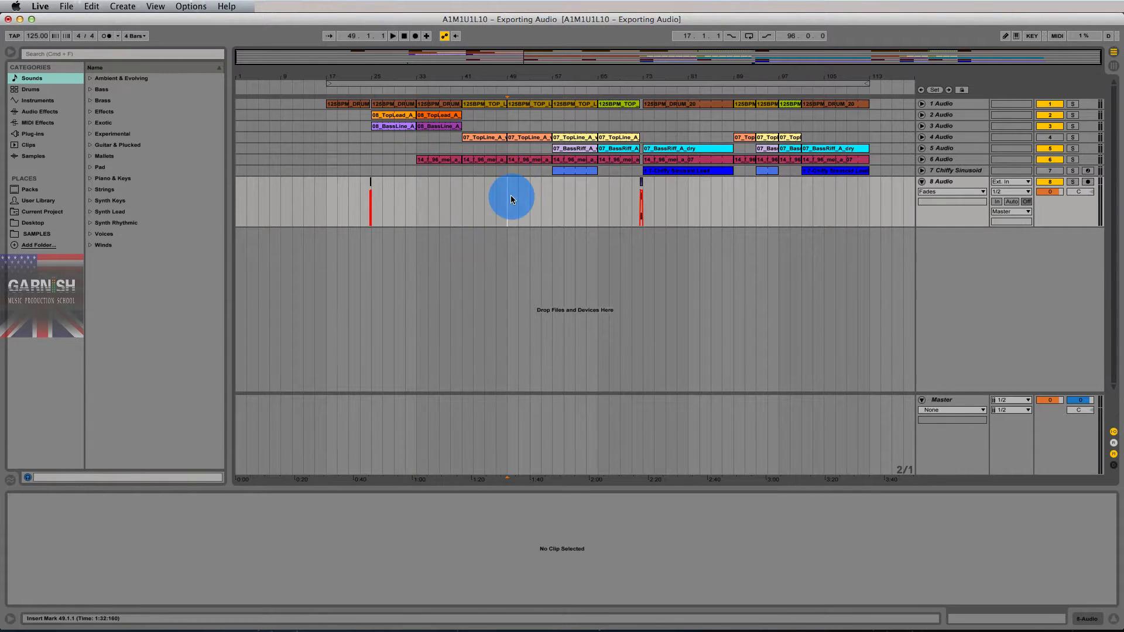
click(561, 196)
click(593, 196)
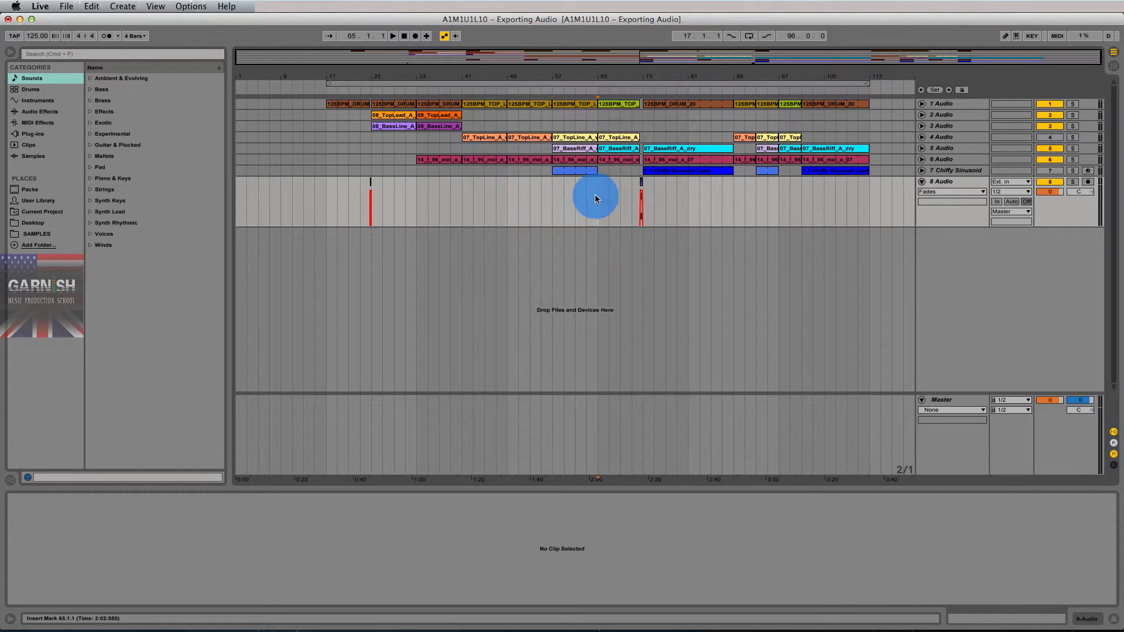
click(637, 207)
click(728, 203)
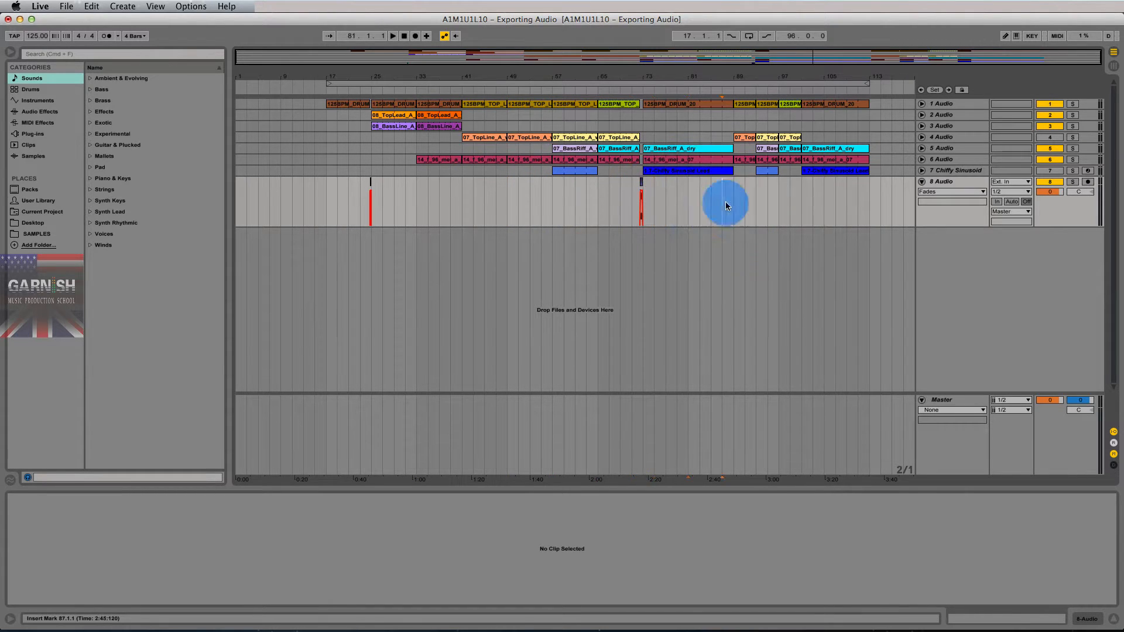
click(781, 202)
click(825, 206)
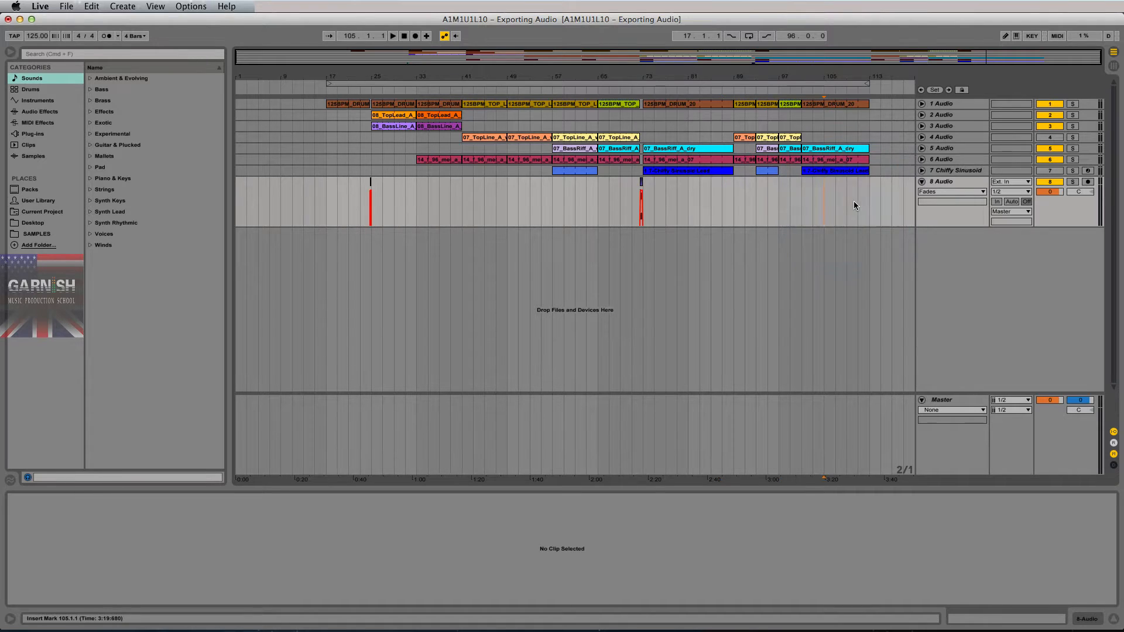
click(864, 204)
click(328, 202)
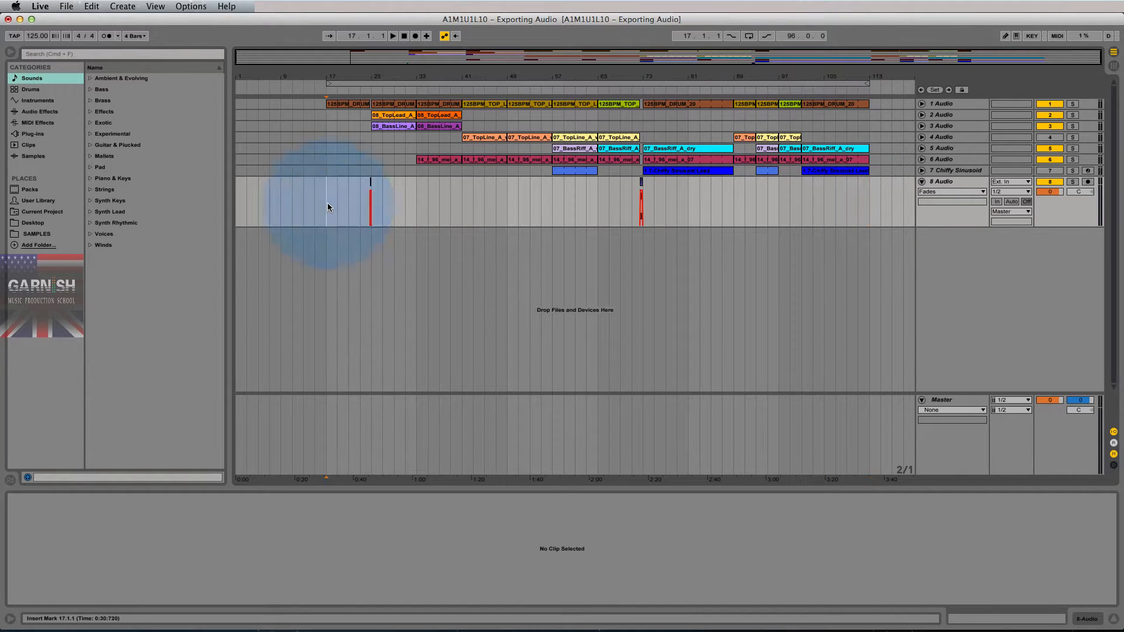
- Play from bar 17, jumping to bars 25, 33, 41 and 49, then time-select bars 49–57
key(space)
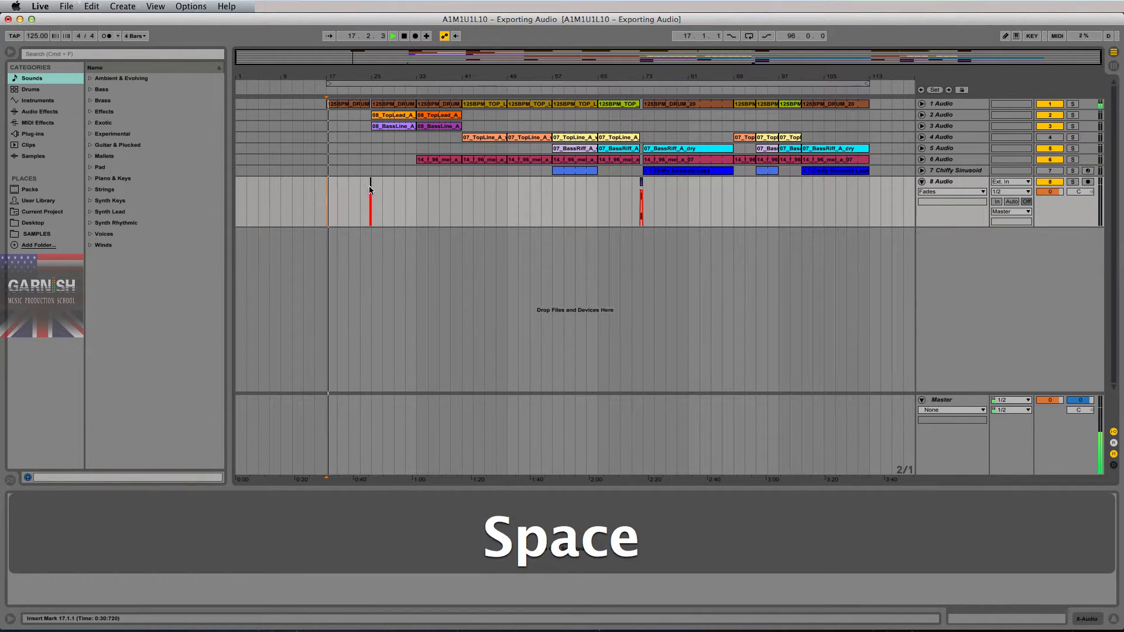
click(371, 159)
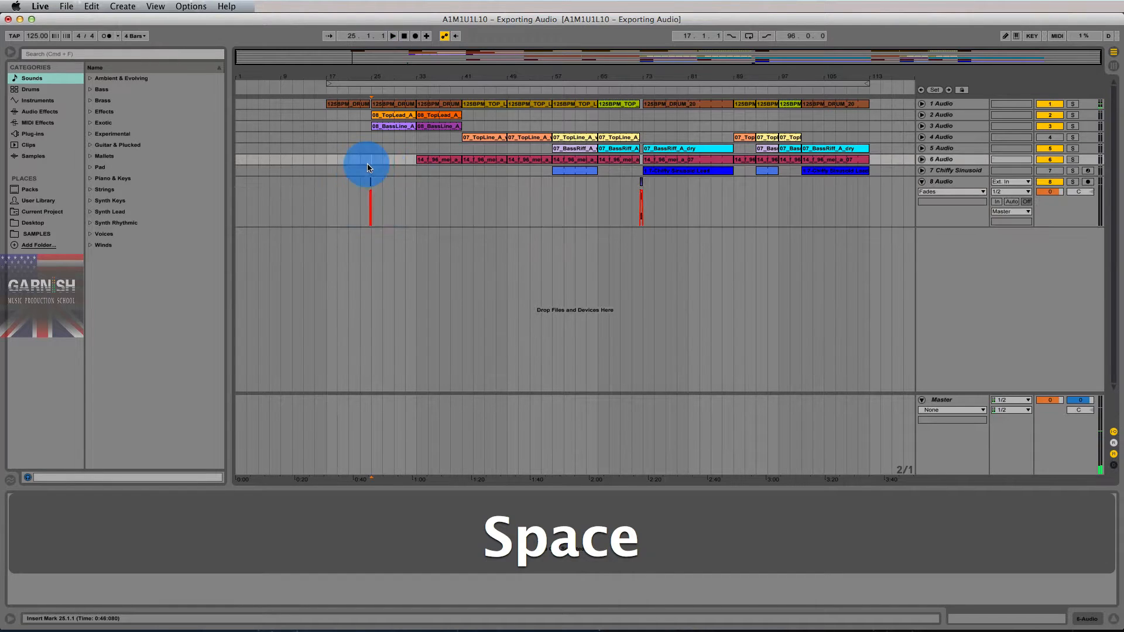
click(416, 191)
key(space)
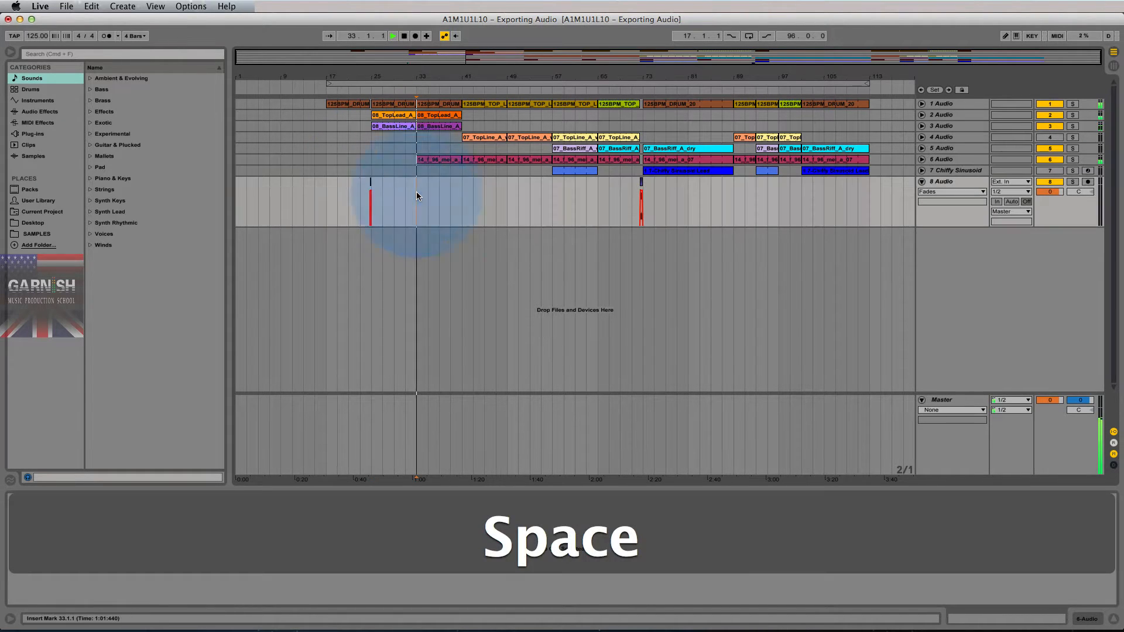
click(462, 201)
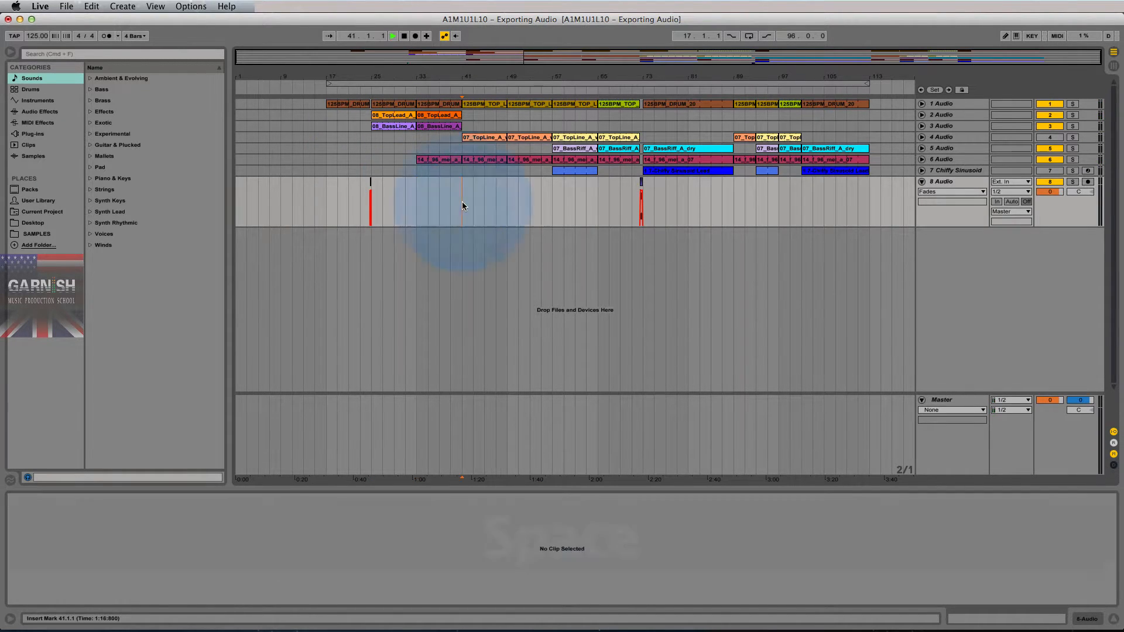
key(space)
click(506, 201)
key(space)
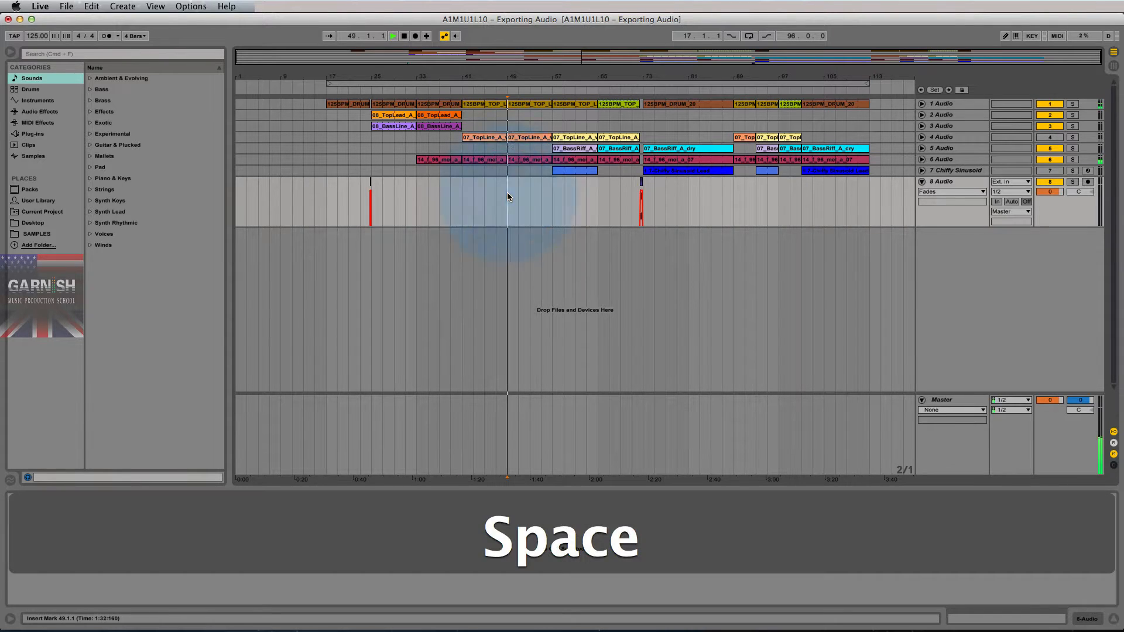
drag(552, 200, 509, 104)
- Delete bars 49–57, move the clips from bar 57 onward left to bar 49, and play from bar 47
key(BackSpace)
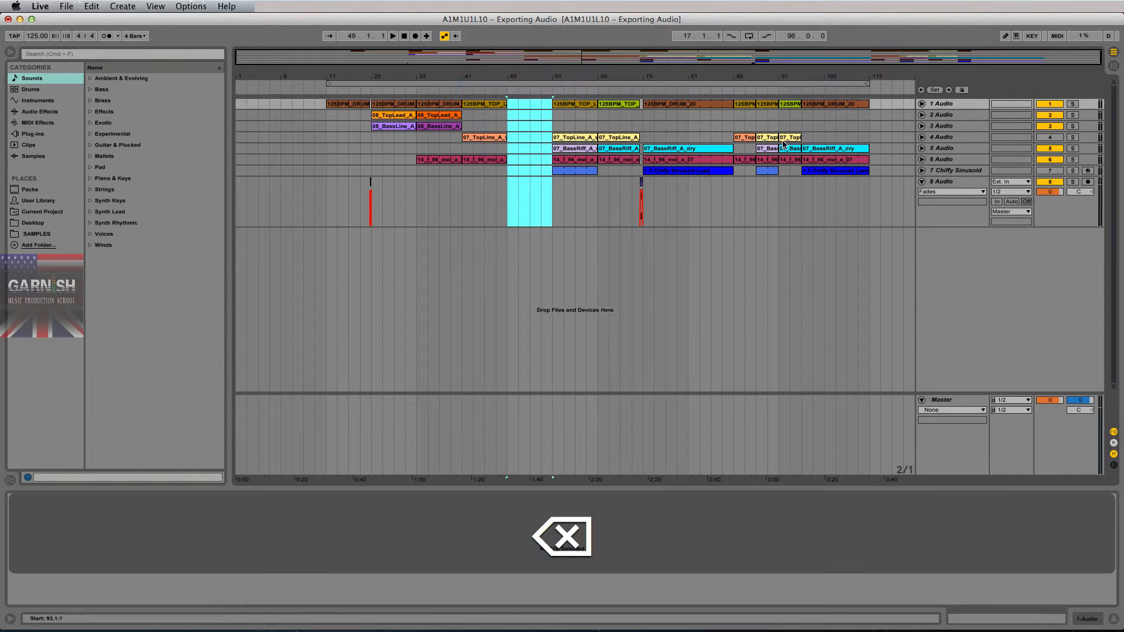
drag(553, 104, 886, 200)
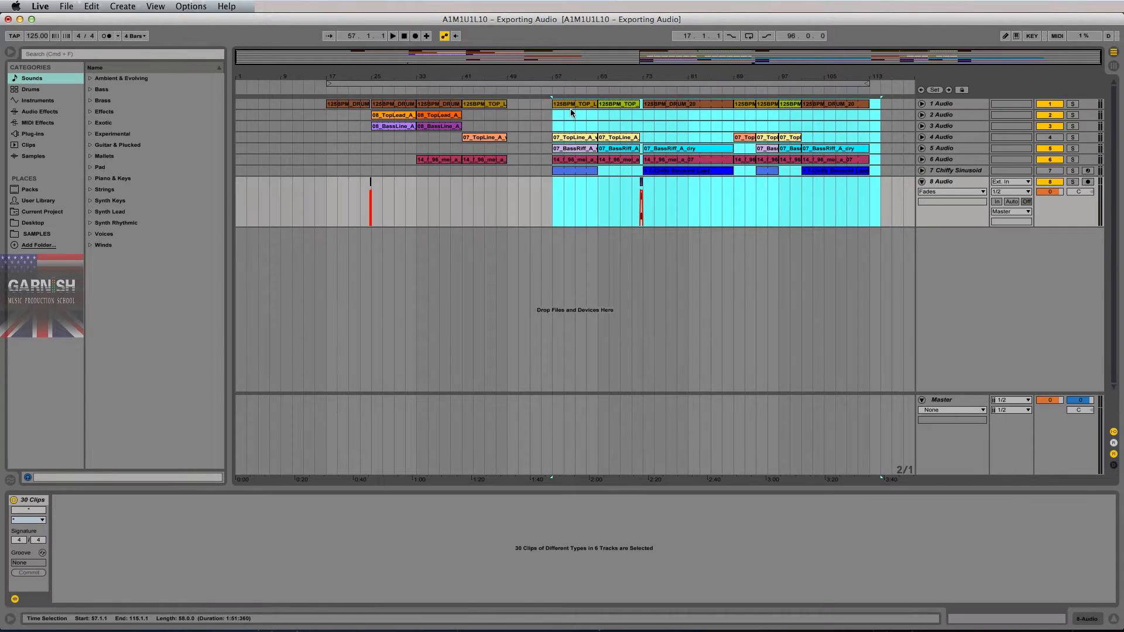
drag(571, 104, 529, 106)
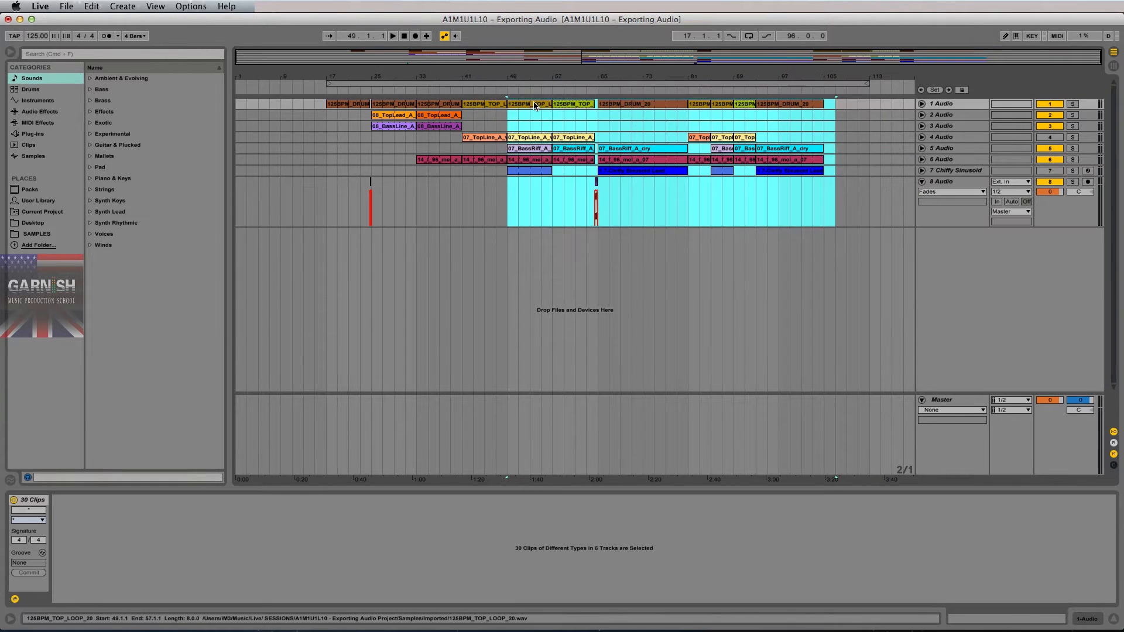
click(497, 190)
key(space)
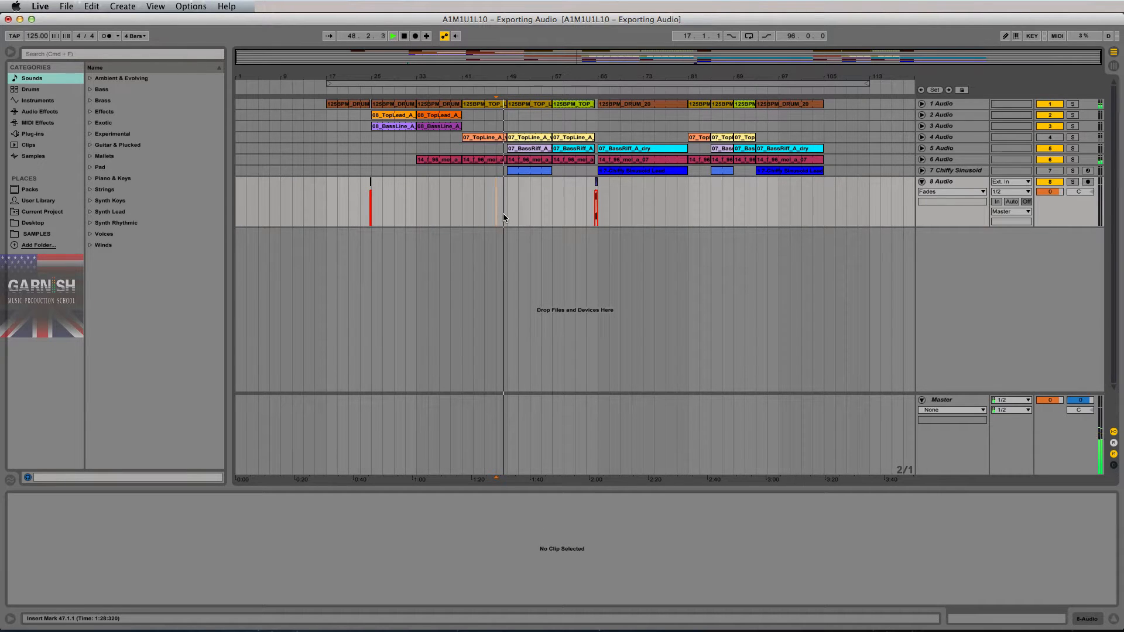
click(551, 191)
key(space)
key(space)
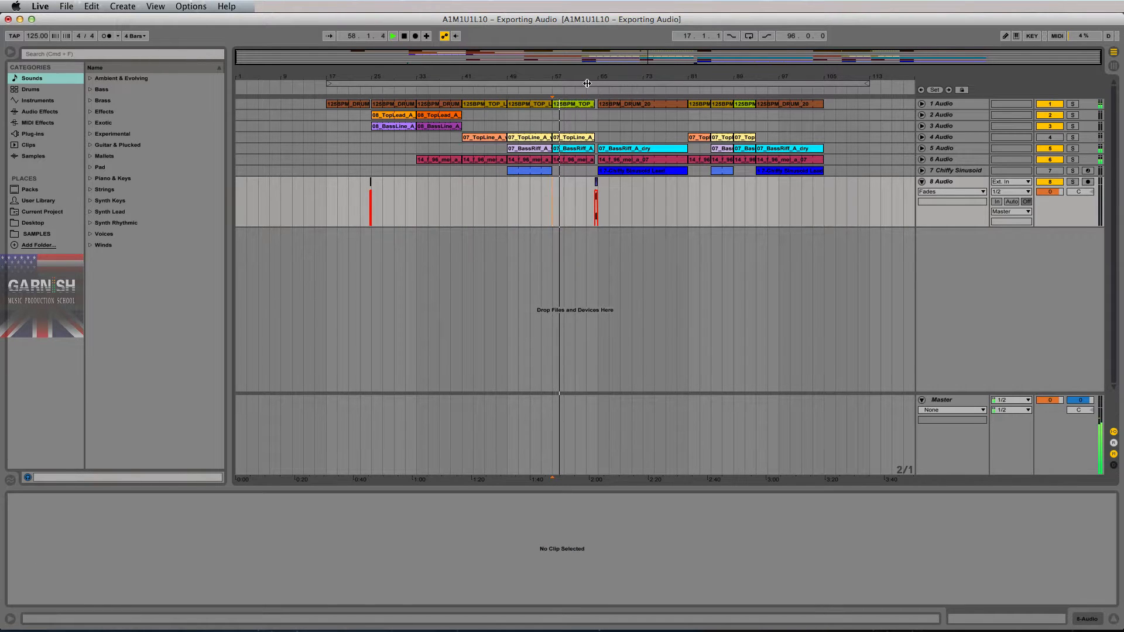
click(593, 192)
key(space)
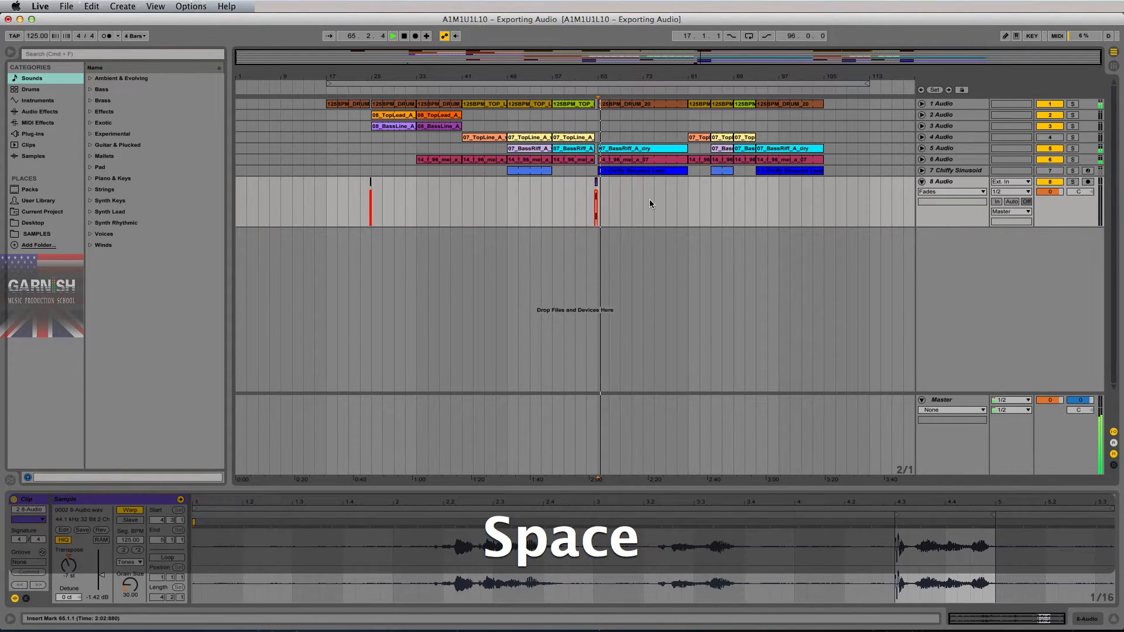
click(644, 191)
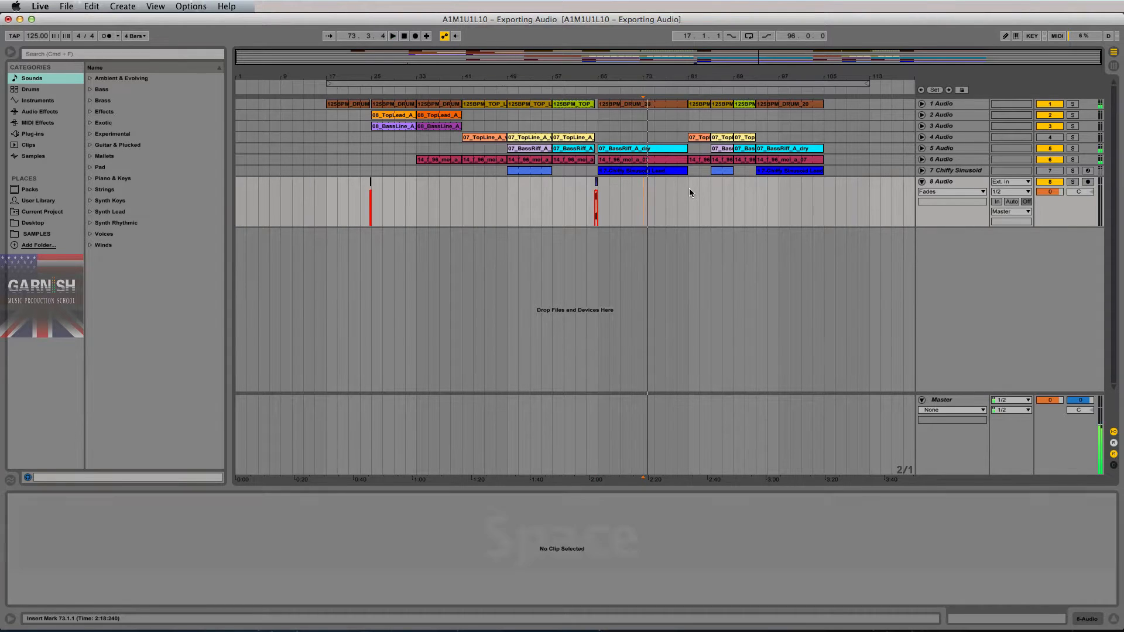
click(689, 188)
key(space)
key(shift)
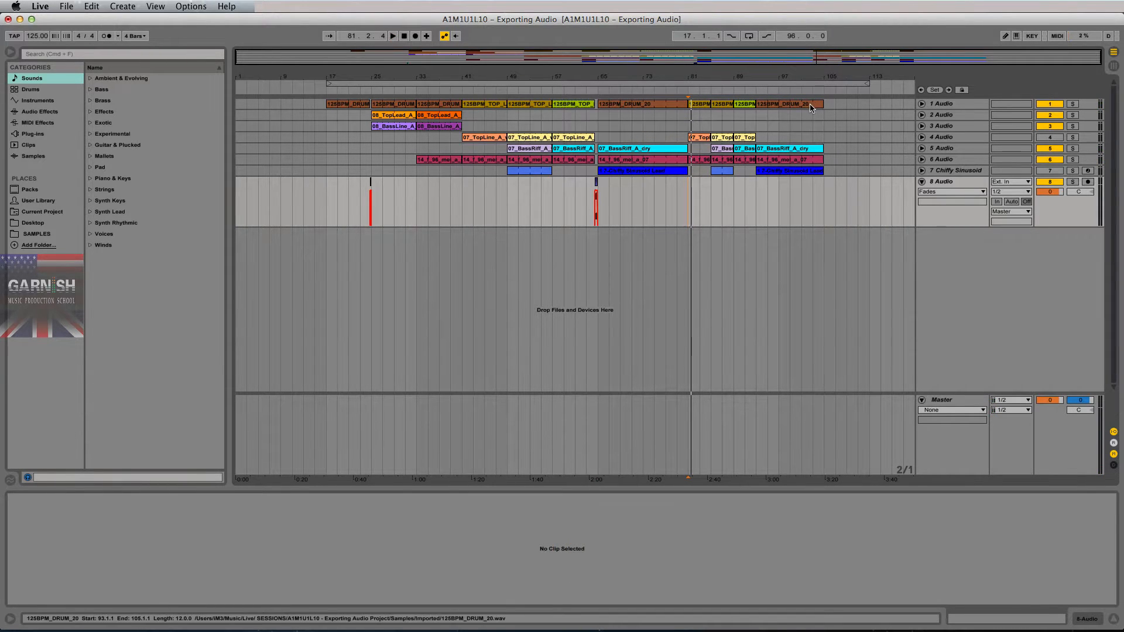
click(810, 104)
drag(687, 117, 598, 121)
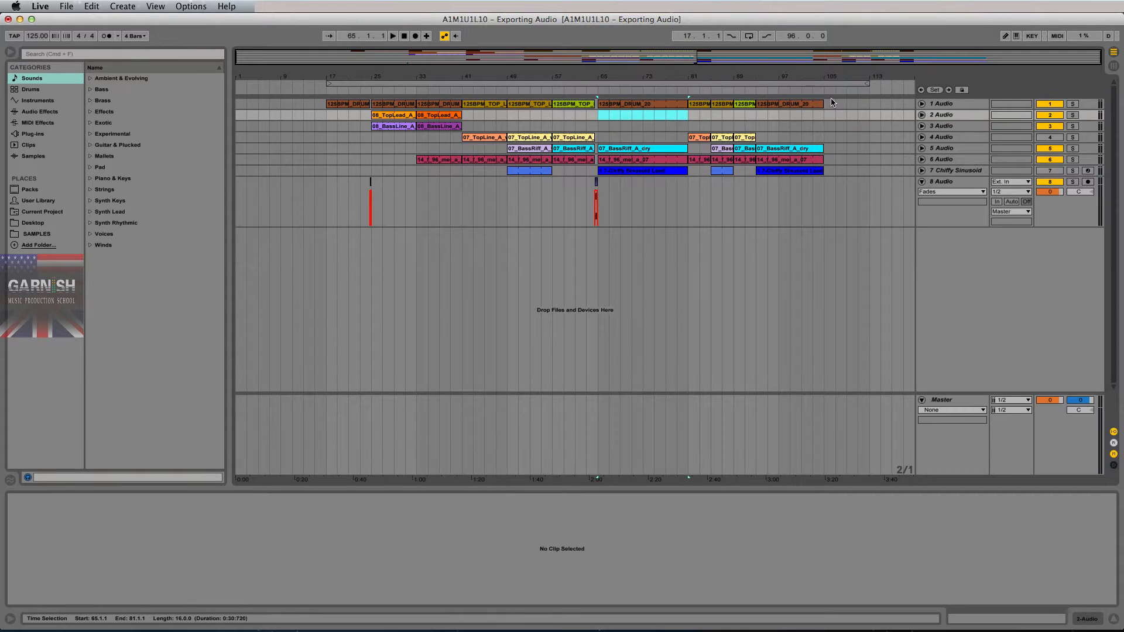
- Trim the last bass riff clip on track 5 to end at bar 109
drag(823, 148, 857, 151)
click(921, 149)
click(844, 151)
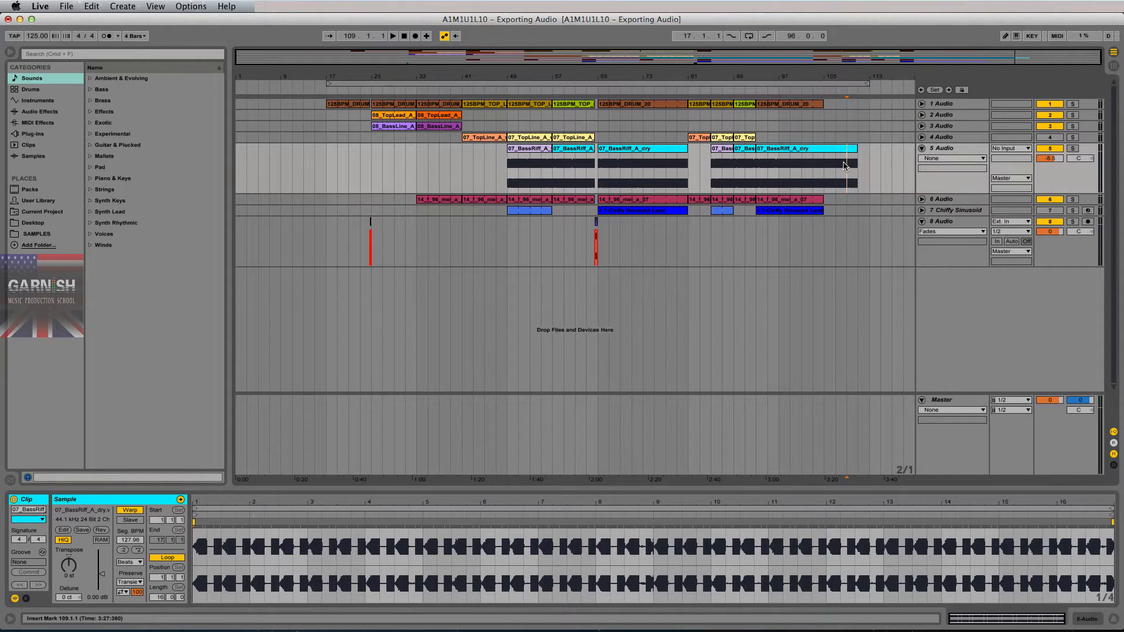
click(868, 154)
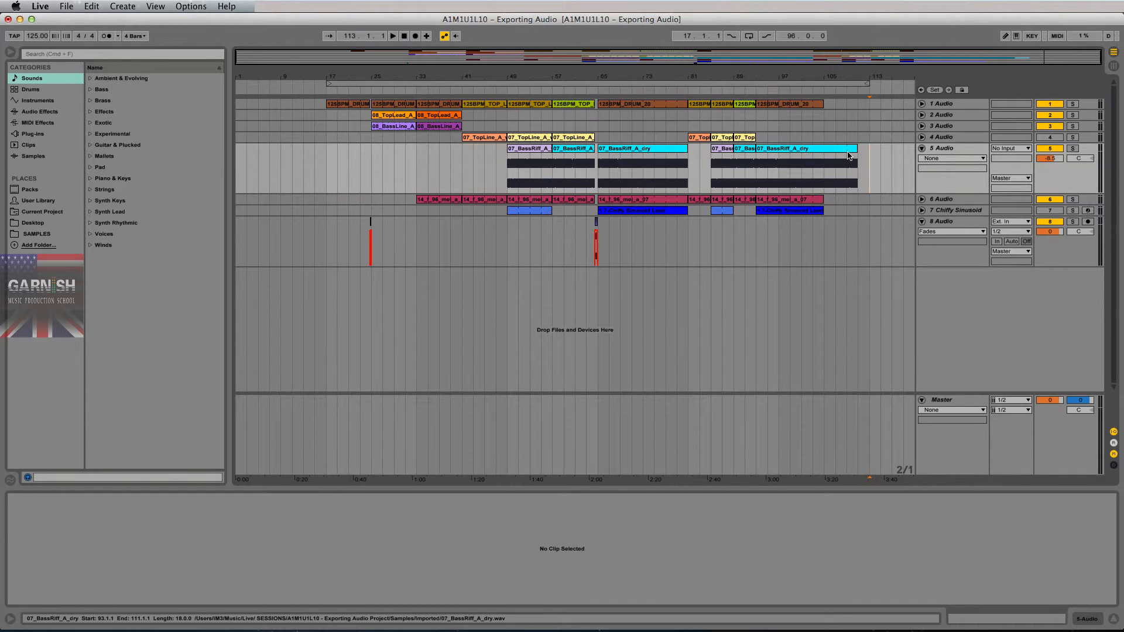
drag(856, 150, 847, 146)
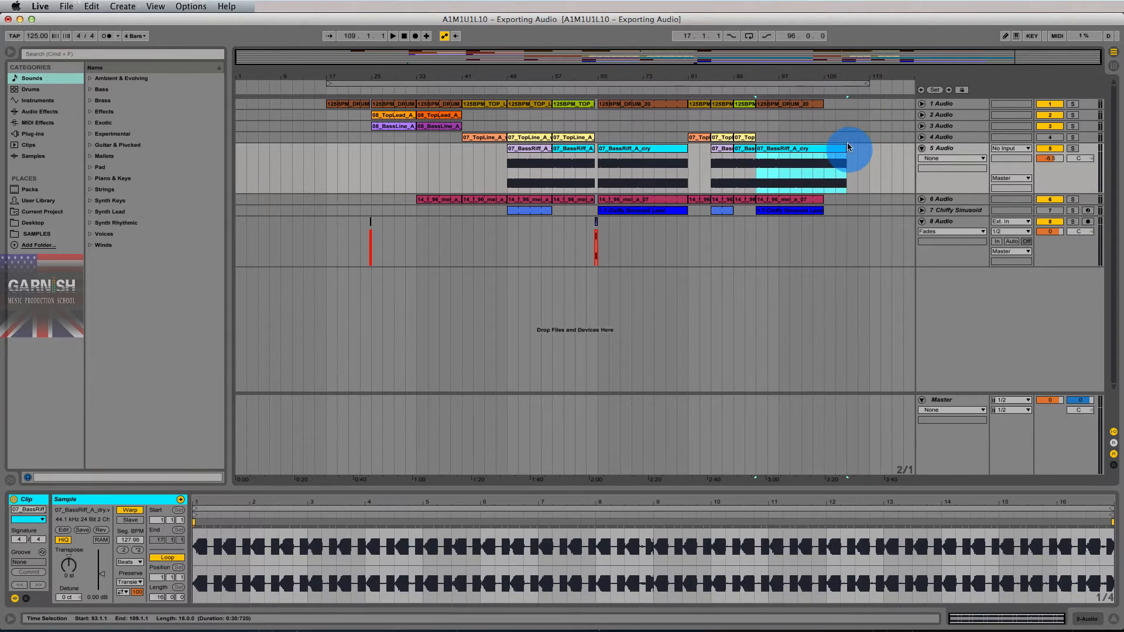
- Extend the last drum, melody and Chiffy Sinusoid clips to end at bar 109
drag(824, 104, 845, 106)
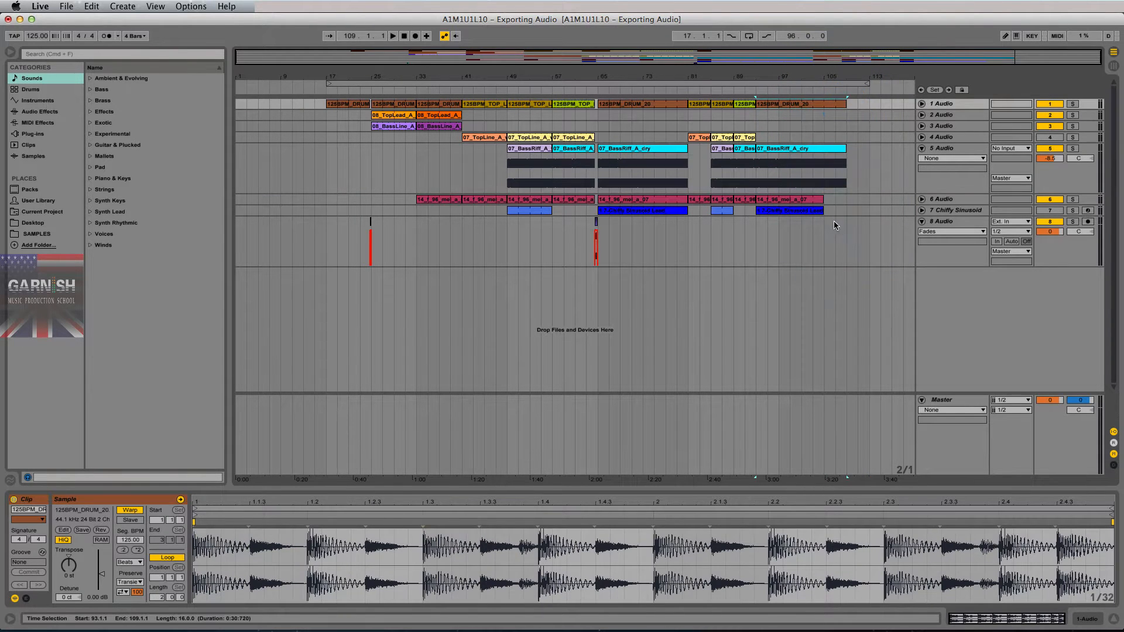
click(831, 202)
click(817, 201)
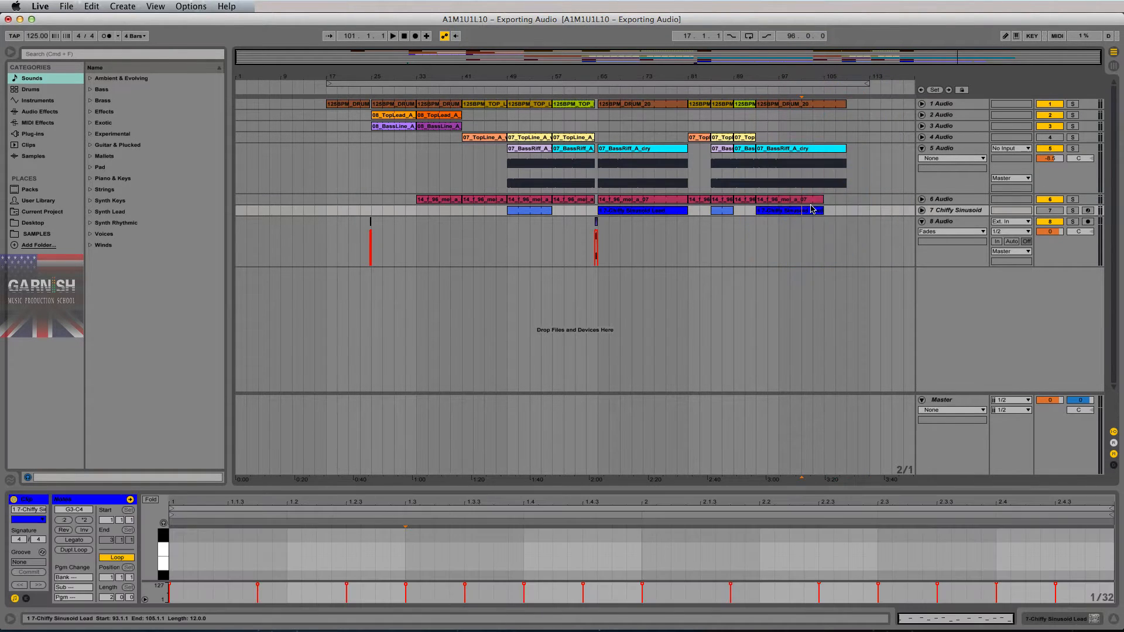
shift+click(814, 212)
drag(821, 201, 849, 203)
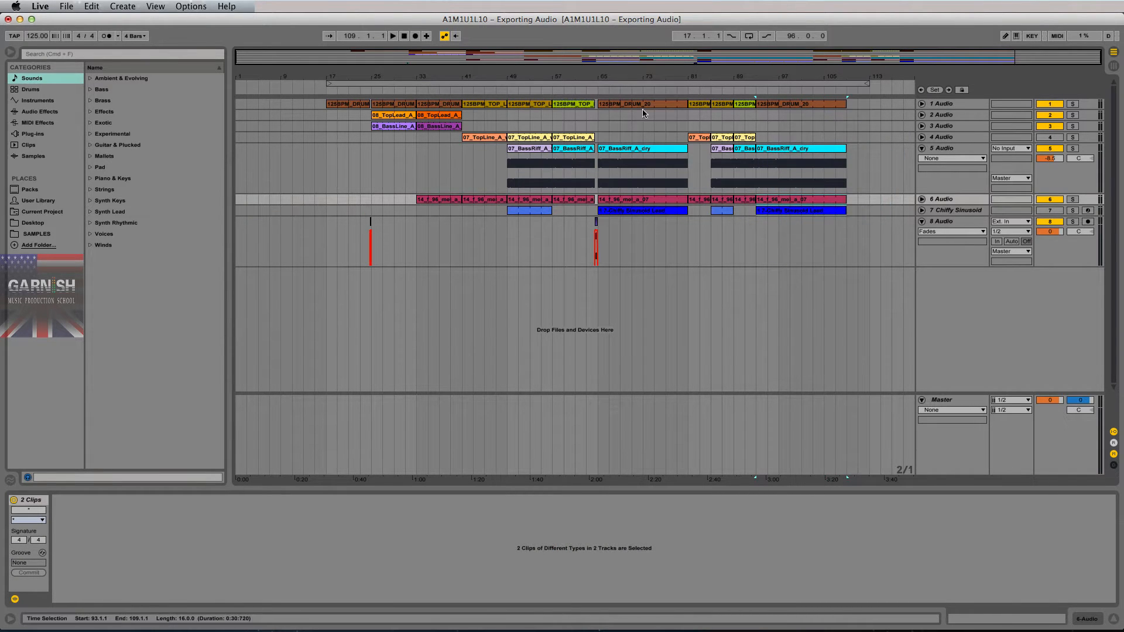
- Zoom to bars 61–117 and play the ending from bar 107 to check the clip ends
drag(596, 119, 688, 190)
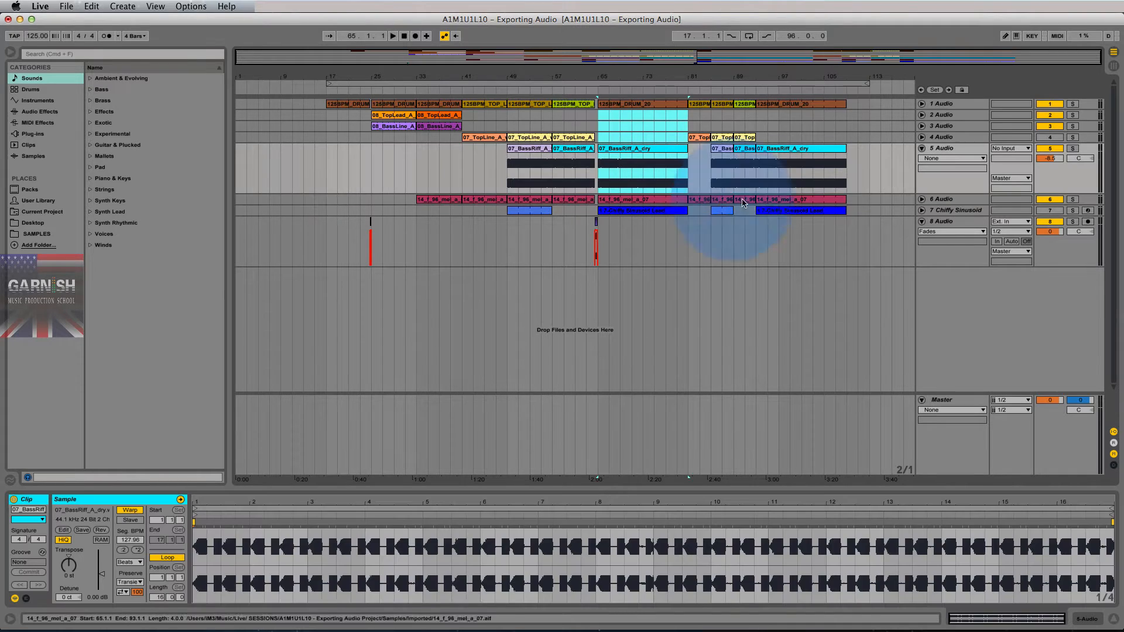
drag(756, 113, 848, 202)
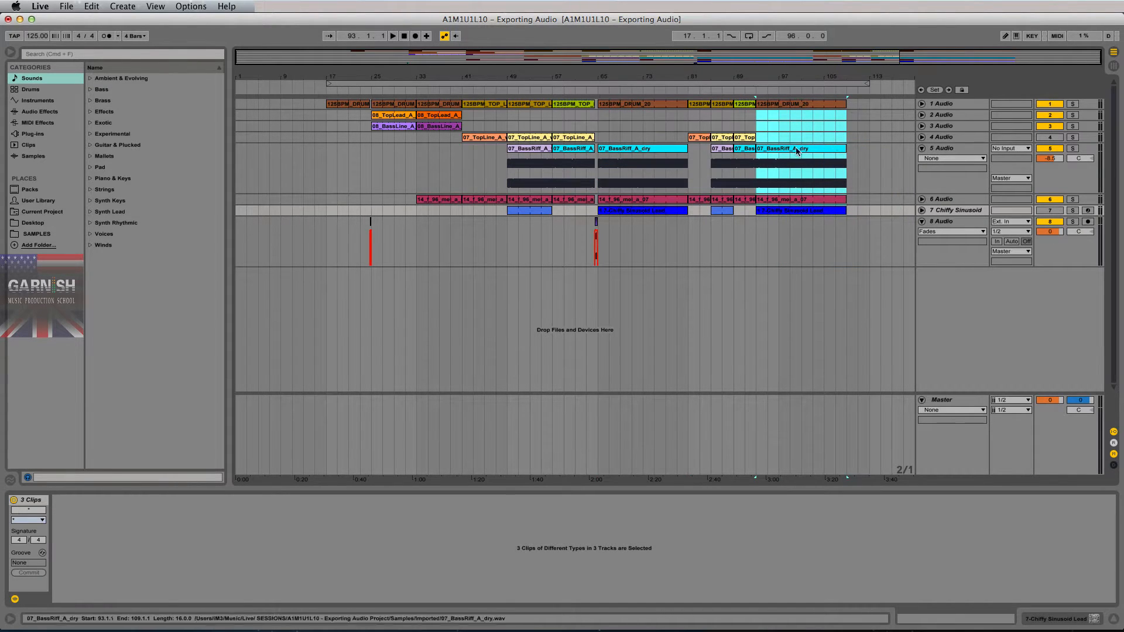
click(825, 124)
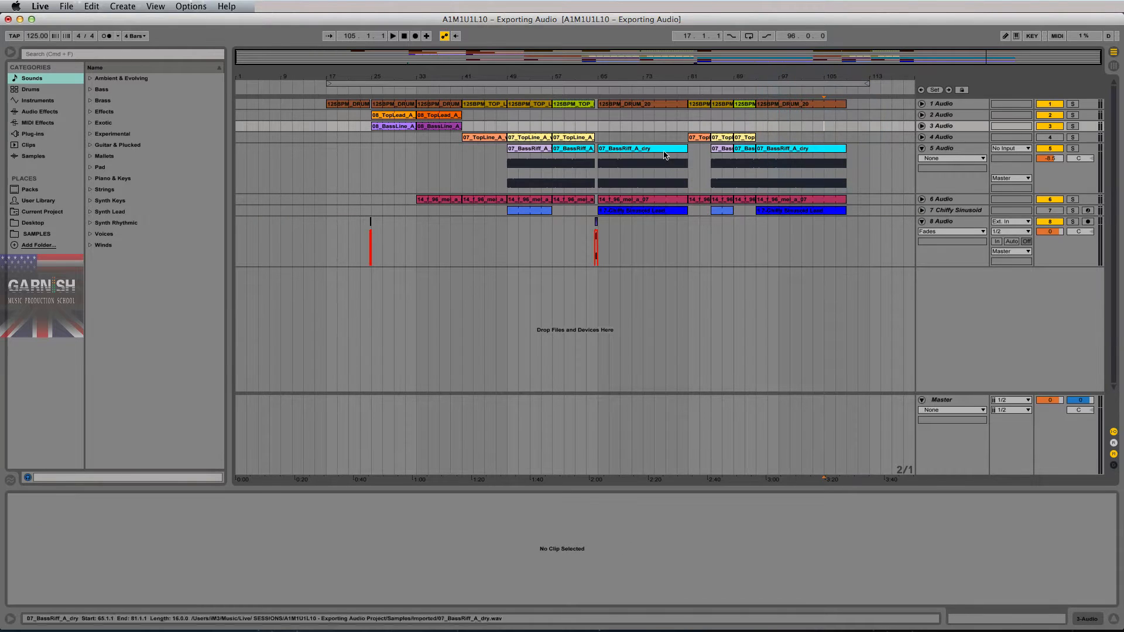
shift+click(845, 71)
drag(845, 71, 785, 75)
click(768, 116)
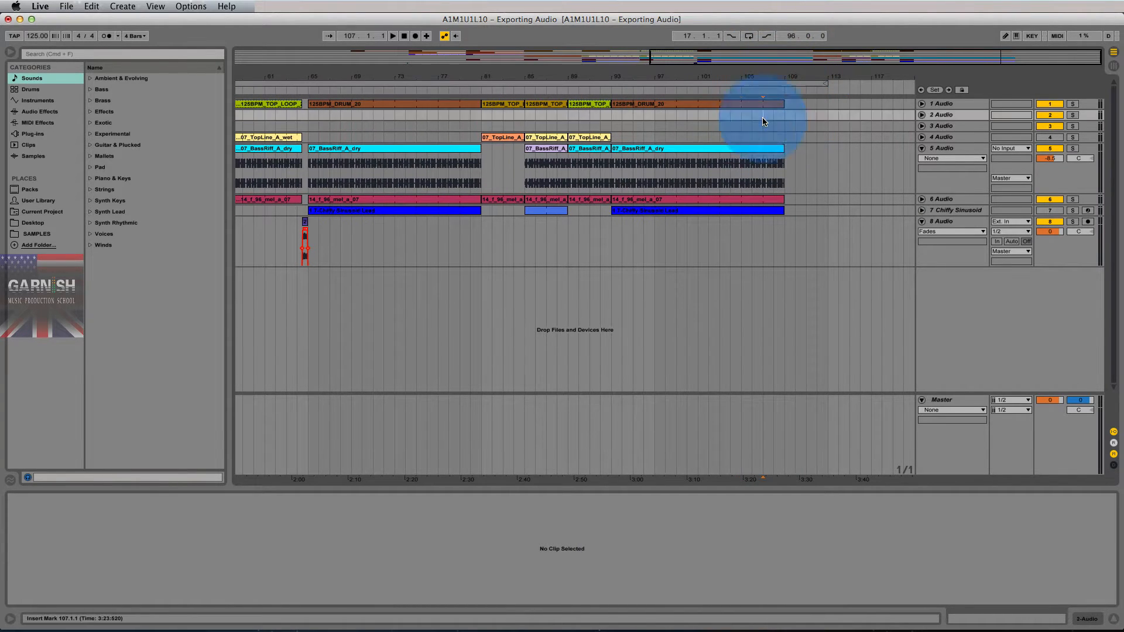
key(space)
click(778, 104)
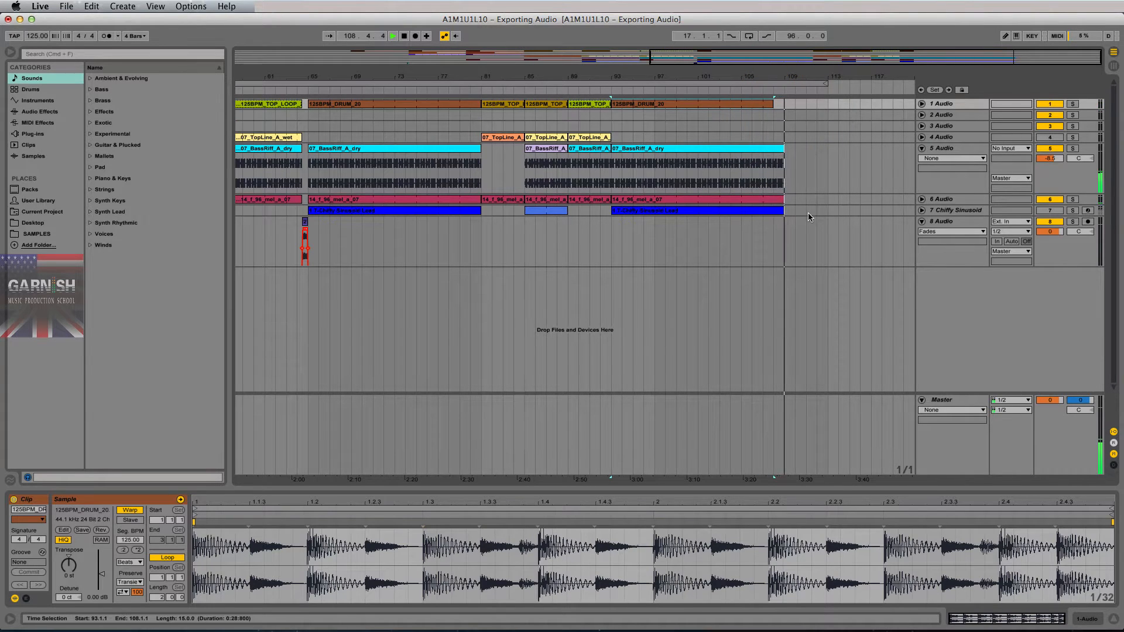
click(771, 151)
key(space)
click(936, 149)
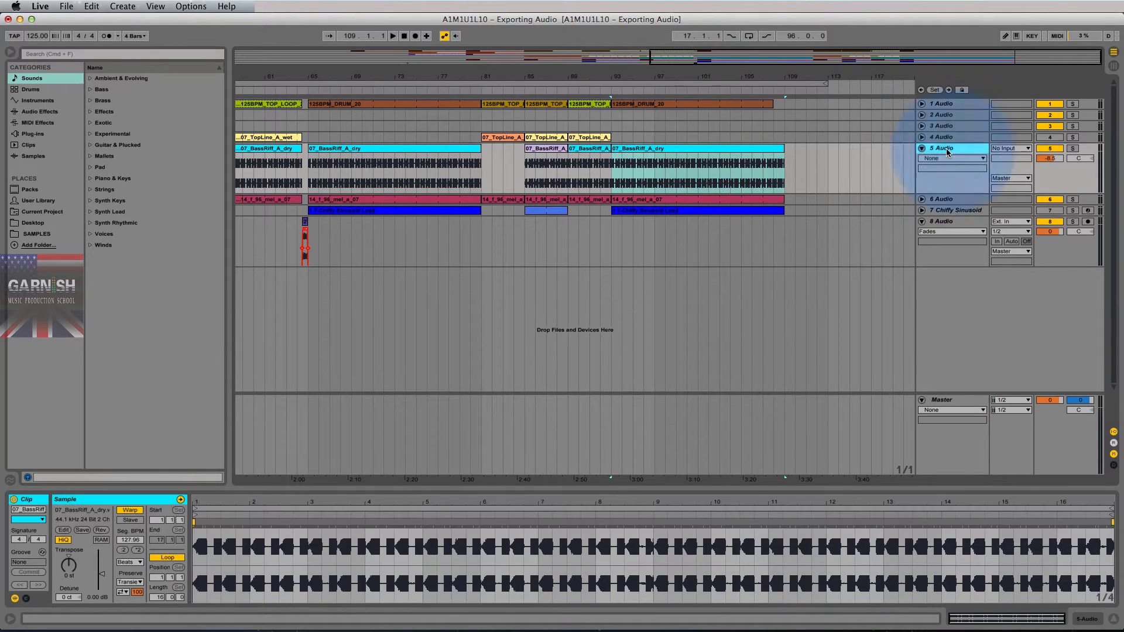
- Duplicate track 5 as track 6 and delete the duplicate's bass riff audio before bar 107
key(super)
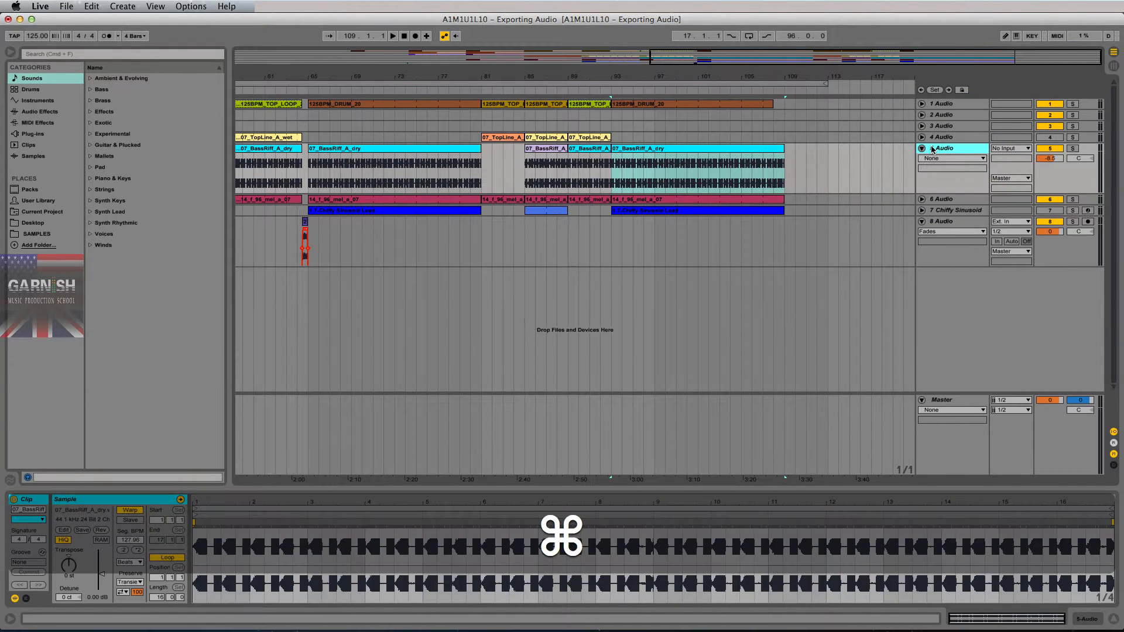
key(super+d)
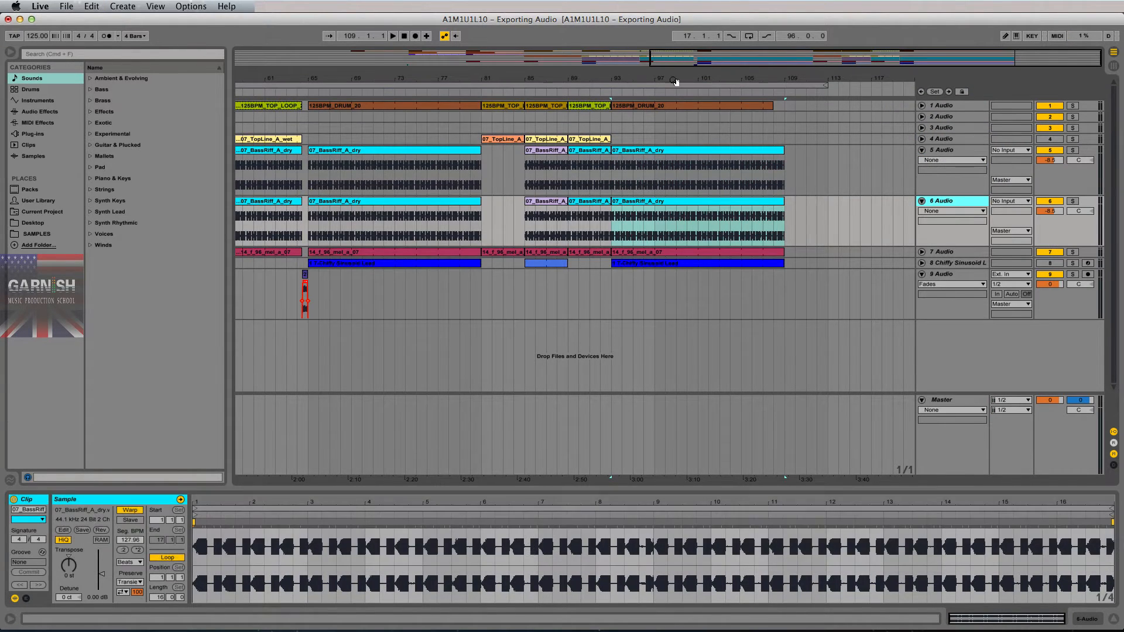
drag(675, 62, 694, 76)
drag(473, 221, 831, 213)
key(BackSpace)
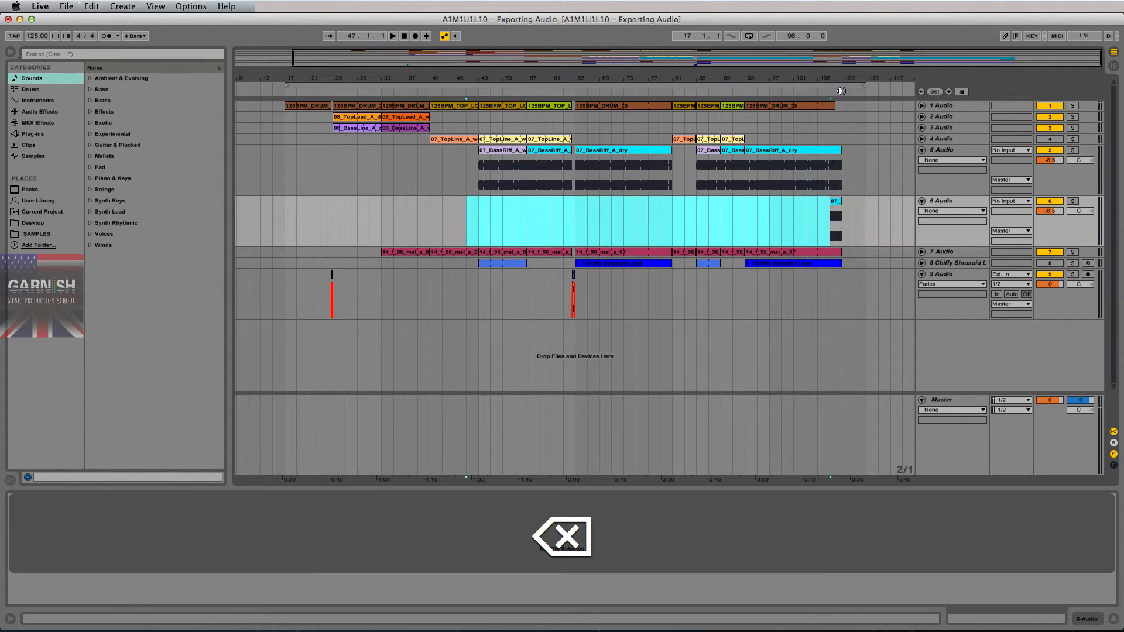
- Start track 6's remaining clip at bar 108 and shorten track 5's bass riff to end there
click(841, 77)
drag(841, 77, 836, 63)
click(794, 224)
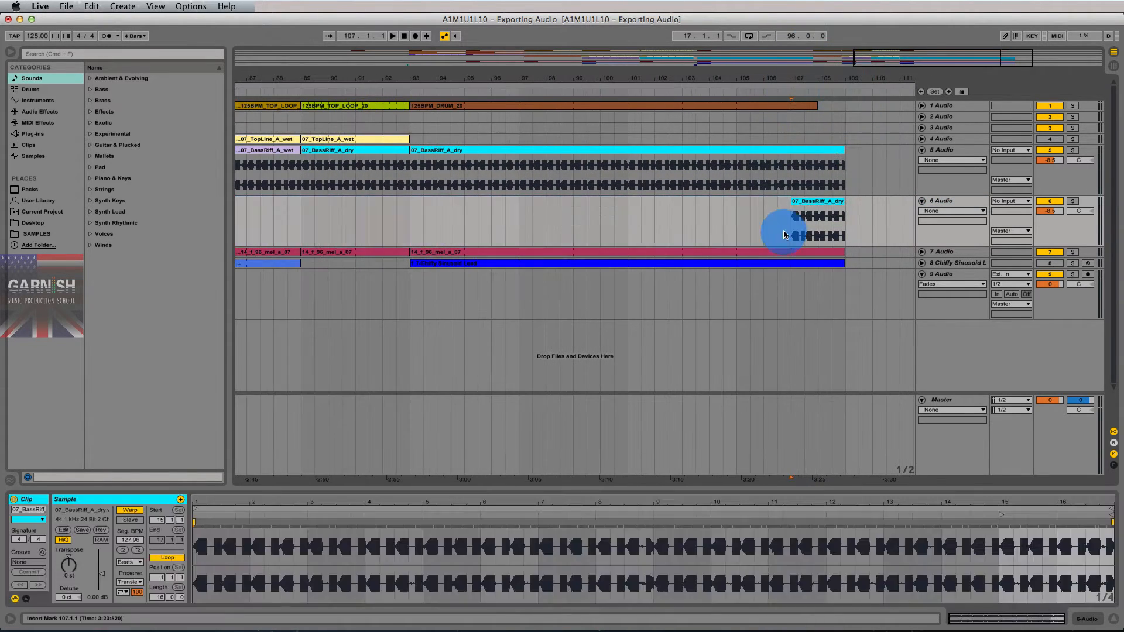
drag(793, 200, 826, 201)
click(827, 201)
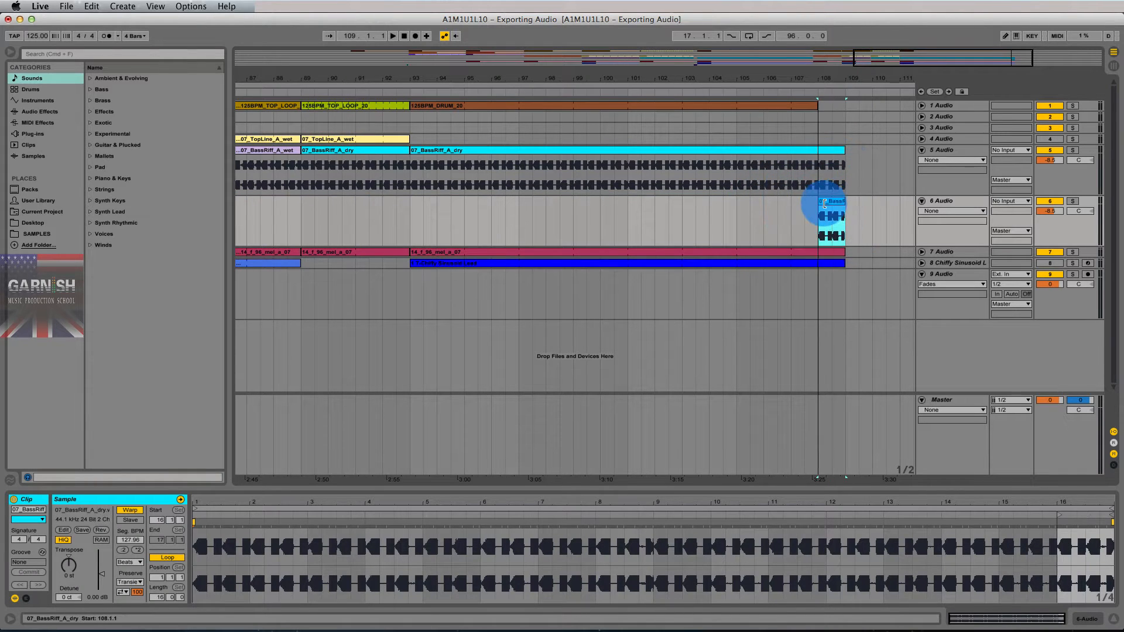
click(838, 152)
drag(840, 151, 817, 154)
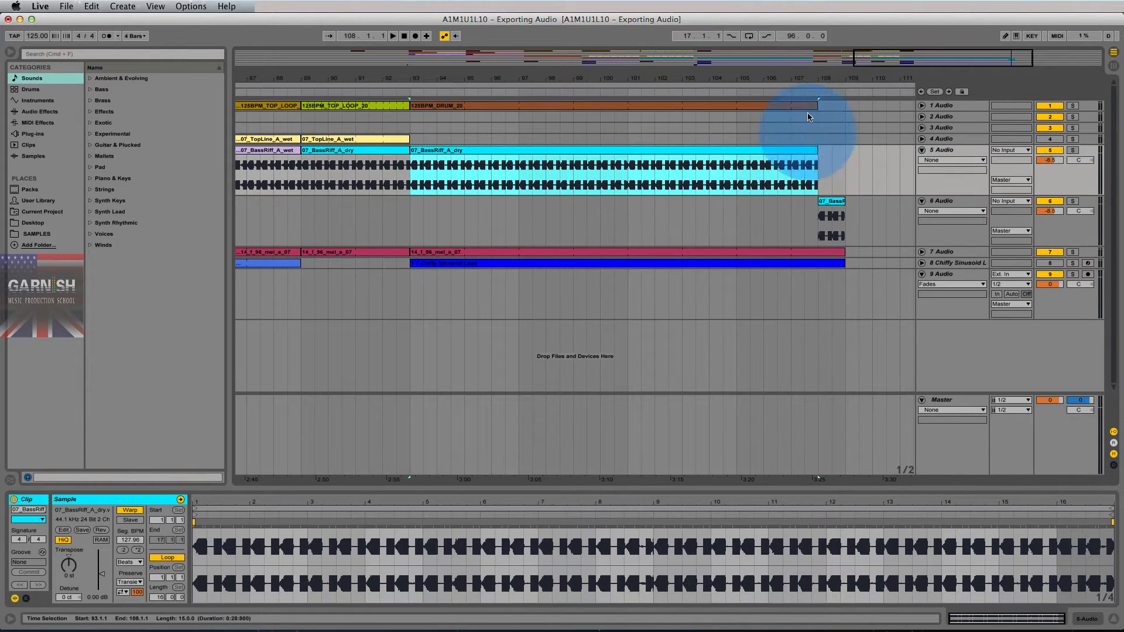
drag(795, 79, 790, 66)
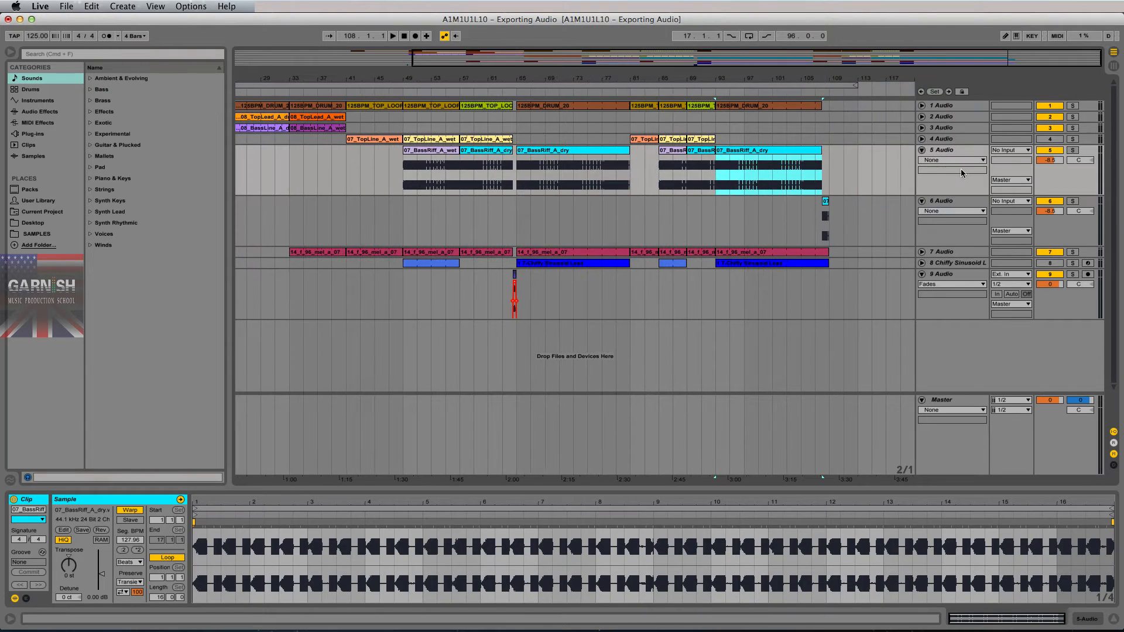
click(956, 204)
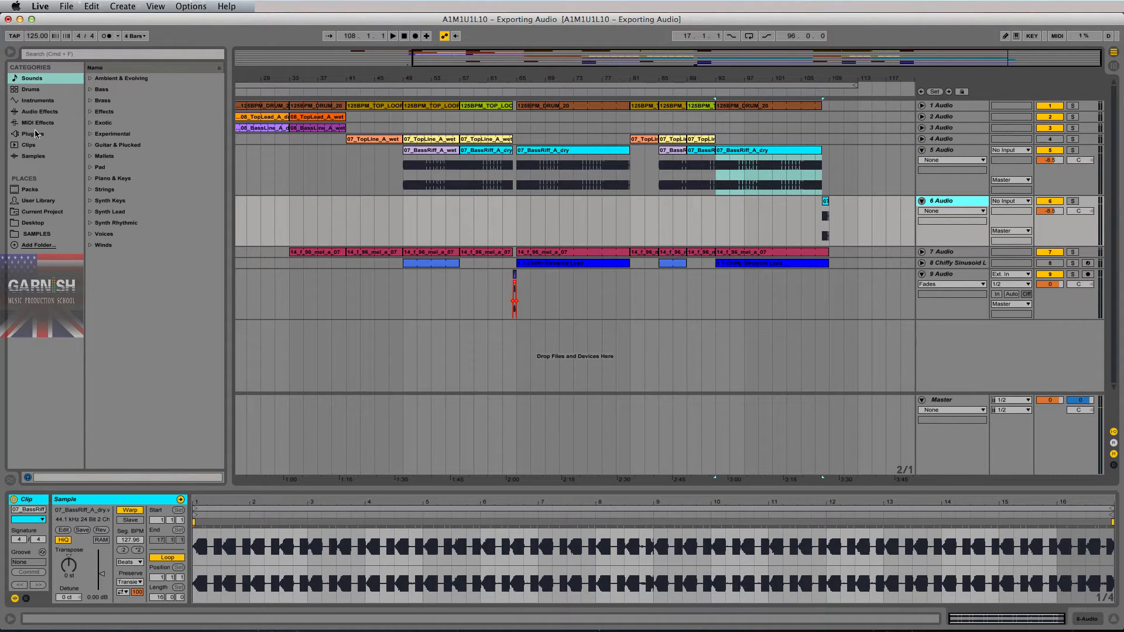
- Add Simple Delay to track 6 with Dry/Wet 57%, Feedback 28% and linked delay times, then play
click(40, 112)
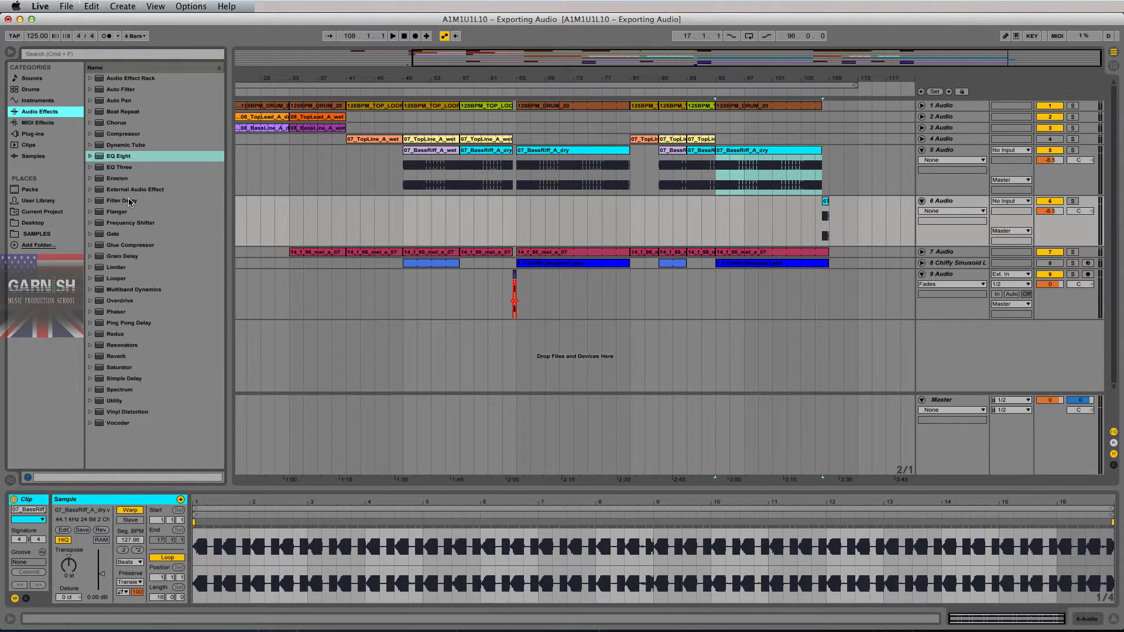
drag(834, 73, 820, 79)
drag(819, 81, 819, 85)
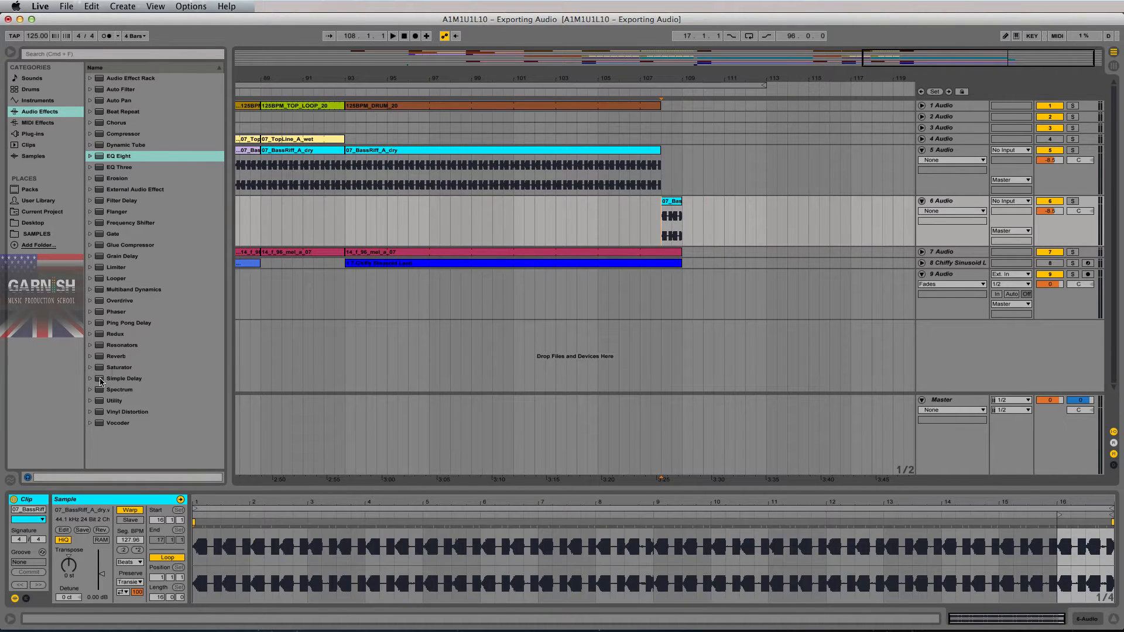
drag(100, 381, 771, 218)
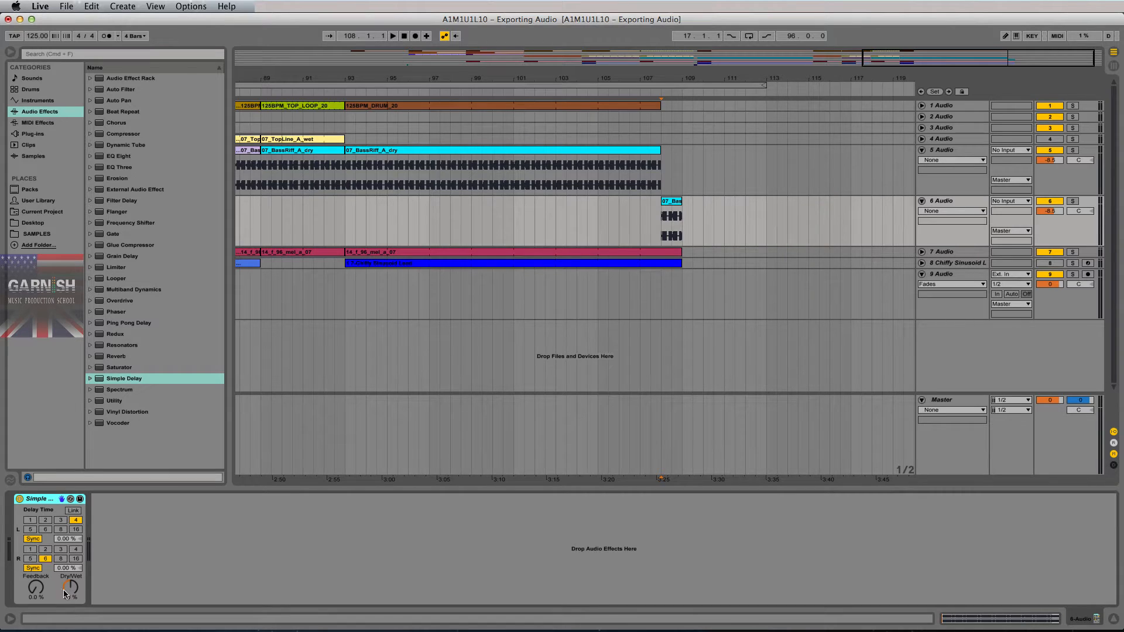
drag(68, 589, 36, 584)
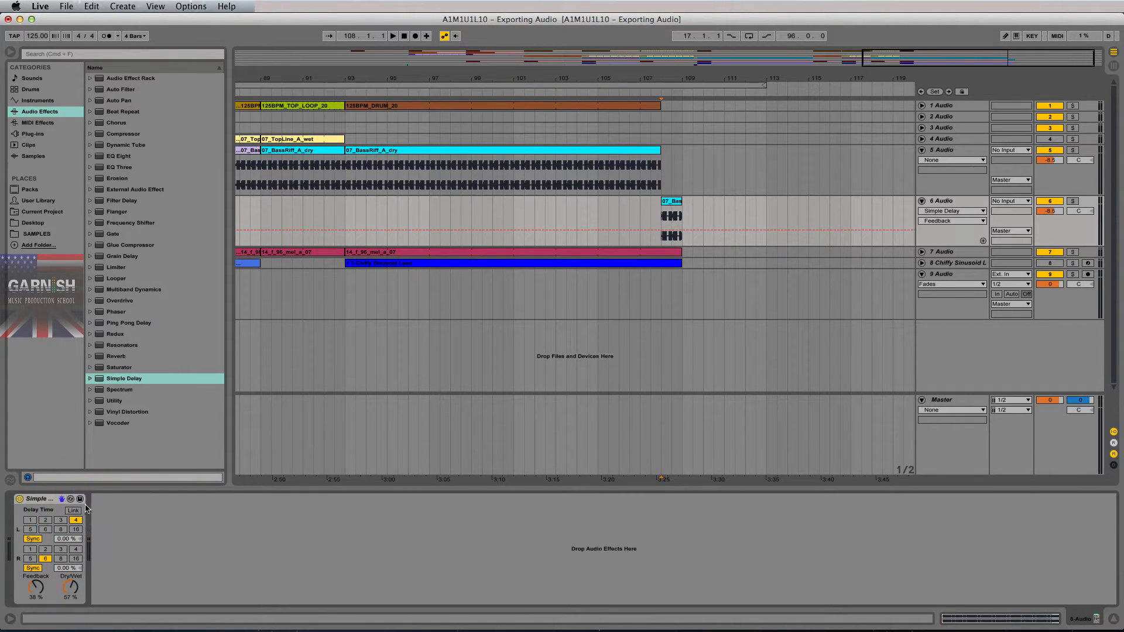
click(72, 509)
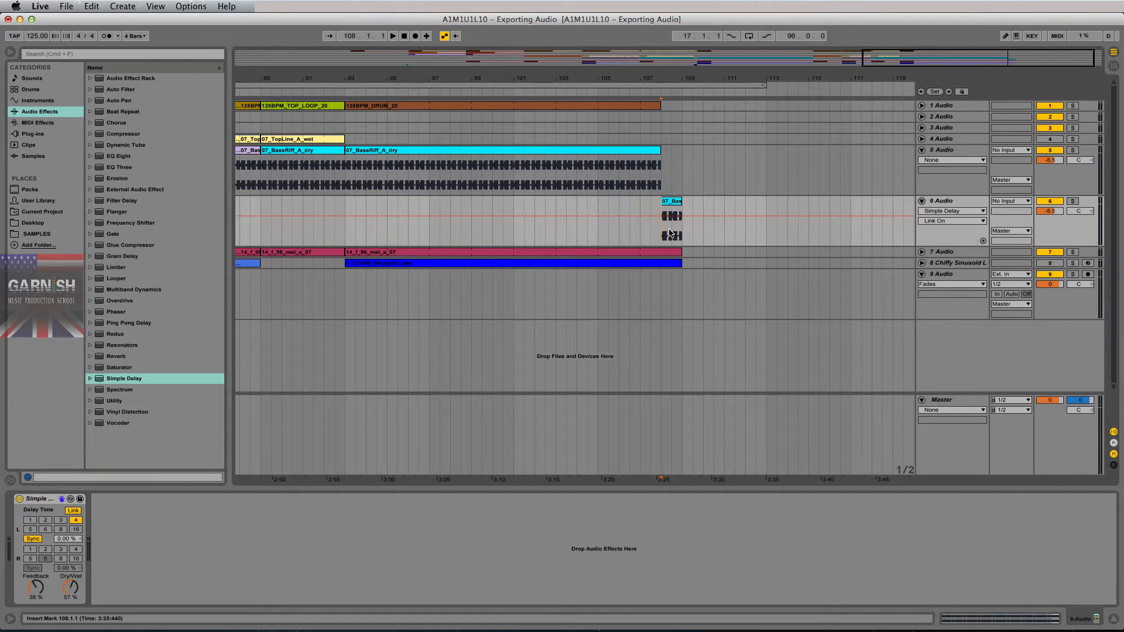
key(space)
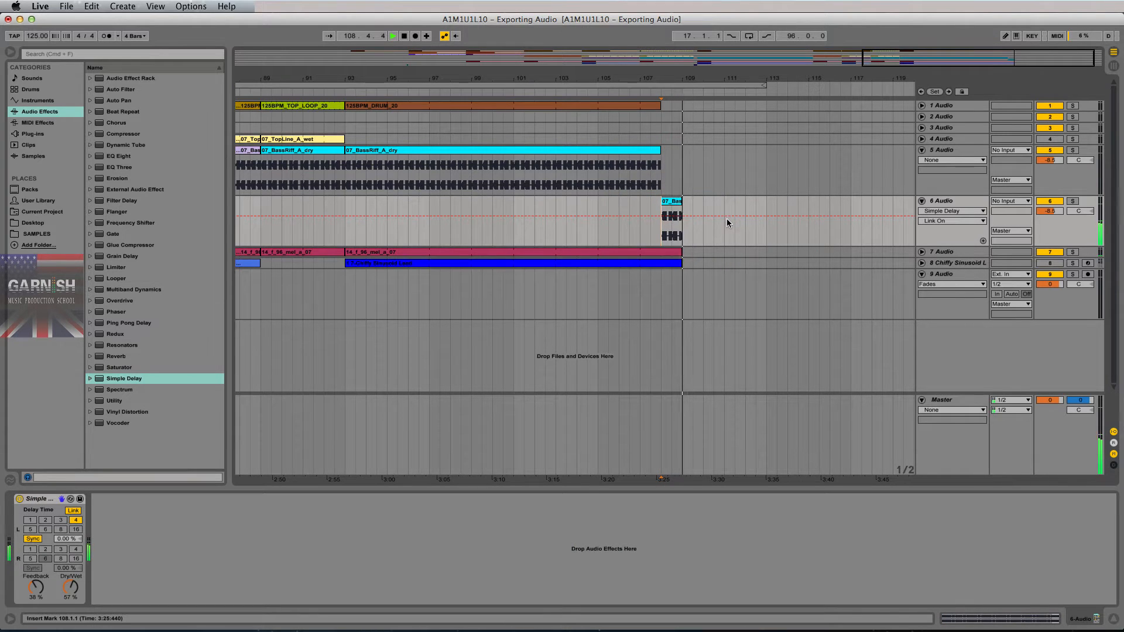
- Extend the dry bass riff toward bar 109, then trim both bass clips to meet at 108.4
click(662, 150)
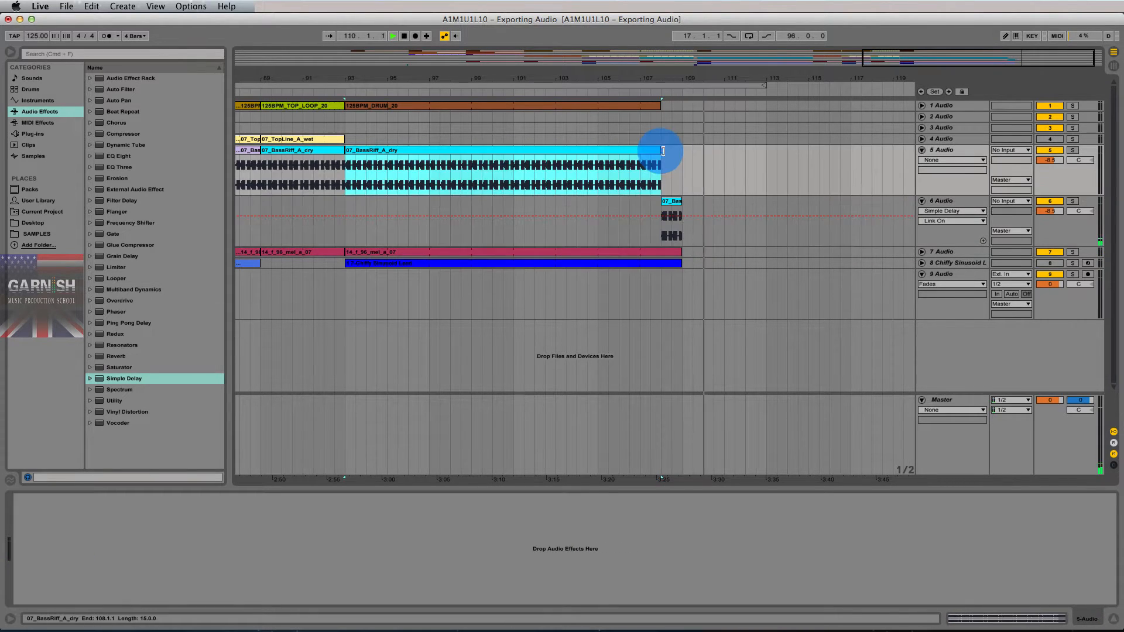
drag(662, 151, 683, 150)
key(space)
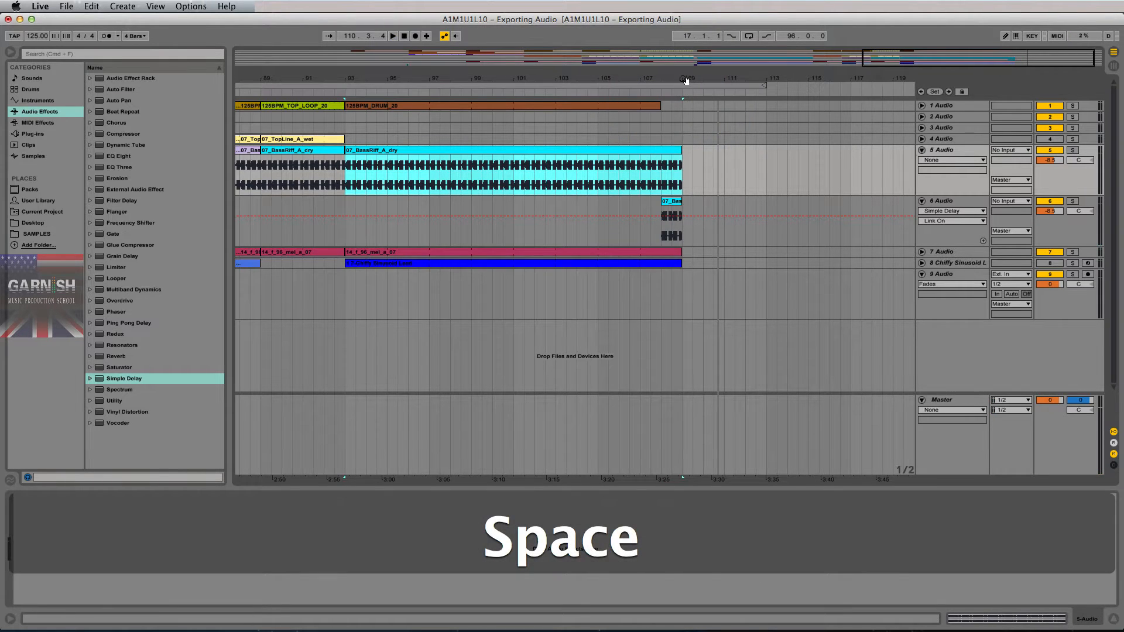
drag(684, 81, 662, 203)
click(597, 203)
drag(683, 150, 657, 209)
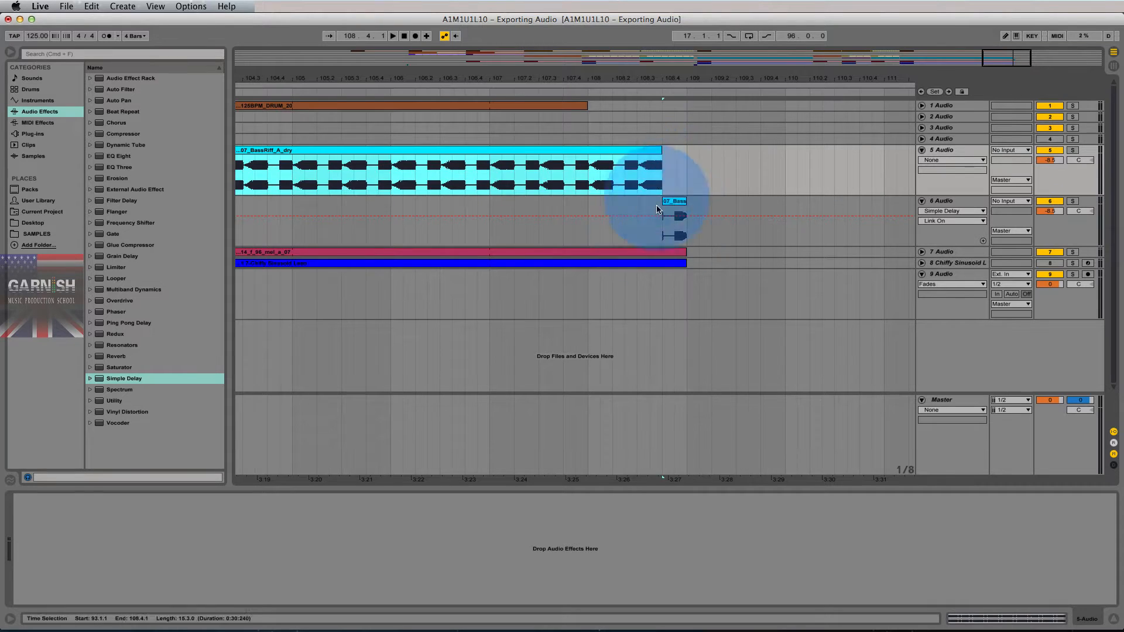
click(658, 223)
key(space)
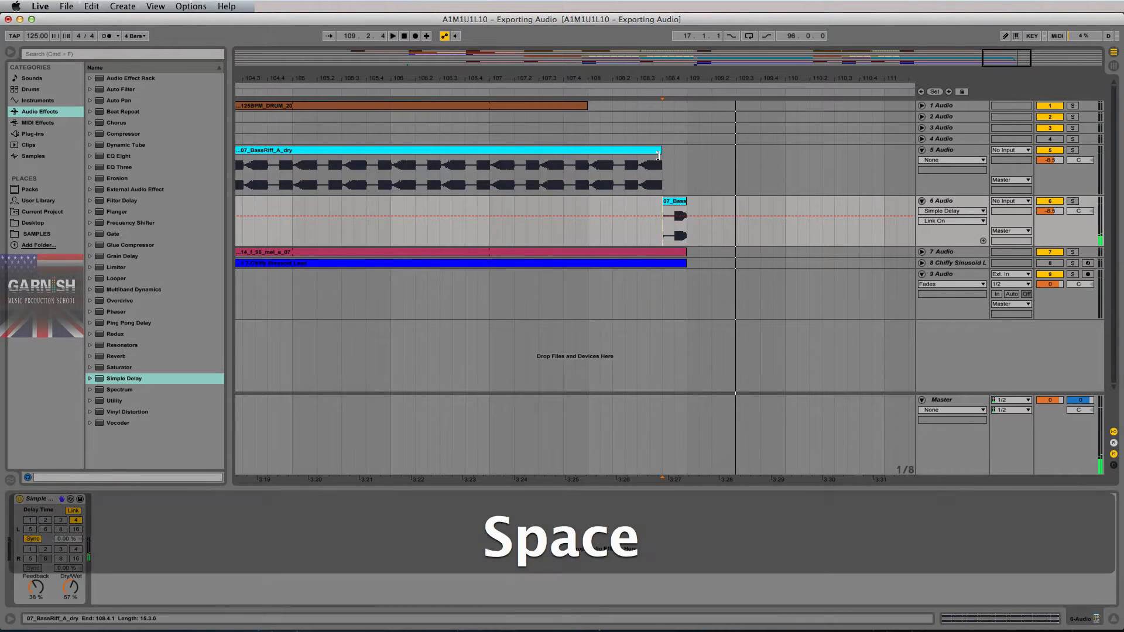
- Move the join between the track 5 and track 6 clips back to about bar 108.3
drag(658, 155, 637, 155)
drag(662, 213, 641, 212)
key(space)
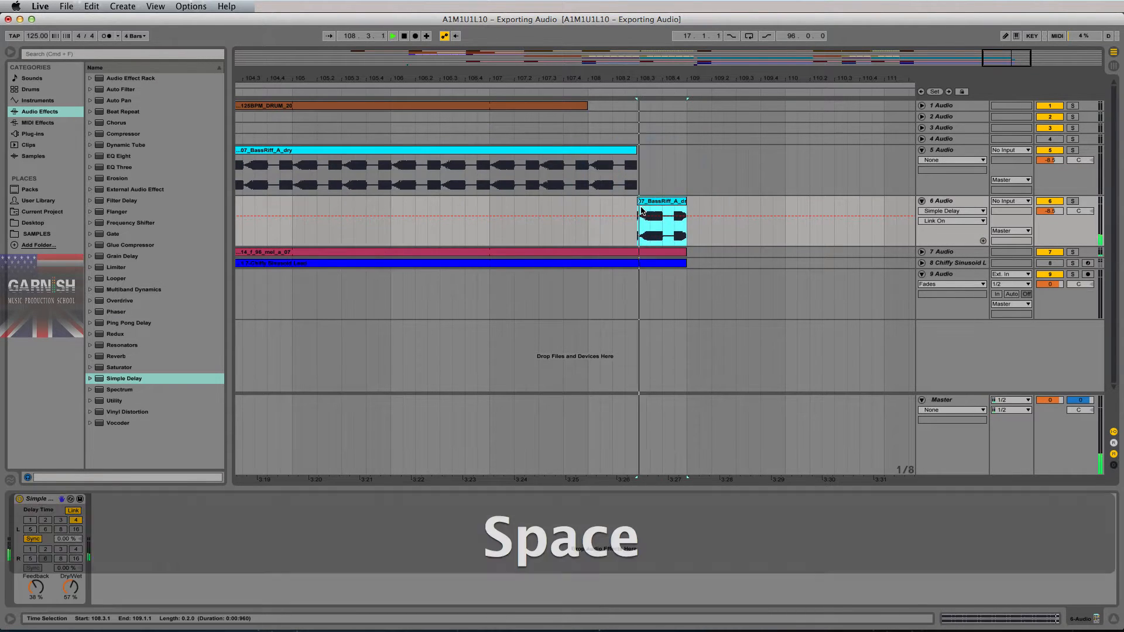
key(space)
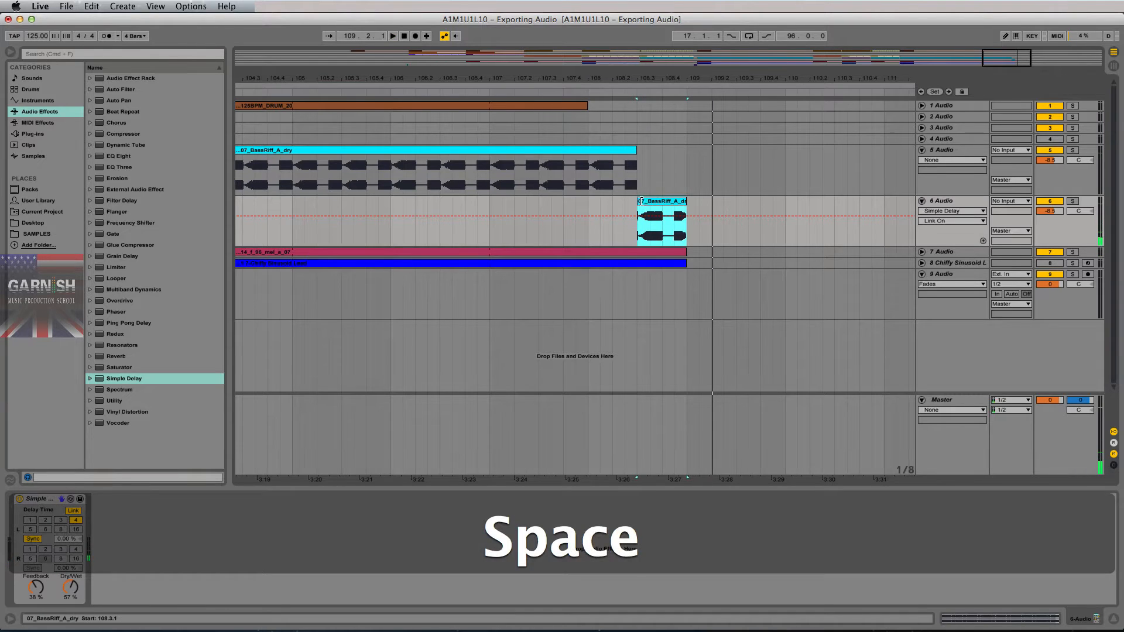
drag(638, 201, 651, 197)
drag(637, 155, 650, 156)
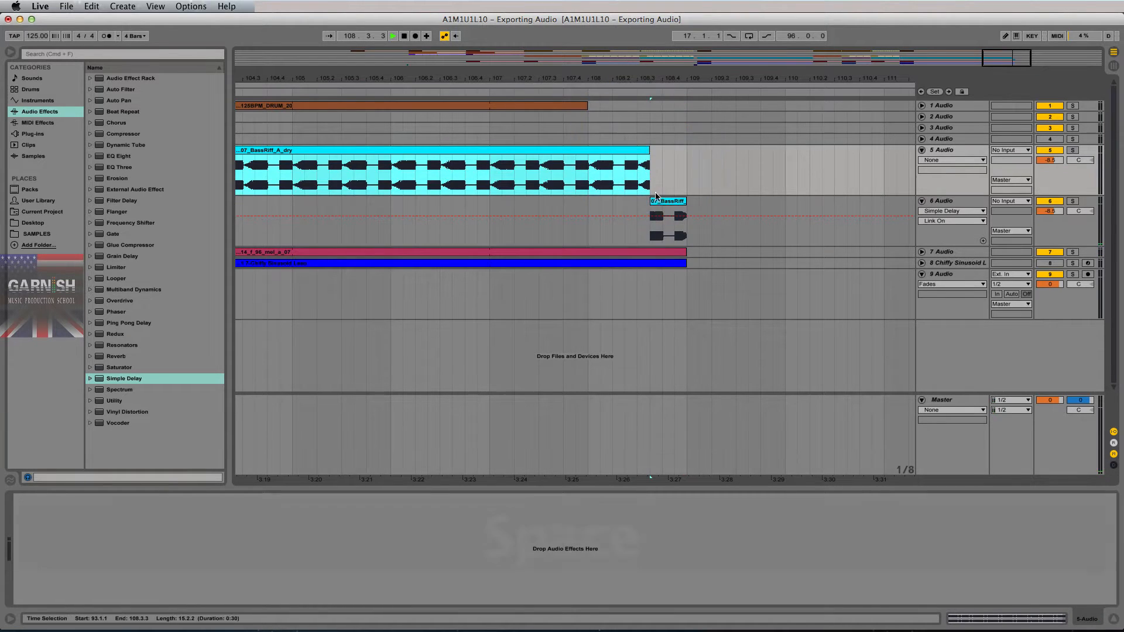
key(space)
- Trim track 6's clip start further right, extend track 5's clip end to meet it, and audition the join
click(655, 202)
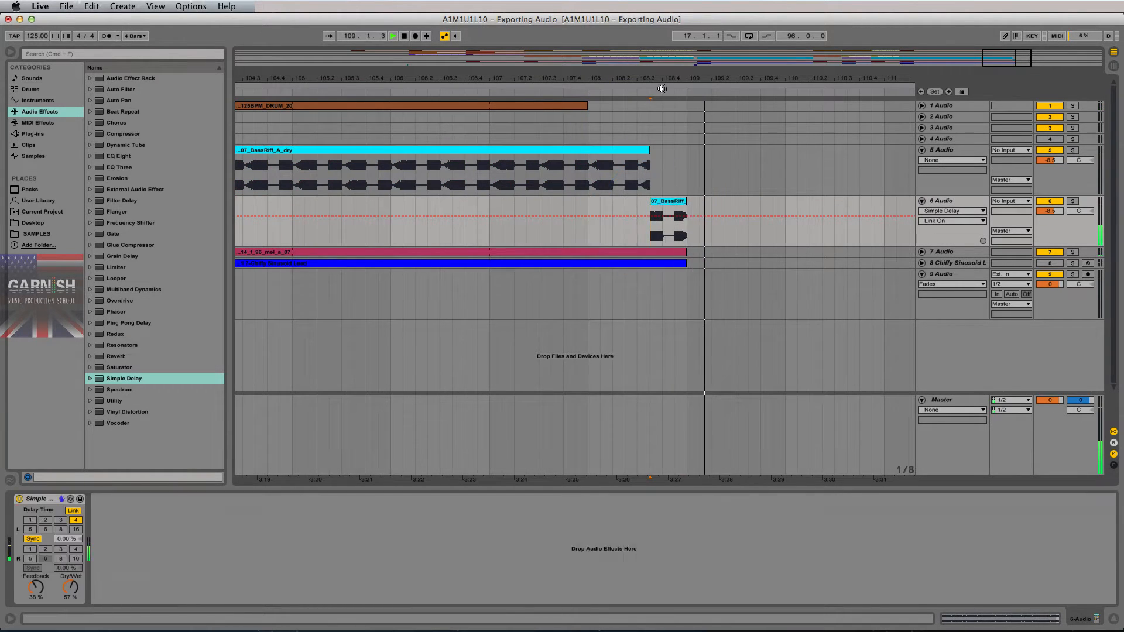
drag(650, 205, 662, 204)
key(space)
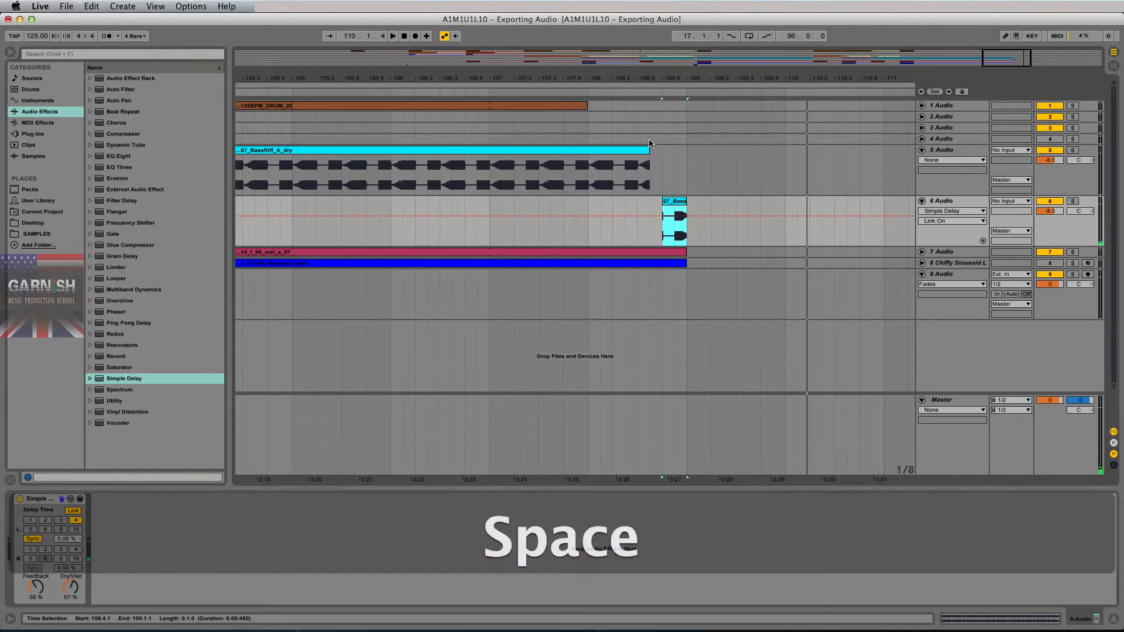
drag(650, 156, 659, 156)
drag(665, 76, 501, 76)
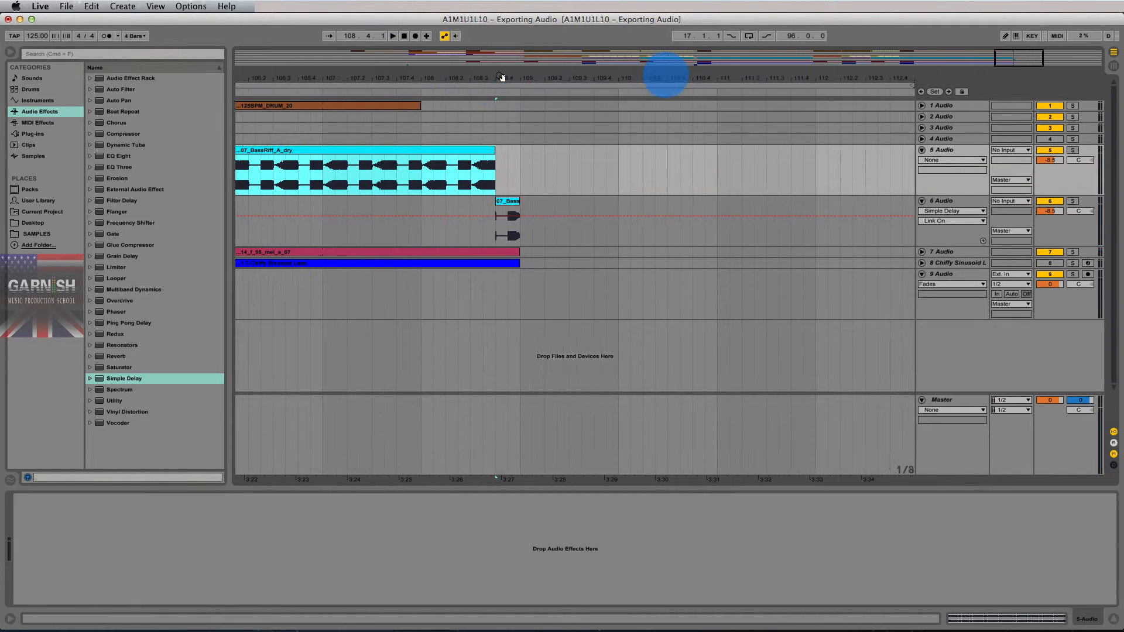
click(496, 156)
key(space)
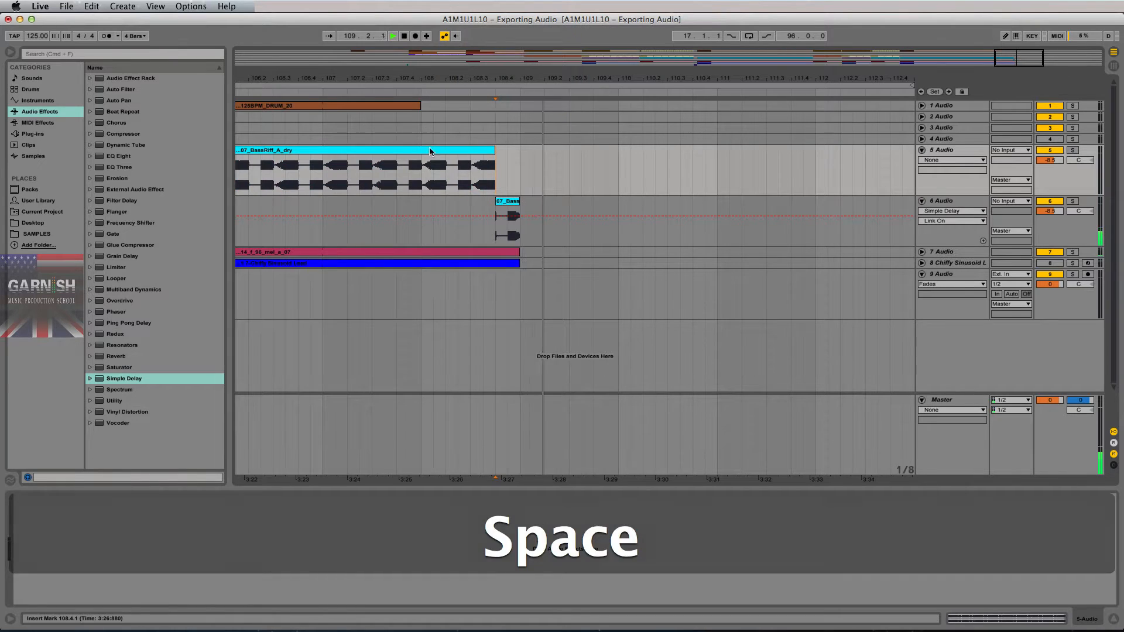
click(425, 168)
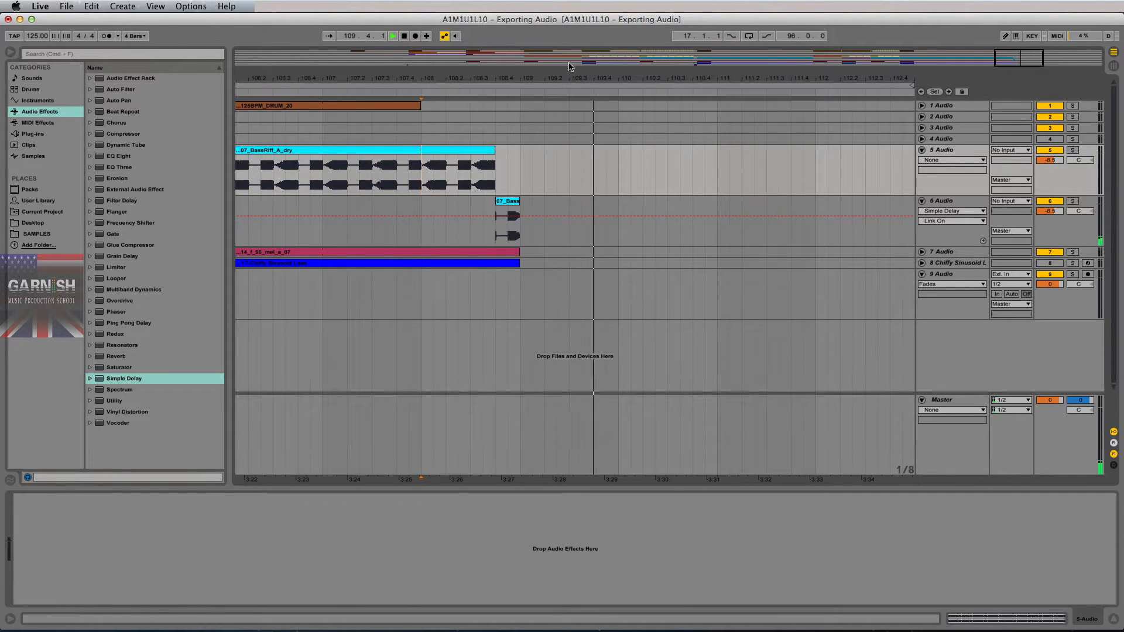
key(space)
drag(571, 66, 847, 77)
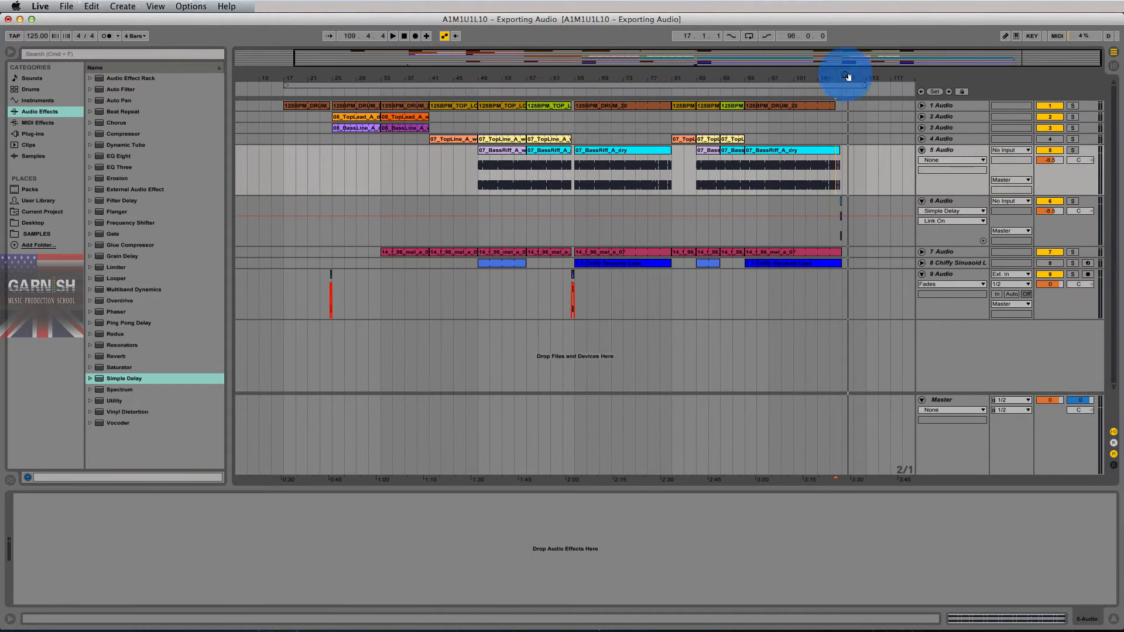
- Set the start point at bar 41, select the Master track and reset its peak readout
drag(282, 173, 842, 245)
click(287, 183)
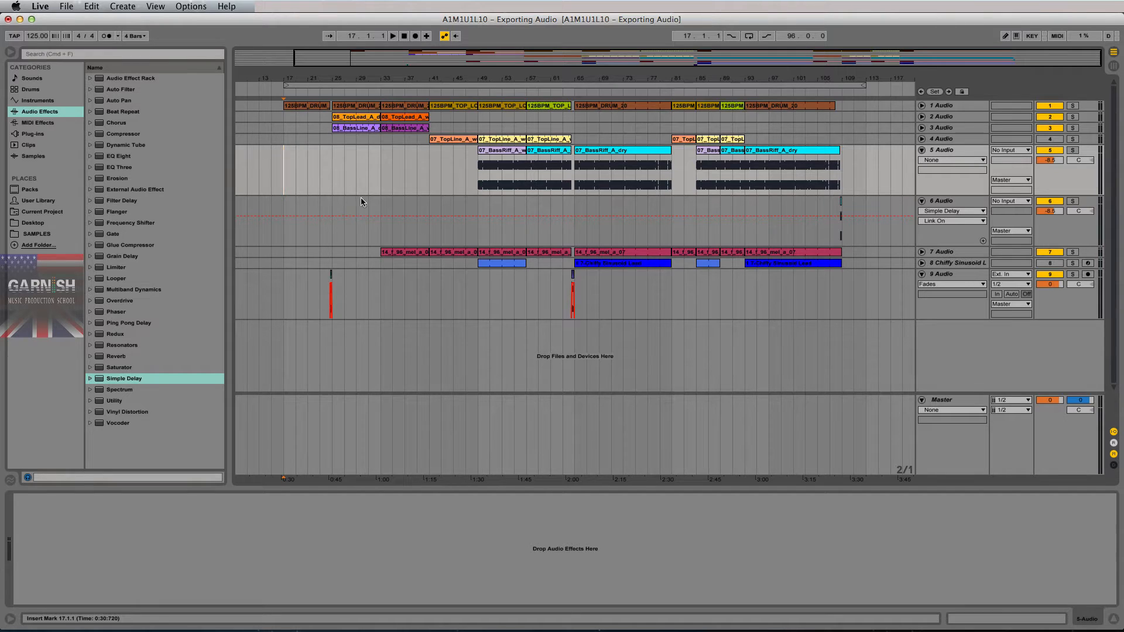
key(Tab)
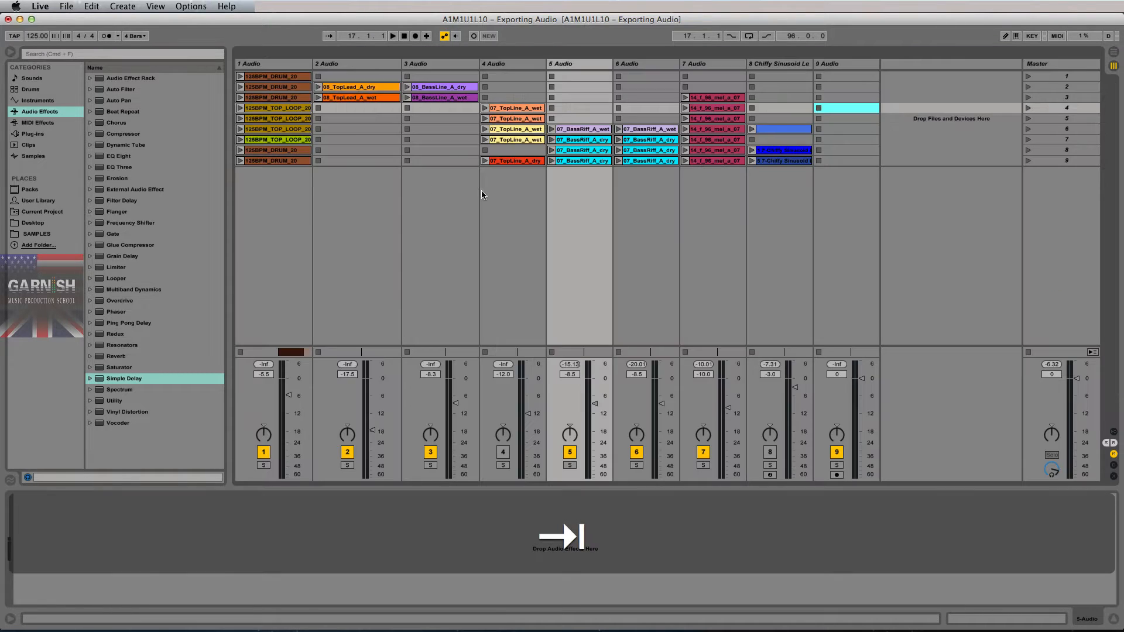
key(Tab)
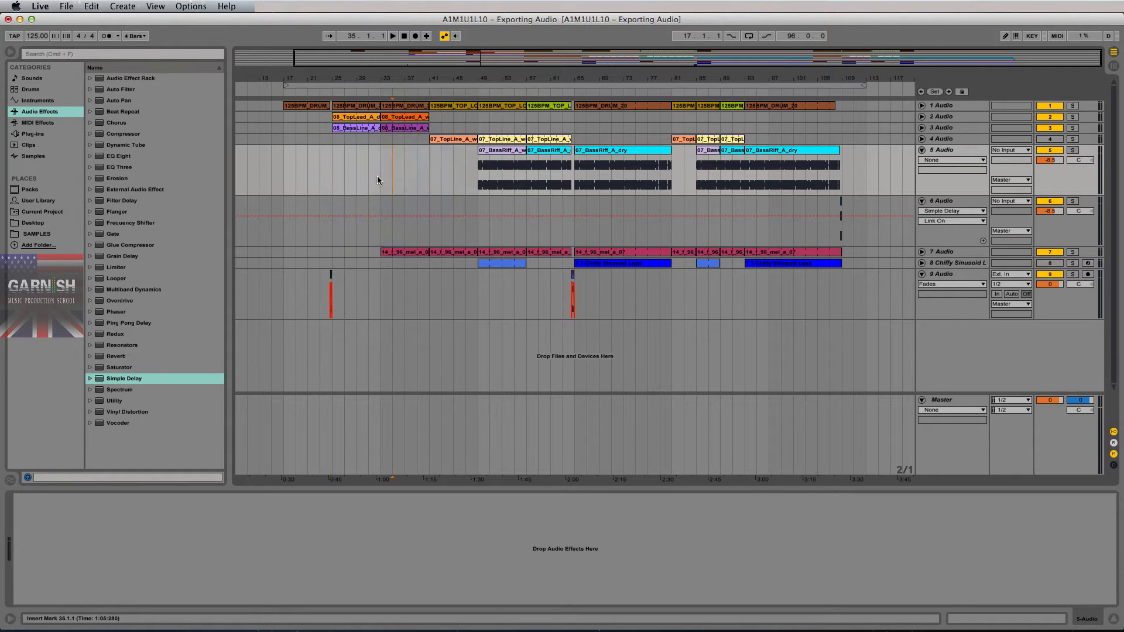
click(429, 170)
key(Tab)
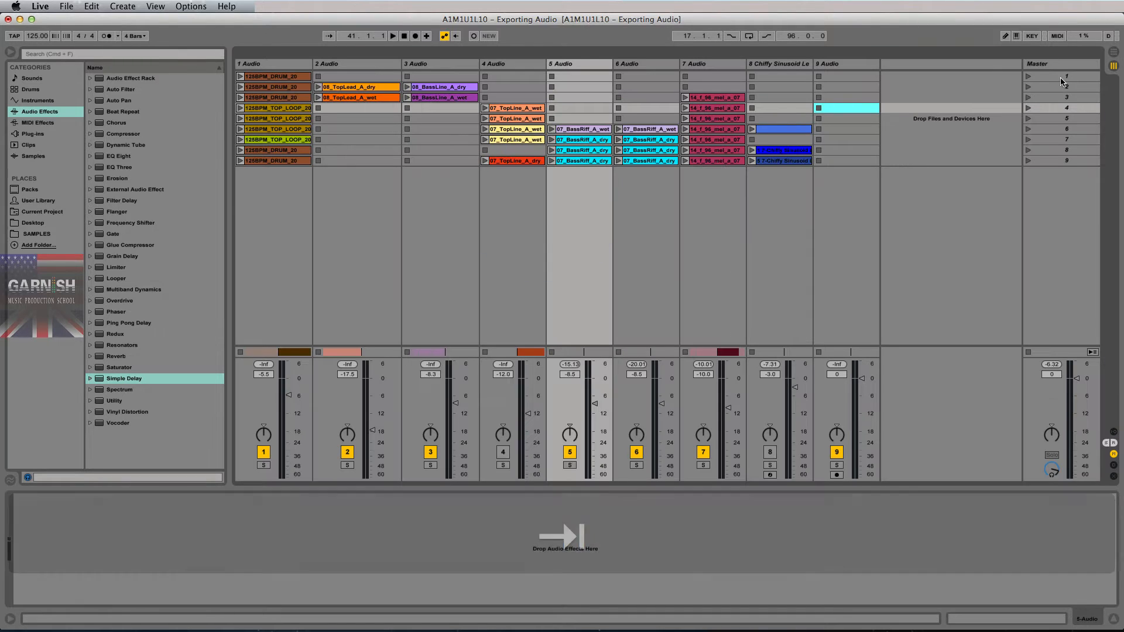
click(1061, 64)
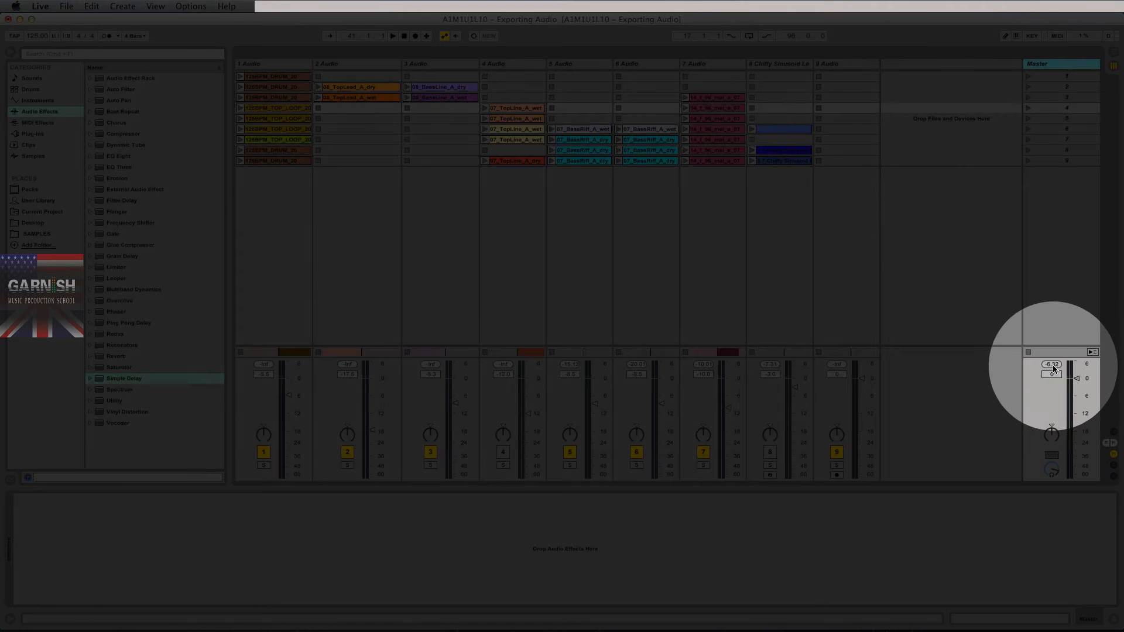
click(1052, 365)
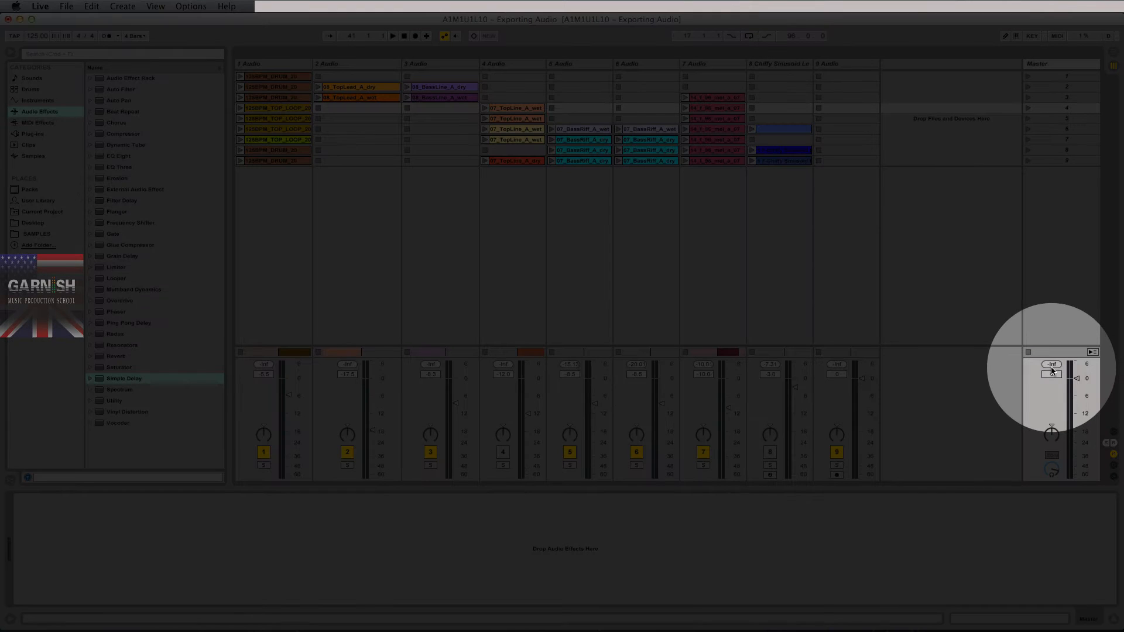
- Play the song from bar 25 while resetting the Master peak readout, then stop
key(Tab)
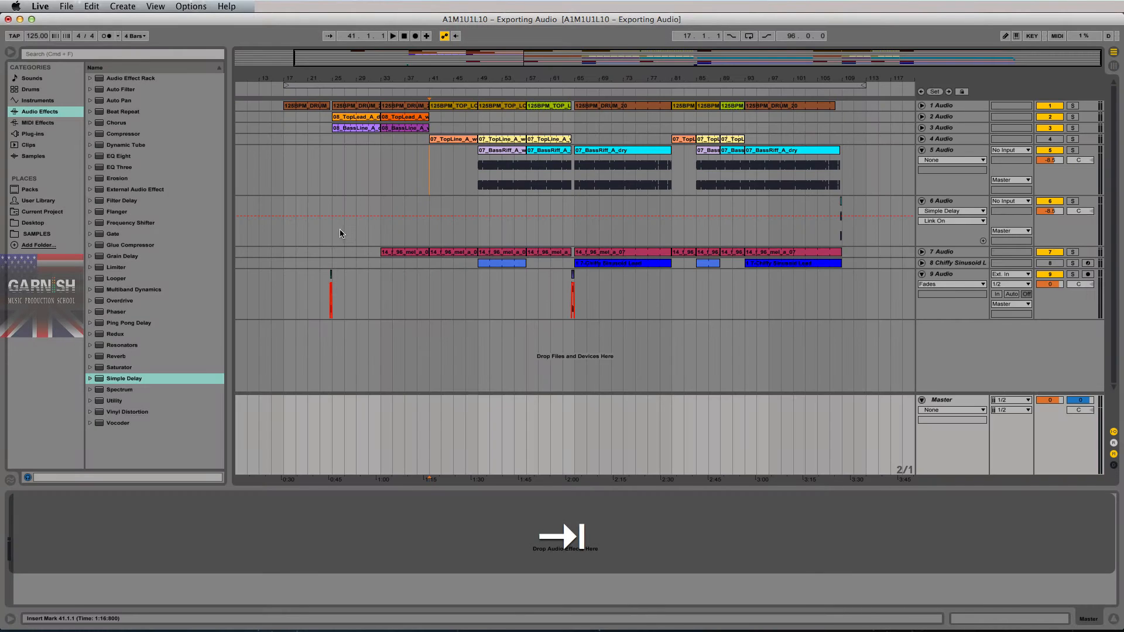
click(351, 173)
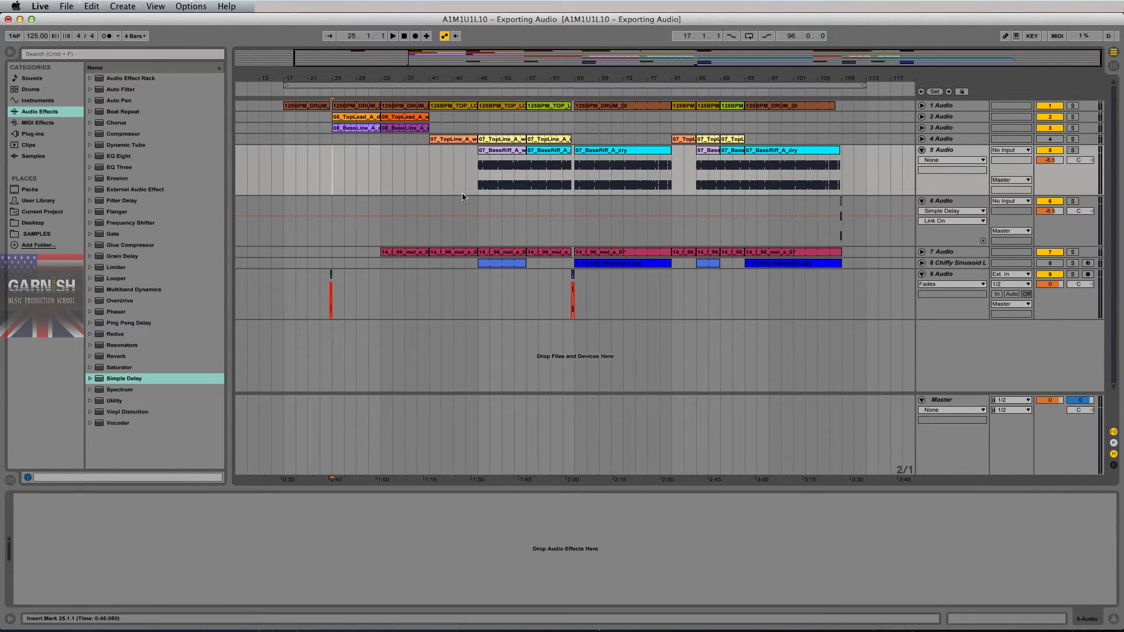
key(Tab)
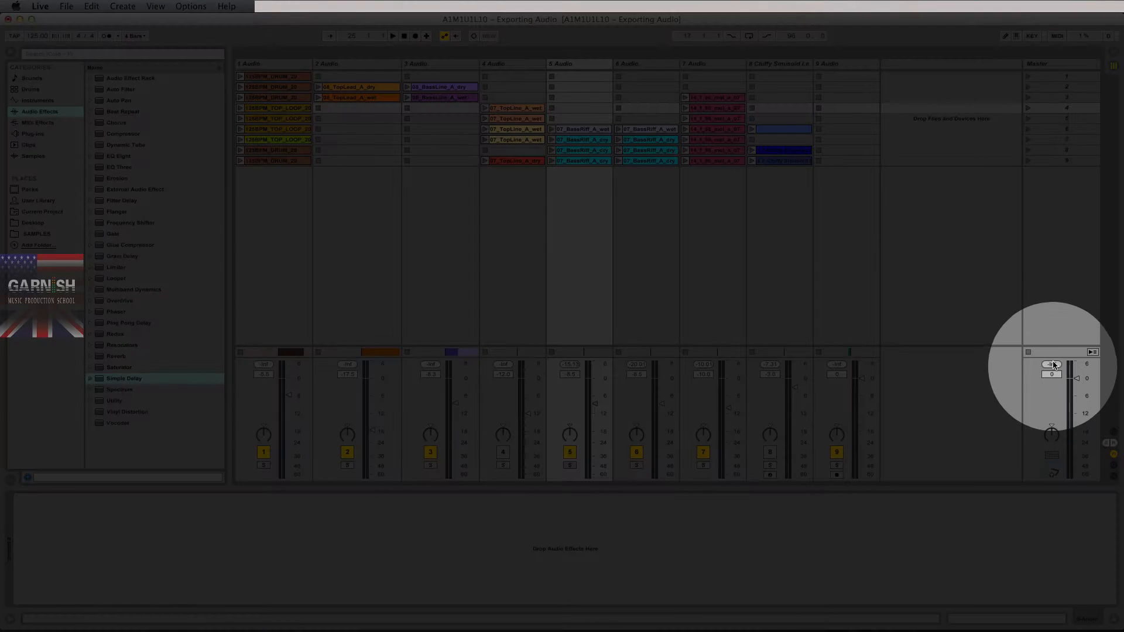
click(312, 170)
key(space)
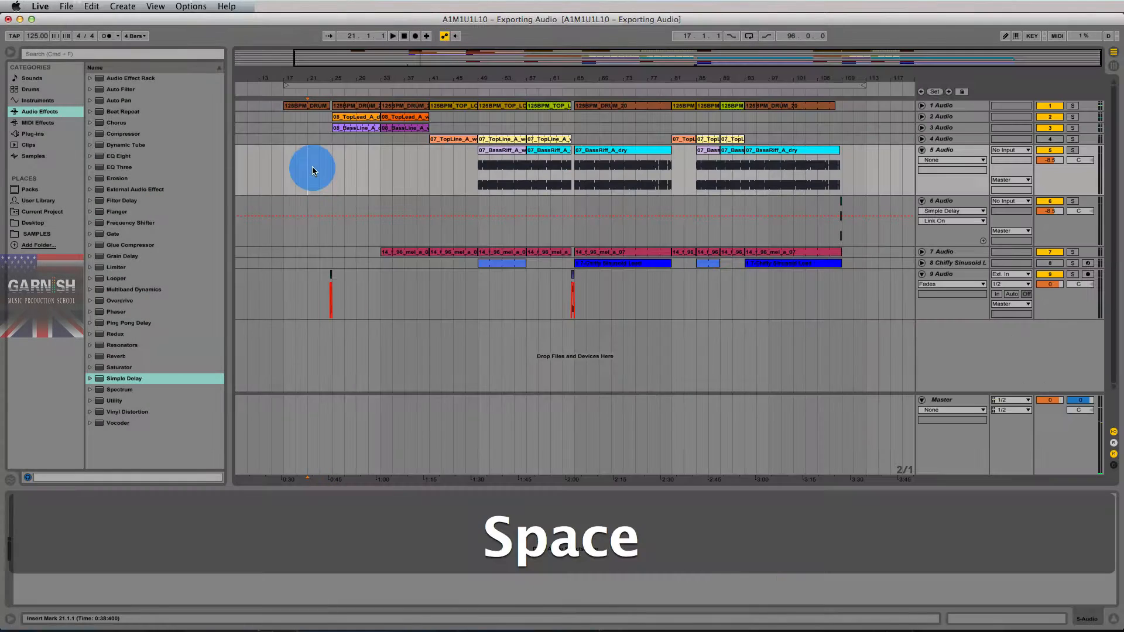
click(329, 170)
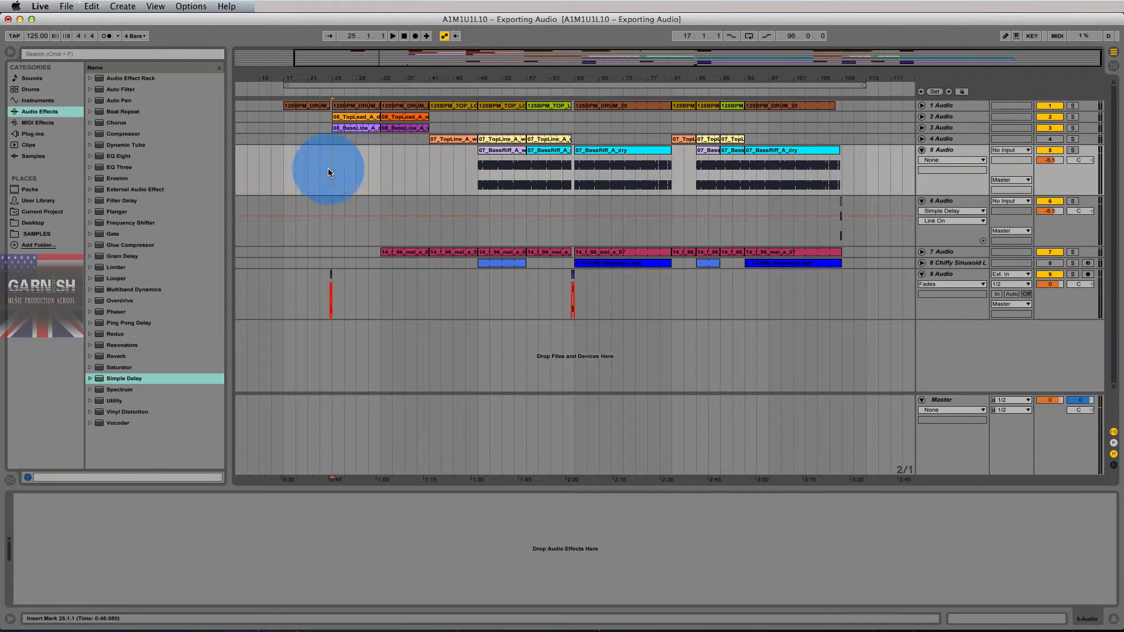
key(space)
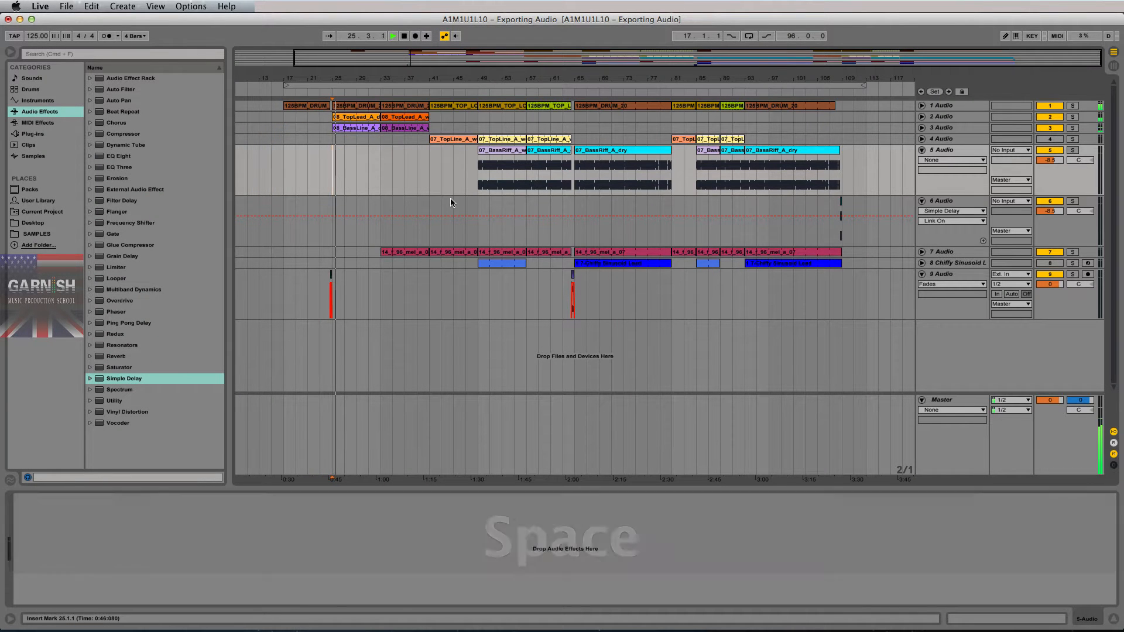
key(Tab)
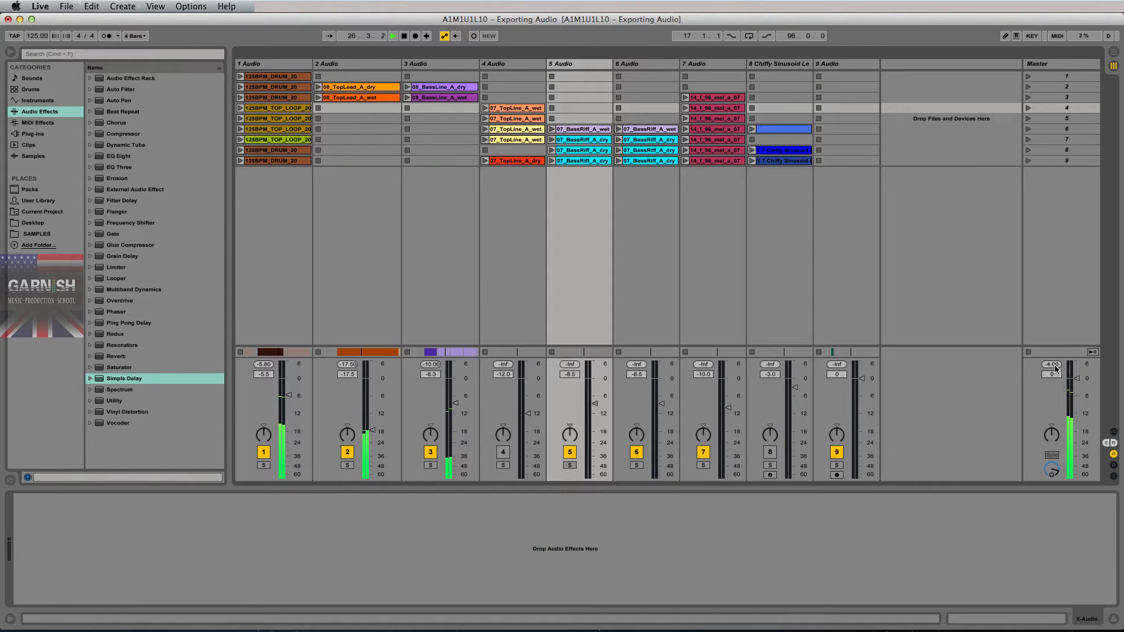
click(1051, 364)
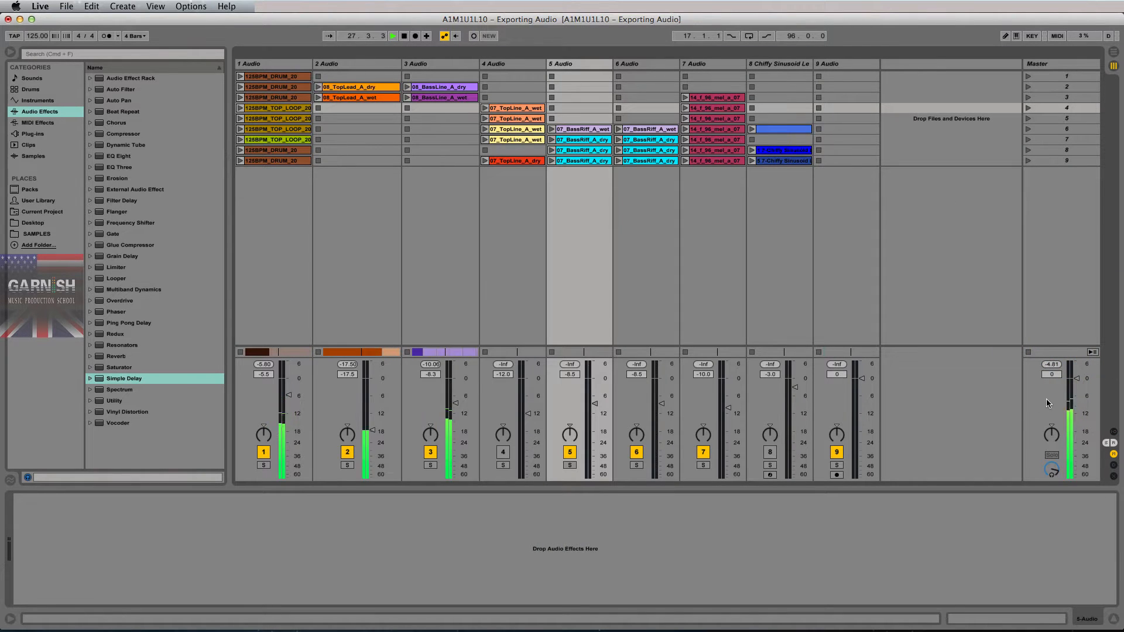
click(1049, 436)
click(1051, 365)
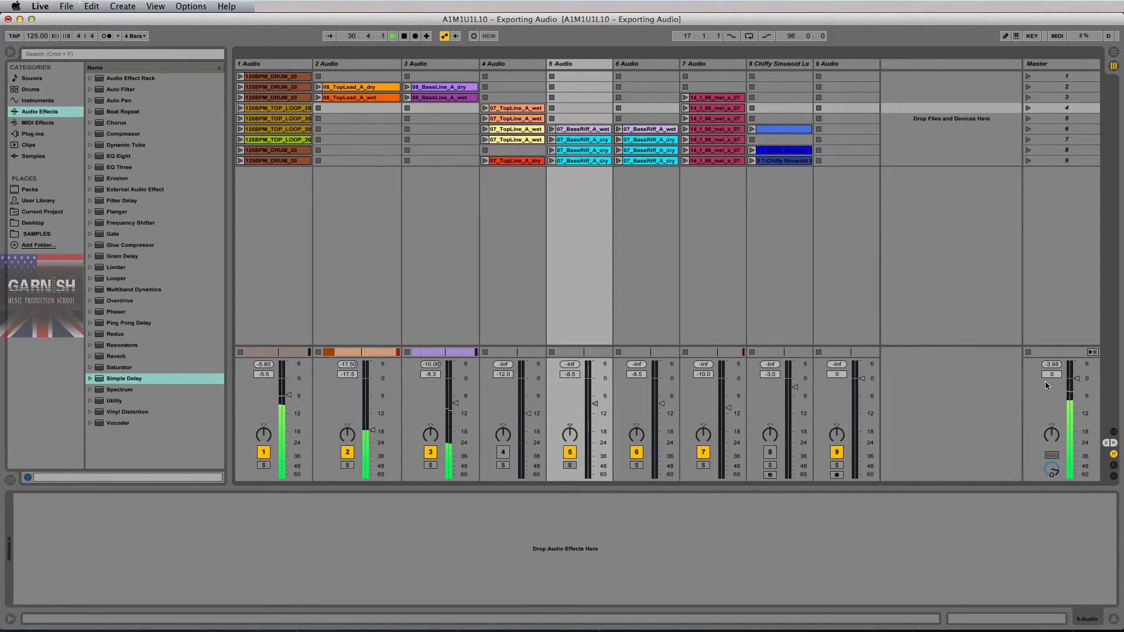
key(space)
- Play from bar 41 and reset the Master peak readout while listening
key(Tab)
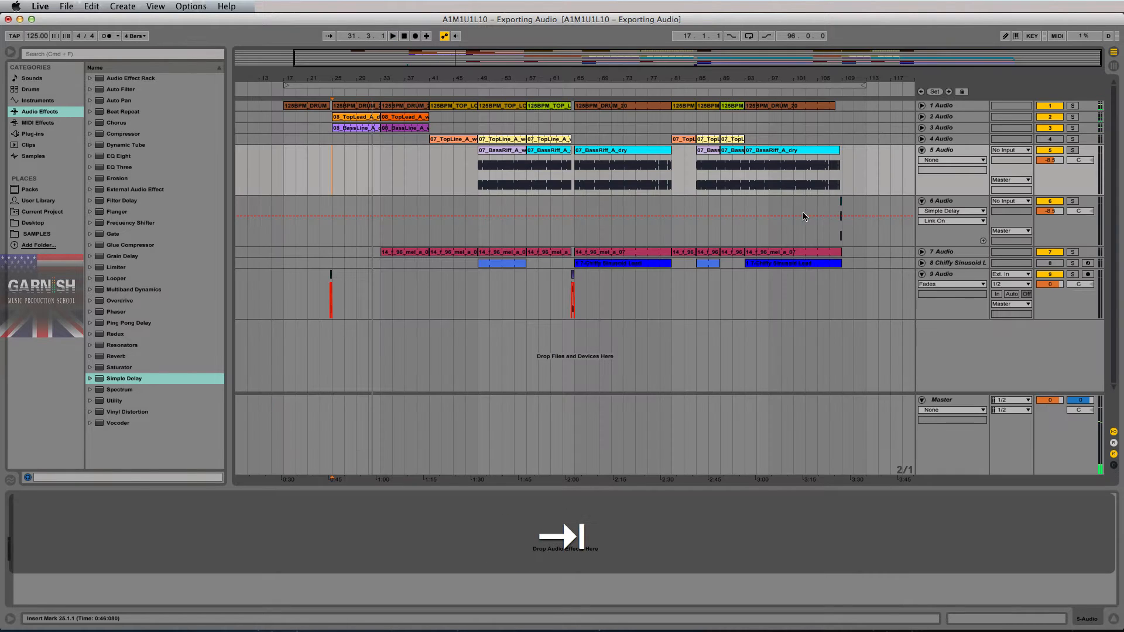
click(430, 220)
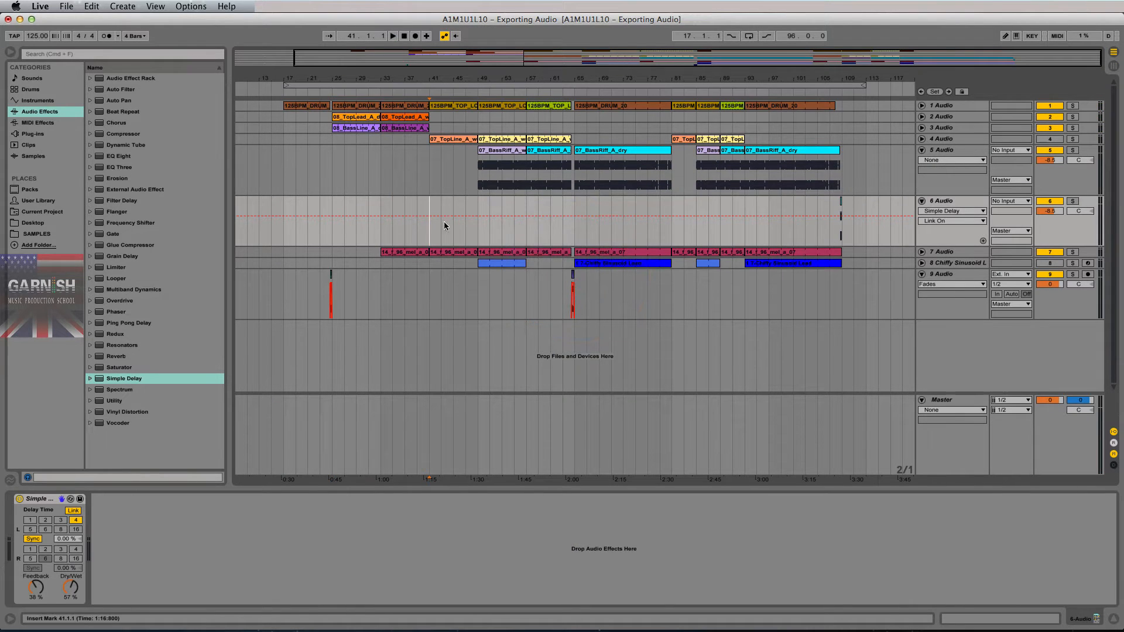
key(space)
key(Tab)
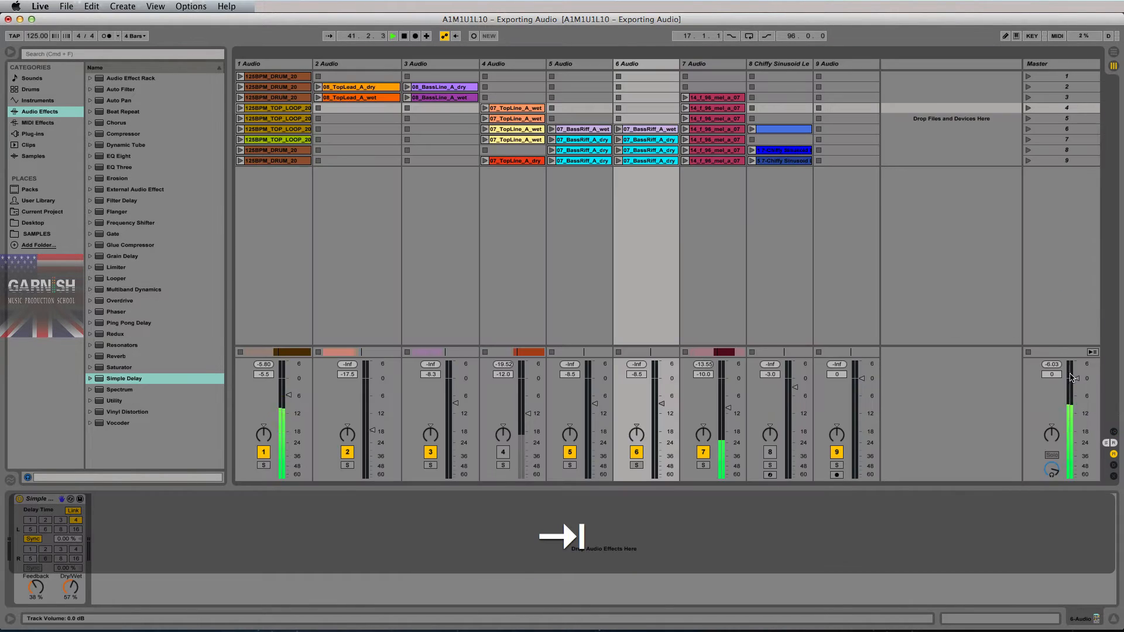
click(1051, 365)
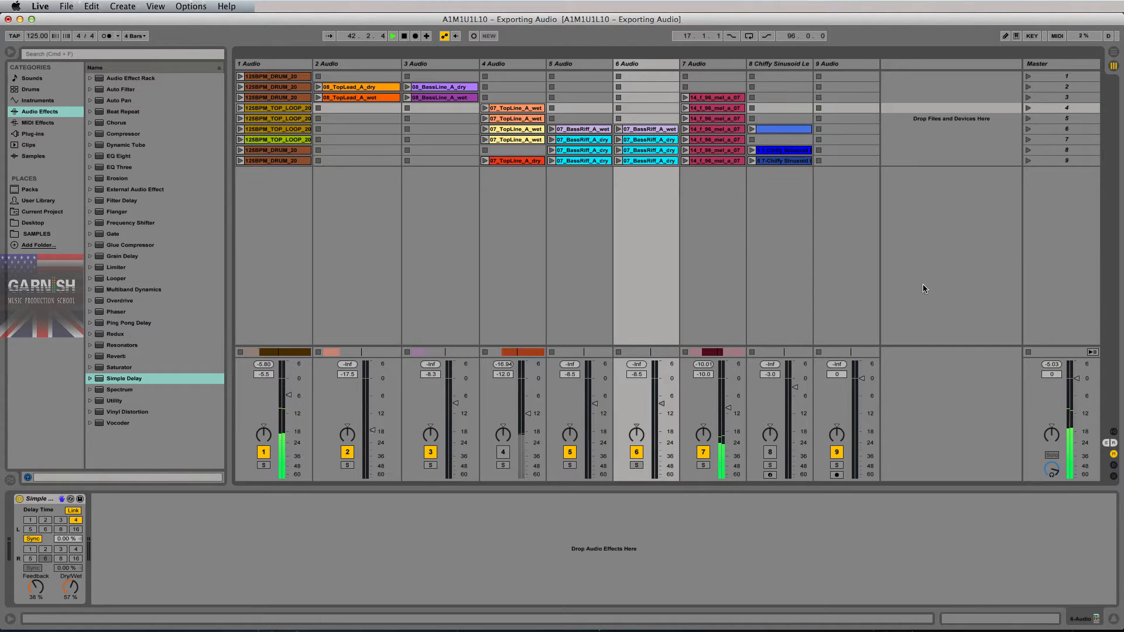
- Play from bar 49, resetting the Master peak readout while listening, then stop
key(Tab)
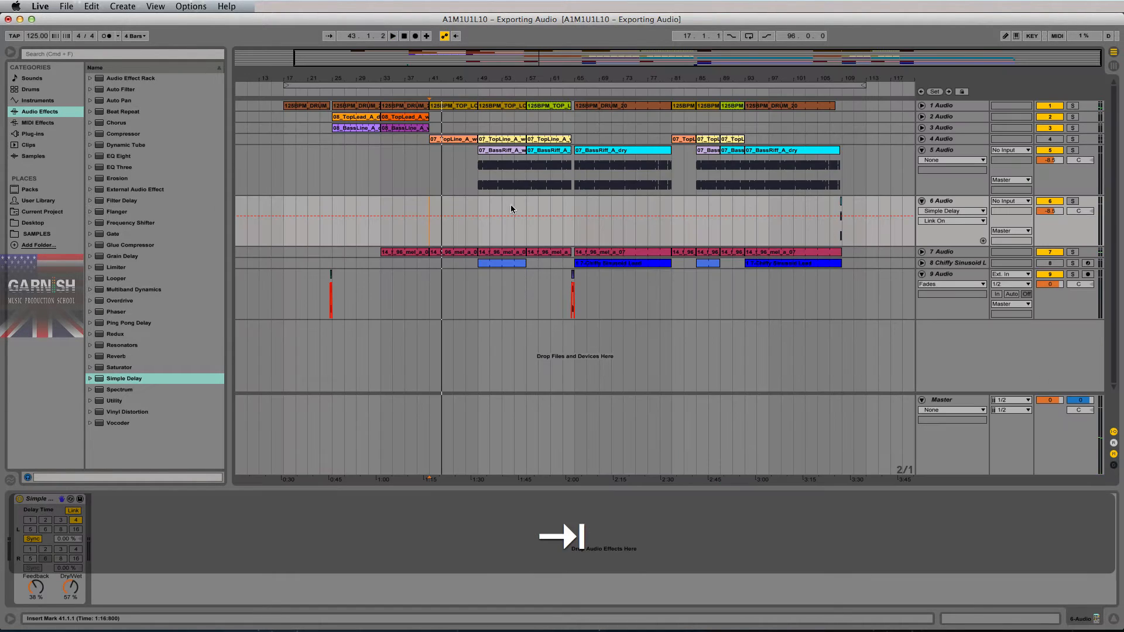
click(479, 235)
key(space)
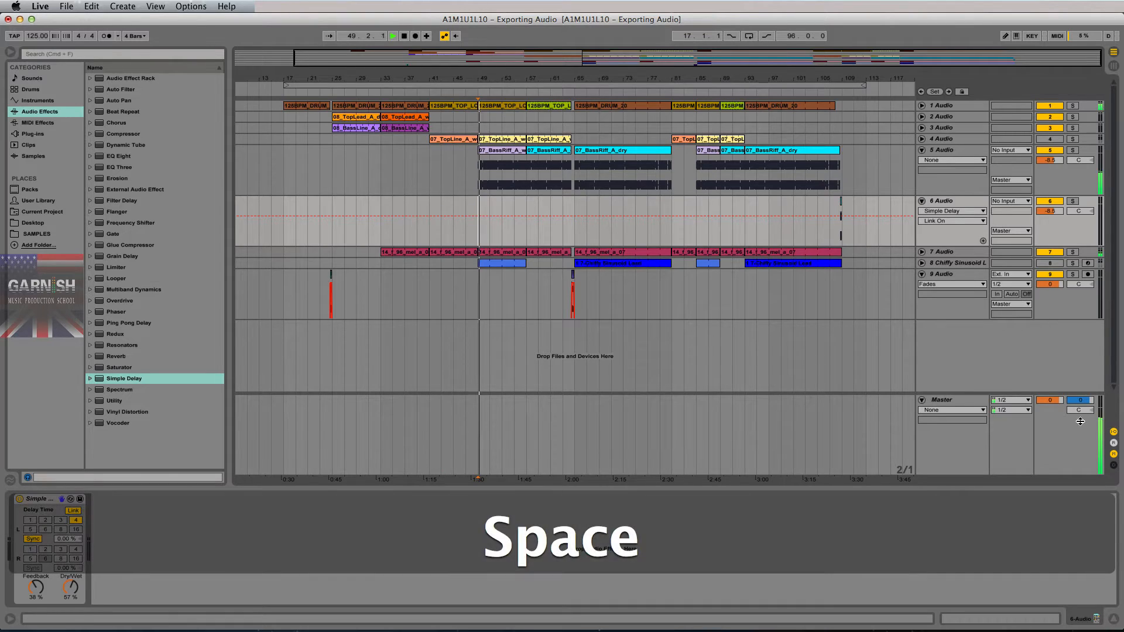
key(Tab)
click(1051, 370)
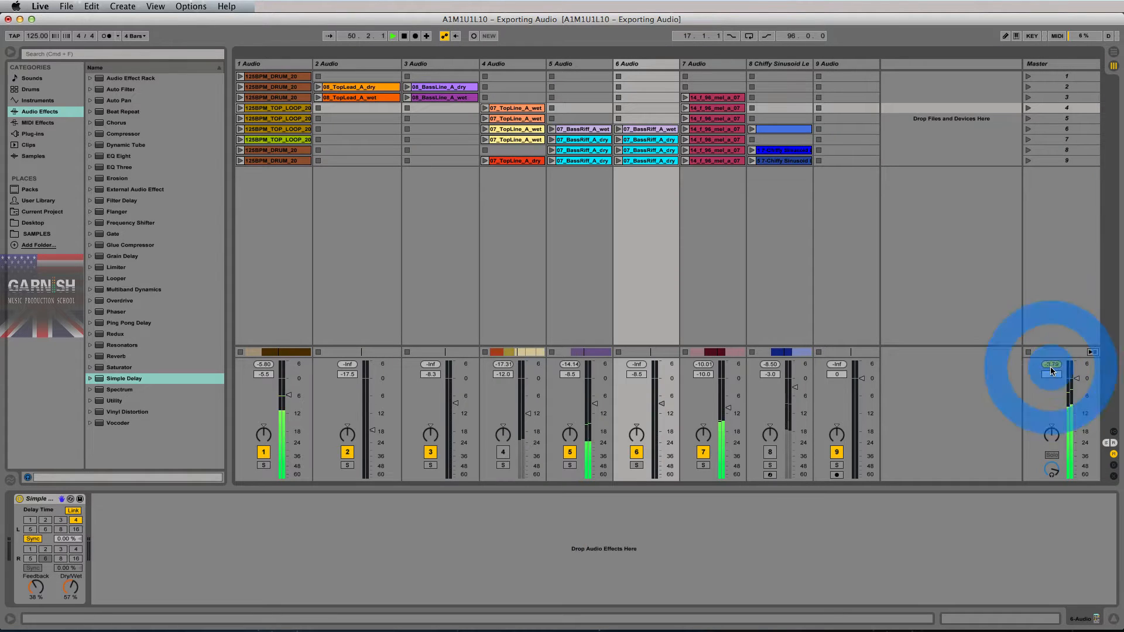
click(1051, 370)
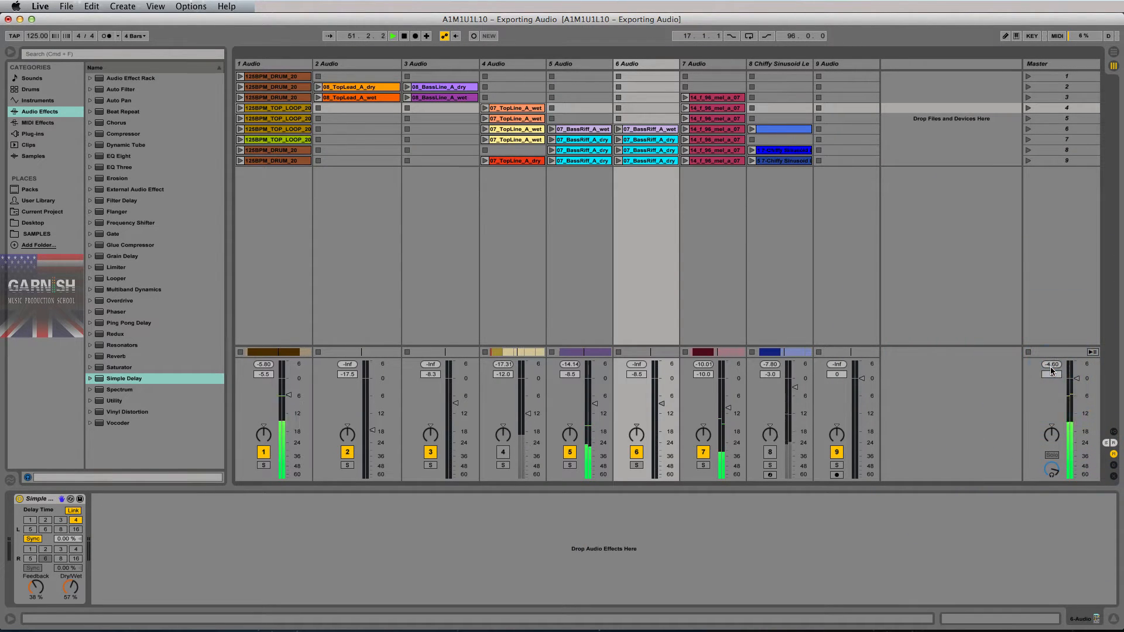
key(Tab)
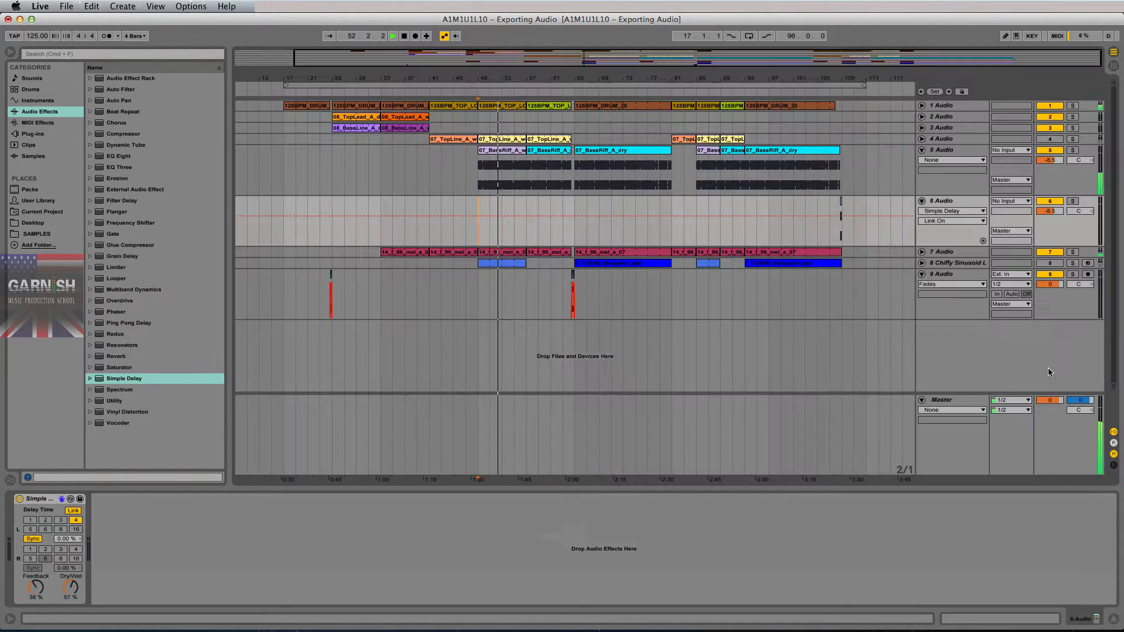
key(space)
key(Tab)
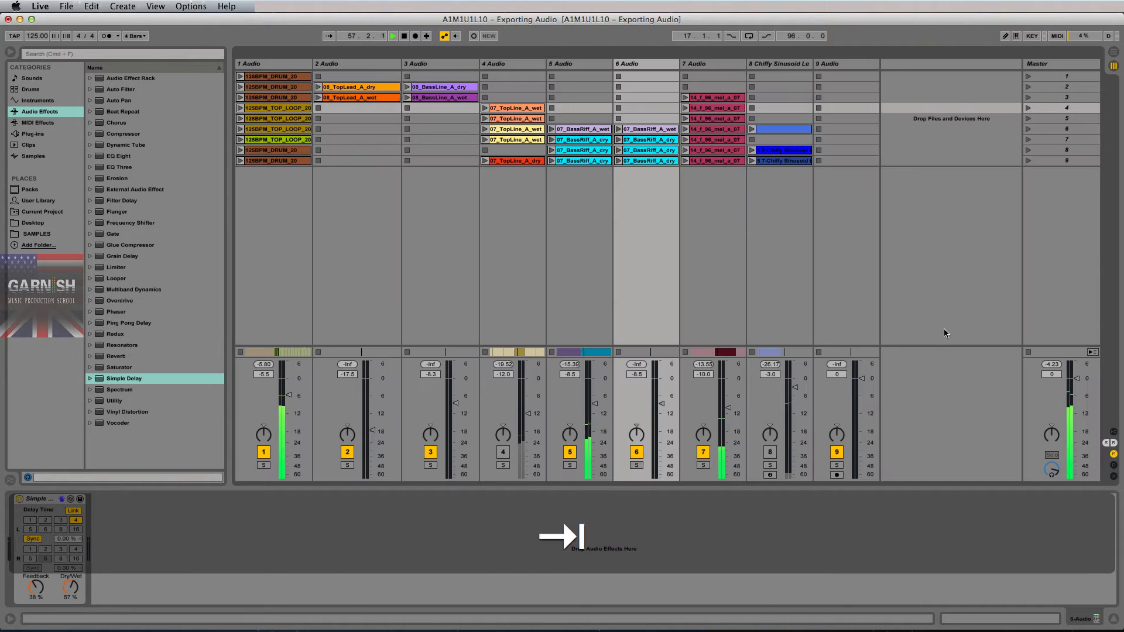
click(1051, 369)
key(space)
- Play from bar 65 and reset the Master peak, stopping with it reading -3.43
key(Tab)
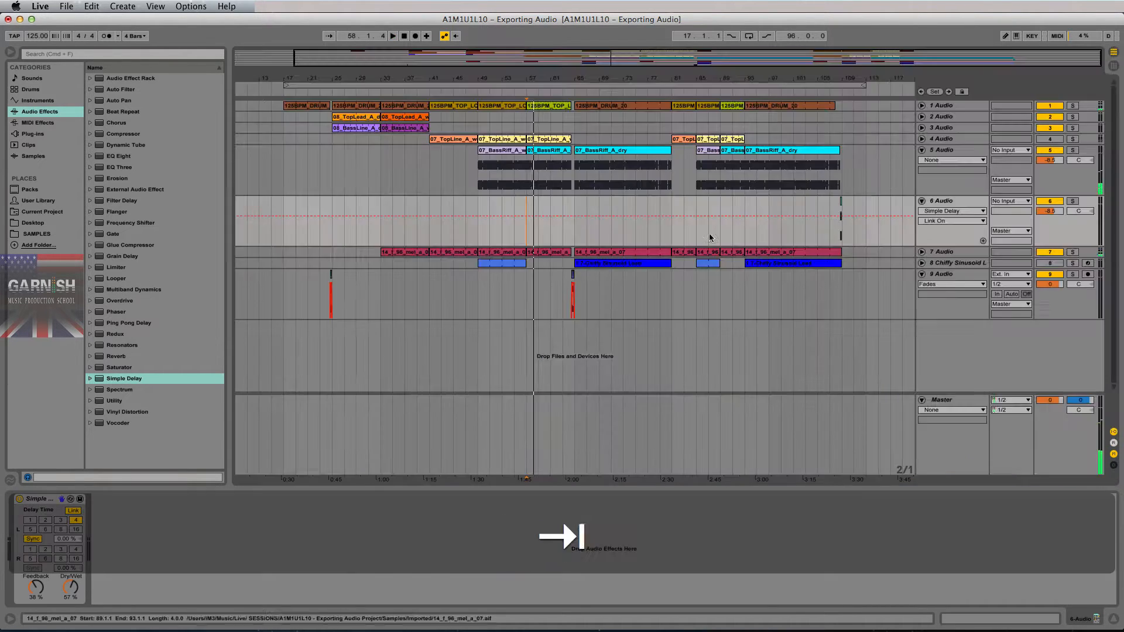
click(571, 237)
key(Tab)
key(Tab)
key(space)
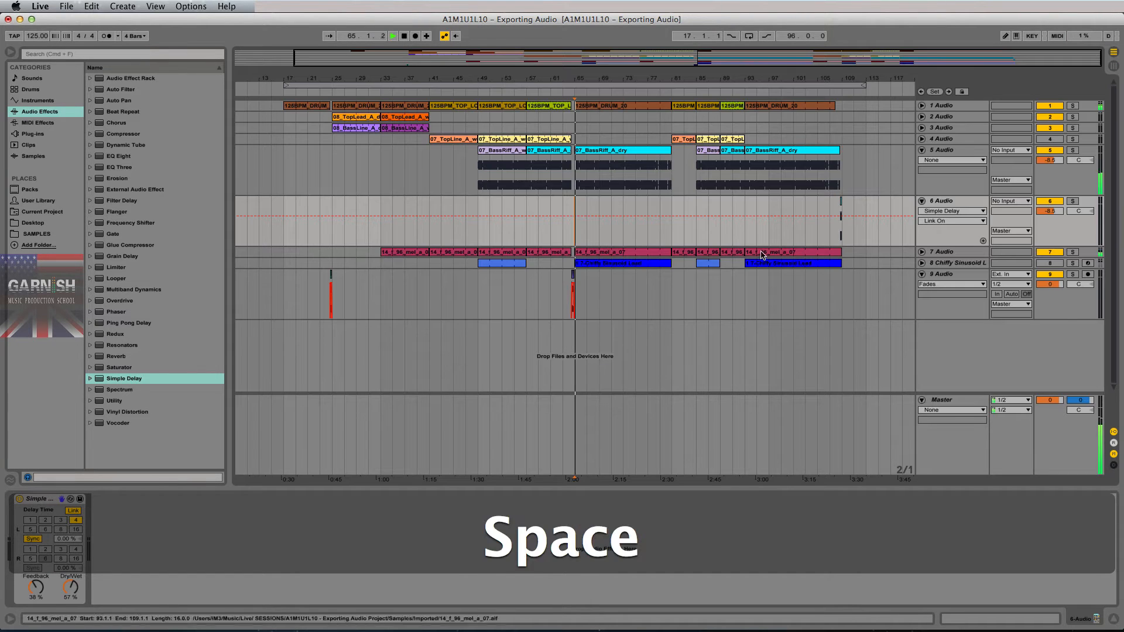
key(Tab)
click(1051, 364)
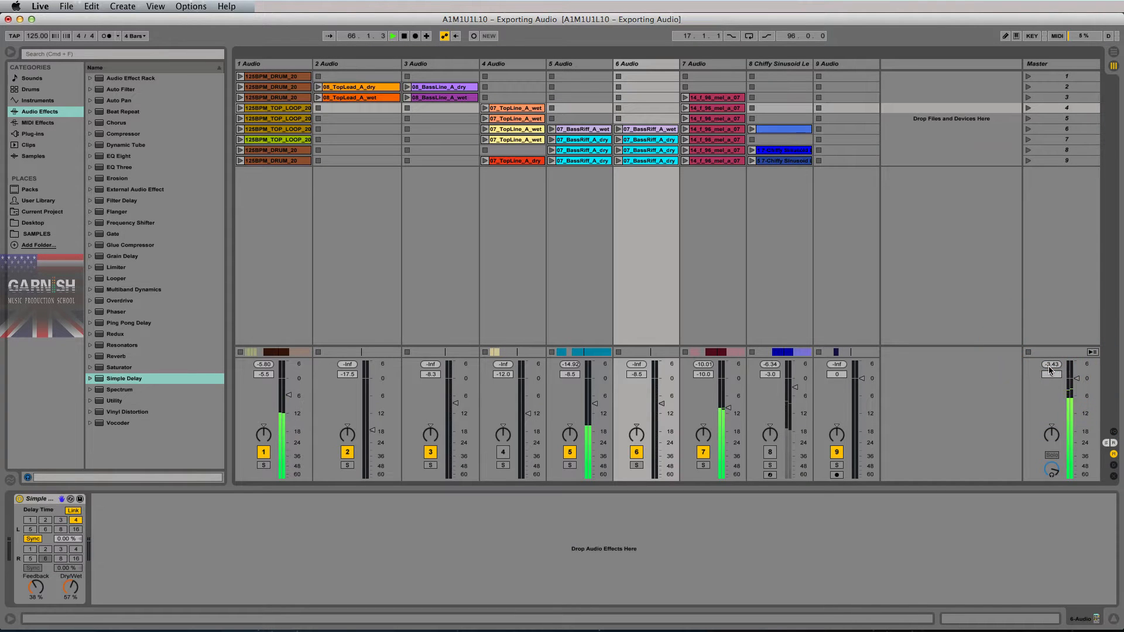
key(space)
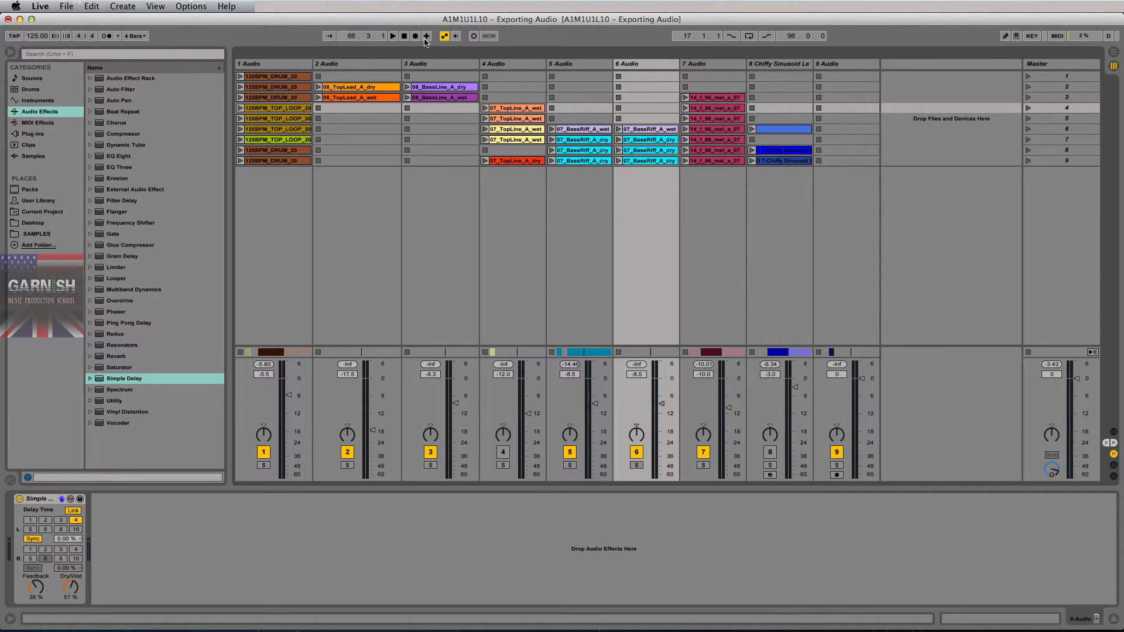
- Select tracks 1 to 9 and move their faders together up 0.2 dB, track 1 reaching -5.3 dB
click(281, 65)
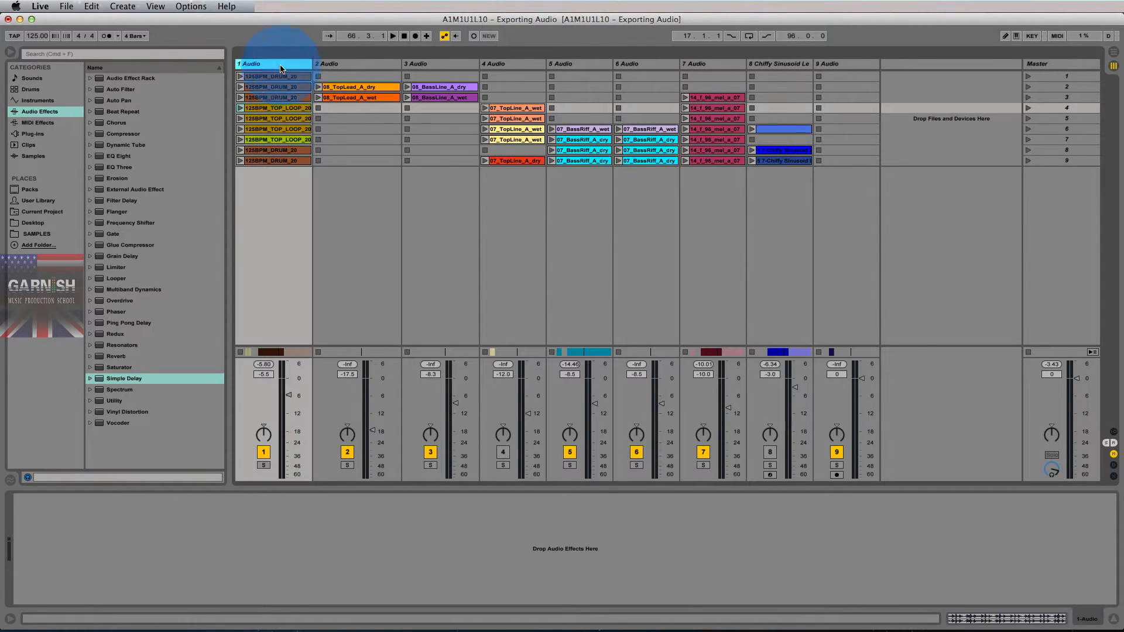
shift+click(849, 66)
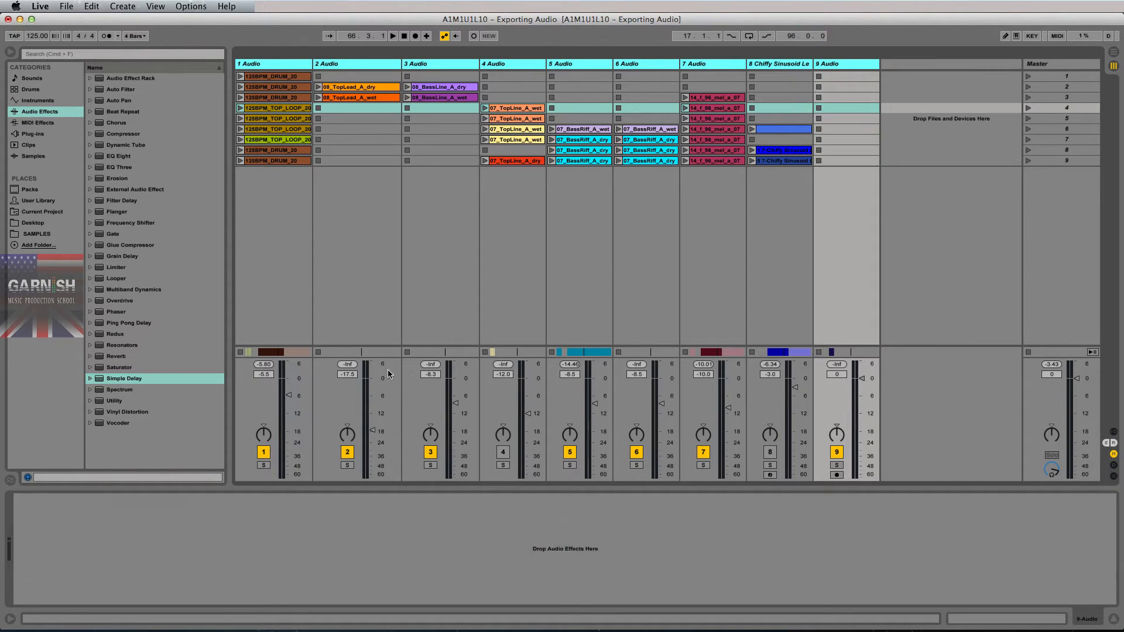
drag(289, 399, 287, 390)
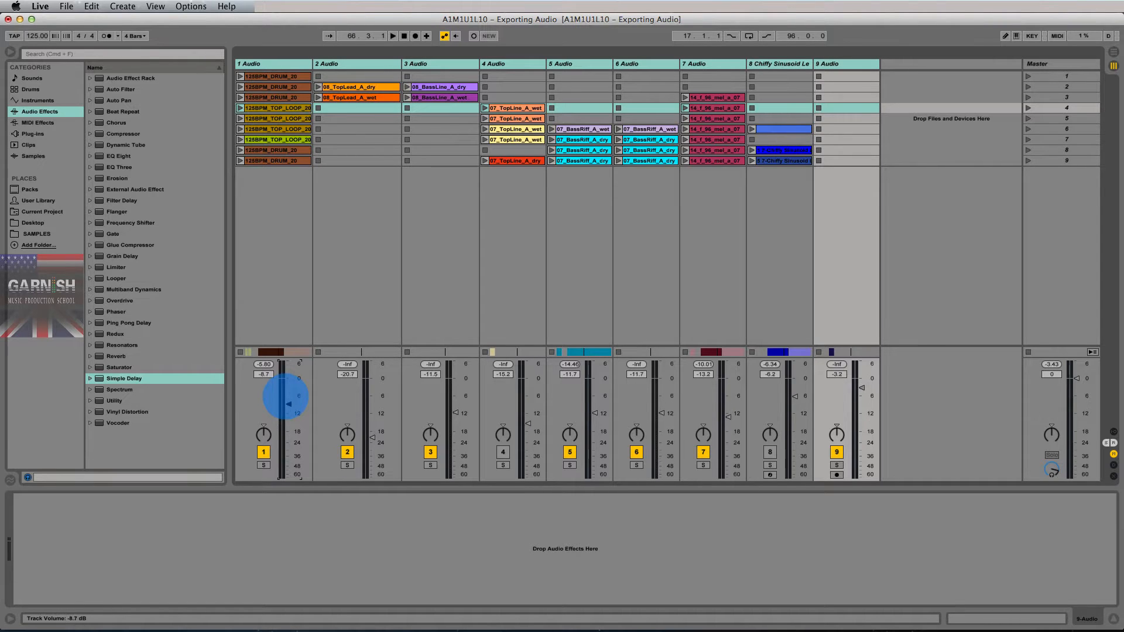
drag(288, 406, 288, 398)
drag(289, 392, 288, 398)
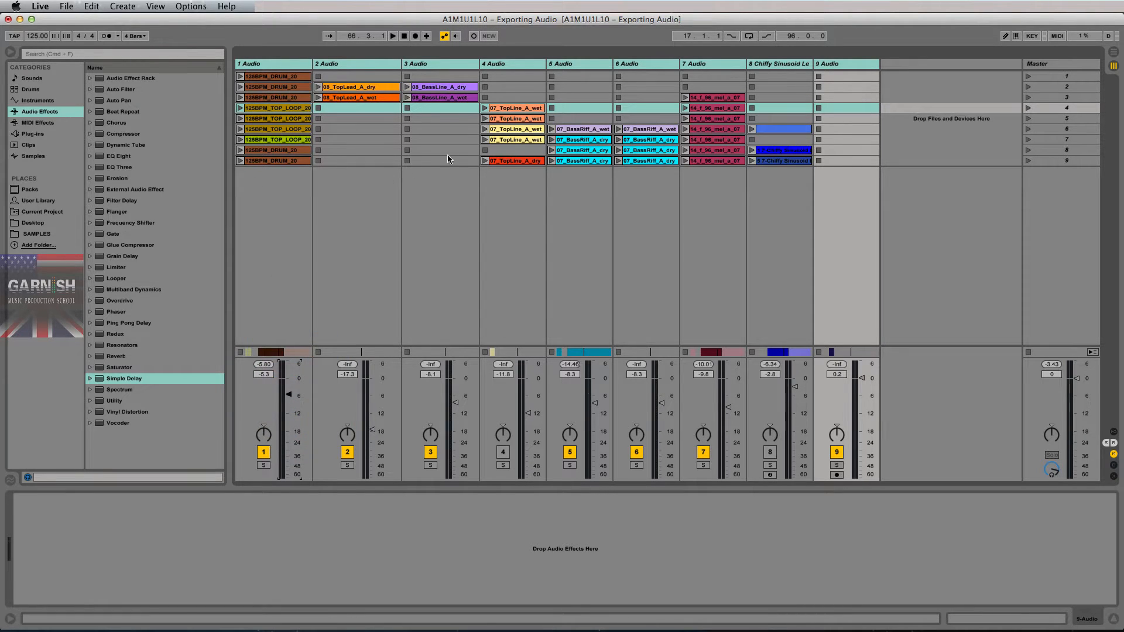
- Select tracks 1 to 4 one by one, then the Master, resetting its peak readout to -Inf
click(289, 63)
click(349, 65)
click(445, 63)
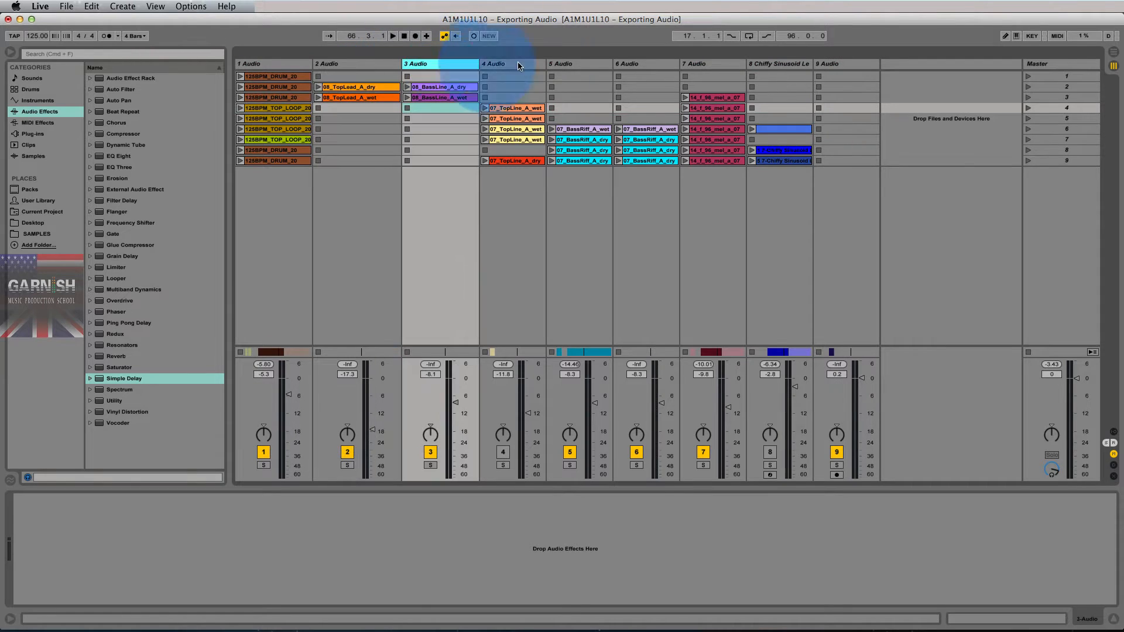
click(533, 63)
click(1065, 64)
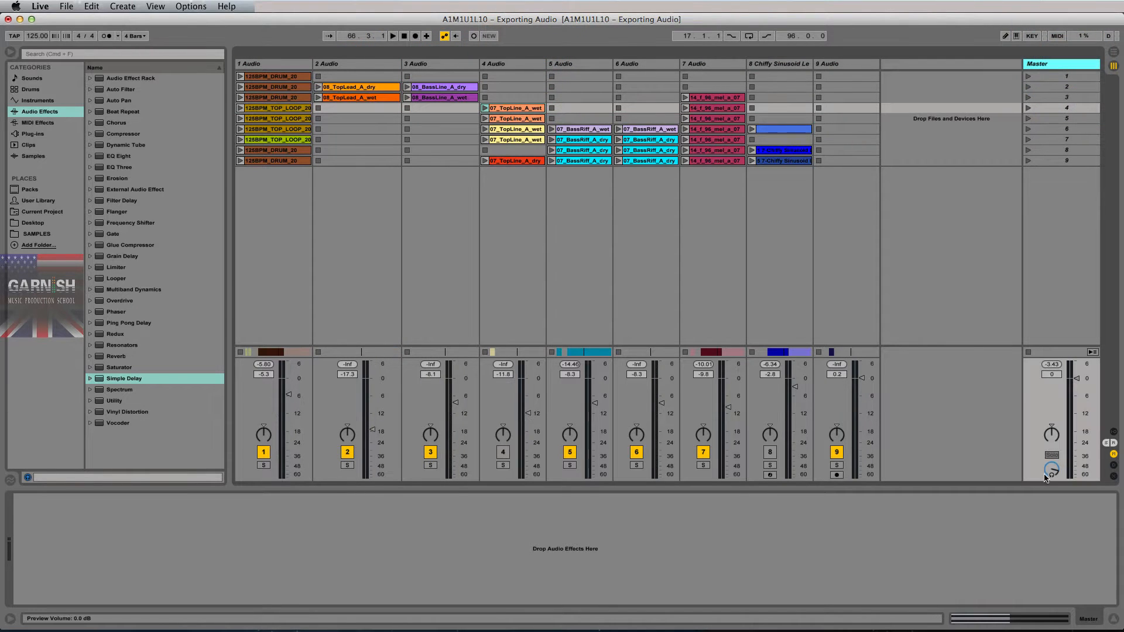
click(1052, 366)
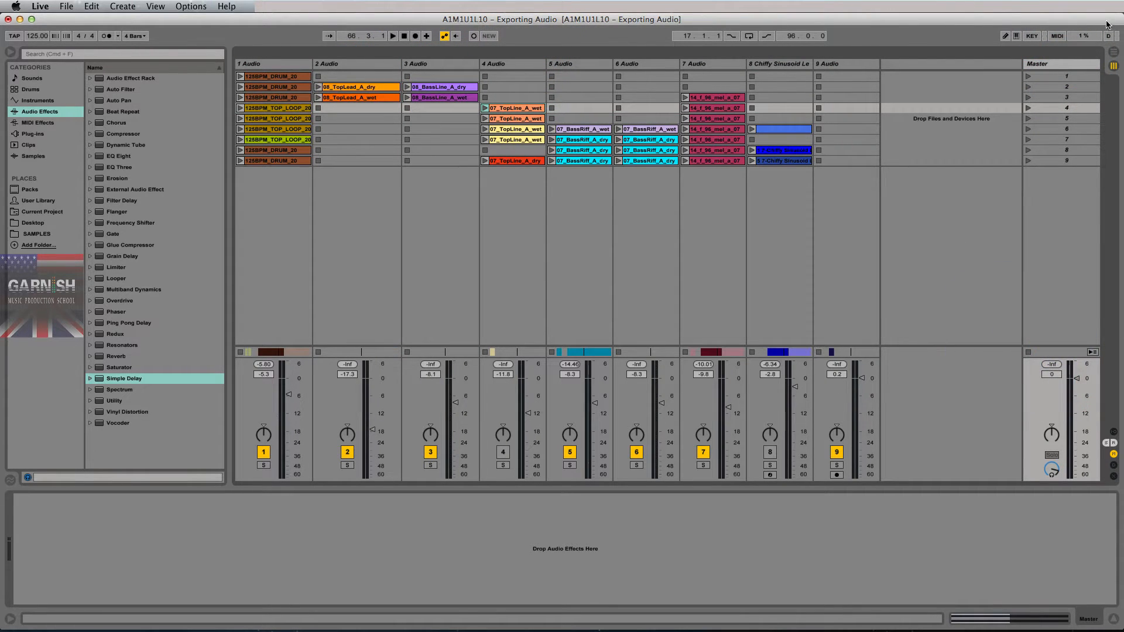
- Drag a Limiter from Audio Effects onto the Master track, ceiling at -0.30 dB
click(1074, 64)
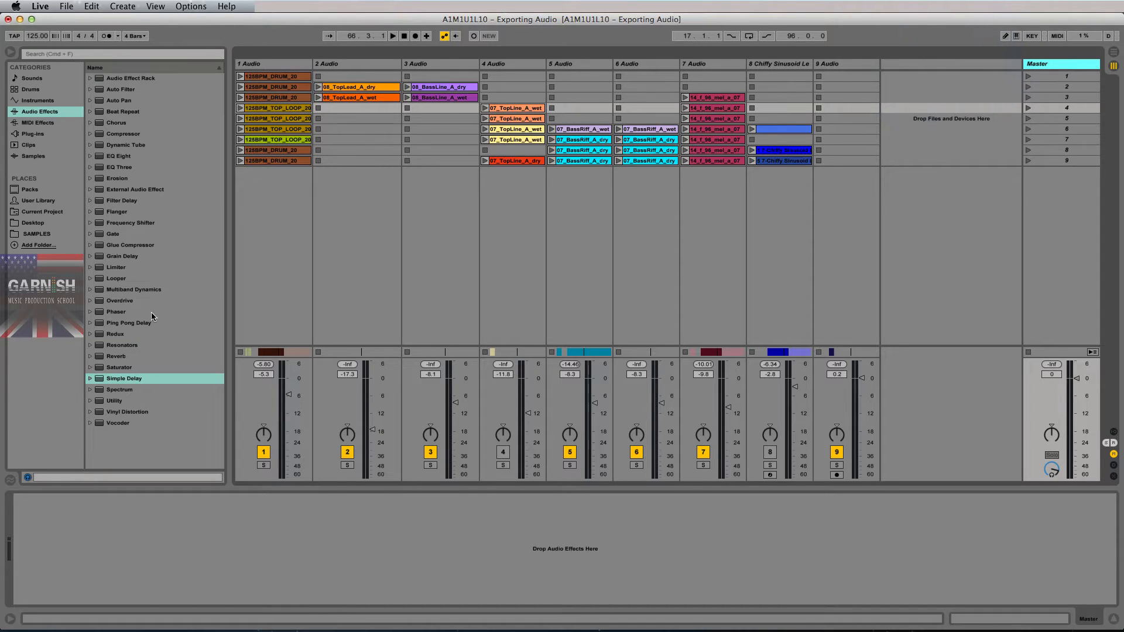
click(101, 269)
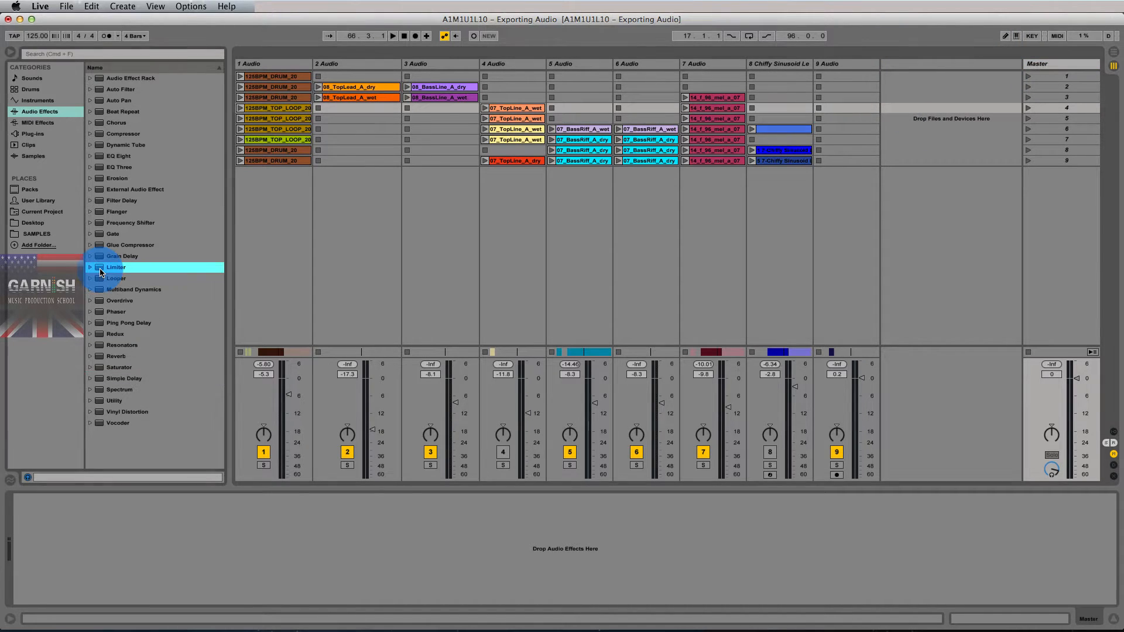
drag(101, 270, 1049, 398)
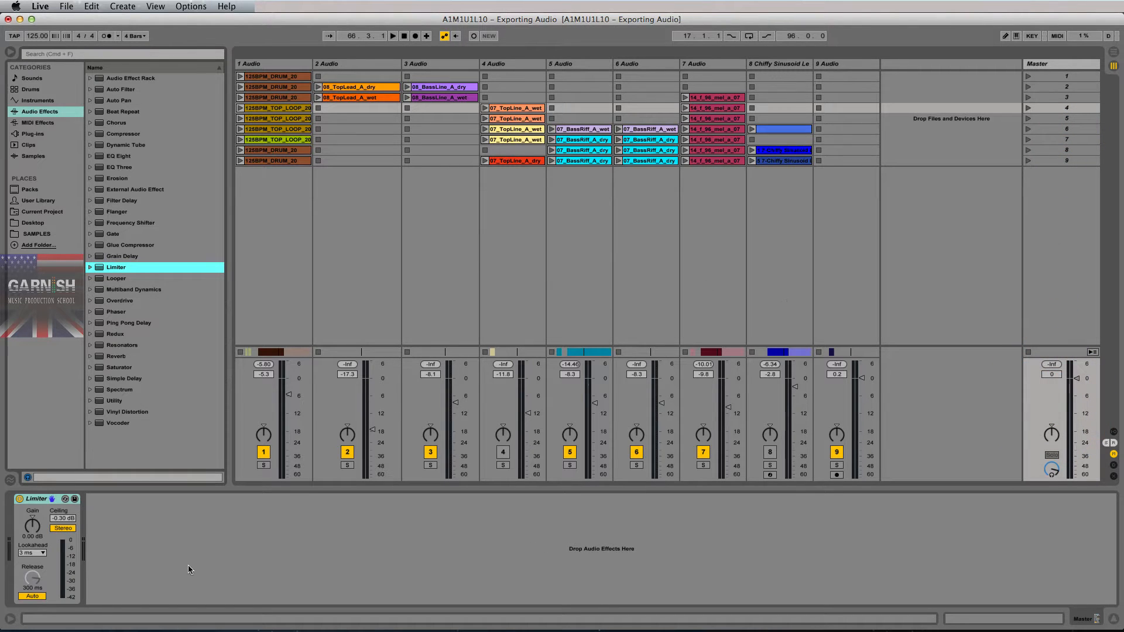
click(44, 500)
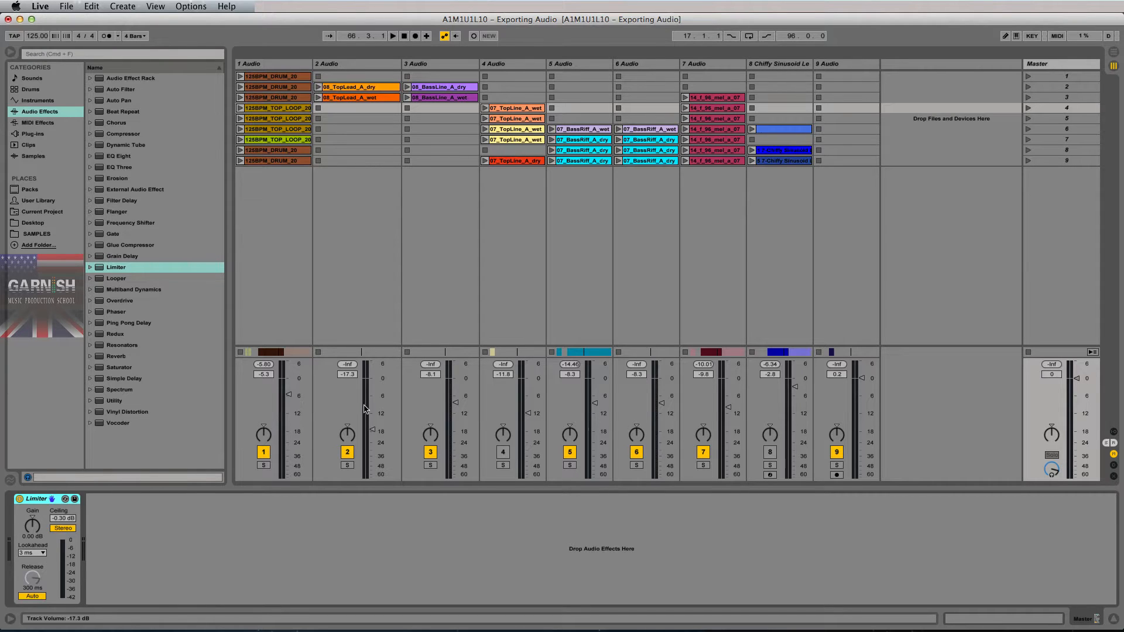
- Reset the Master peak readout repeatedly, focus the Limiter, and return to the arrangement timeline
click(1050, 368)
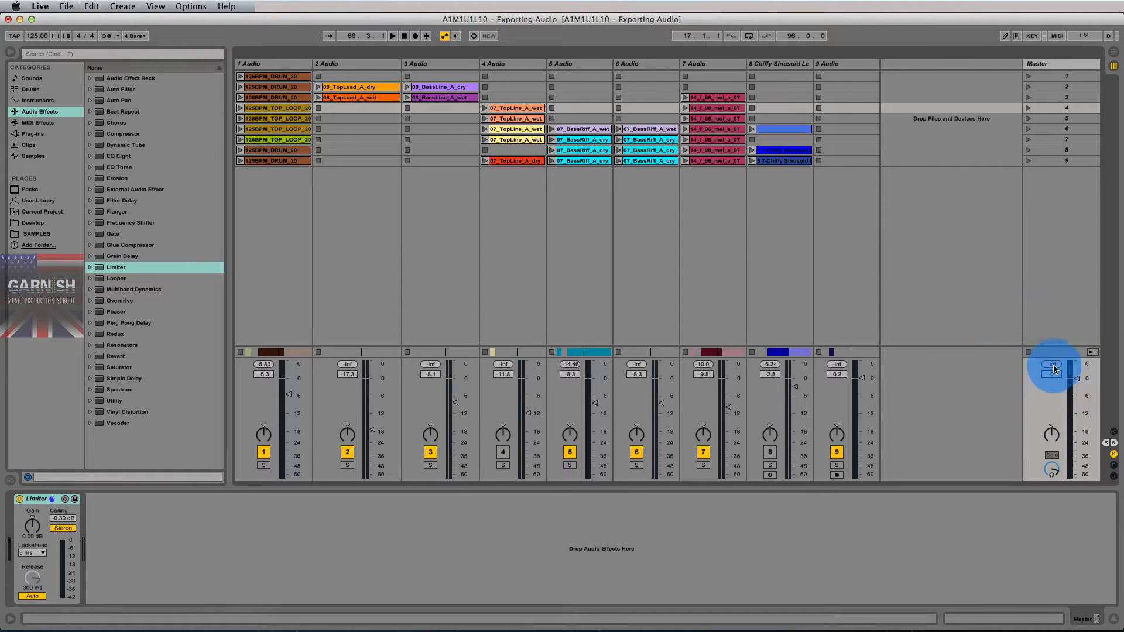
click(1052, 368)
click(1053, 371)
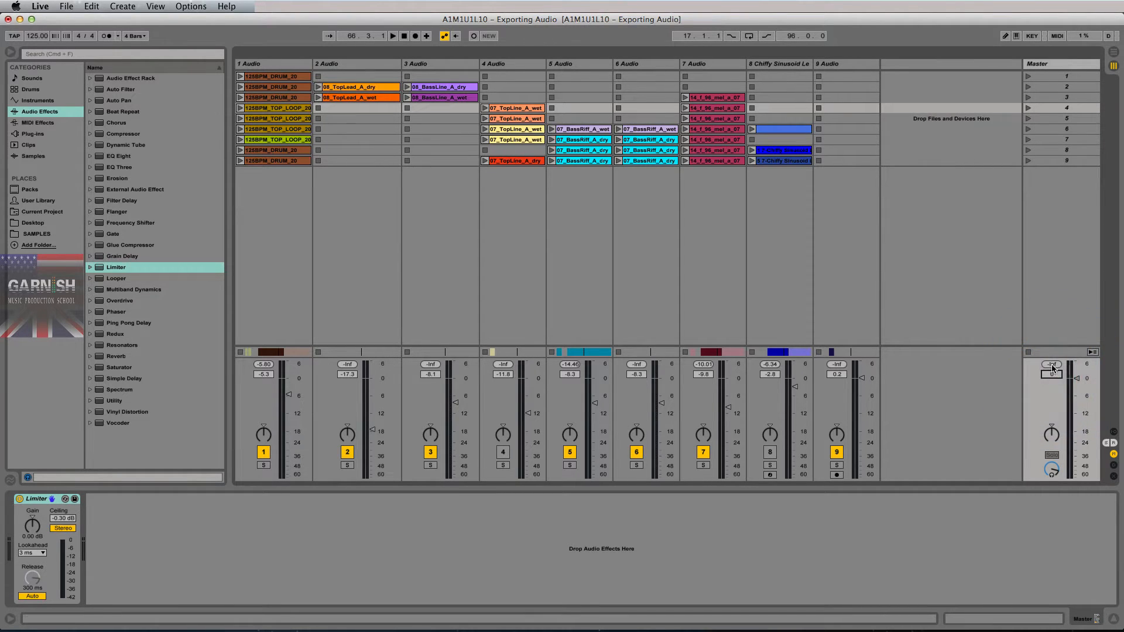
click(1052, 364)
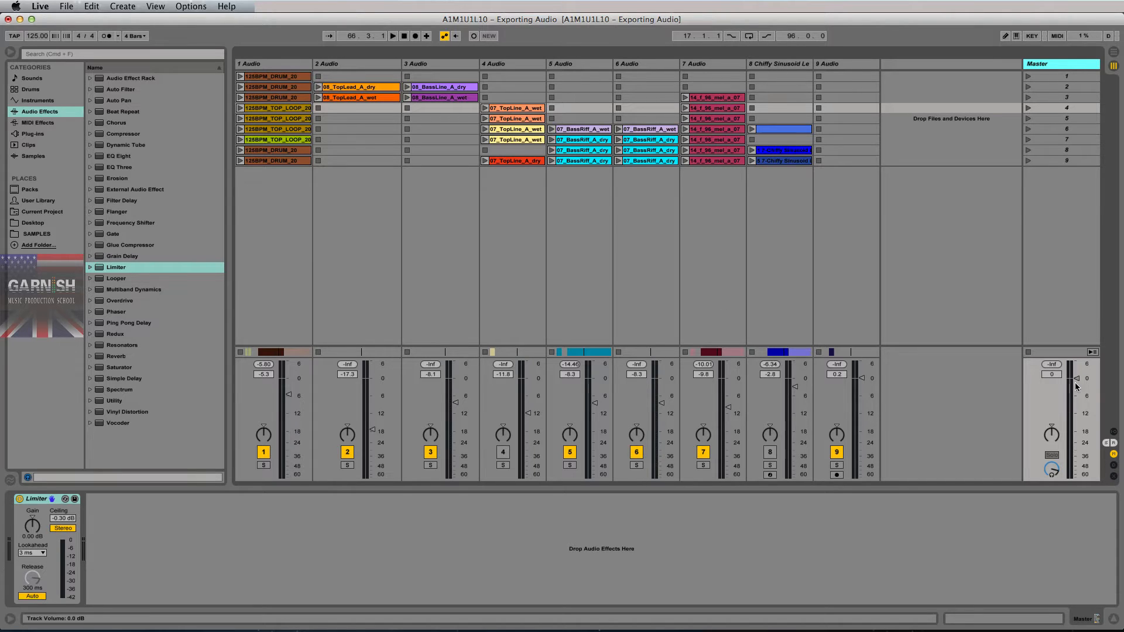
click(1054, 365)
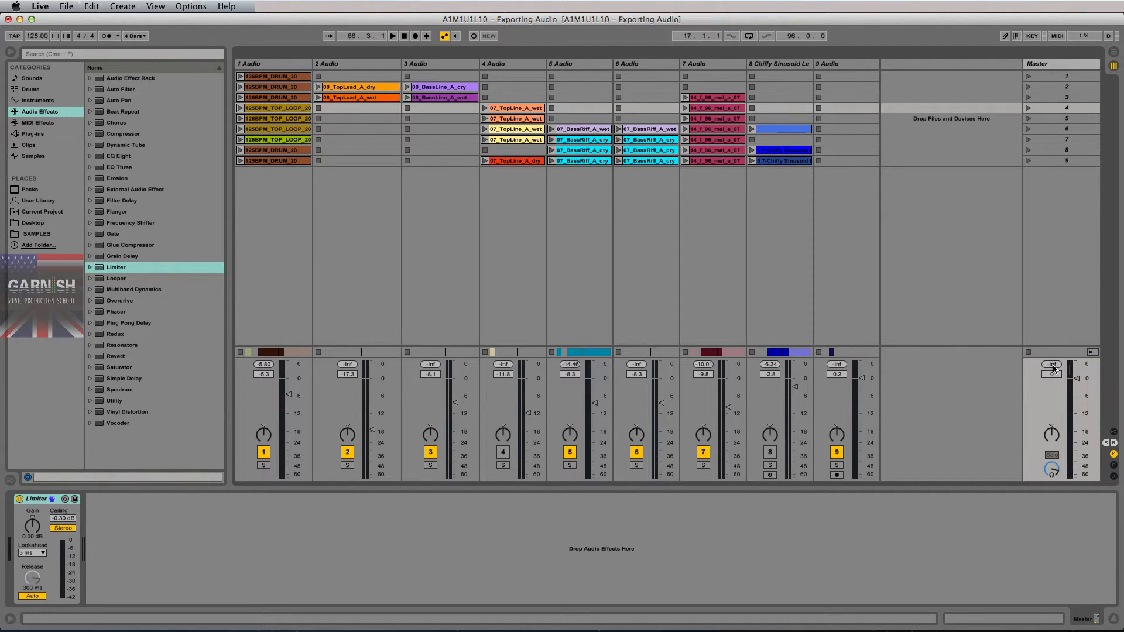
click(1053, 367)
click(132, 531)
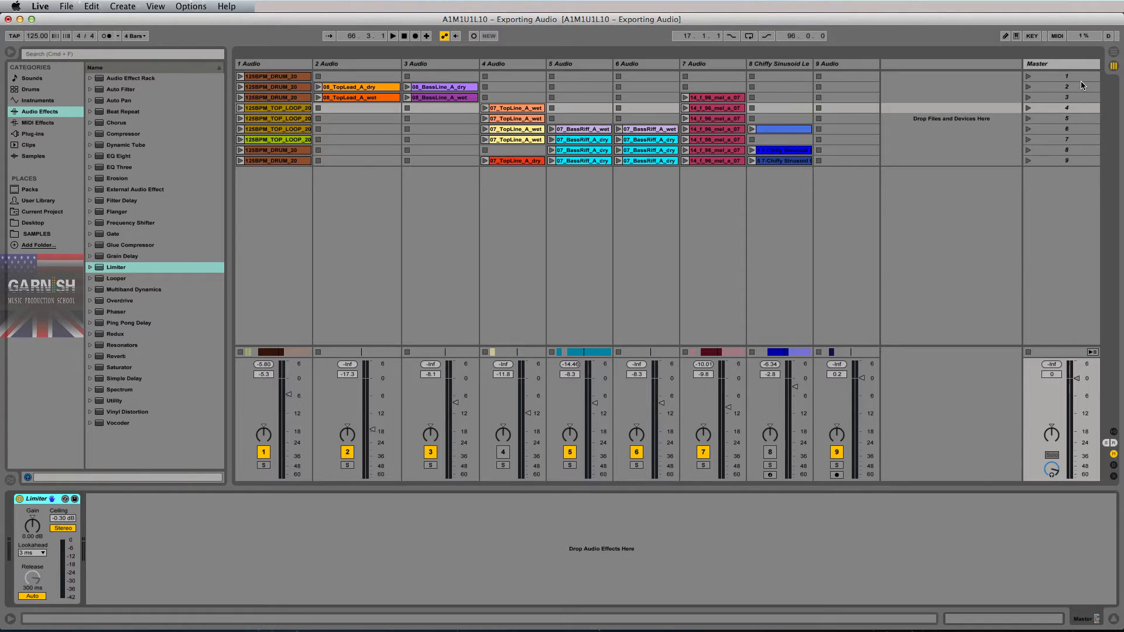
key(Tab)
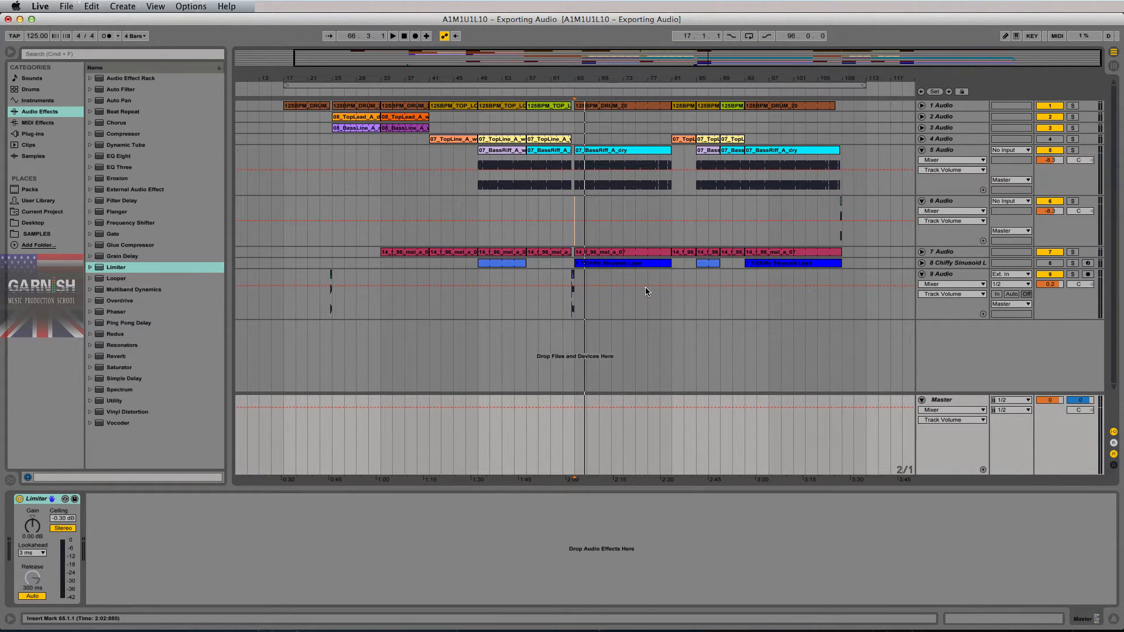
- Loop bars 17 to 109 with Cmd+L and select the full loop range across all tracks
click(281, 155)
drag(281, 156, 843, 160)
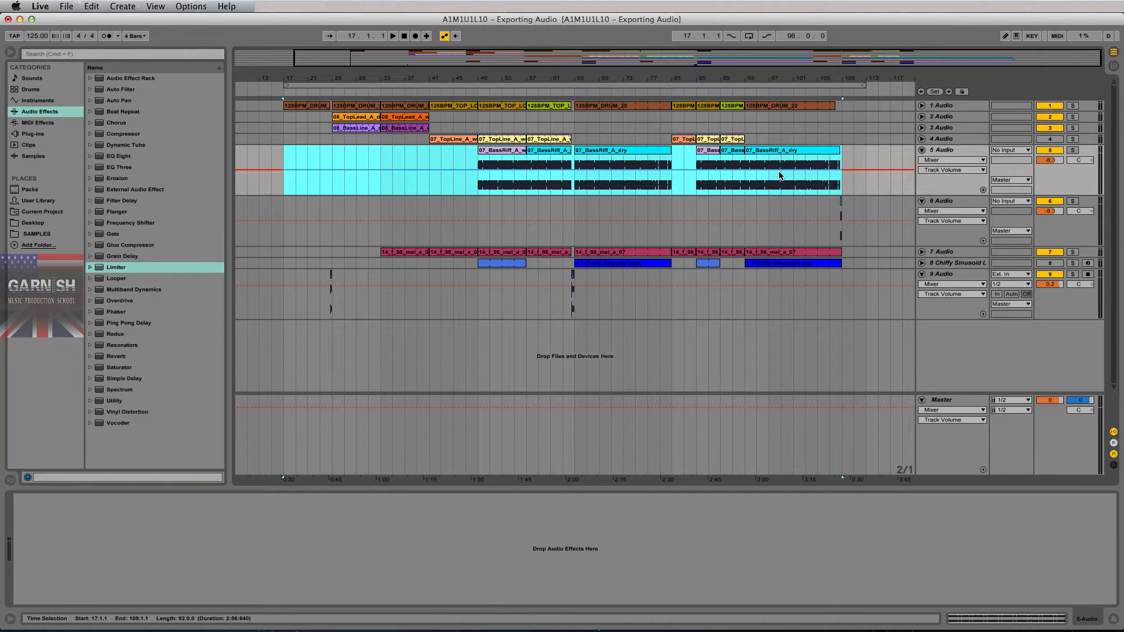
key(super+l)
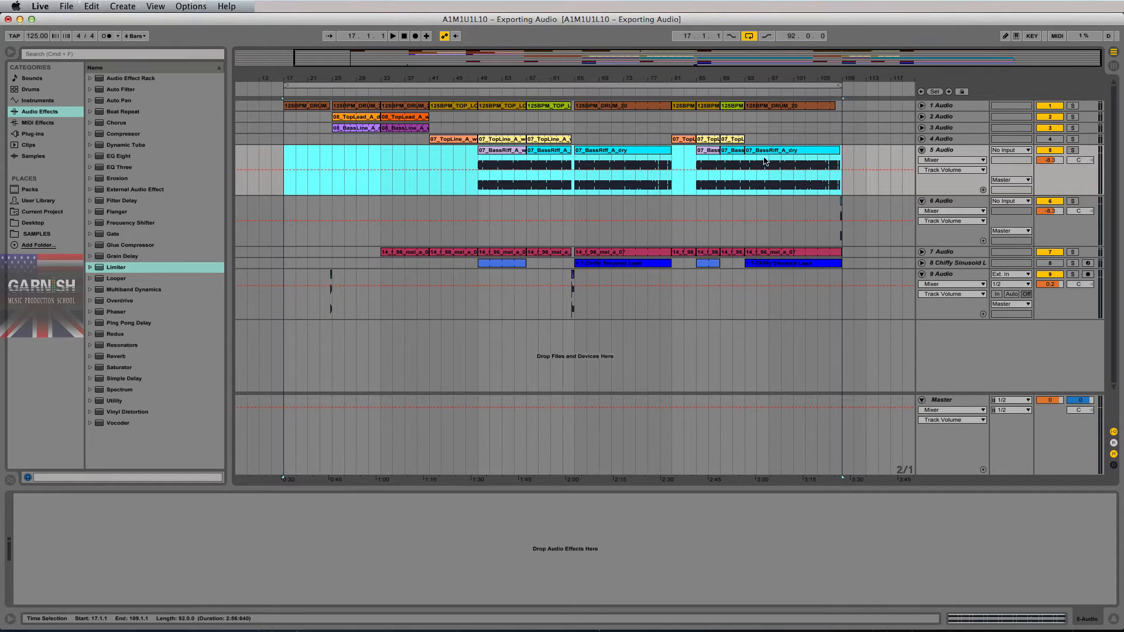
drag(285, 153, 841, 176)
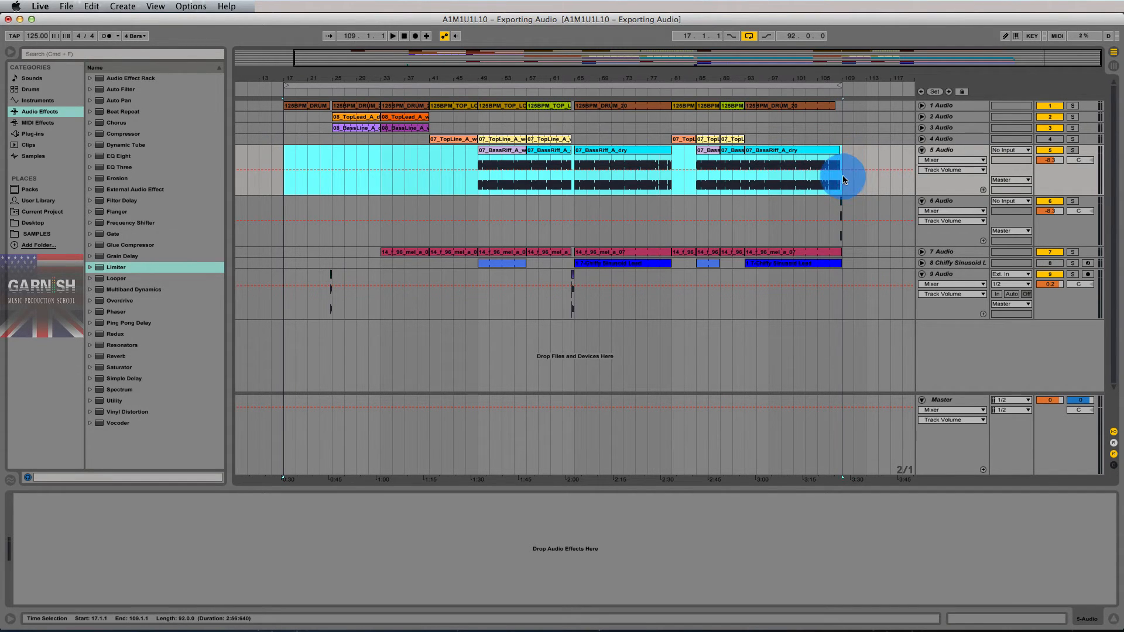
click(283, 164)
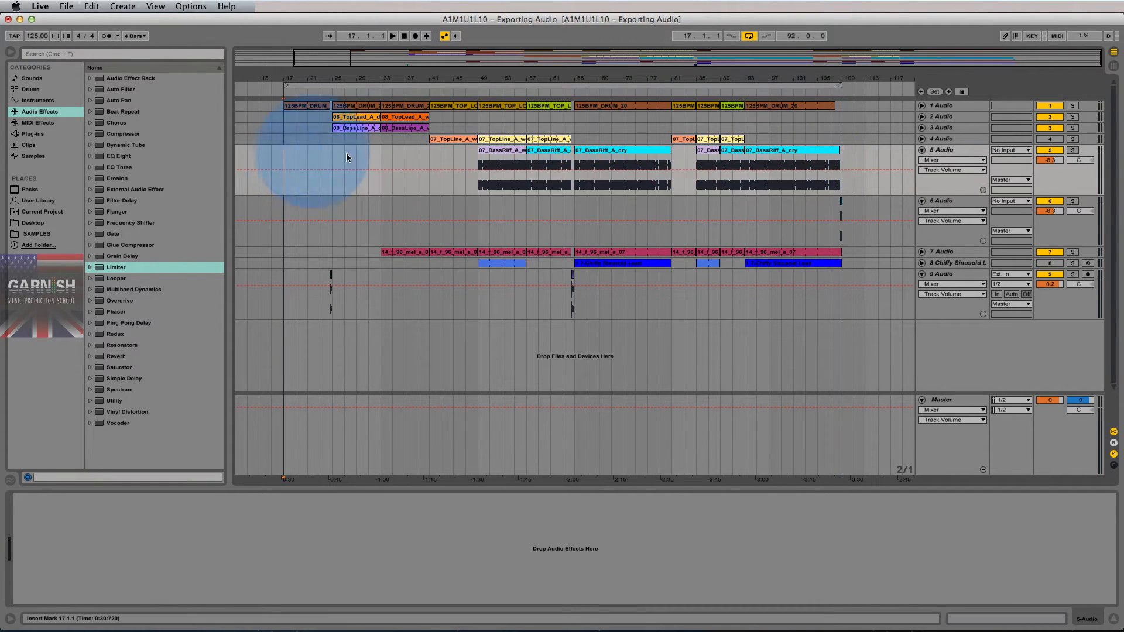
click(634, 86)
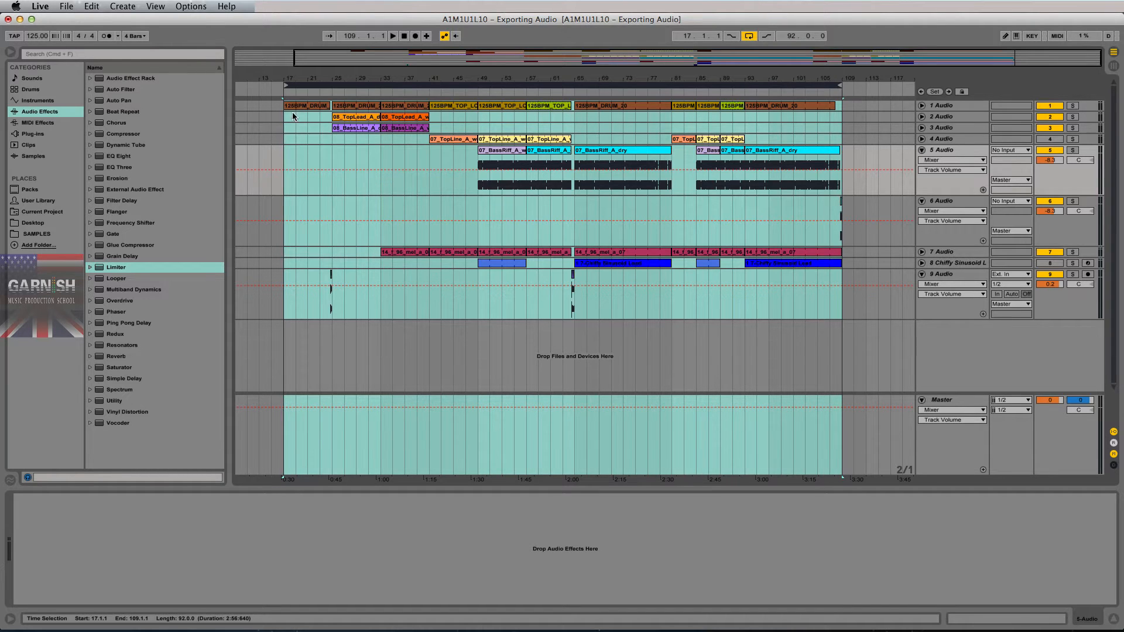
- Zoom in around bar 17 and mark the sixteenth just before it at 16.4.4
click(282, 74)
drag(283, 75, 283, 74)
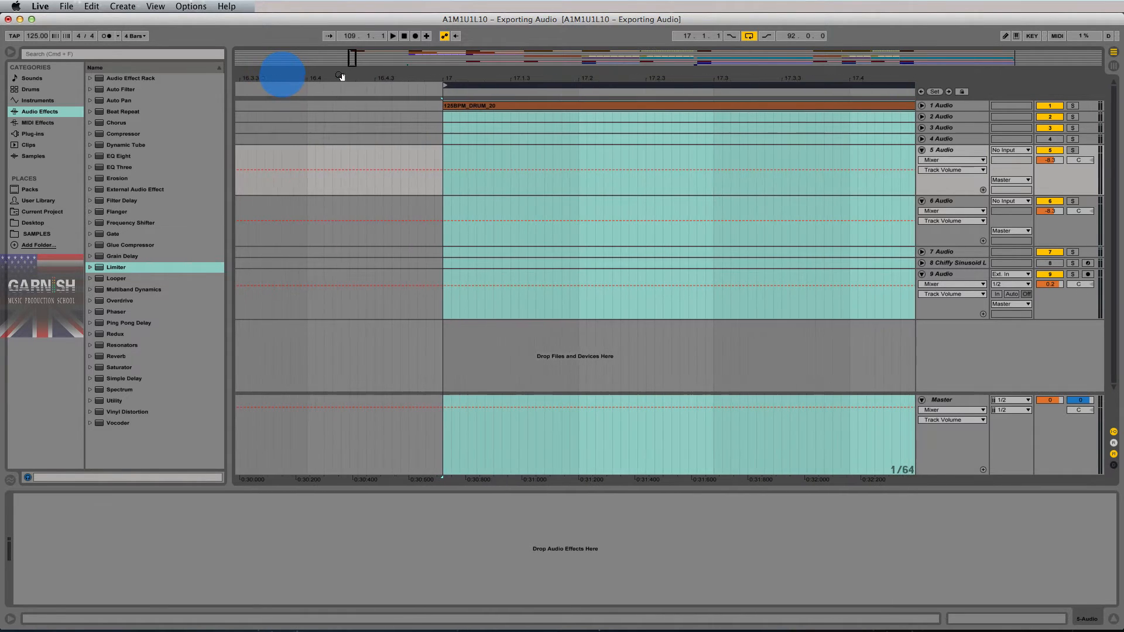
drag(442, 75, 457, 77)
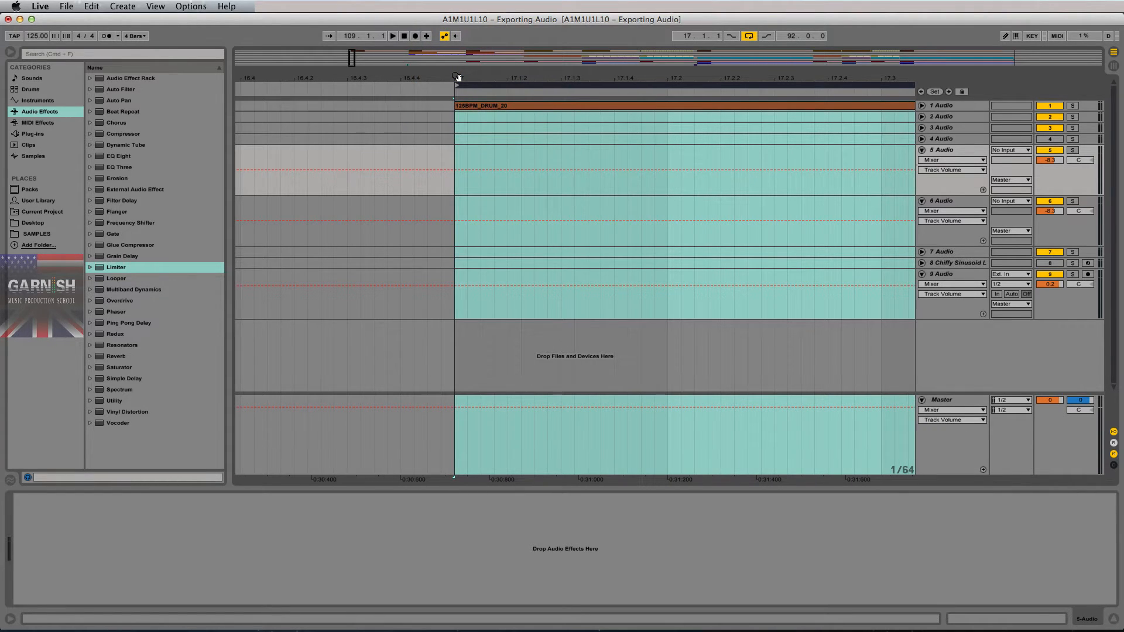
click(461, 171)
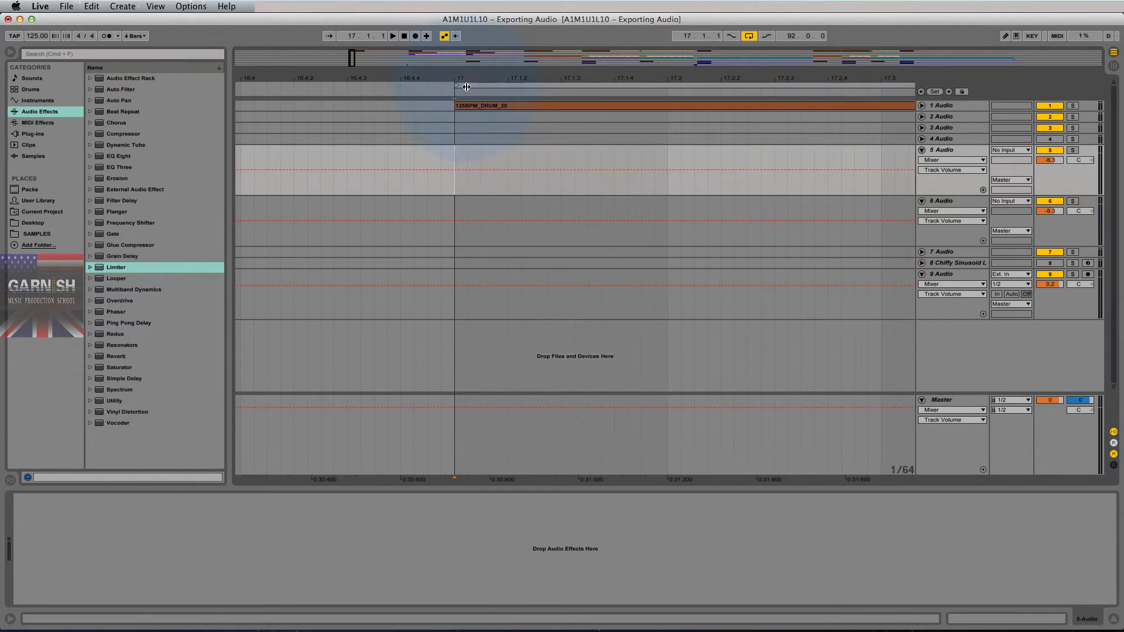
drag(458, 85, 408, 88)
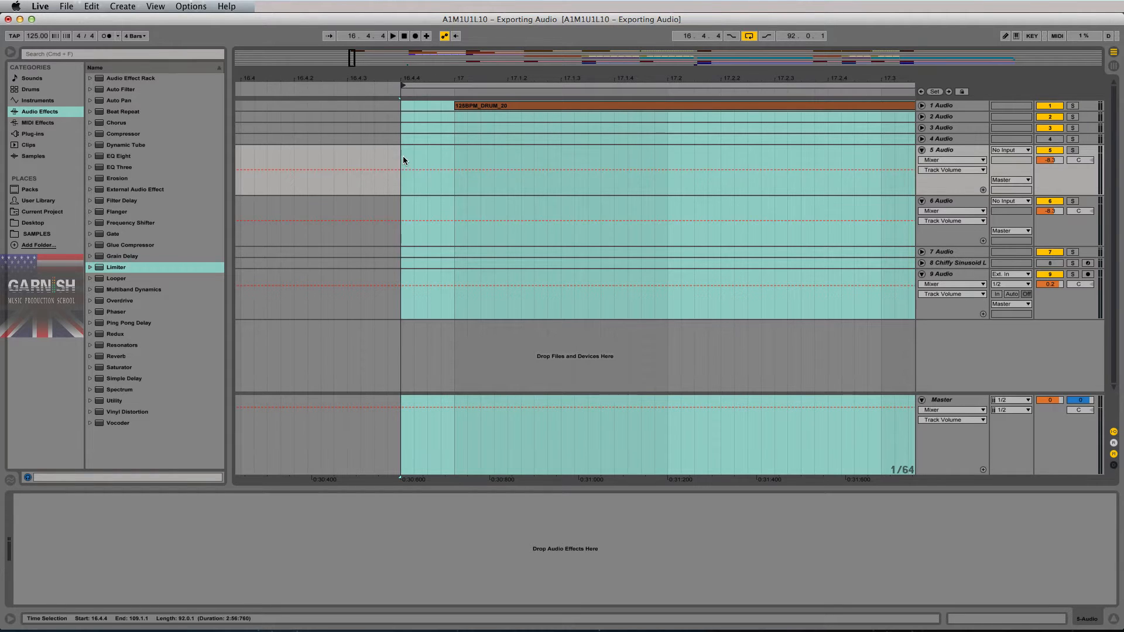
mouse_move(403, 158)
mouse_down()
mouse_move(449, 163)
mouse_move(407, 154)
mouse_move(409, 164)
mouse_up()
click(456, 161)
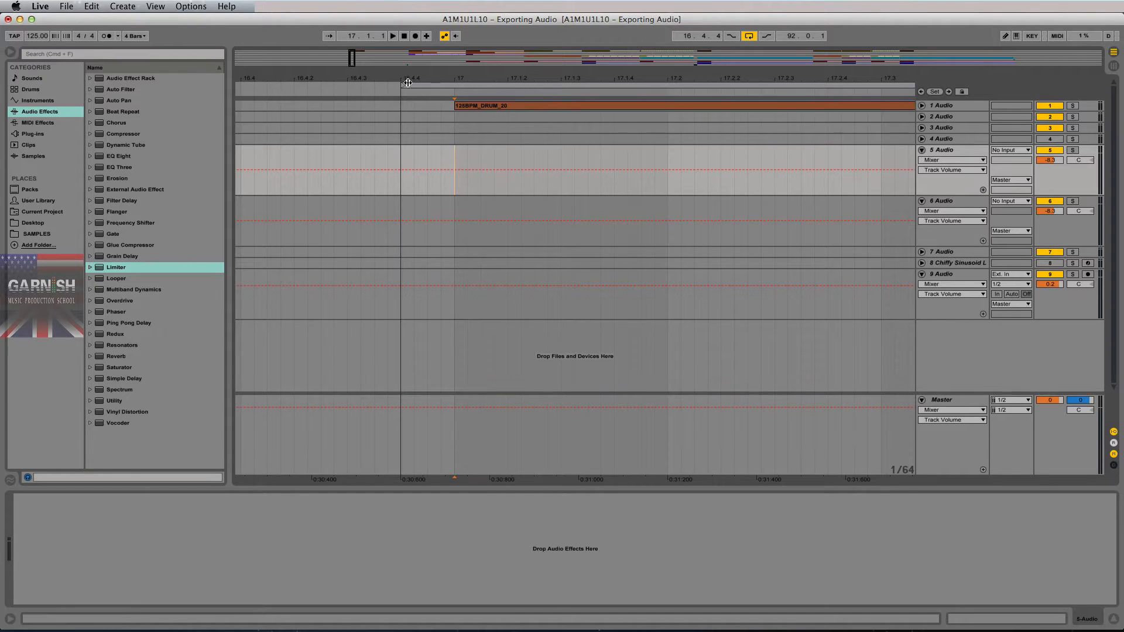
- Drag the loop start to 16.4.4 for a 92.0.1 length, then zoom out to bars 14–29
mouse_move(406, 87)
mouse_down()
mouse_move(435, 89)
mouse_move(403, 87)
mouse_up()
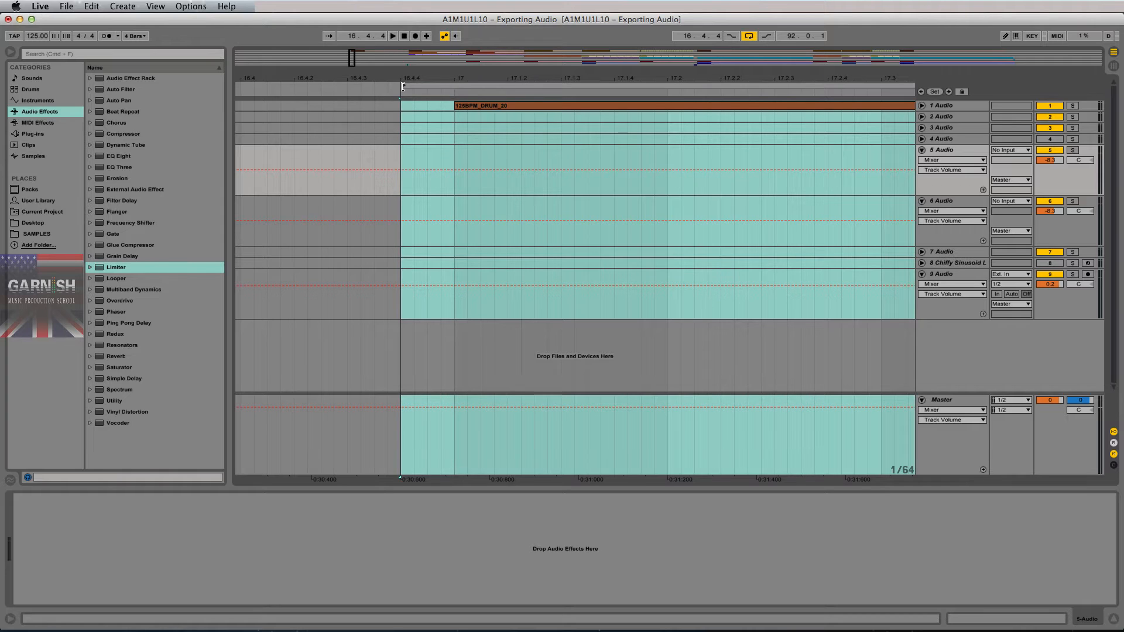
drag(456, 127, 477, 132)
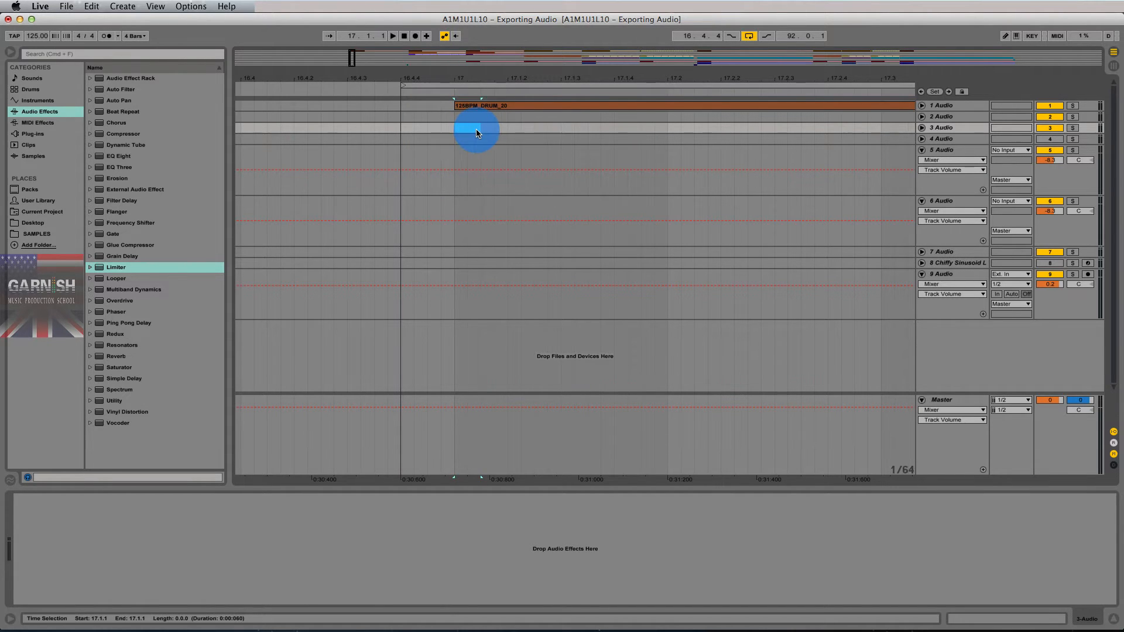
click(451, 157)
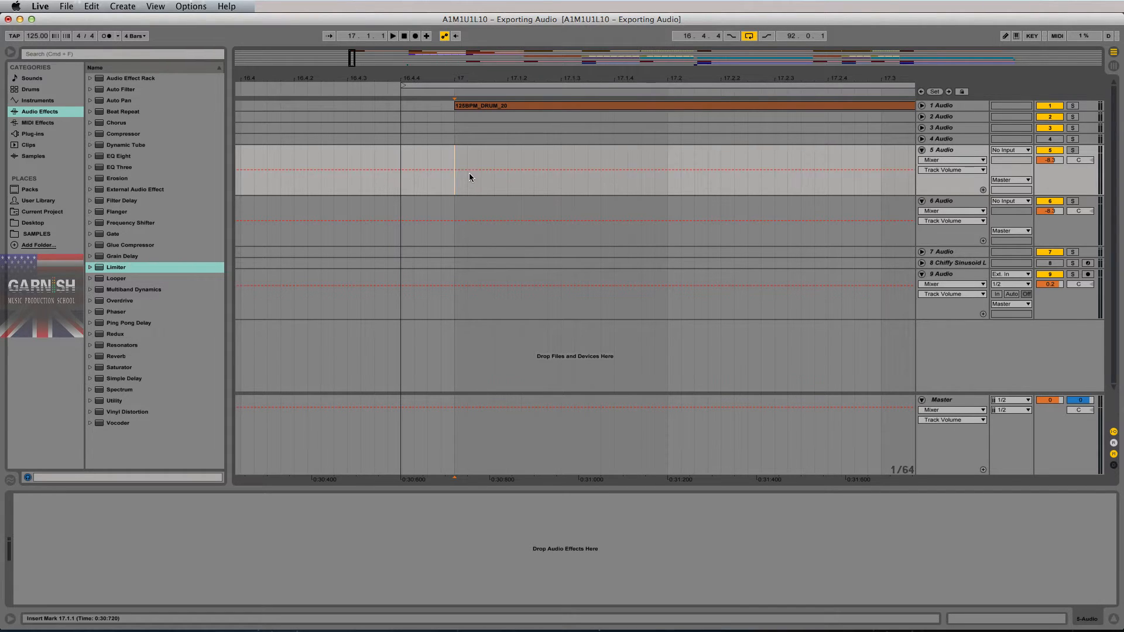
drag(402, 85, 462, 87)
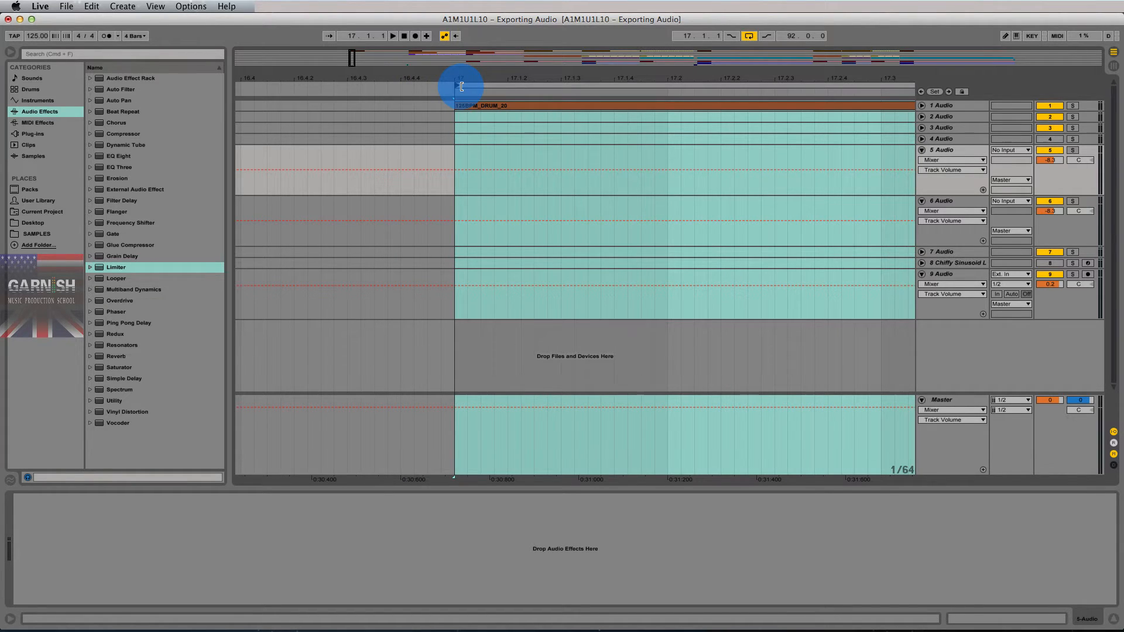
drag(461, 87, 469, 87)
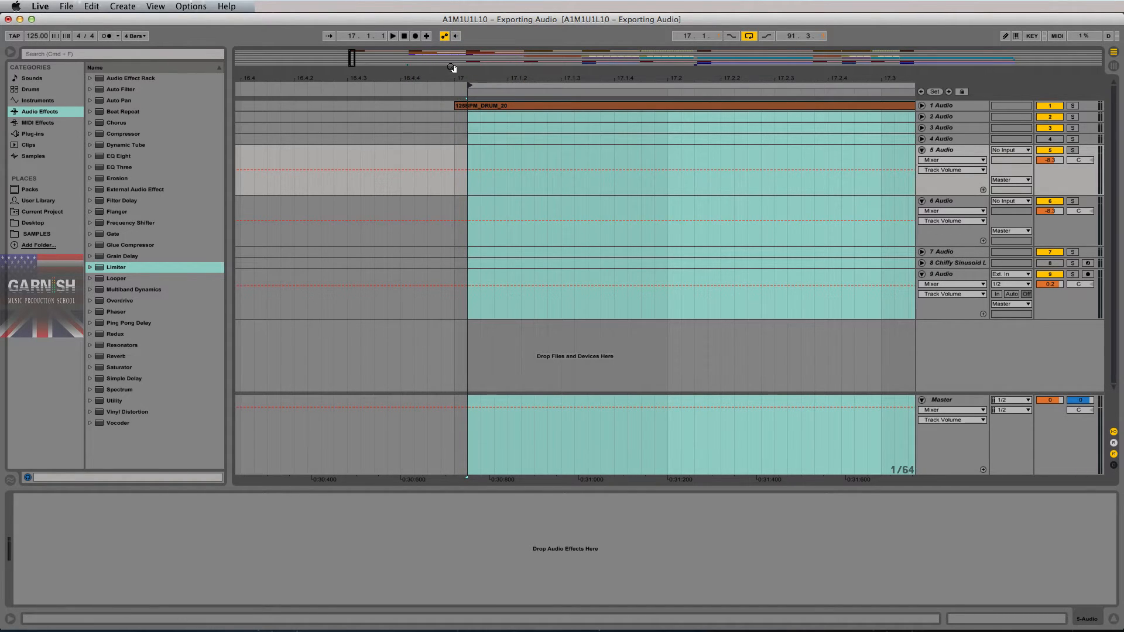
drag(471, 86, 401, 88)
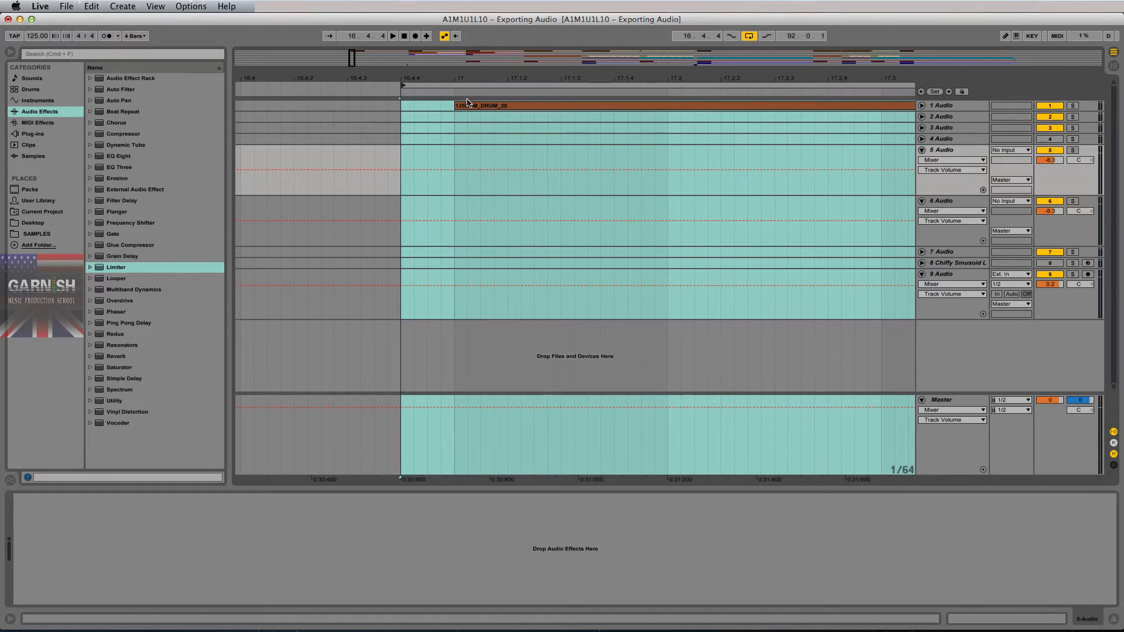
drag(431, 76, 377, 75)
click(381, 149)
- Zoom into the song's ending and play from bar 107 to hear the delay tail
drag(849, 80, 848, 70)
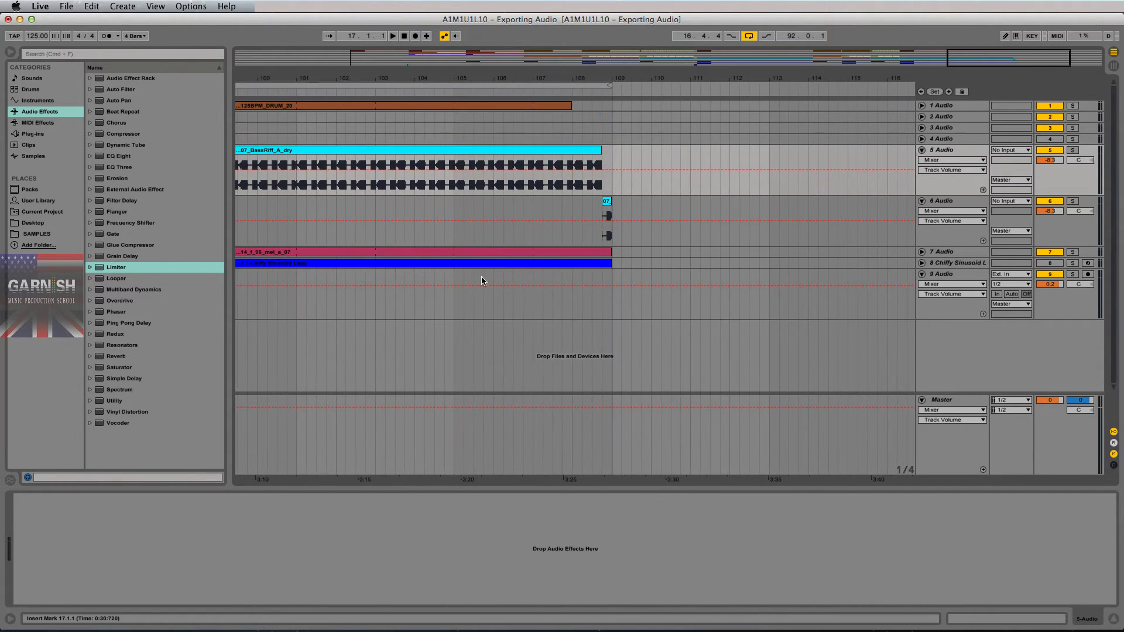
click(598, 205)
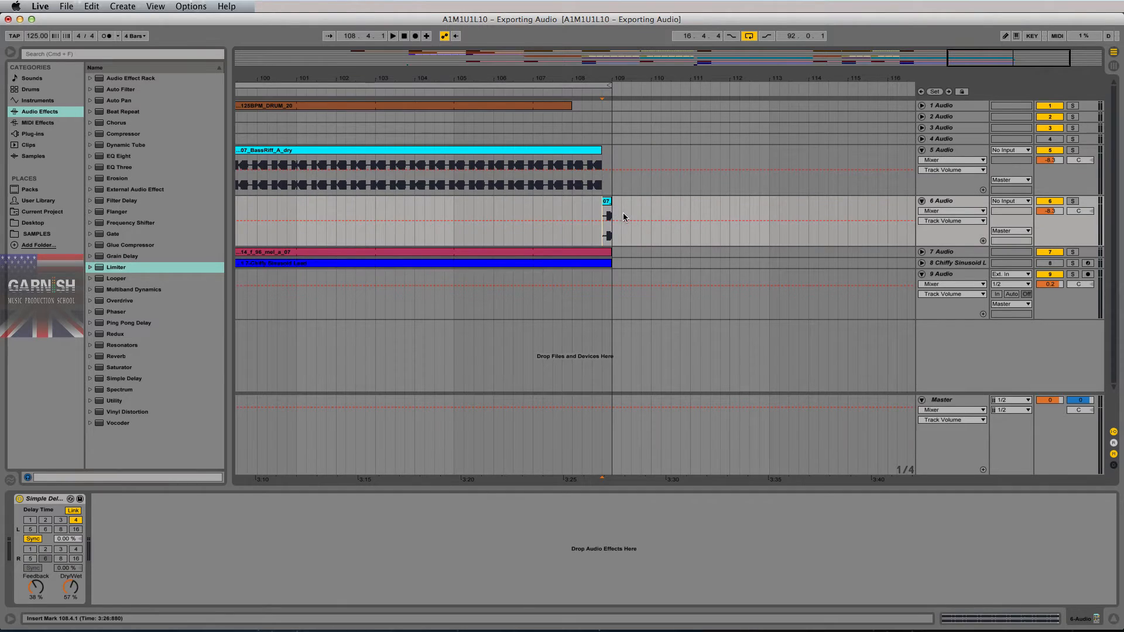
key(space)
key(space)
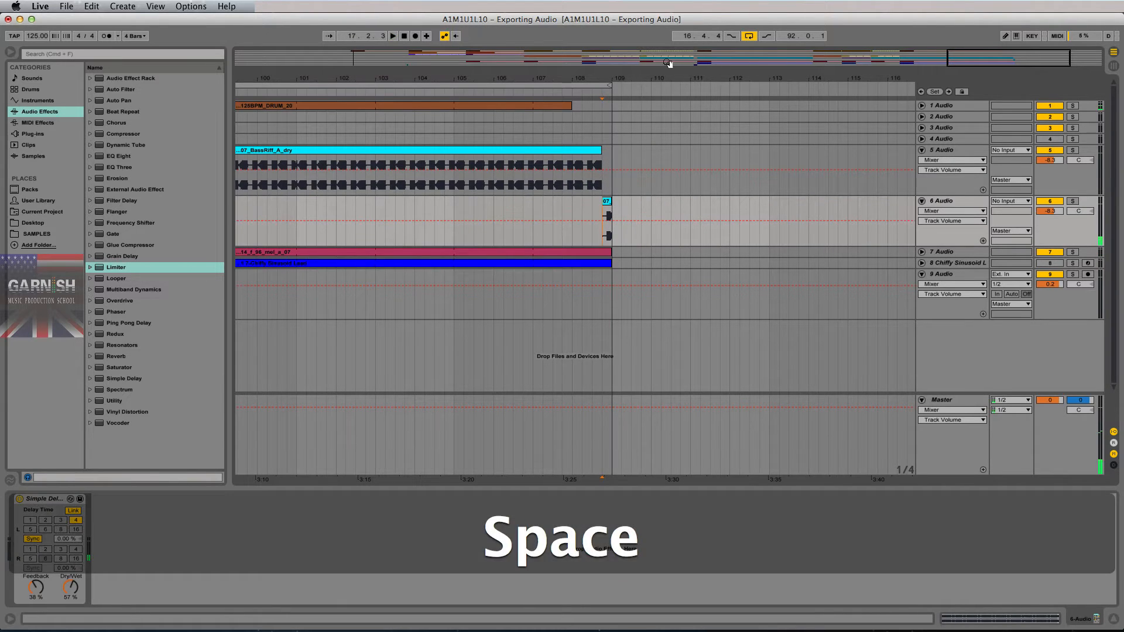
key(space)
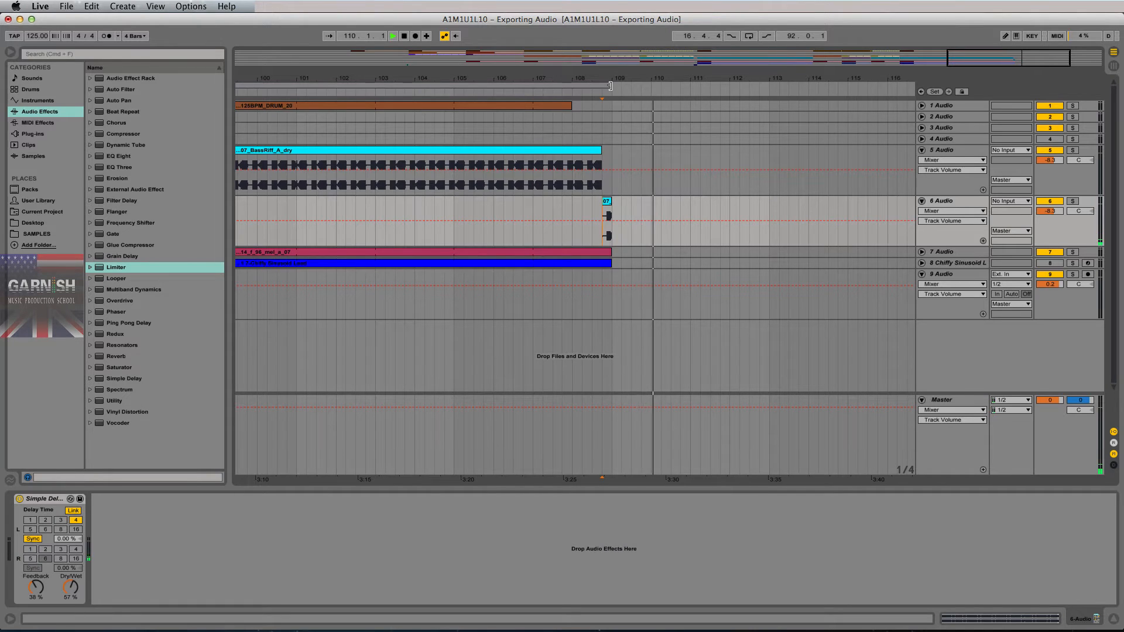
key(space)
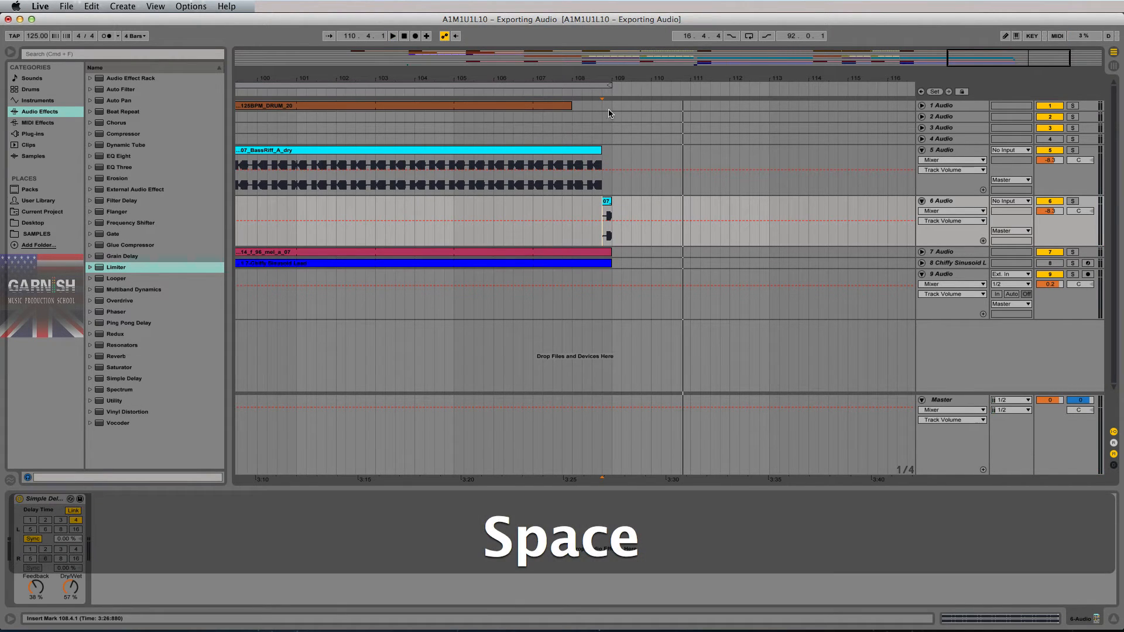
drag(656, 75, 657, 70)
click(423, 213)
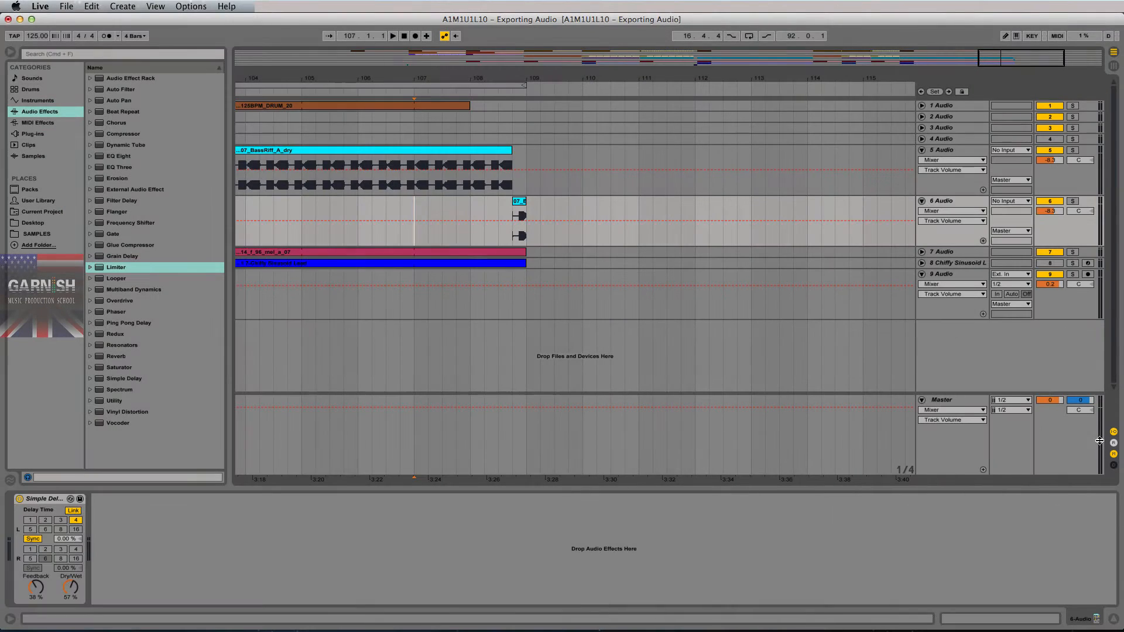
key(space)
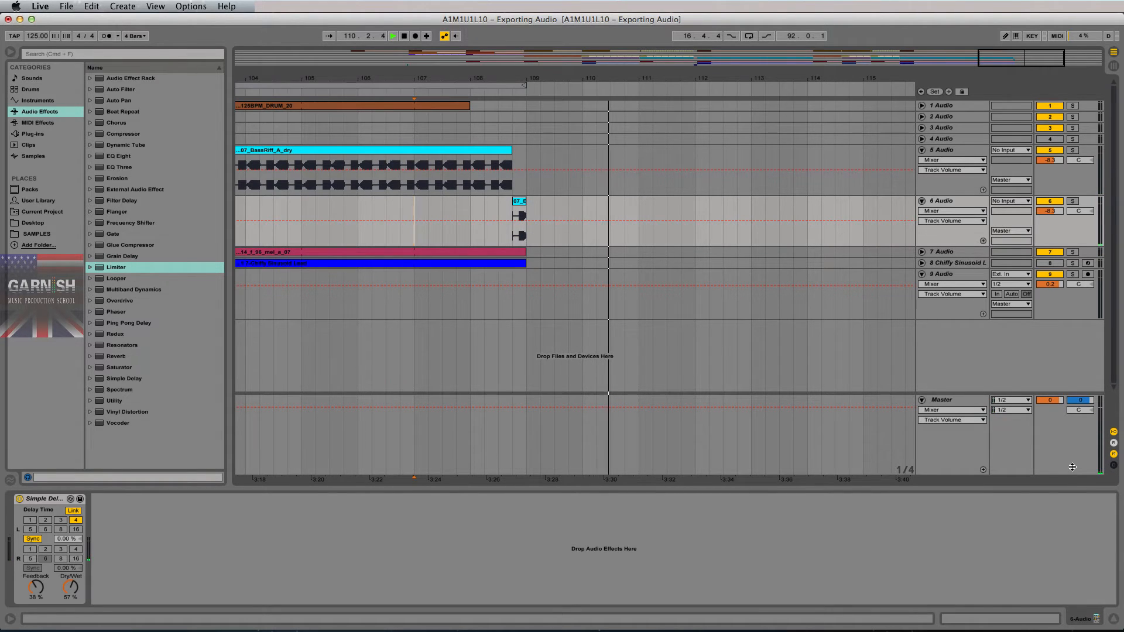
key(space)
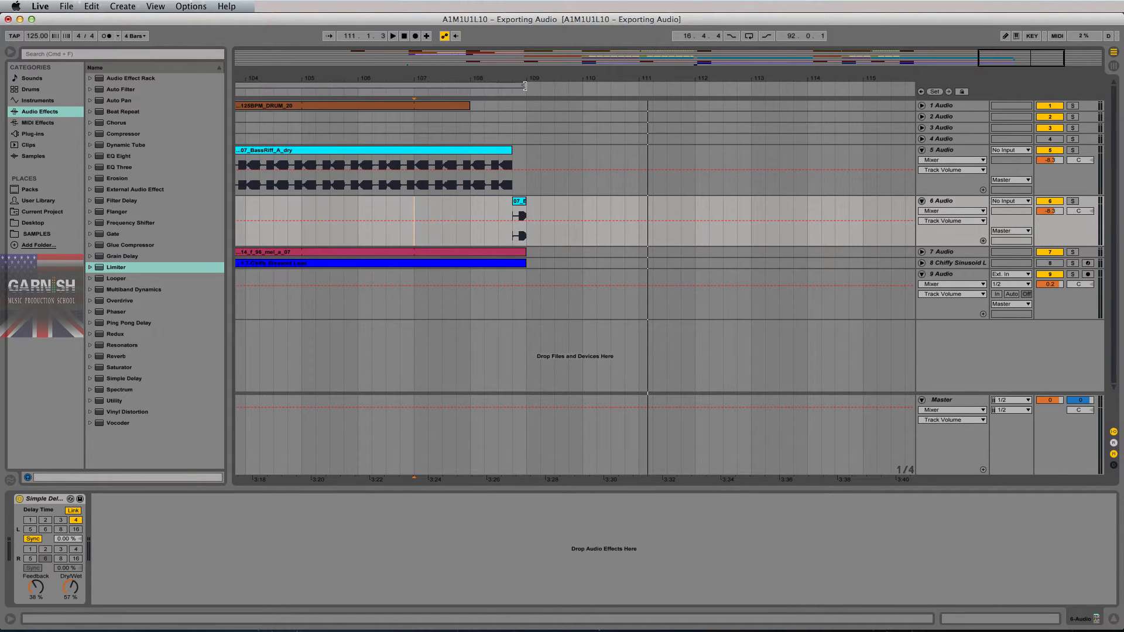
- Extend the loop end to bar 111 and put the start point back at bar 107
drag(525, 85, 638, 85)
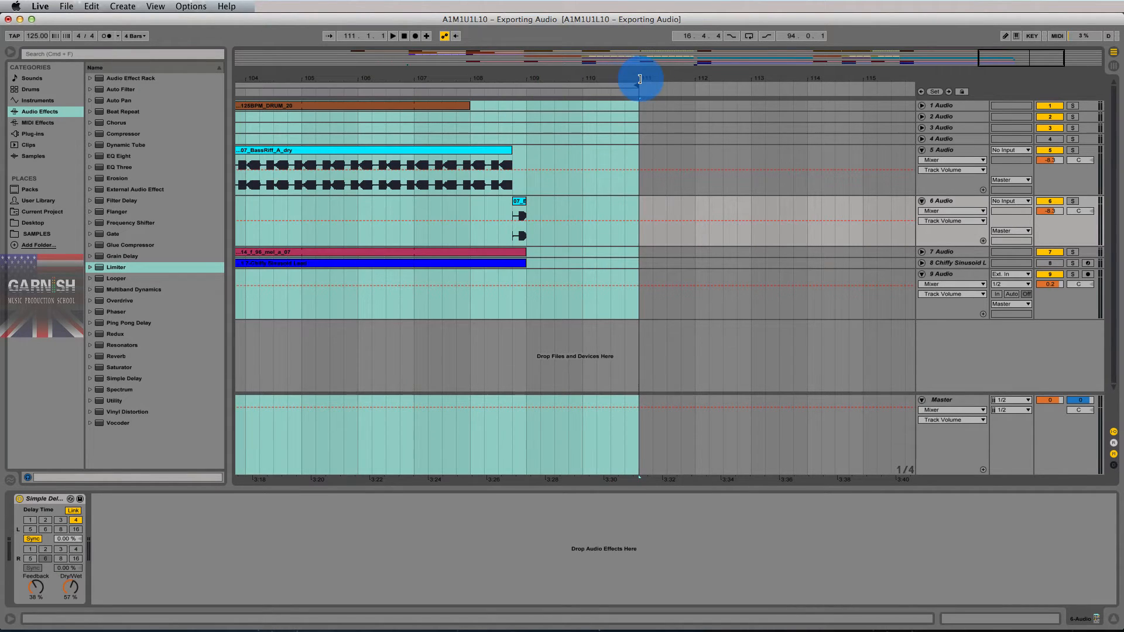
click(507, 212)
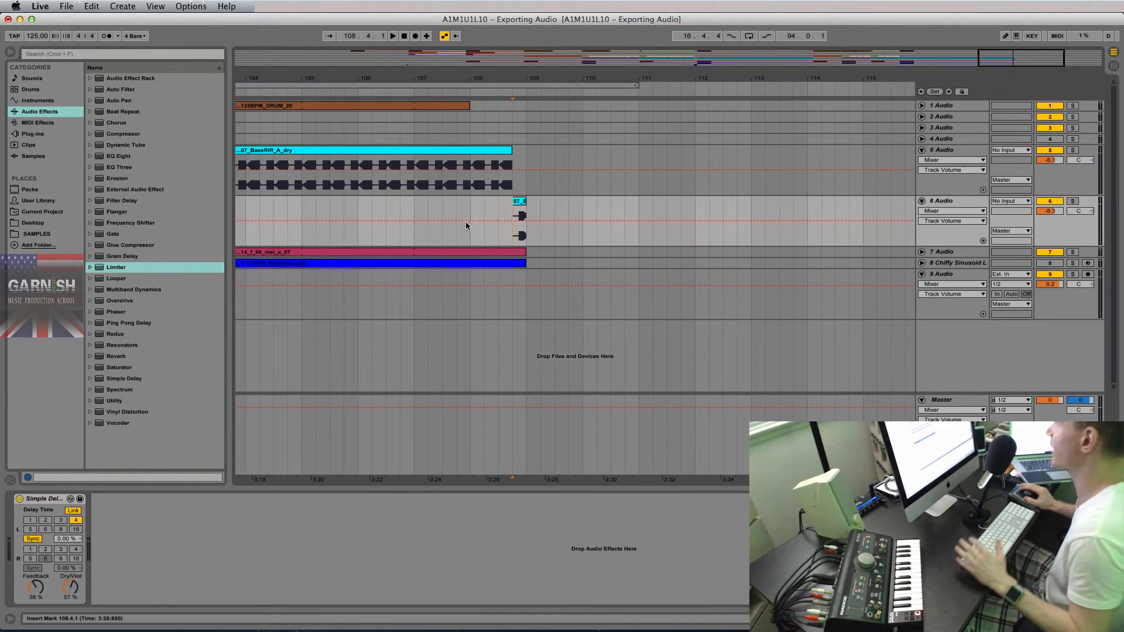
click(414, 206)
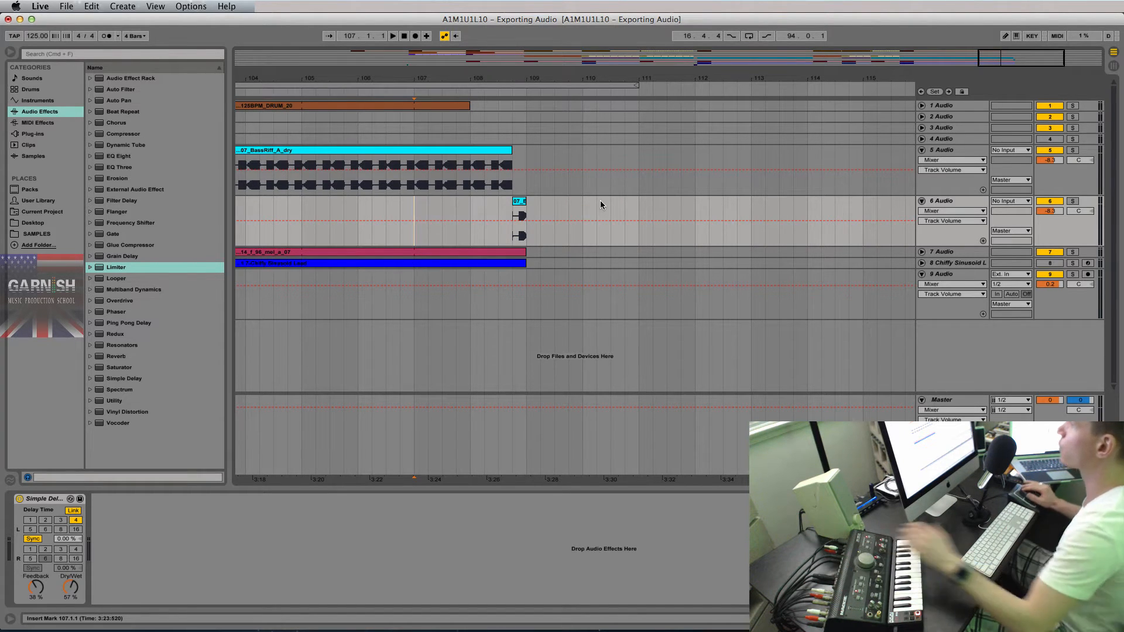
- Replay the ending from bar 107, then drag the loop end from bar 111 to 112 (length 95.0.1)
click(522, 210)
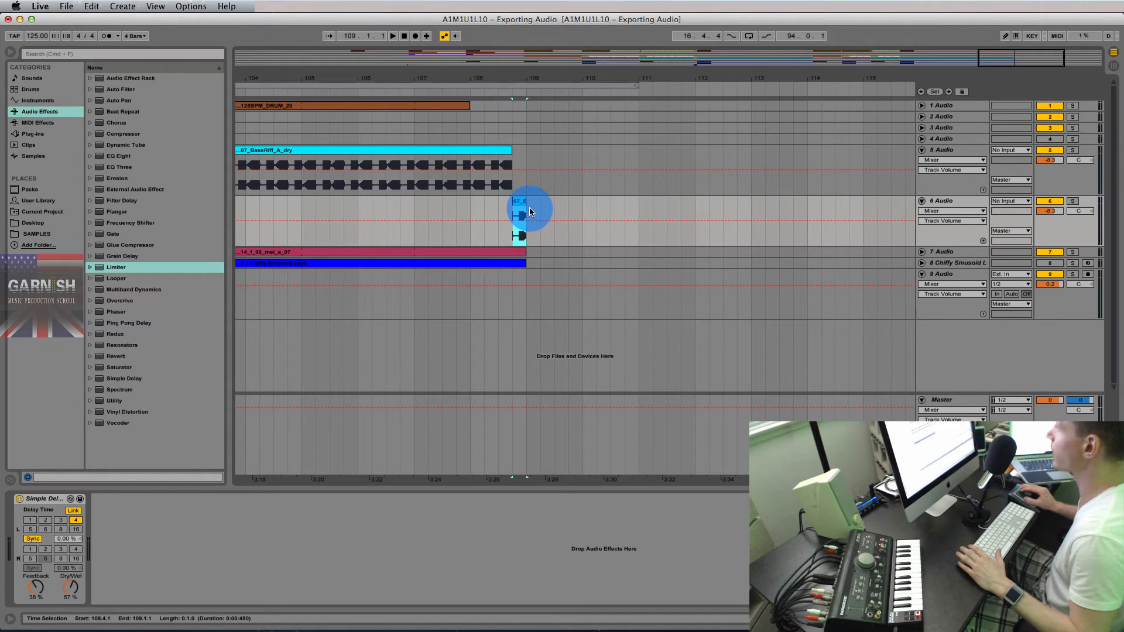
click(525, 211)
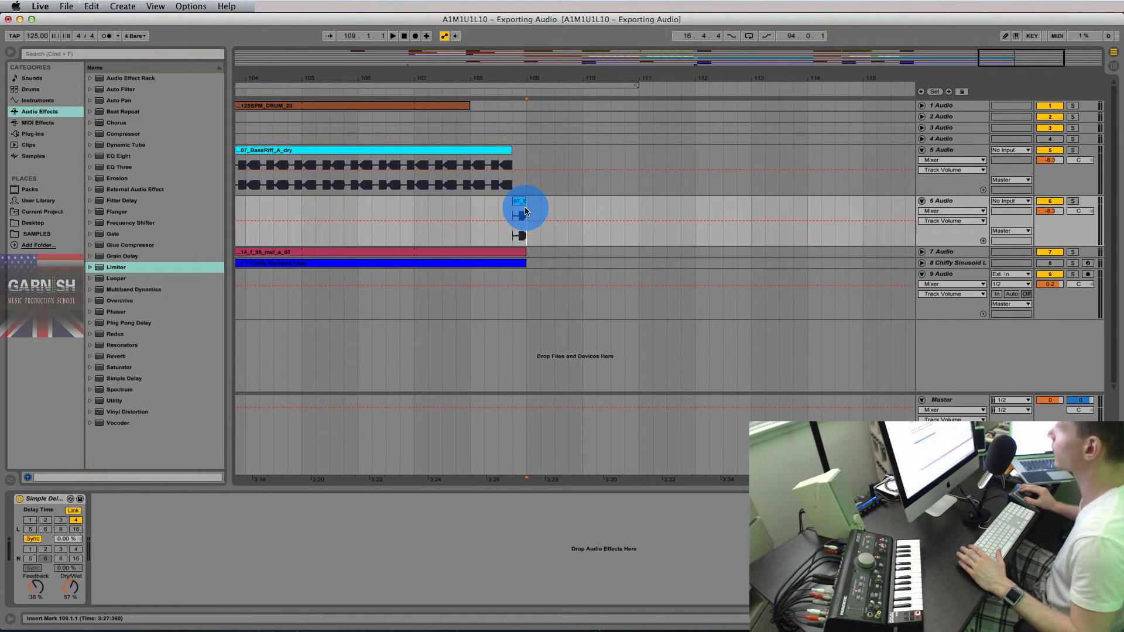
drag(525, 211, 635, 205)
click(528, 212)
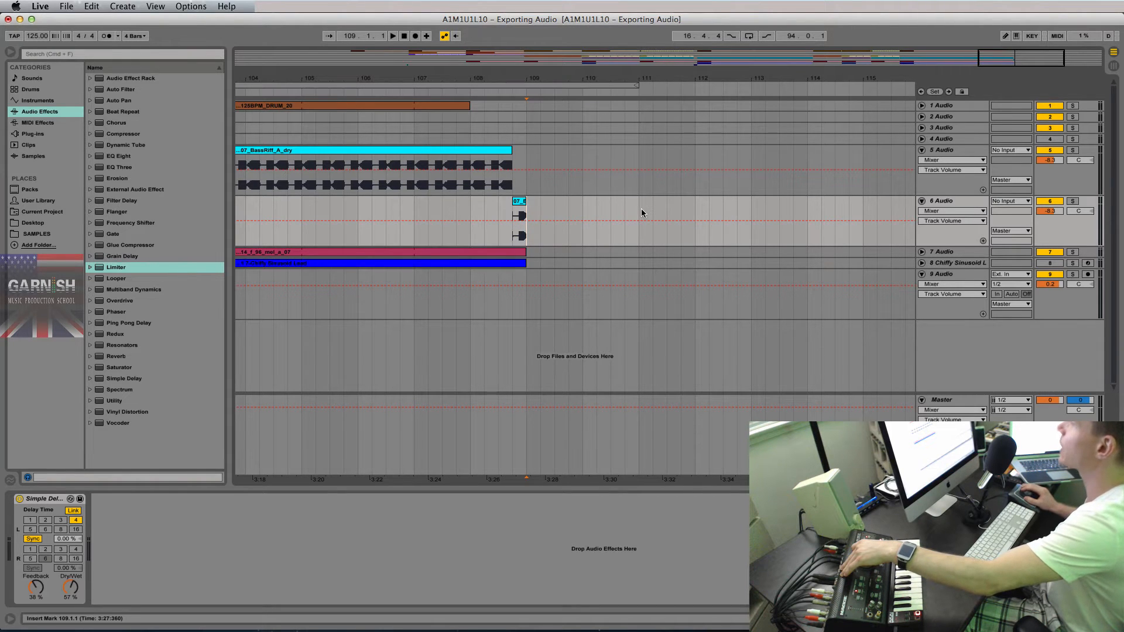
click(415, 209)
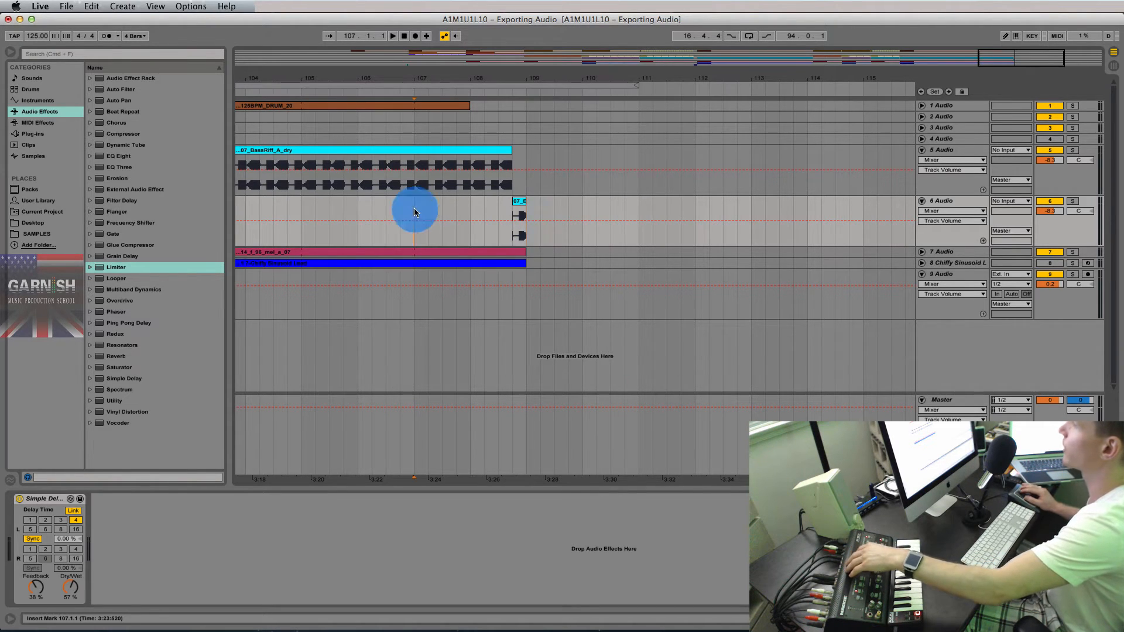
key(space)
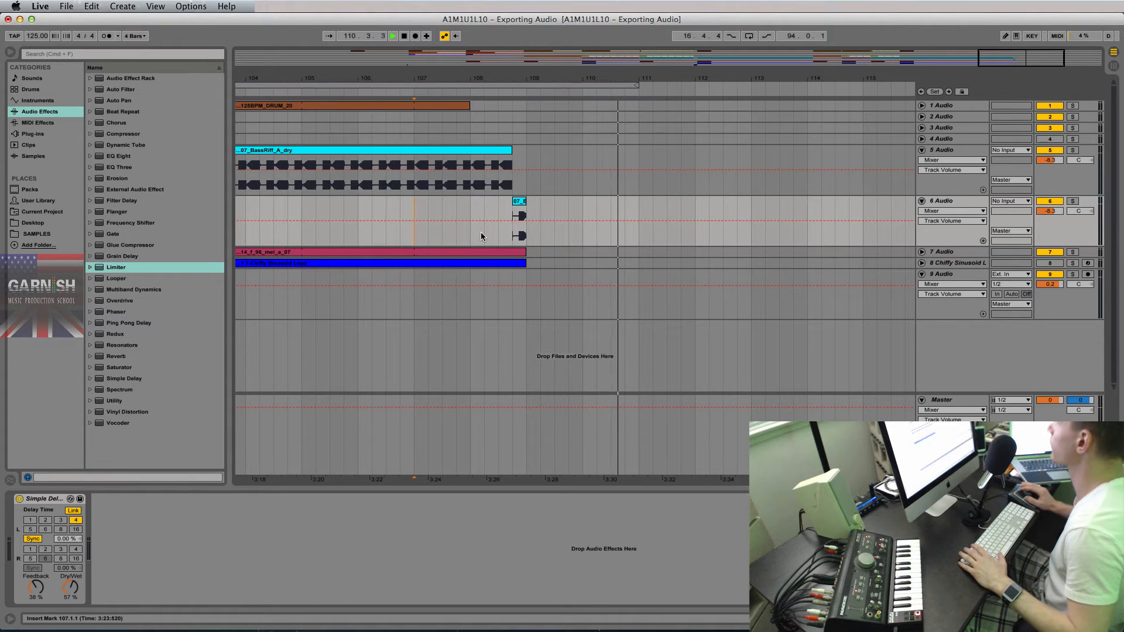
key(space)
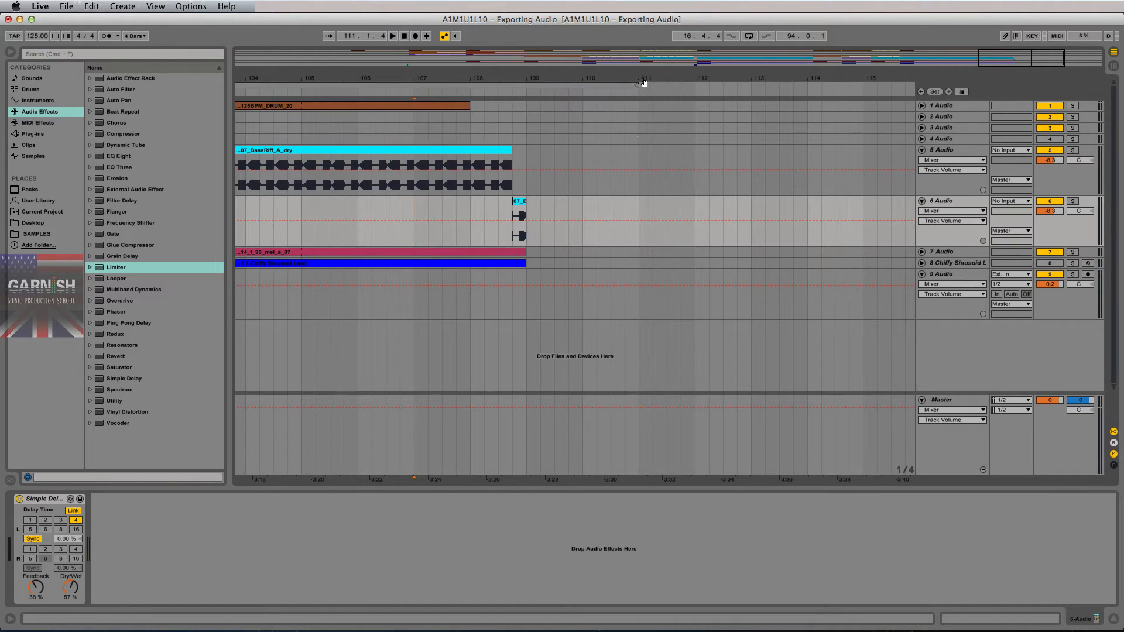
click(635, 86)
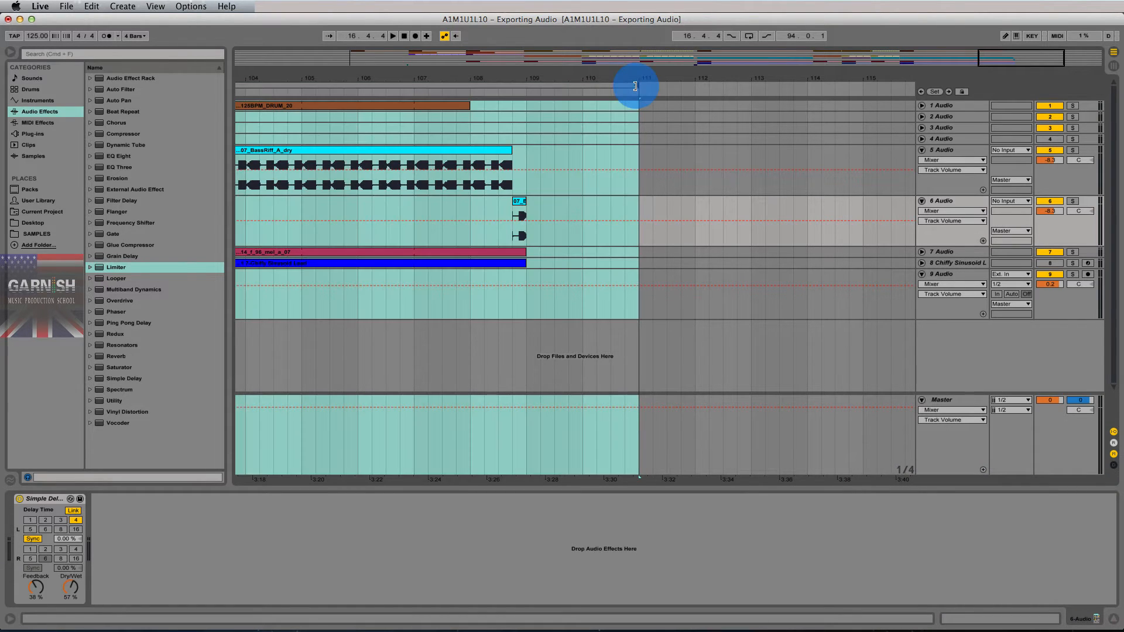
drag(635, 86, 860, 81)
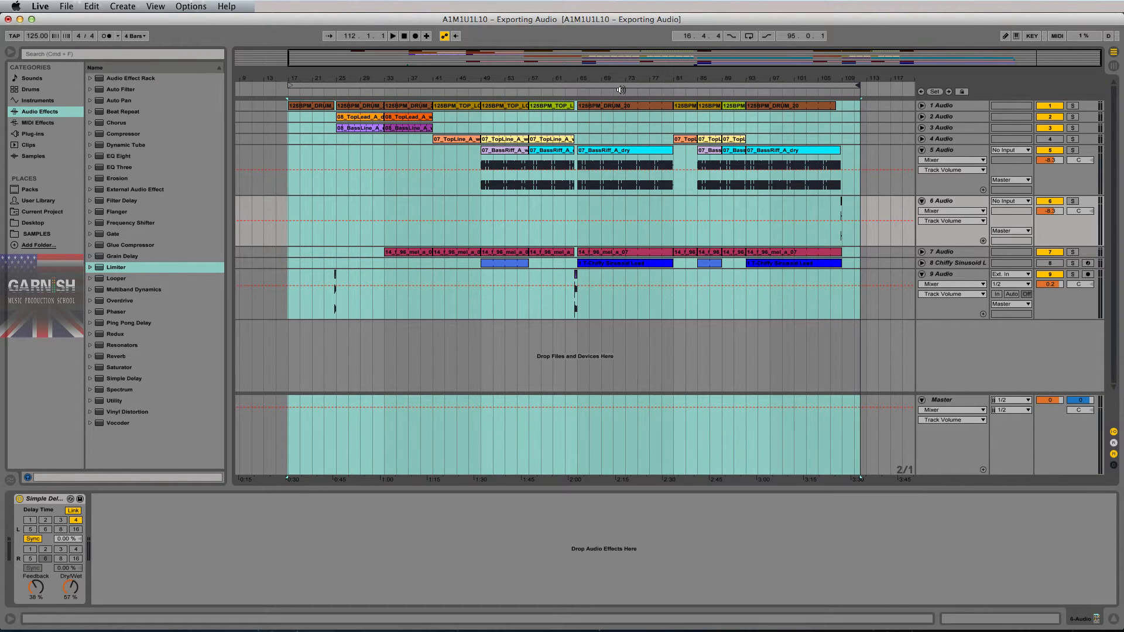
- Play from bar 17, save the project with Cmd+S, and return to Session view with the Master peak cleared
drag(284, 78, 284, 81)
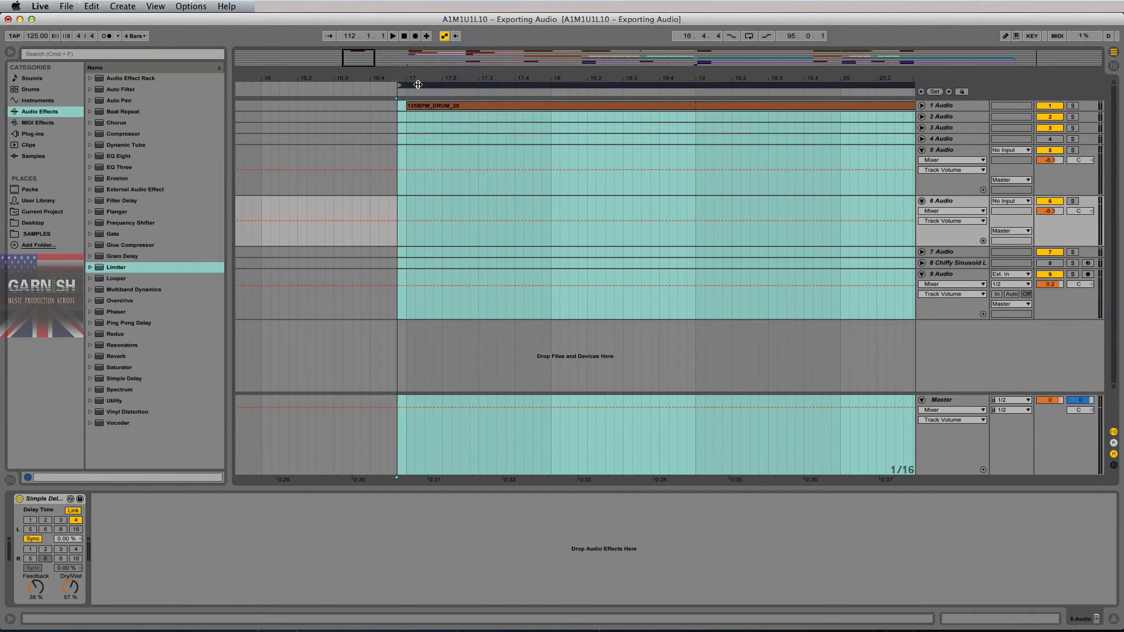
key(space)
drag(418, 81, 414, 66)
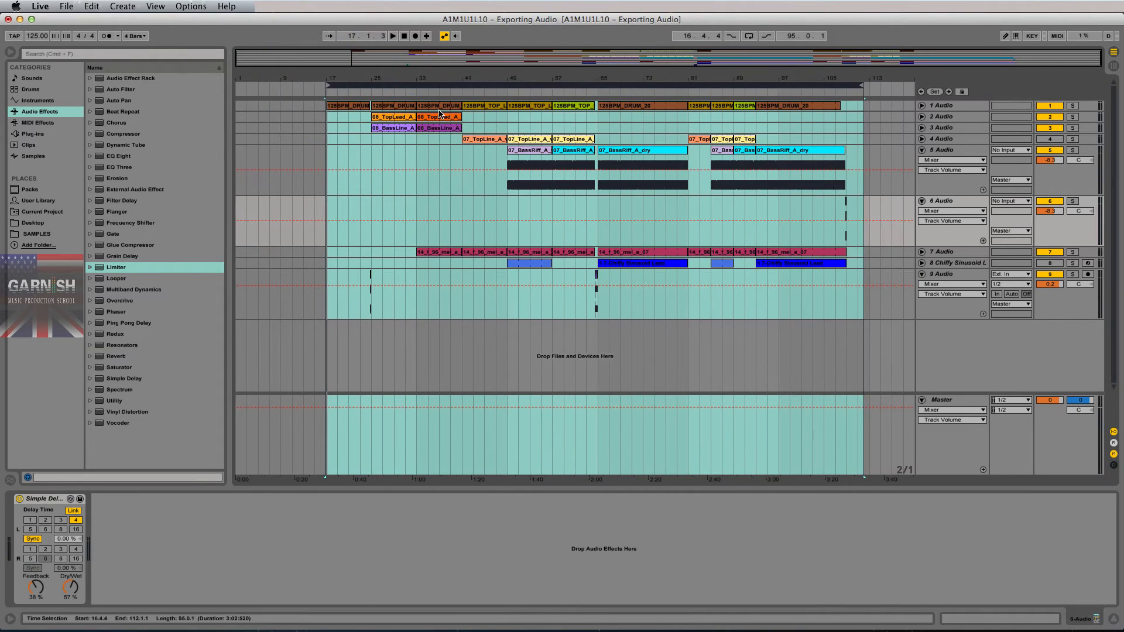
key(super+s)
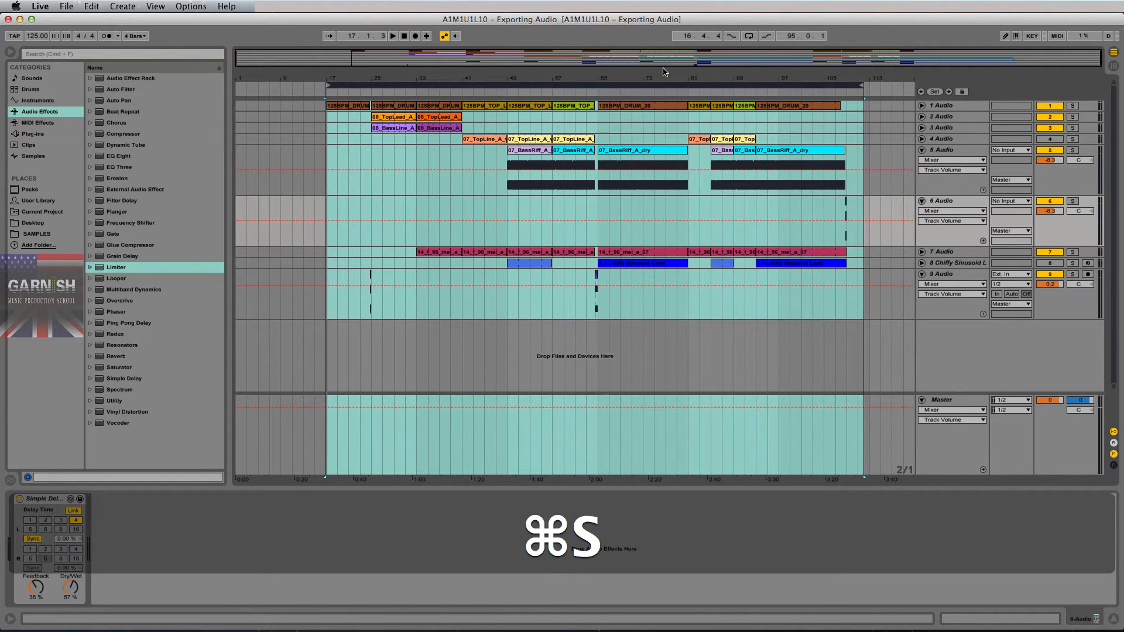
click(409, 183)
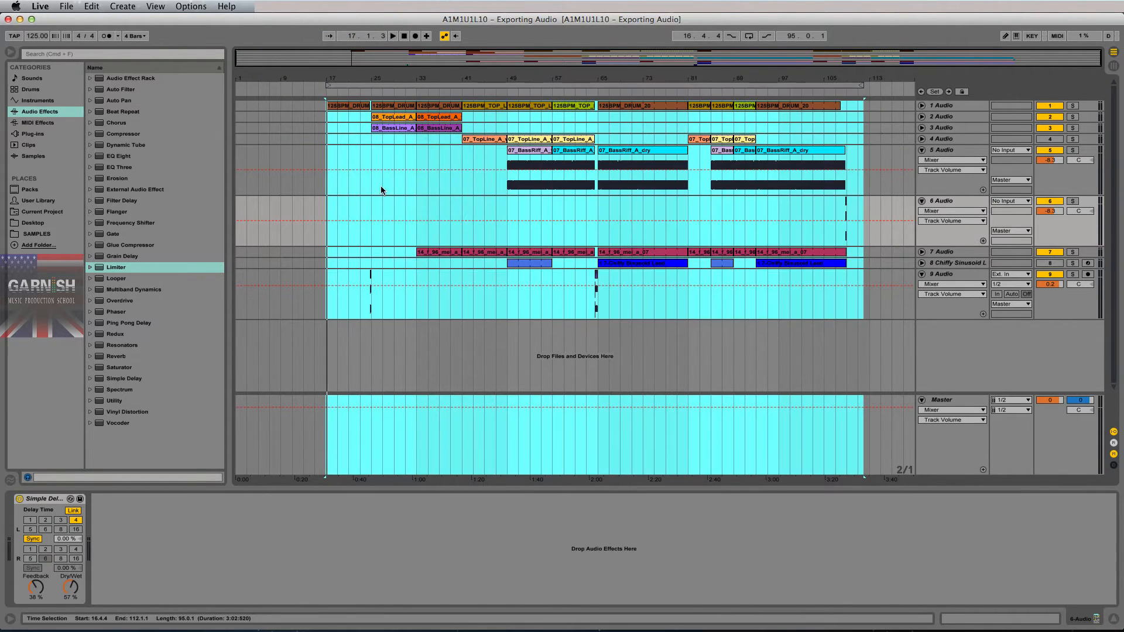
click(382, 188)
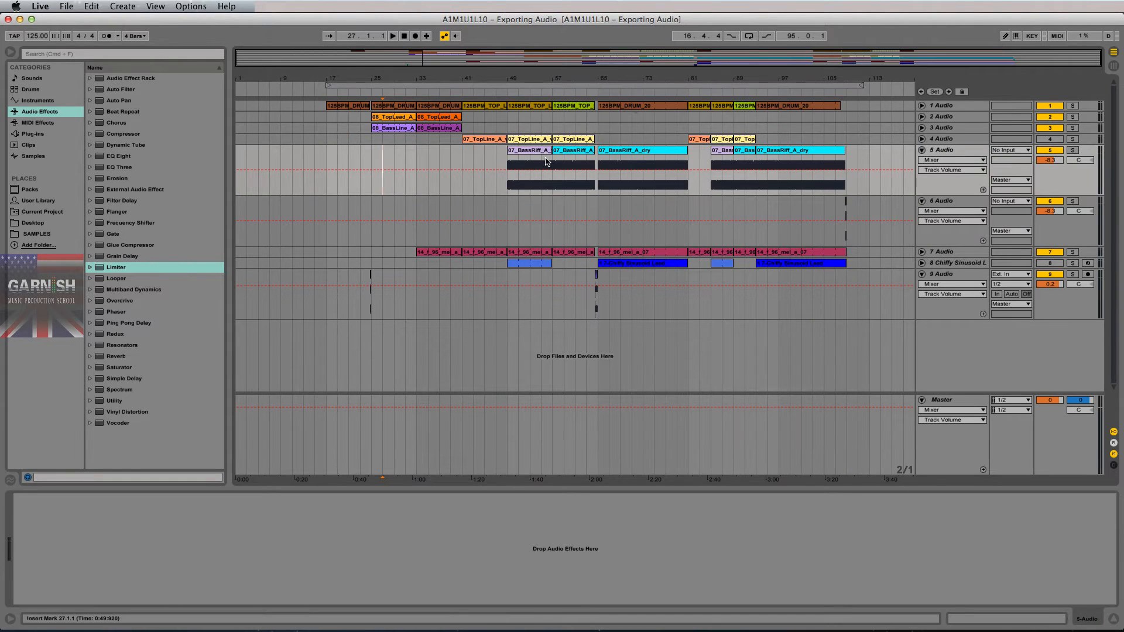
key(Tab)
click(1051, 367)
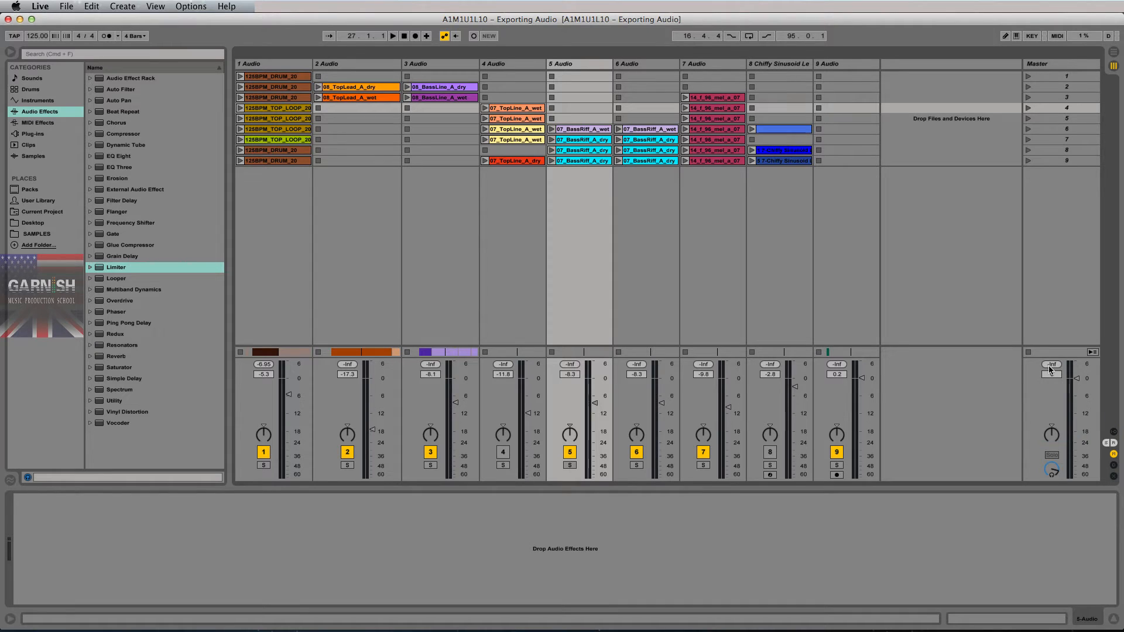
- Show the Master's Limiter, return to Arrangement view, and select the full loop range for export
click(1065, 63)
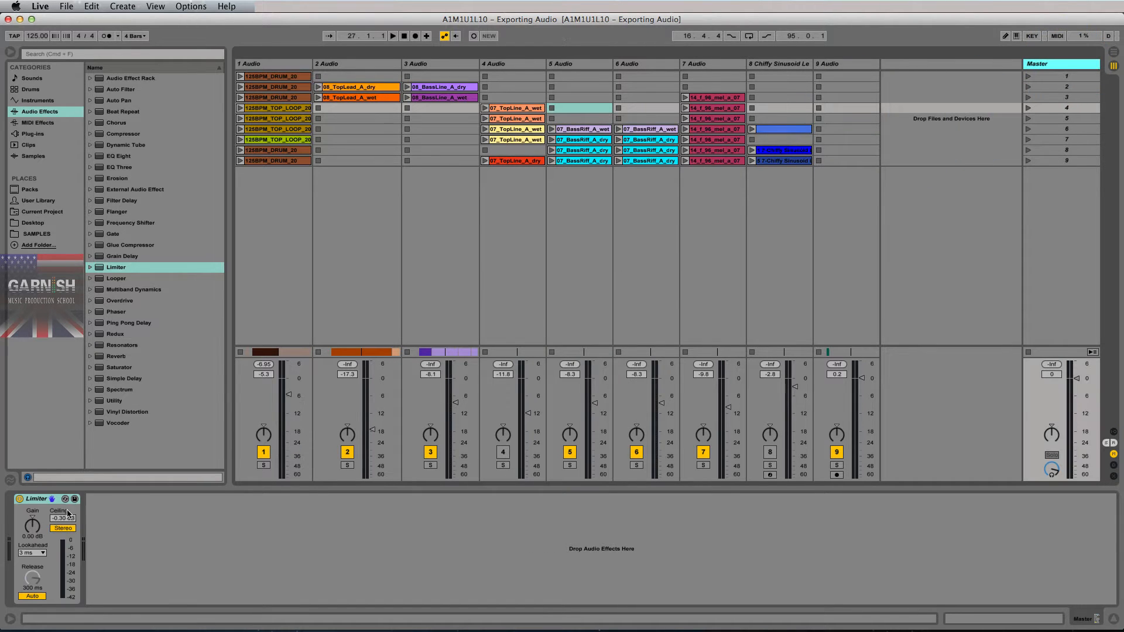
click(43, 500)
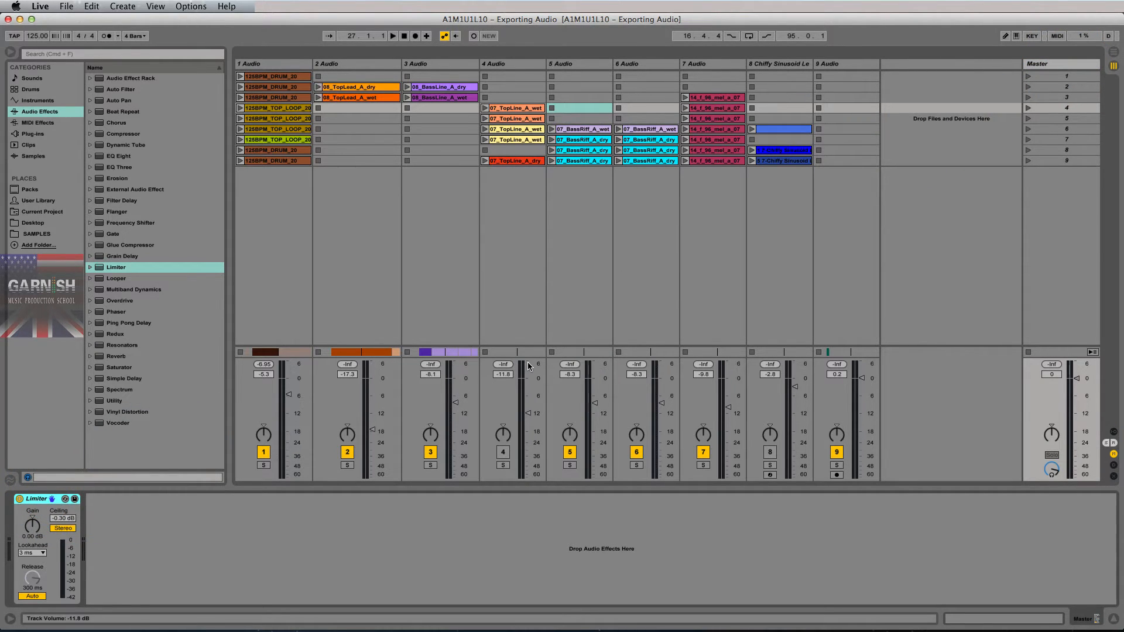
key(Tab)
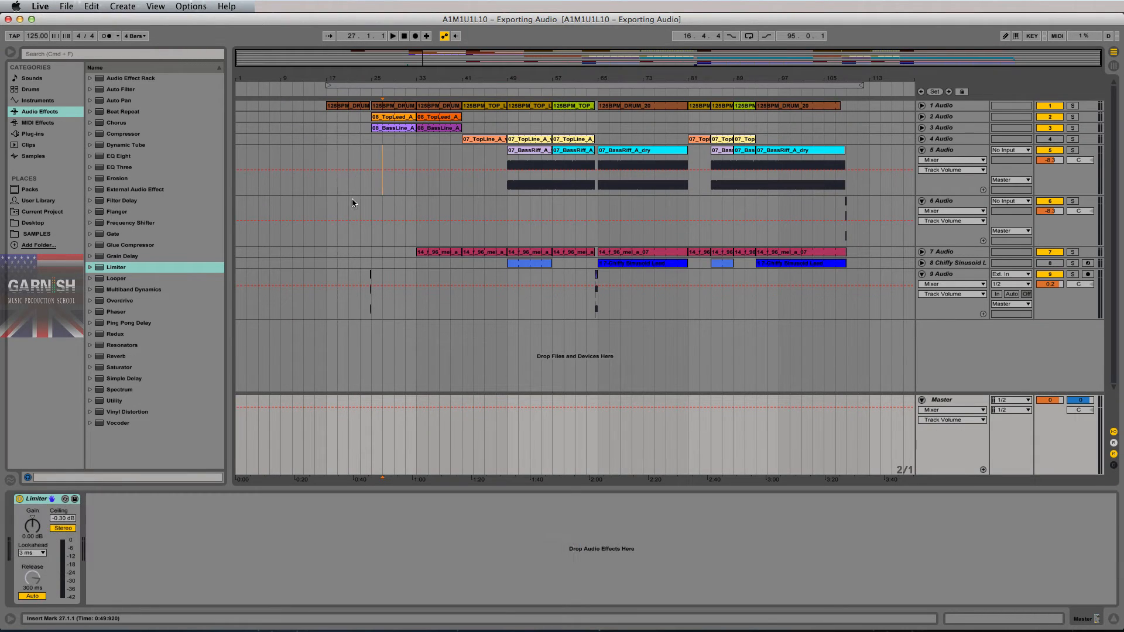
click(496, 86)
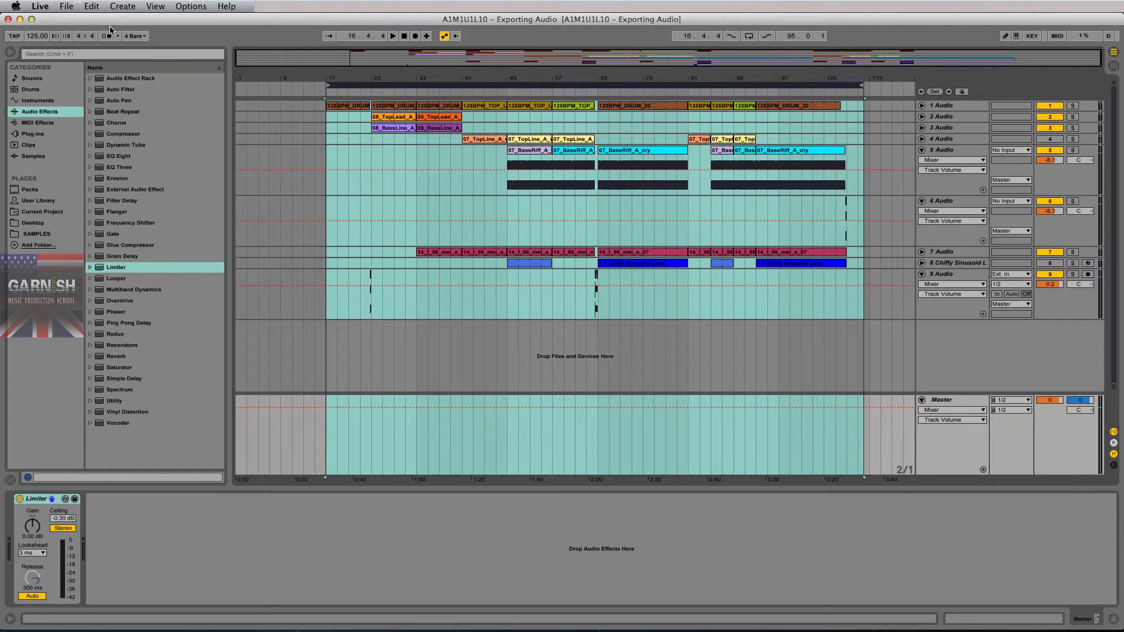
- Reopen Export Audio/Video with Shift+Cmd+R, raise the dialog, and keep Rendered Track on Master
click(66, 6)
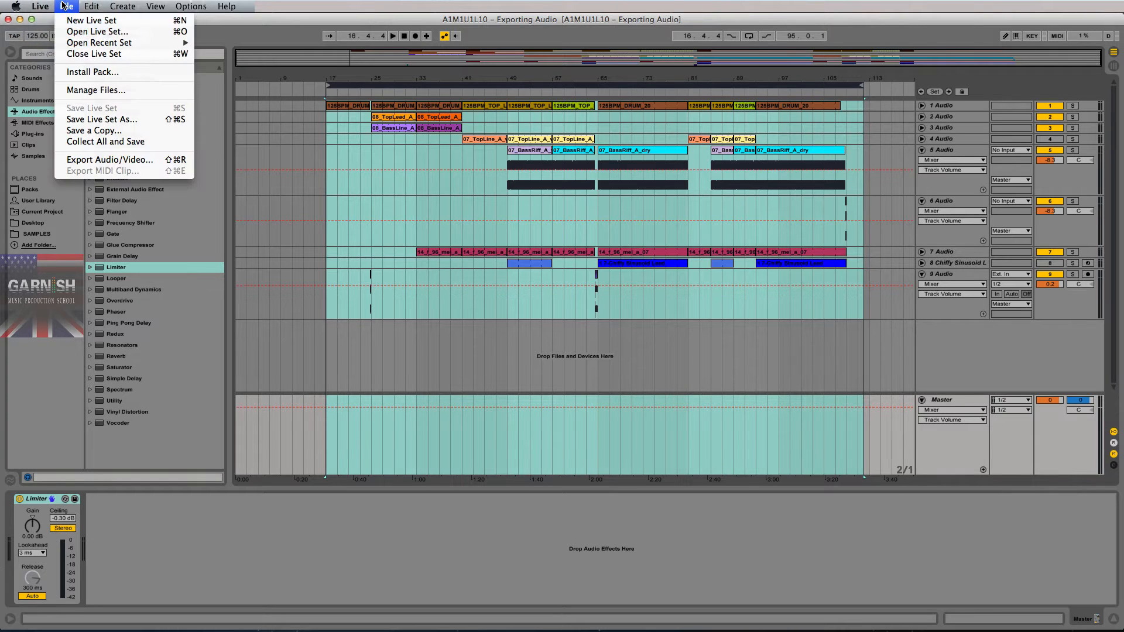
click(94, 160)
click(590, 438)
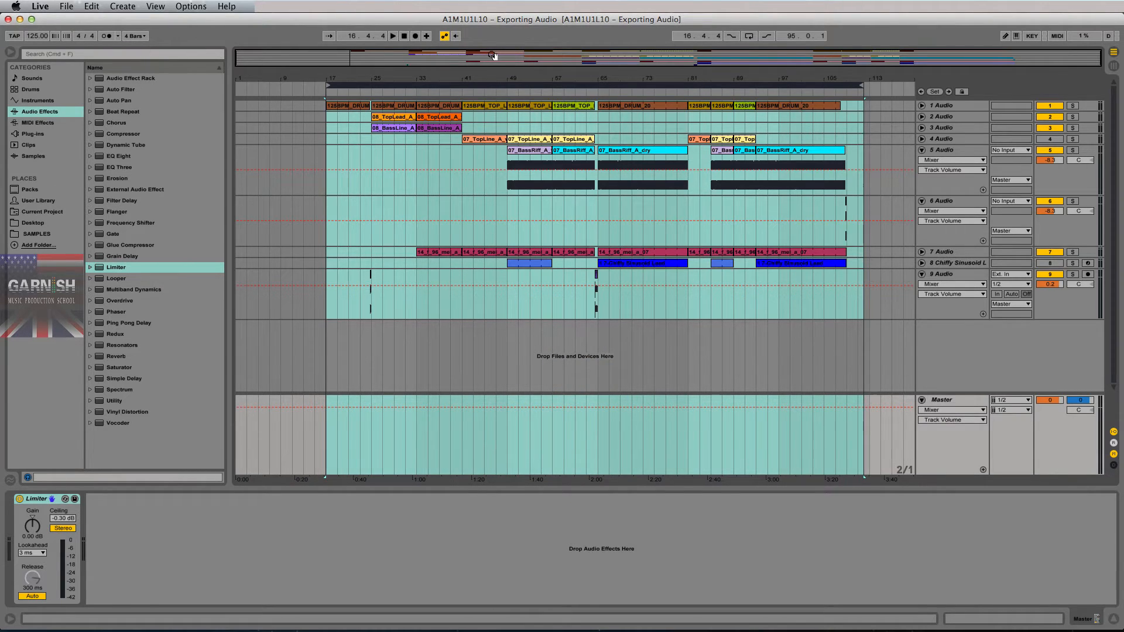
key(super)
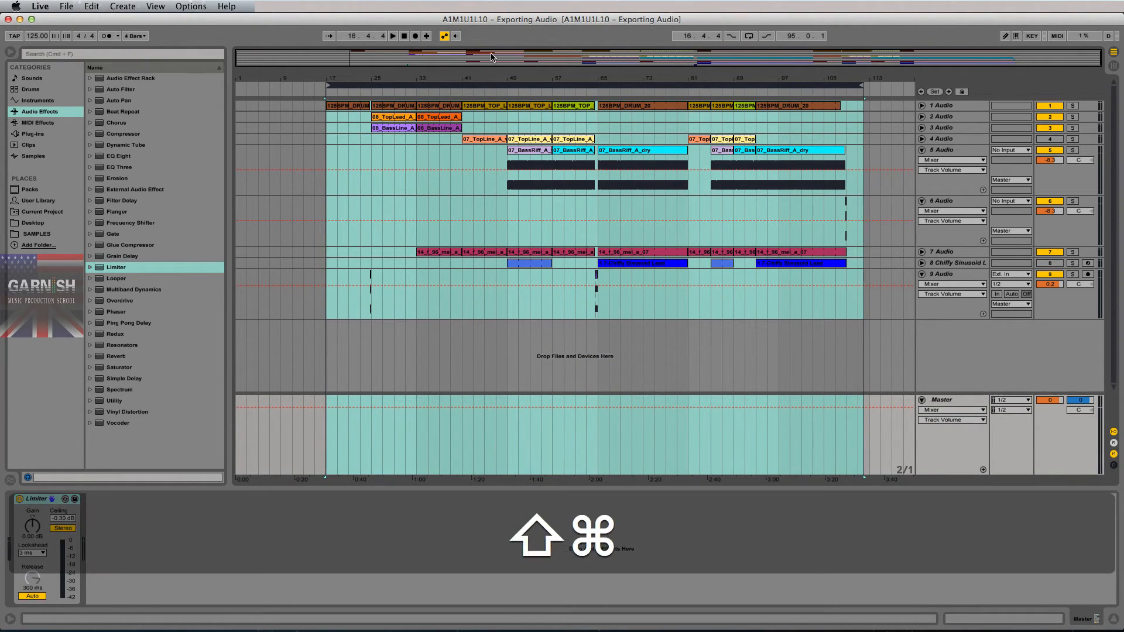
key(shift+super+r)
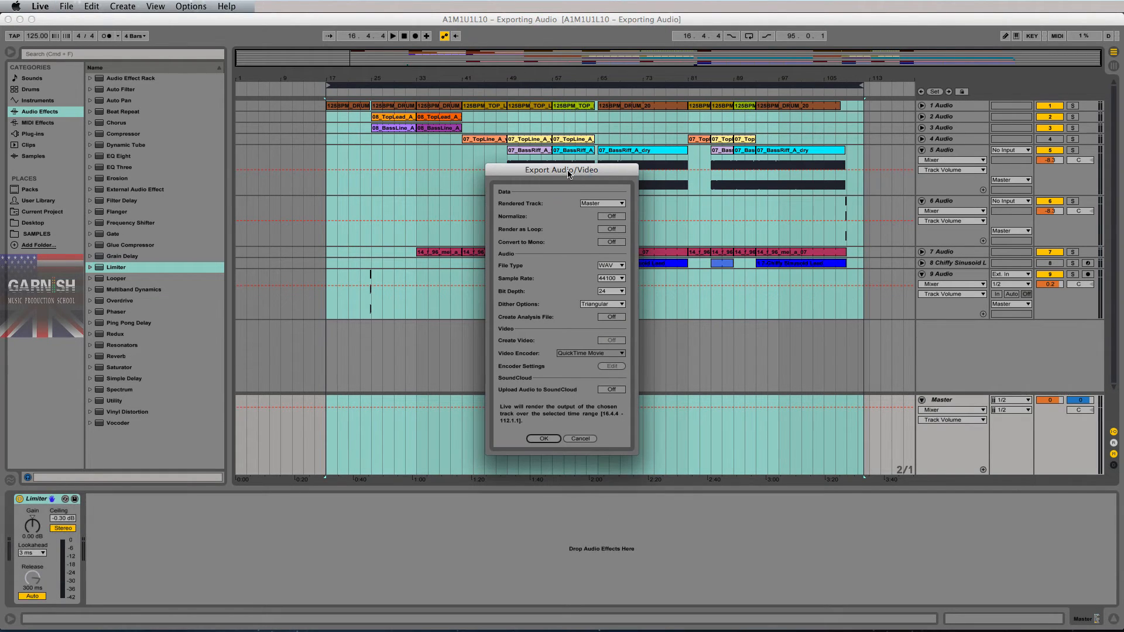
drag(571, 173, 565, 124)
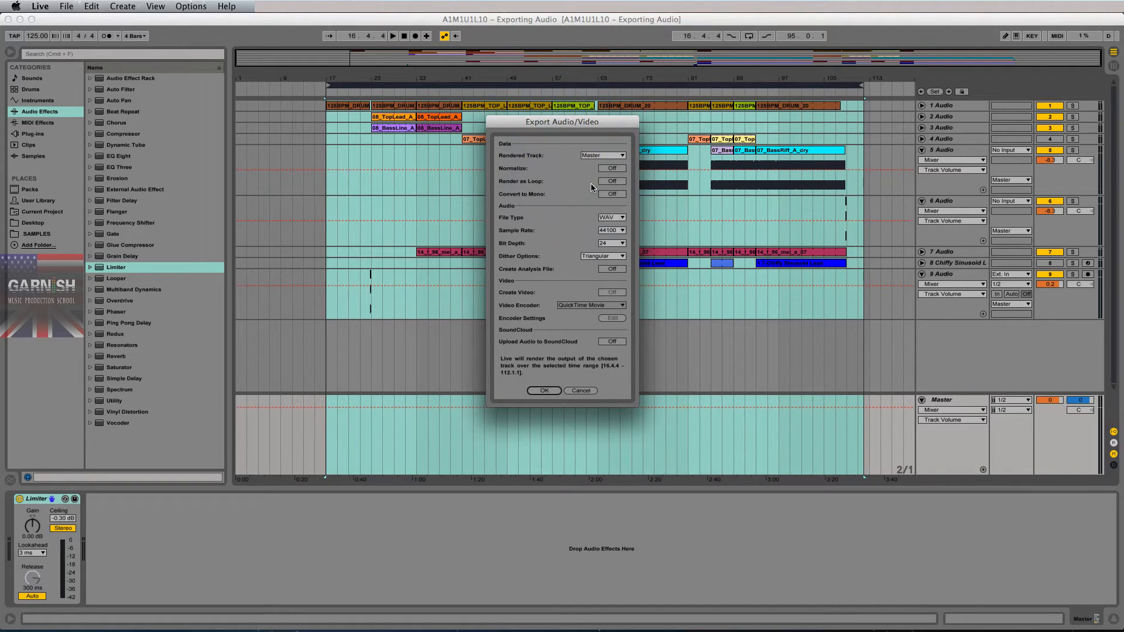
click(602, 155)
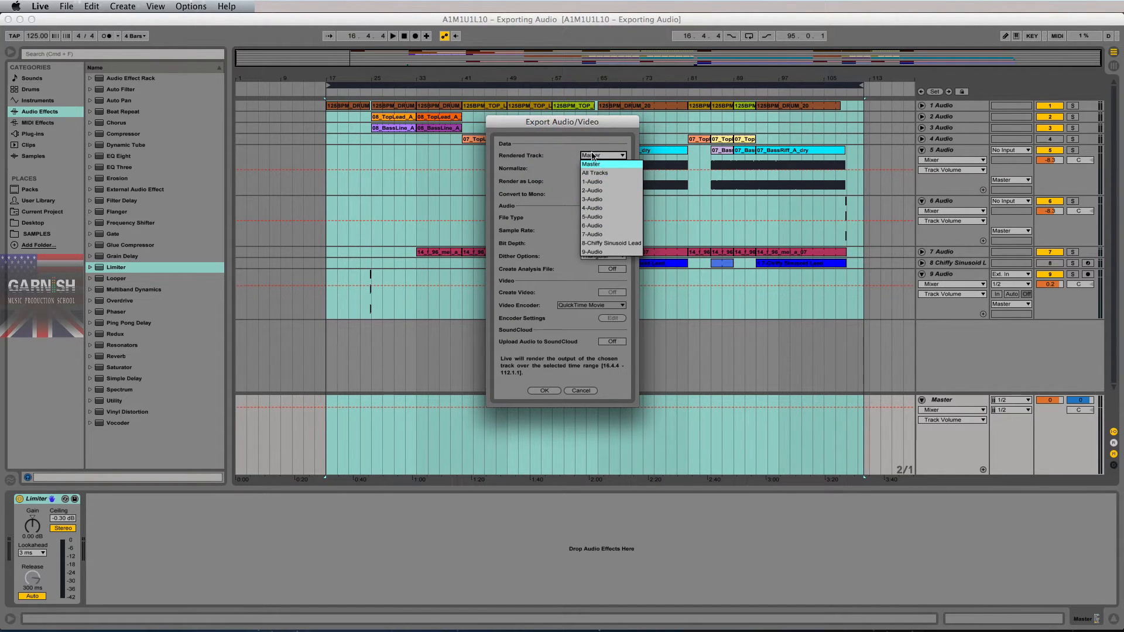
click(591, 164)
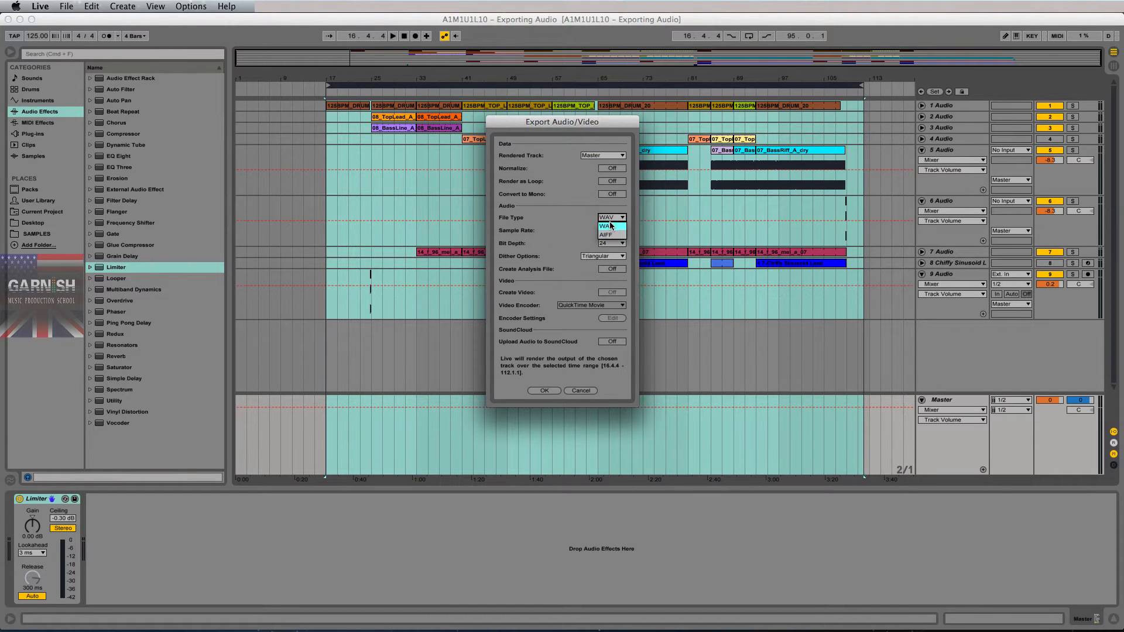
- Set the export to AIFF, 44100 Hz sample rate, 16-bit depth, with Triangular dither
click(608, 235)
click(612, 217)
click(616, 239)
click(575, 231)
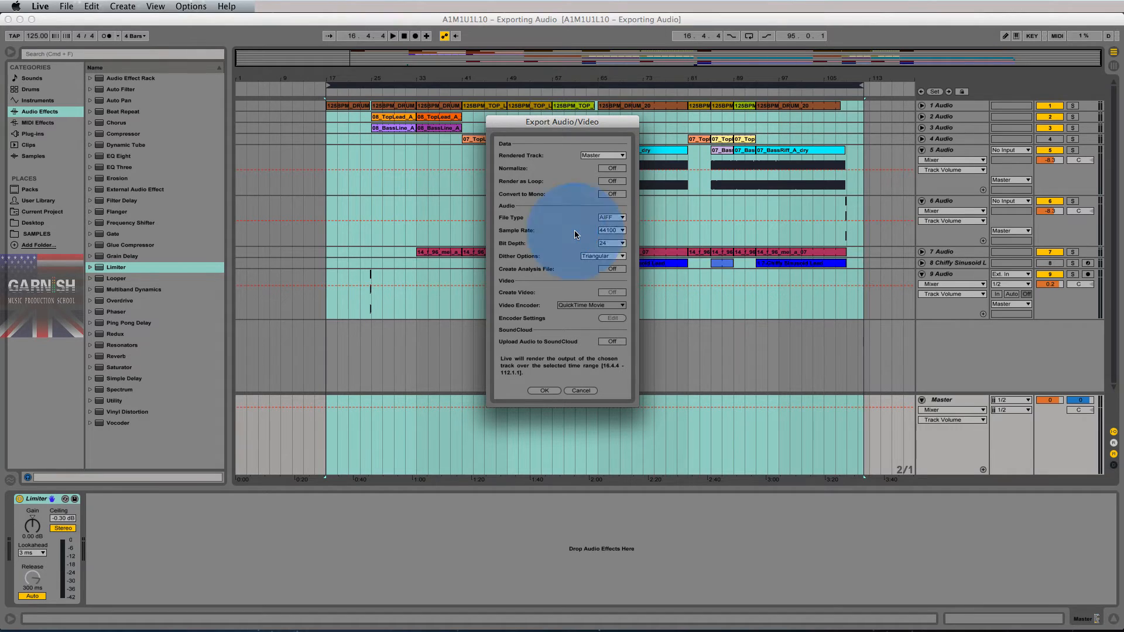
click(606, 230)
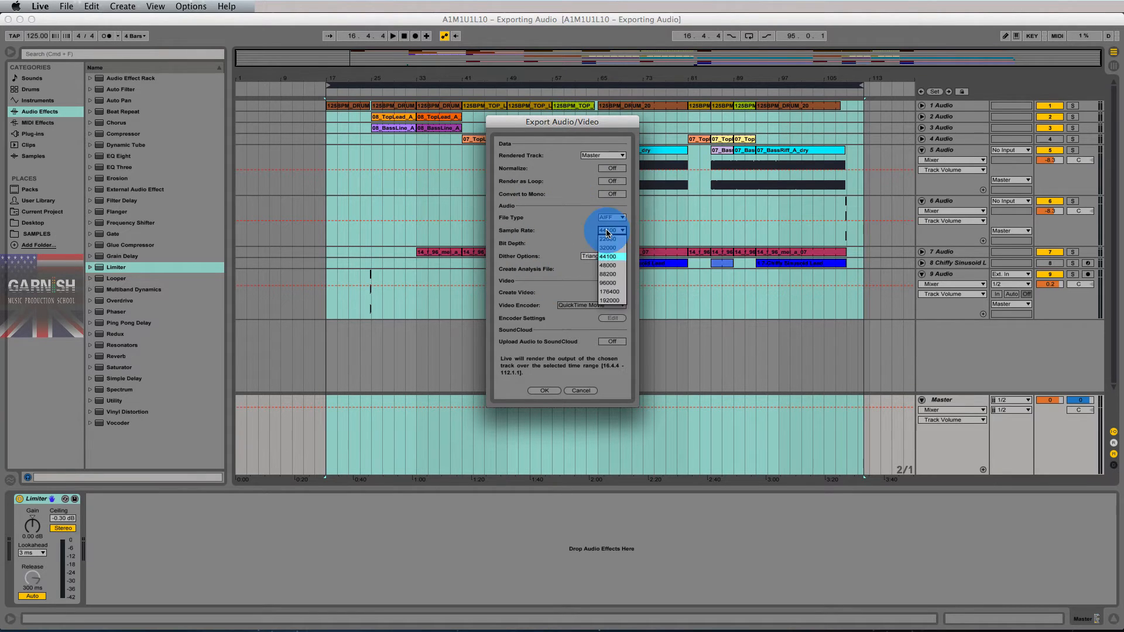
click(609, 256)
click(610, 241)
click(609, 252)
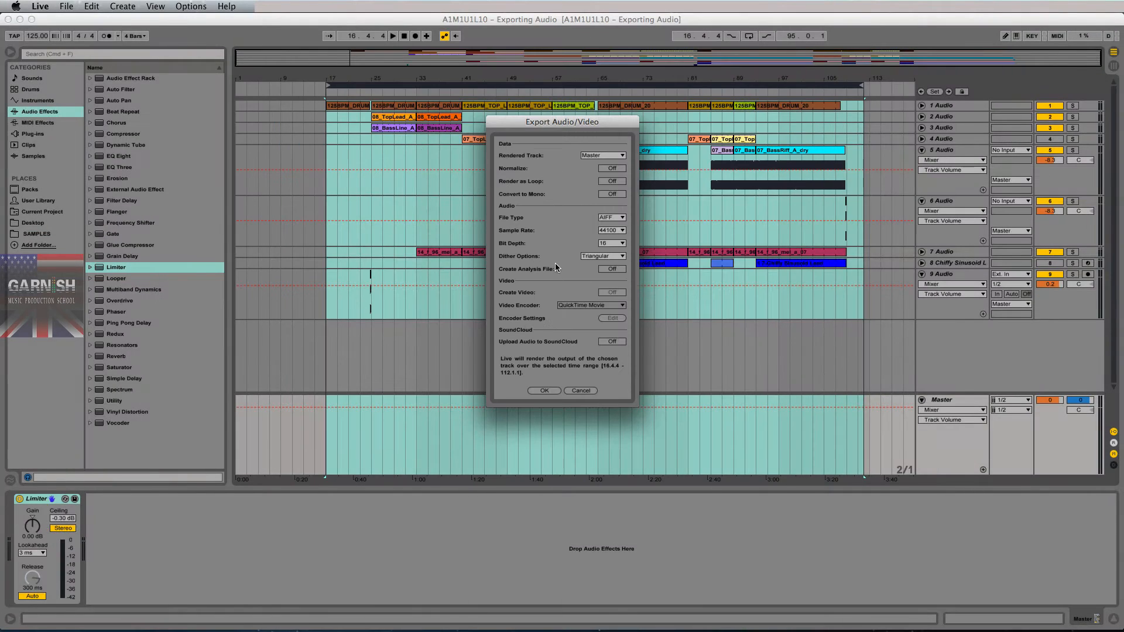
click(598, 257)
click(598, 285)
- Accept the export settings and browse the save dialog to SESSIONS > 'A1M1U1L10 – Exporting Audio Project'
click(544, 391)
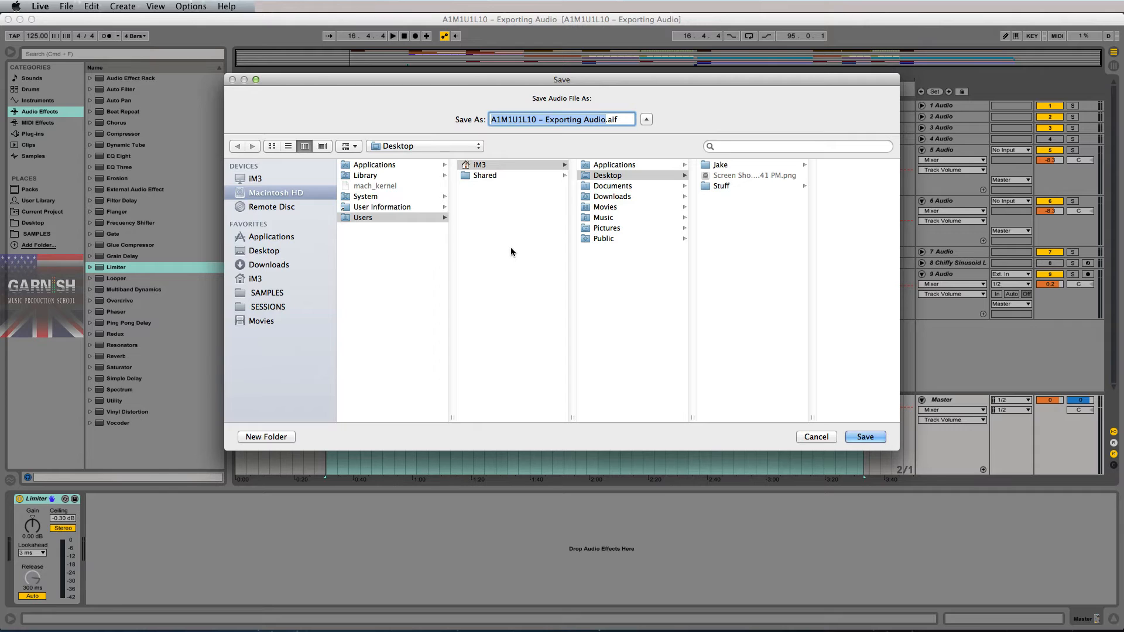
click(272, 305)
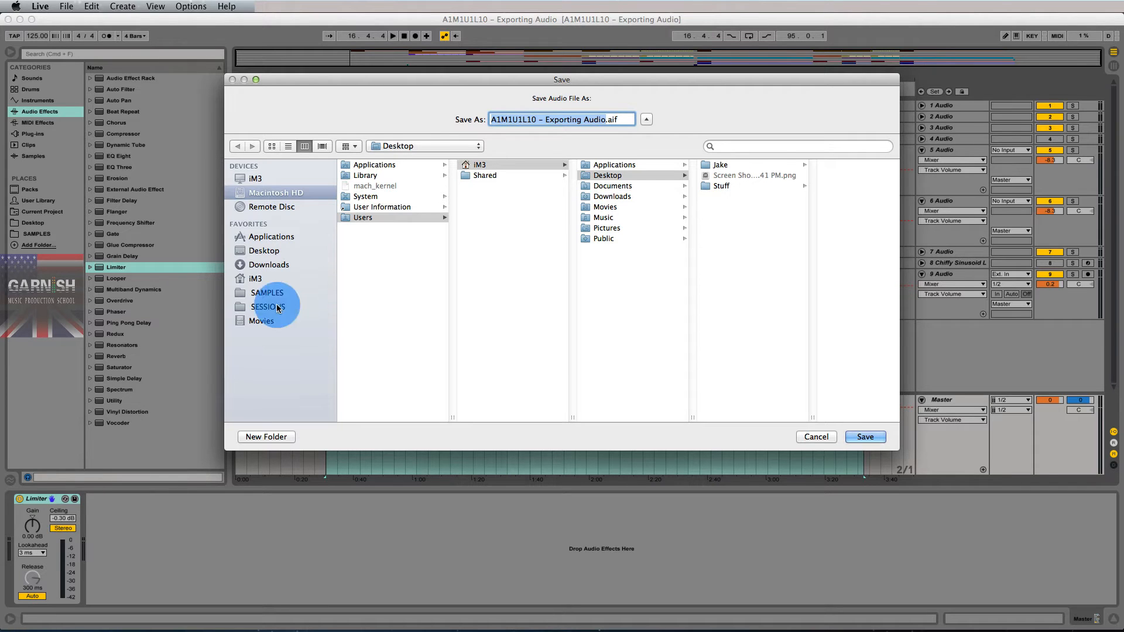
double_click(449, 413)
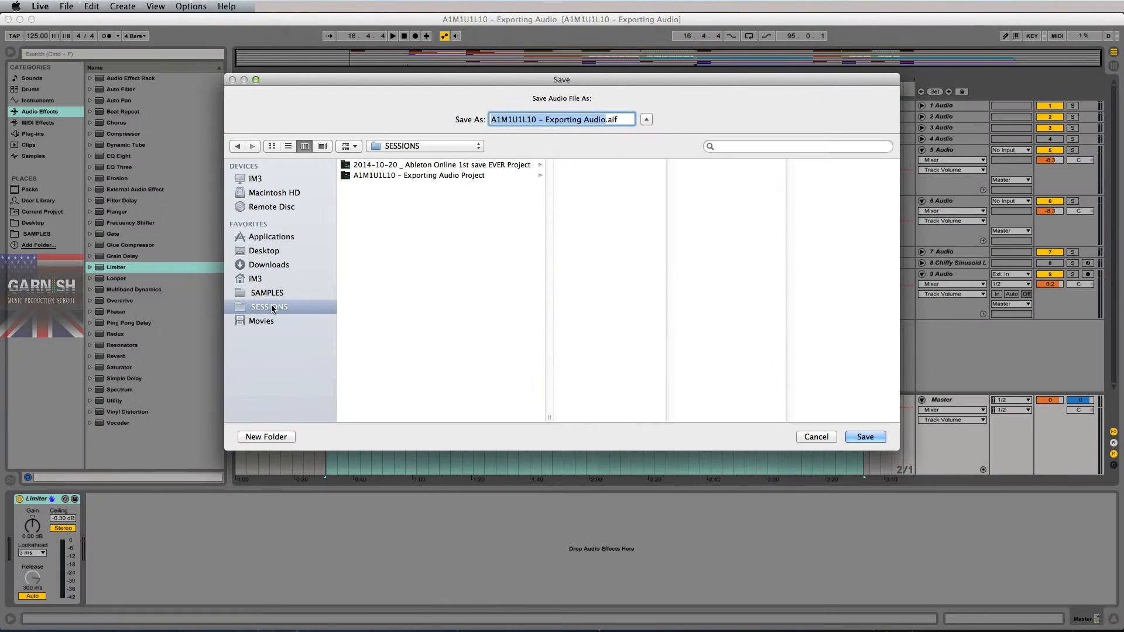
click(398, 175)
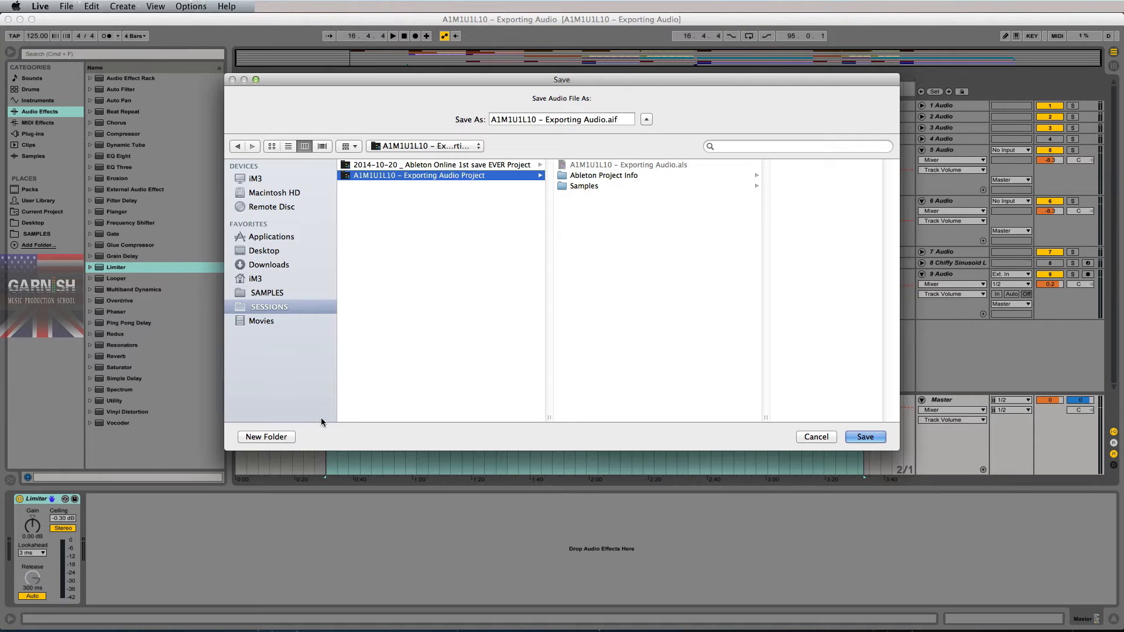
- Create a 'Bounces' folder in the project folder and pick it as the save location
click(266, 436)
text(Bo)
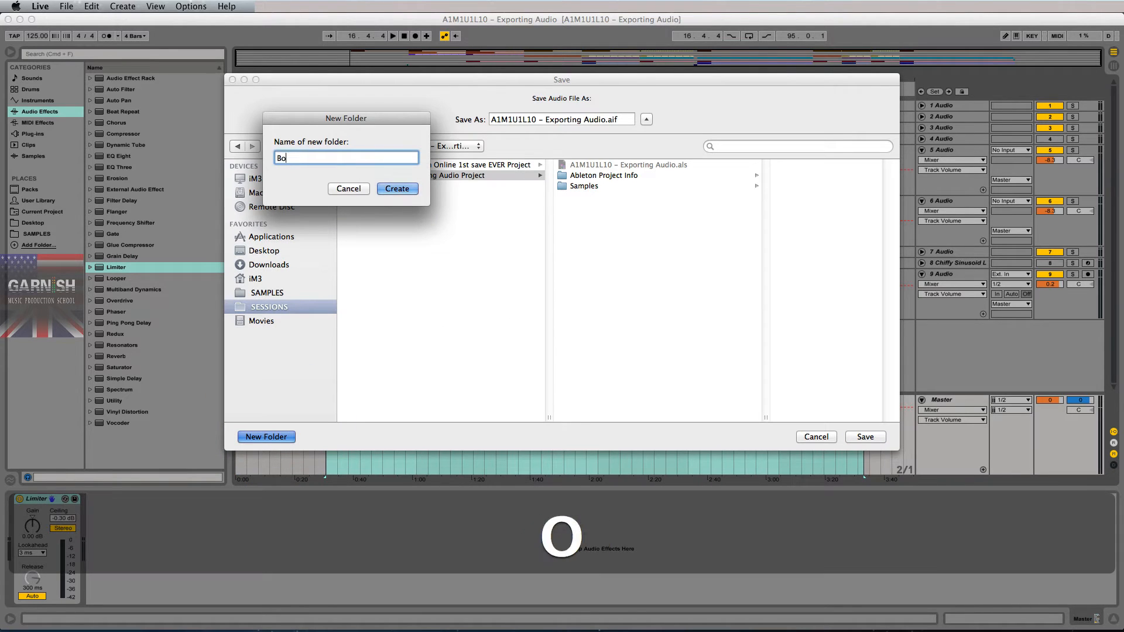
text(unces)
key(Return)
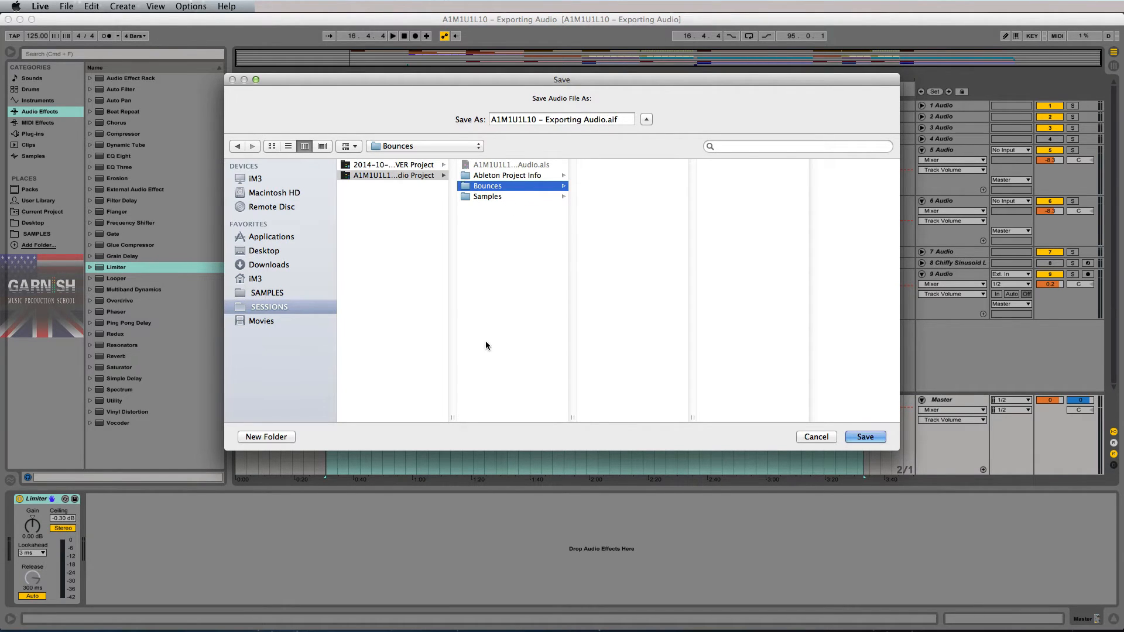
double_click(453, 417)
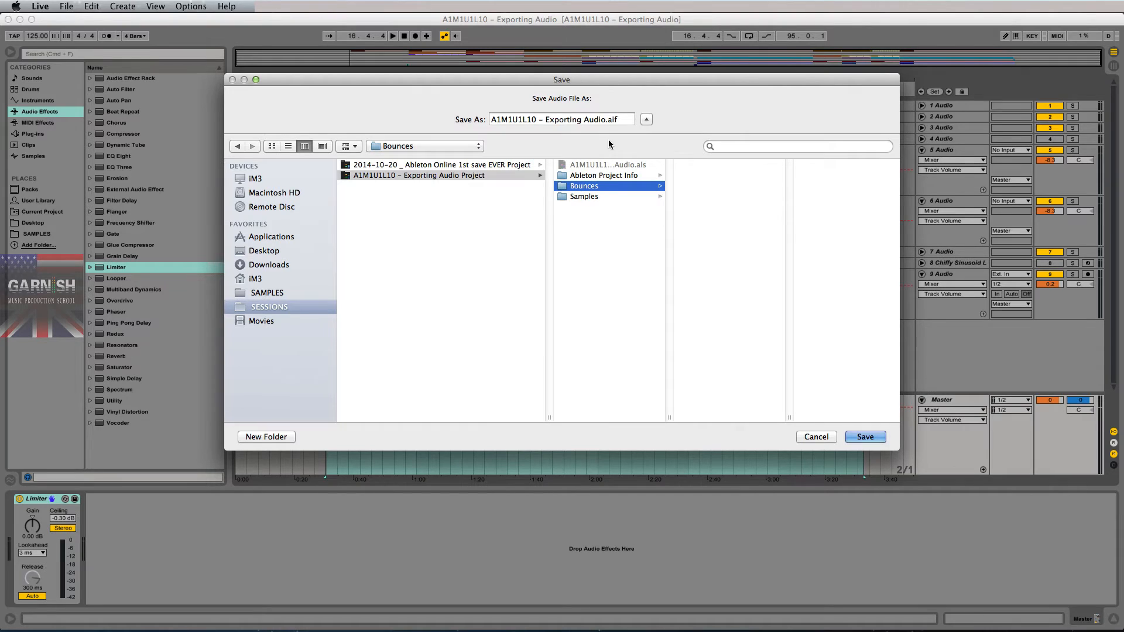
drag(620, 120, 492, 120)
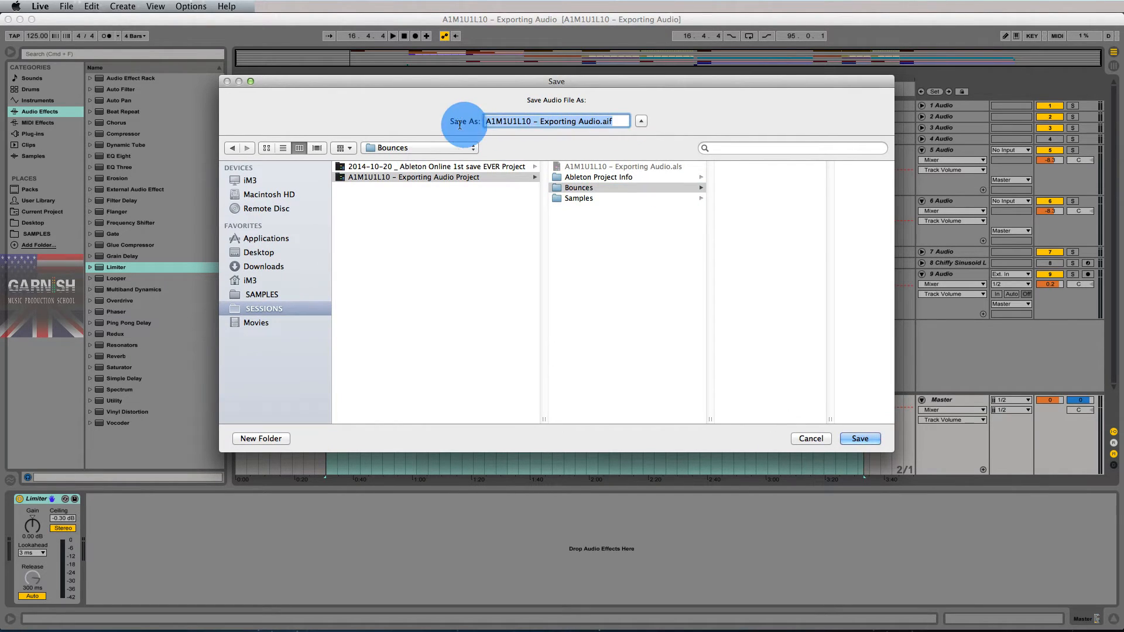
click(612, 187)
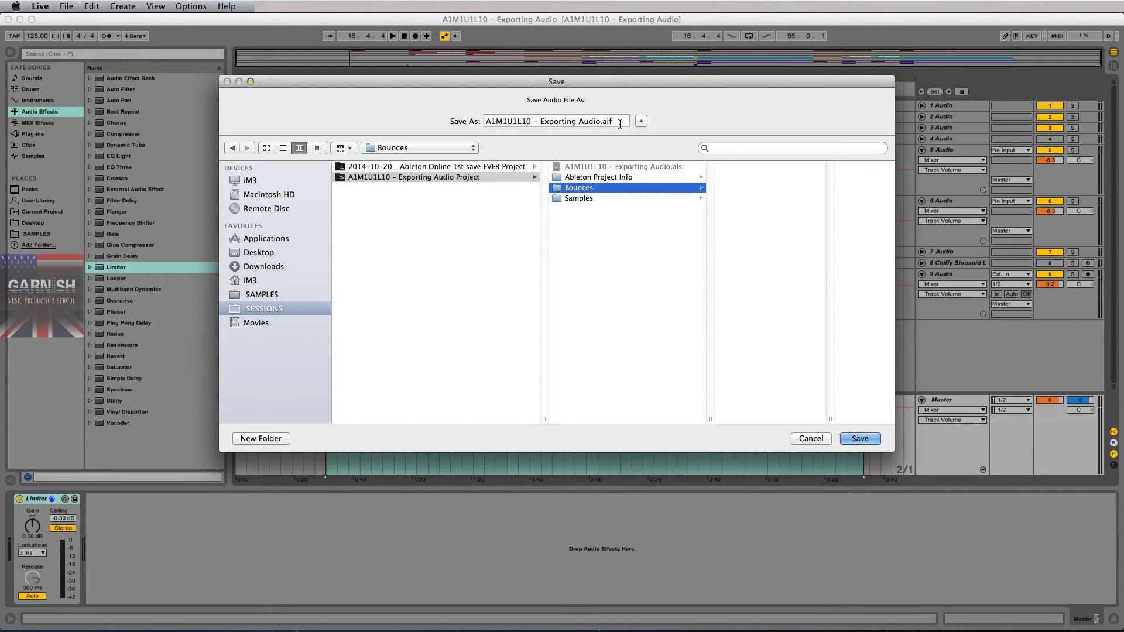
- Append ' -- 16bit 44k1 125bpm Am' to the file name and render the AIFF into Bounces
click(600, 122)
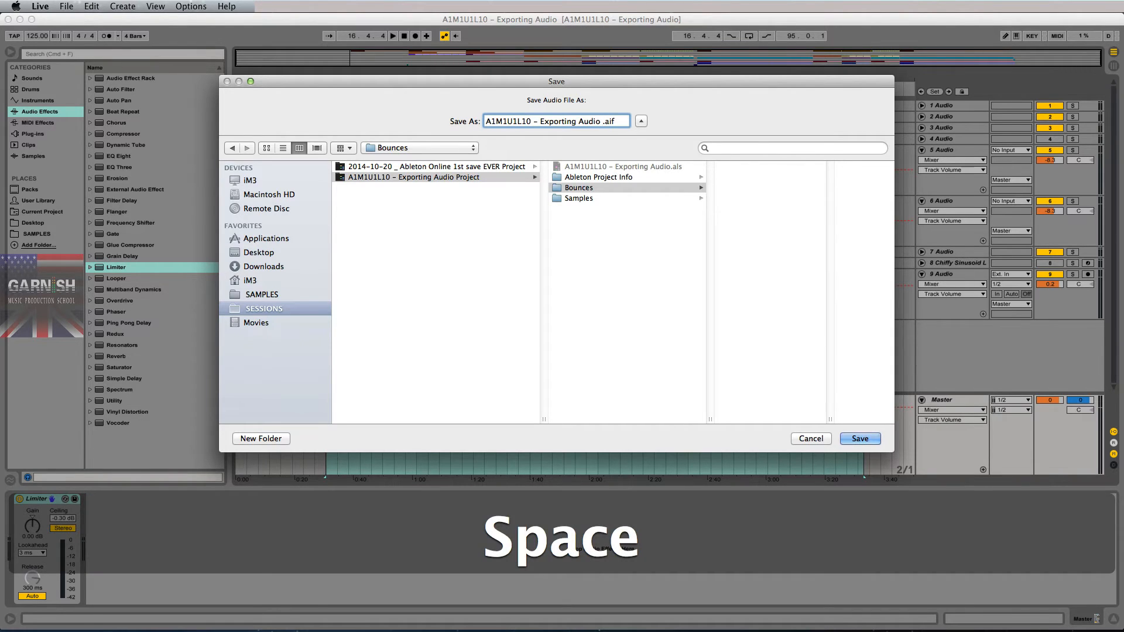
text(--)
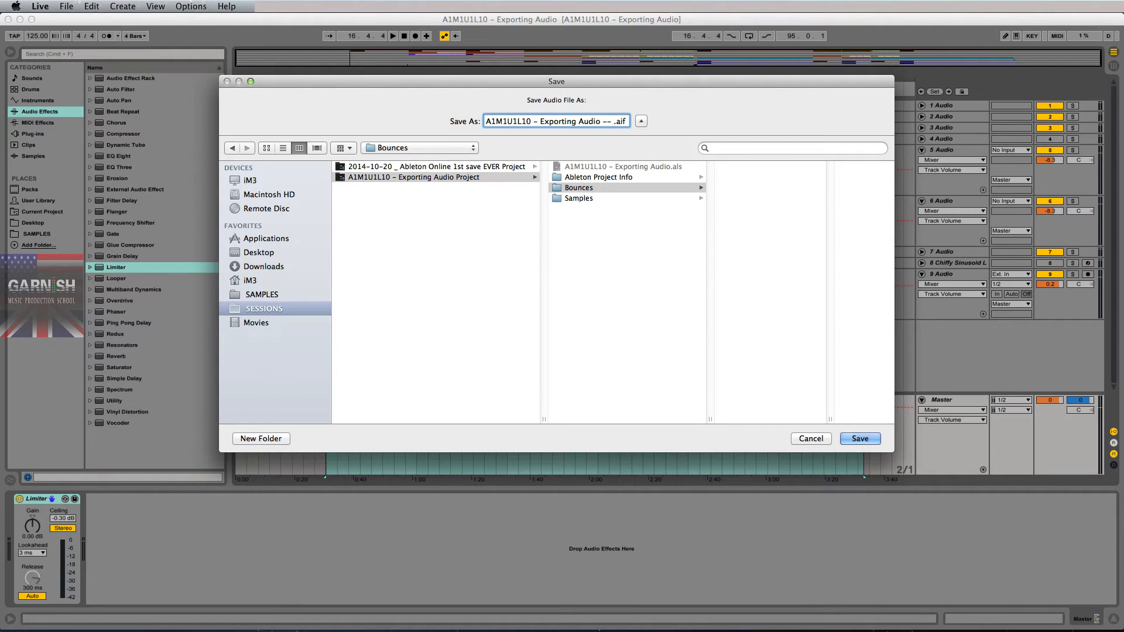
text(16bit )
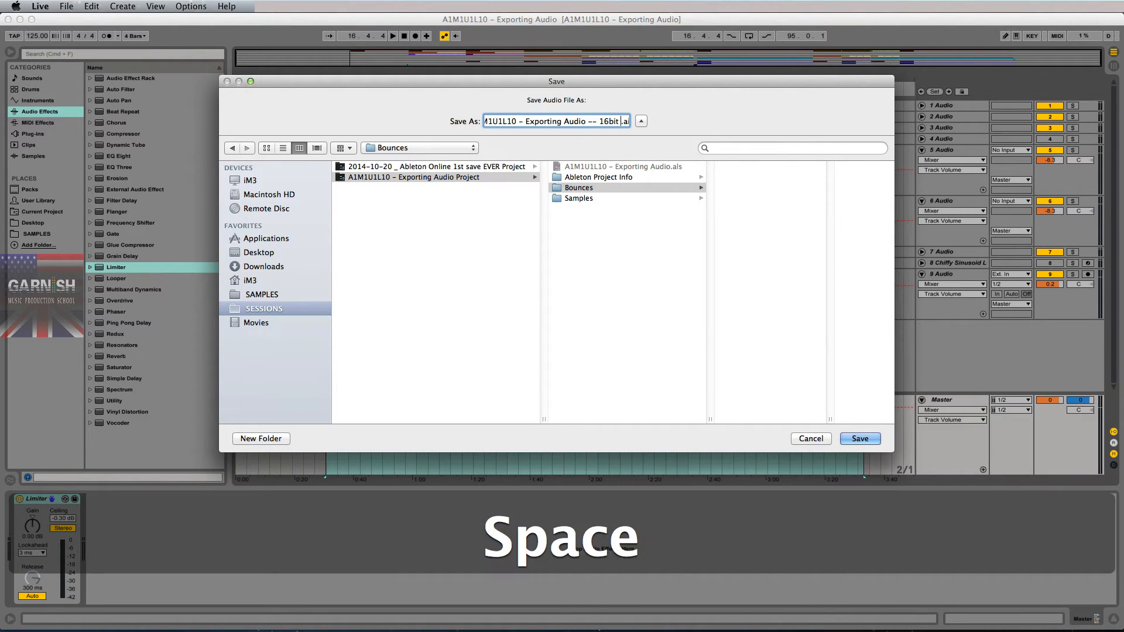
text(44)
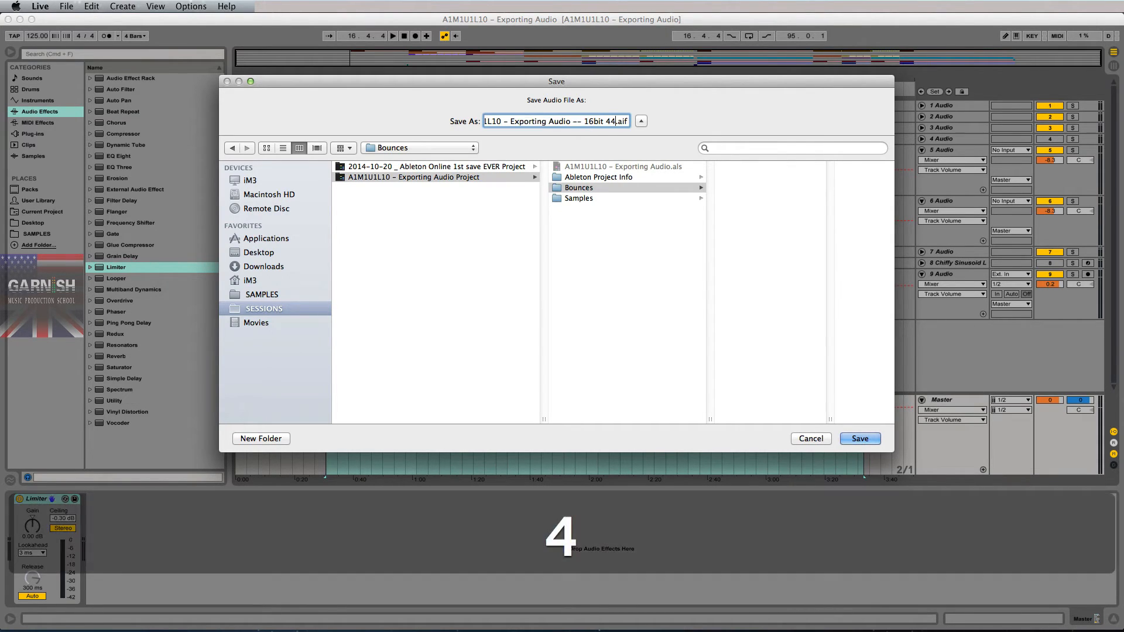
text(k1)
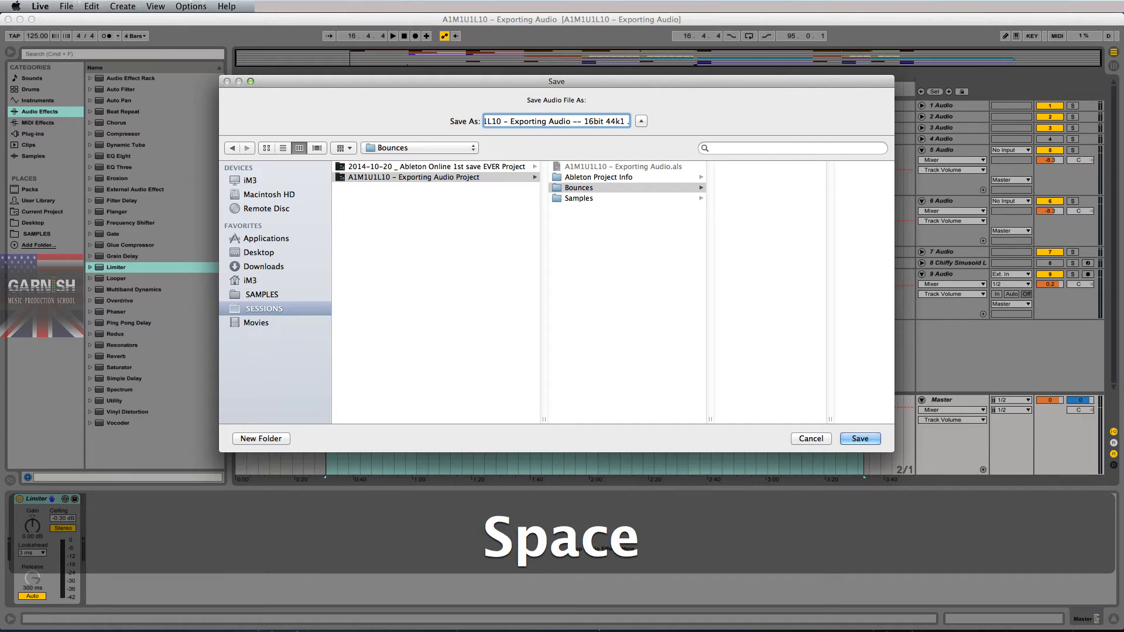
text( 125bm)
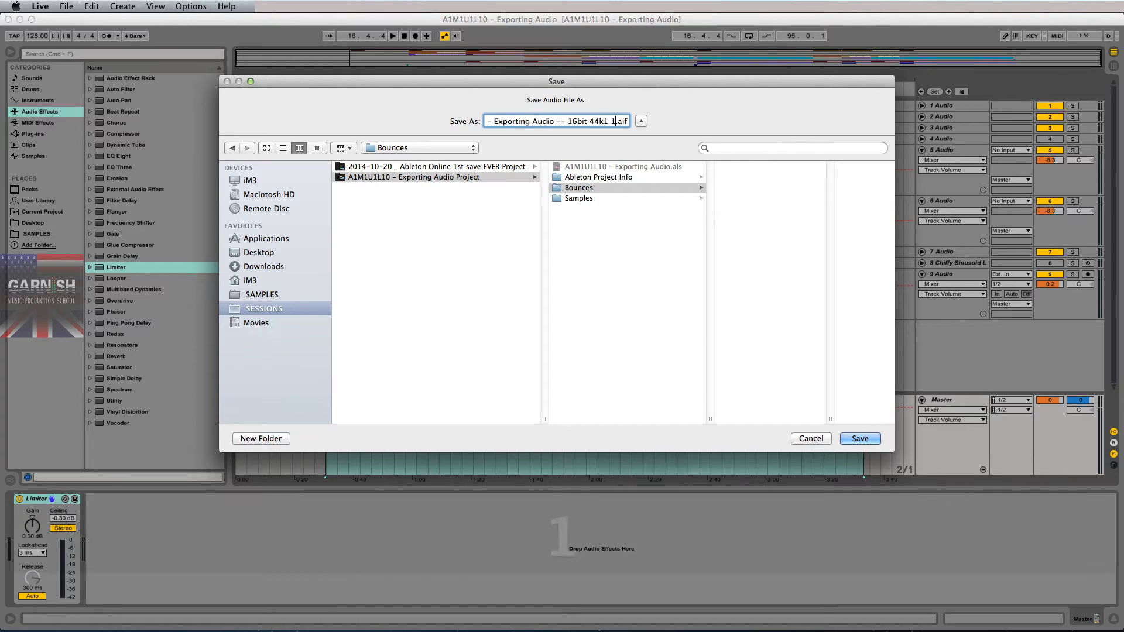
key(BackSpace)
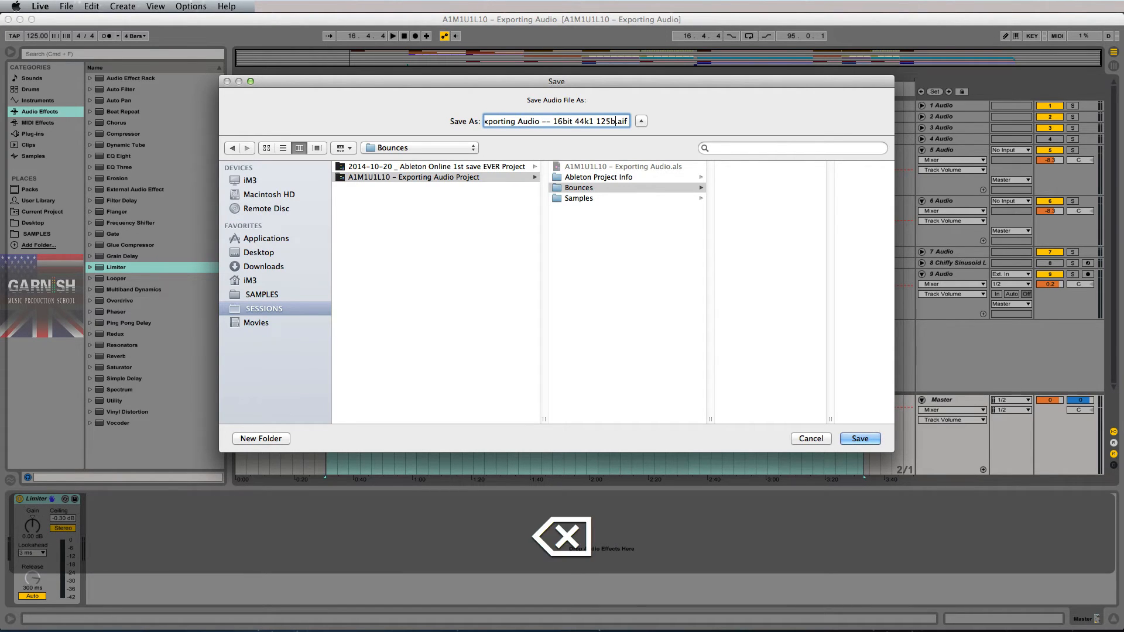
text(pm Am)
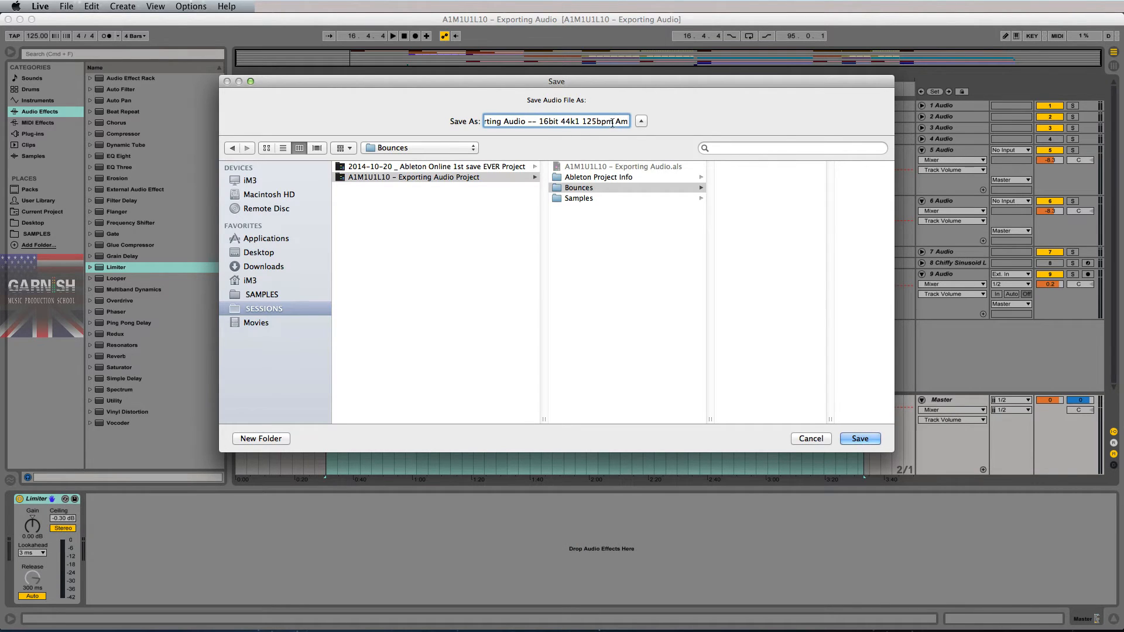
drag(613, 122, 658, 122)
drag(569, 123, 641, 124)
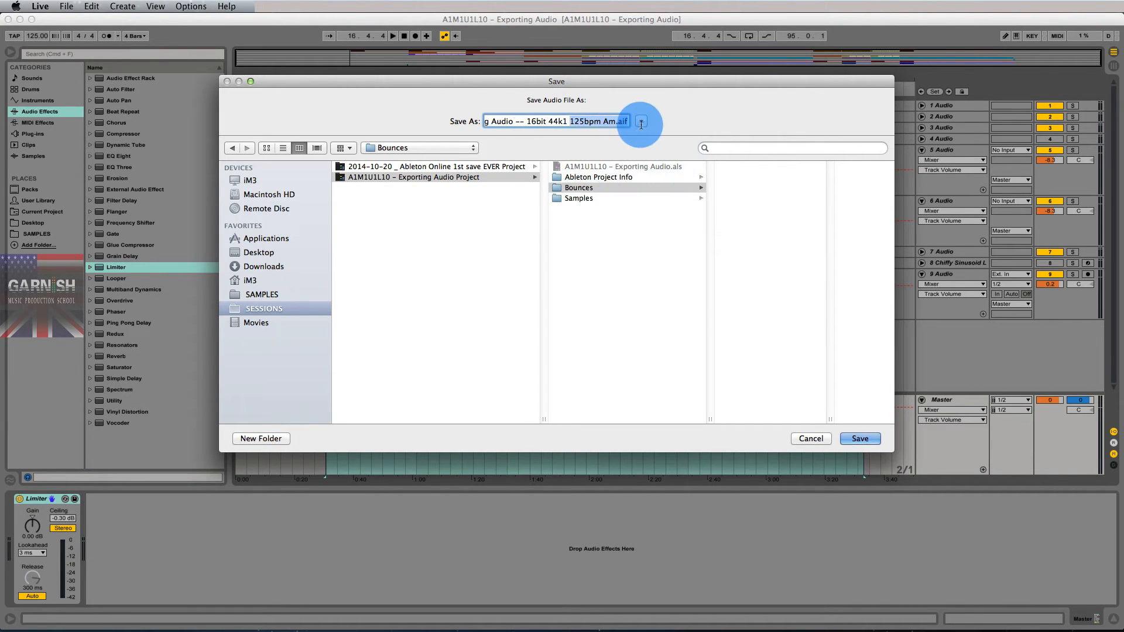
click(583, 124)
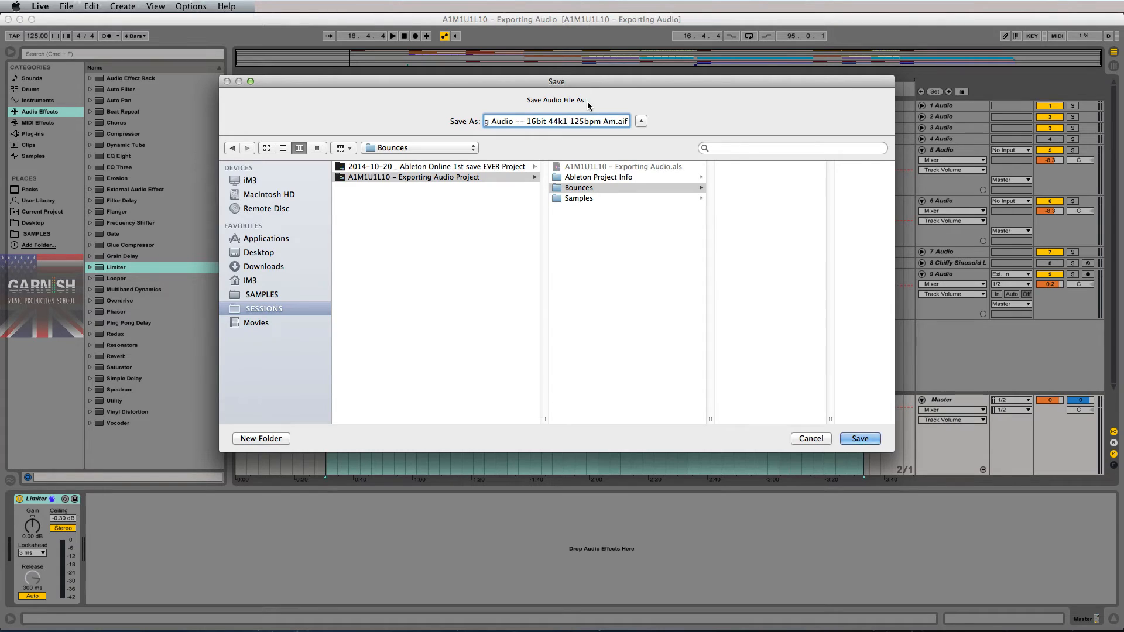
click(860, 439)
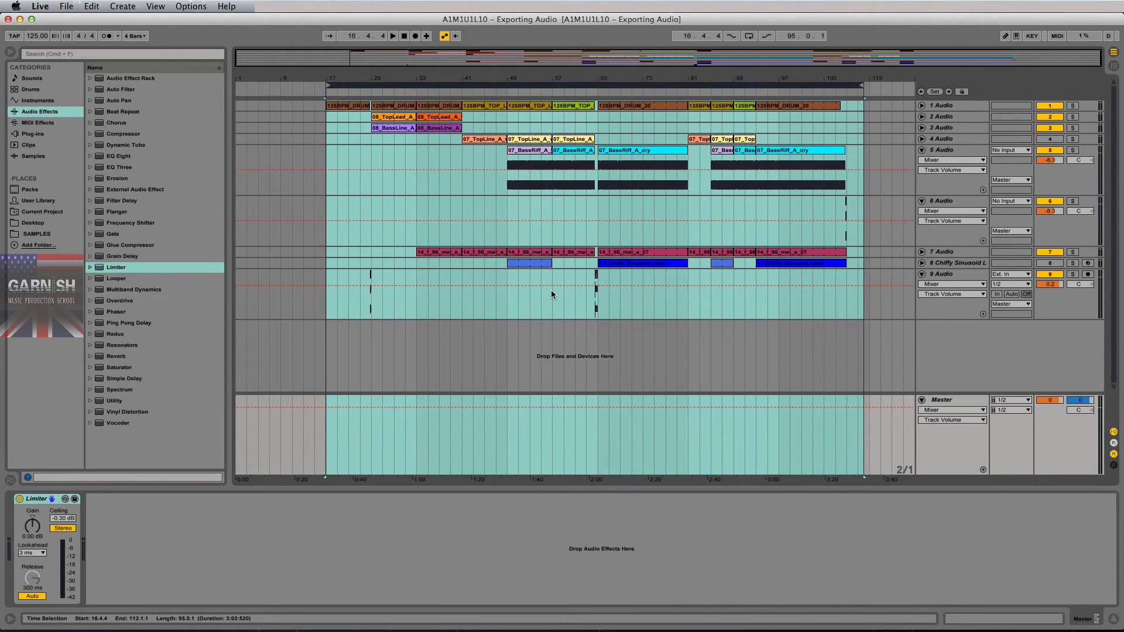
key(super+Tab)
key(super+Tab)
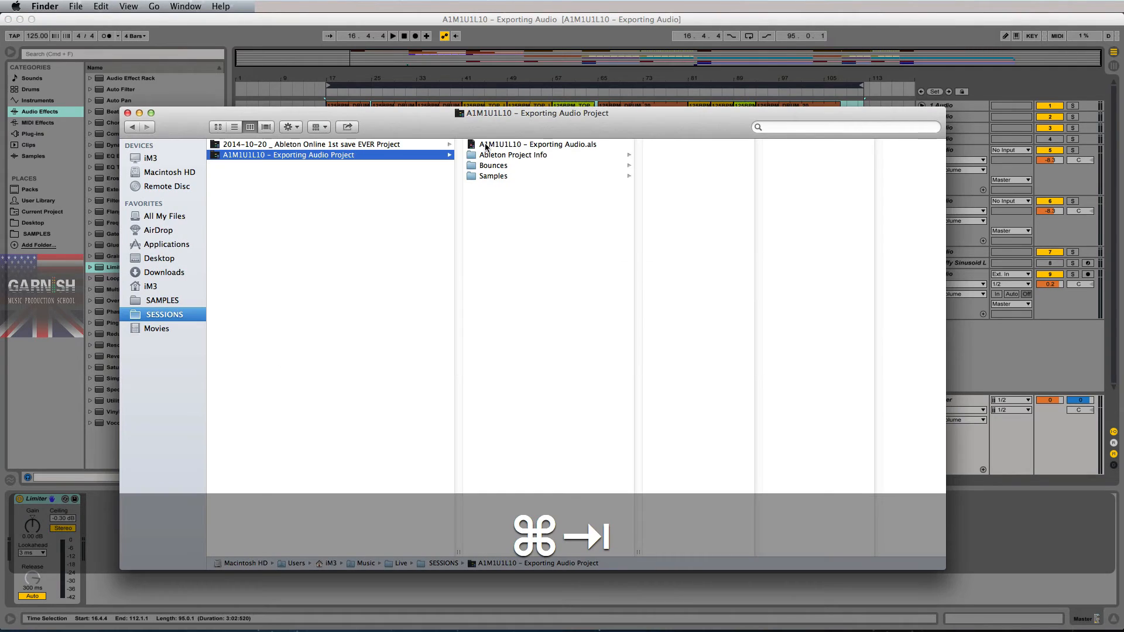
- Open Bounces in Finder and Quick Look the exported AIFF, confirming 16-bit, 44,100 Hz
drag(531, 129, 546, 112)
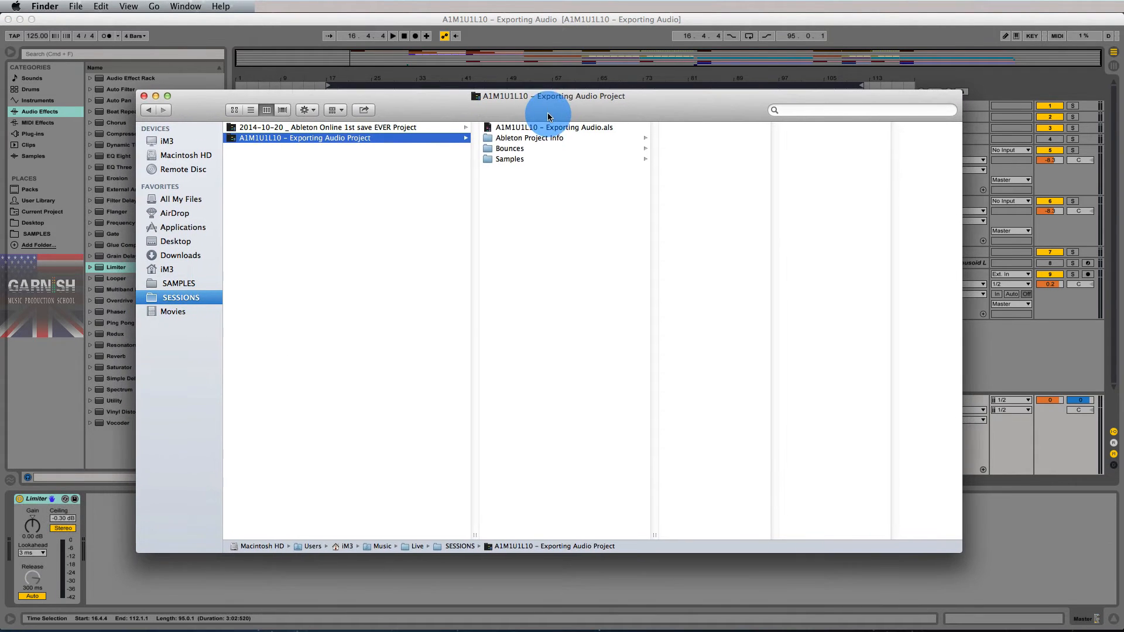
click(526, 149)
double_click(833, 535)
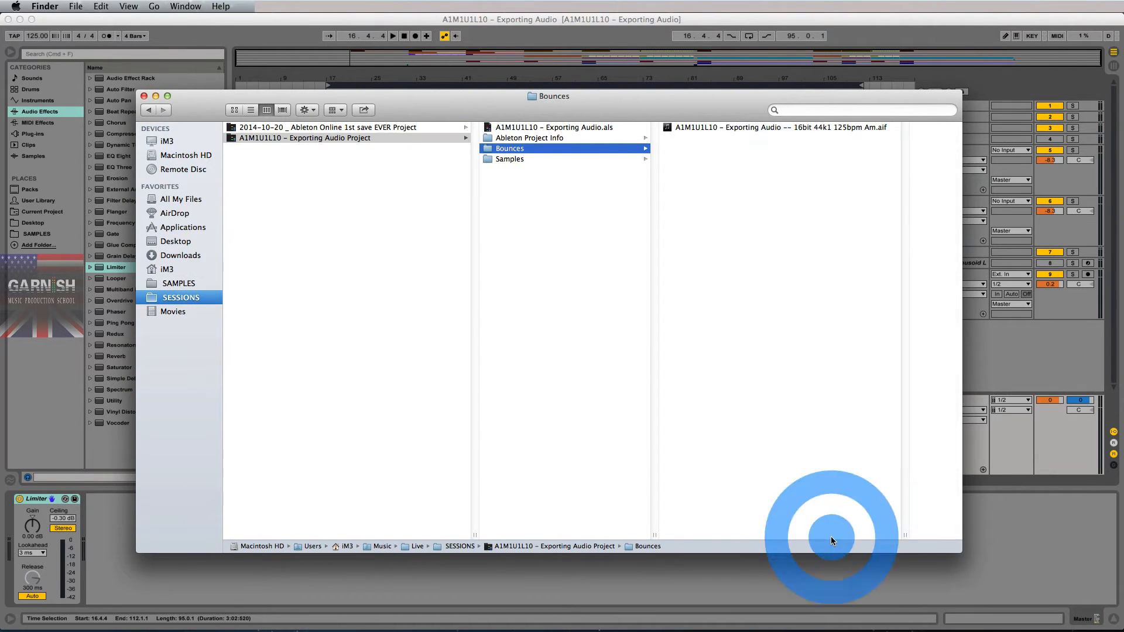
click(753, 128)
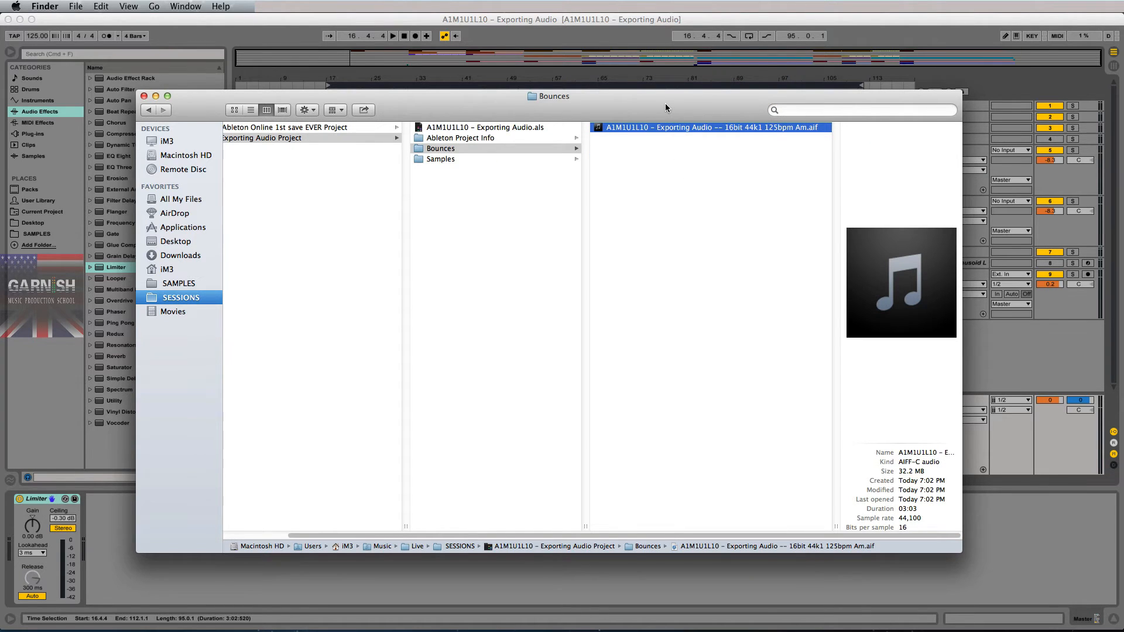
key(space)
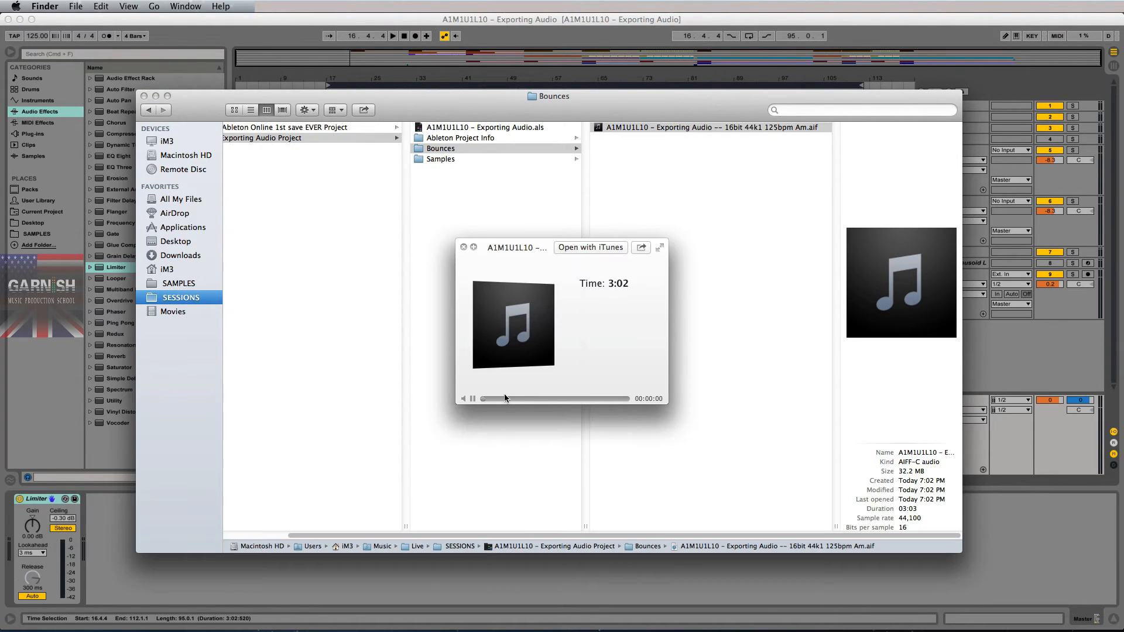
- Play the preview and skip through the song to its end, then close Quick Look and return to Live
click(482, 399)
drag(496, 403, 532, 403)
click(539, 400)
click(548, 401)
click(557, 400)
click(559, 400)
click(568, 401)
click(586, 400)
click(589, 400)
click(600, 401)
click(610, 400)
click(618, 400)
key(space)
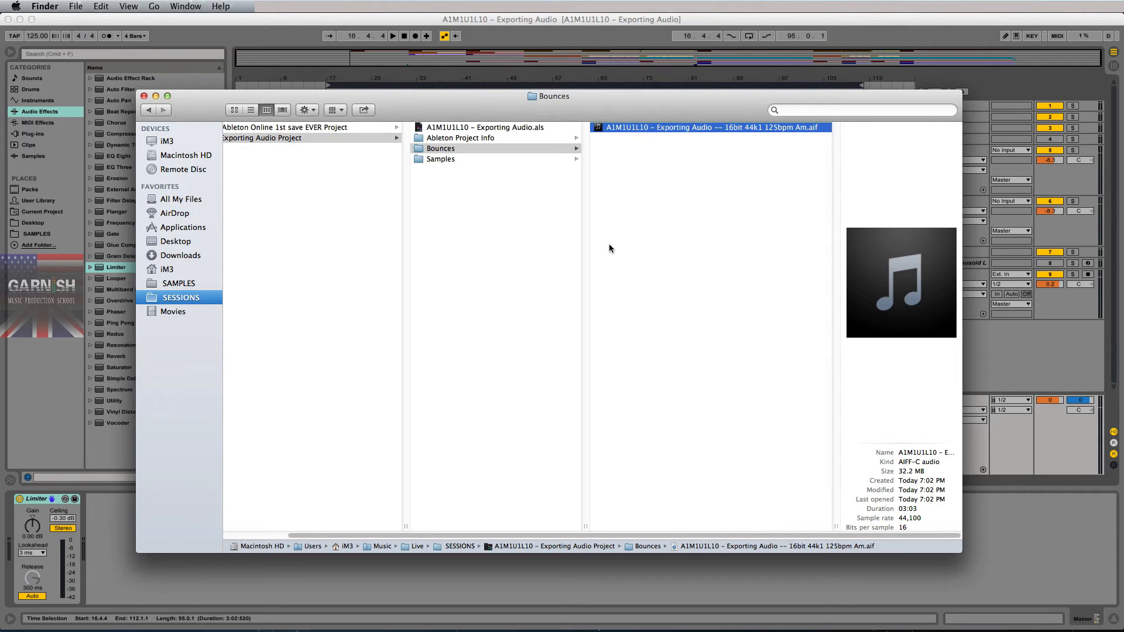
click(385, 26)
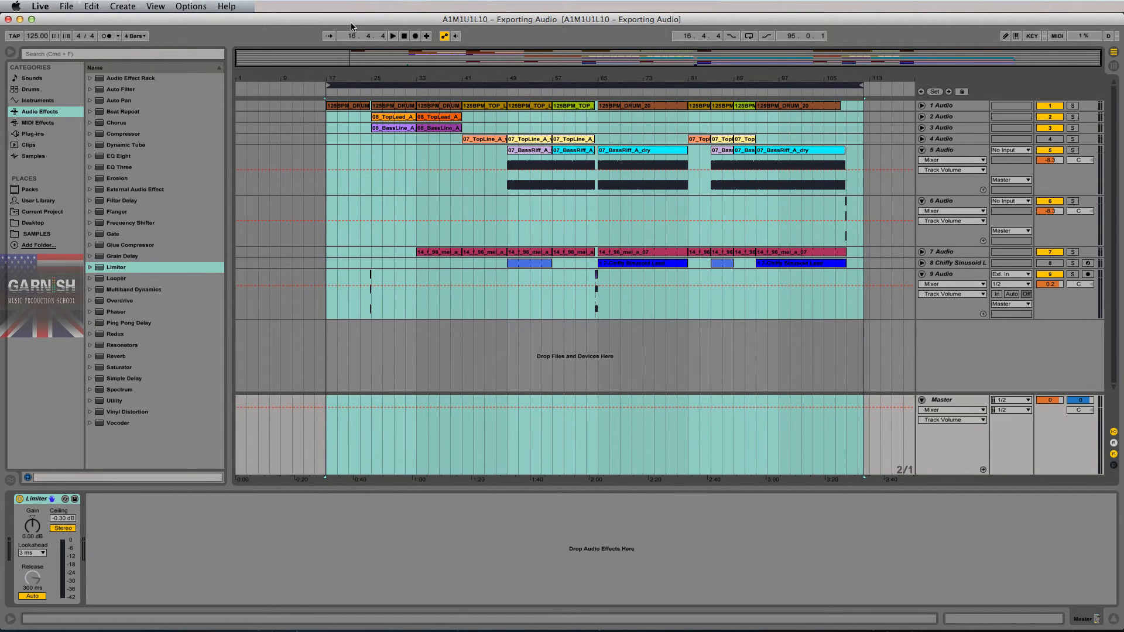
- Save the Live Set as a new version named 'A1M1U1L10 – Exporting Audio.02'
click(325, 160)
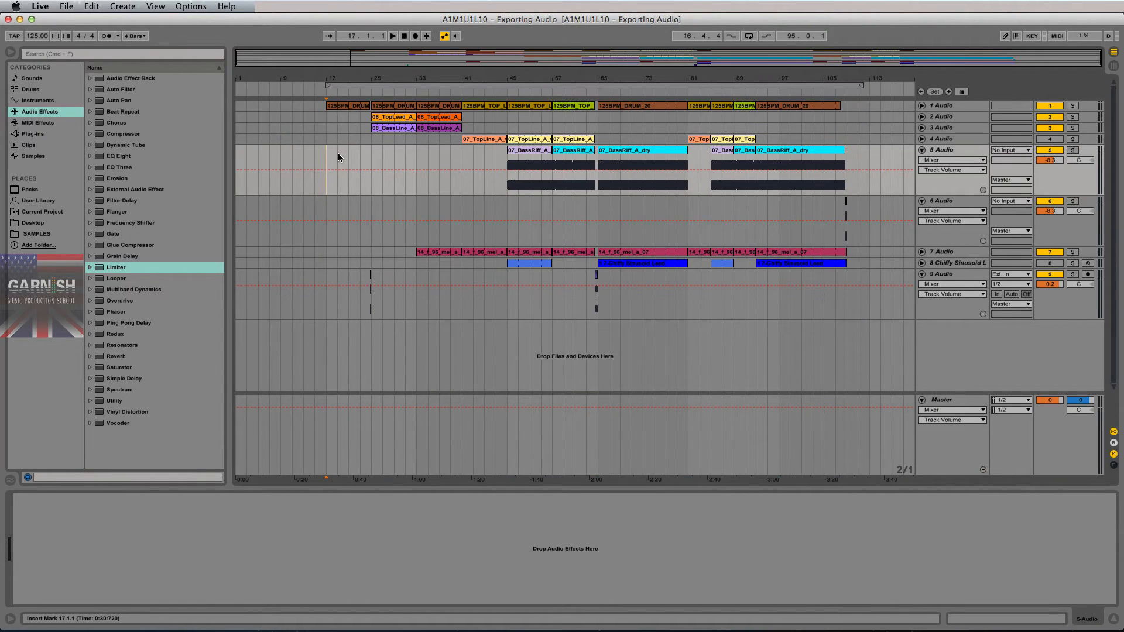
click(67, 6)
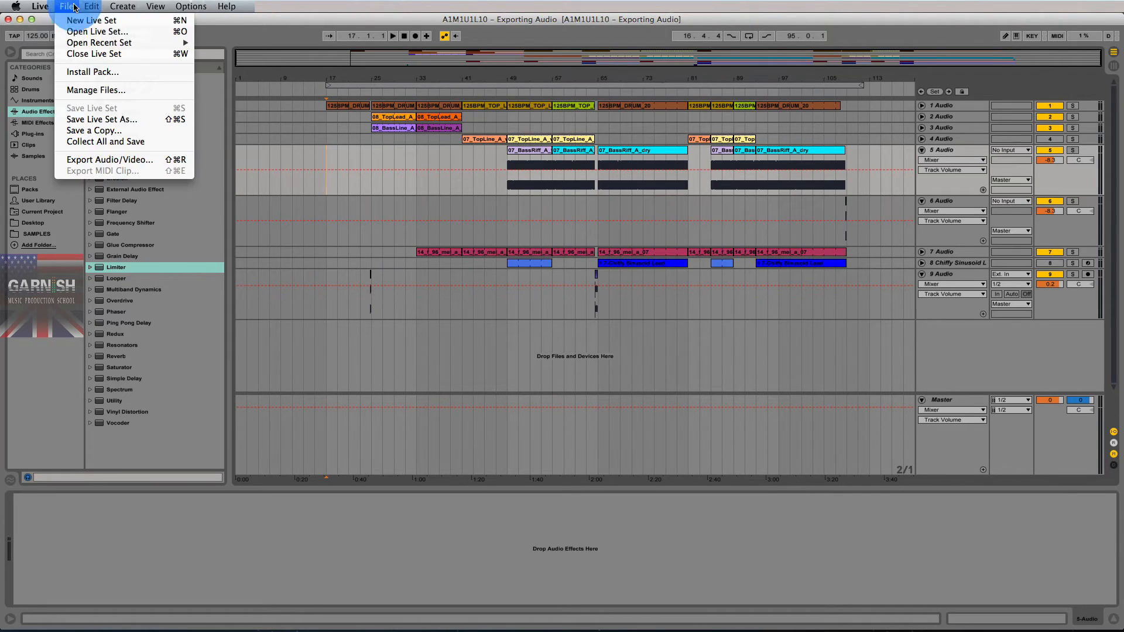
click(100, 118)
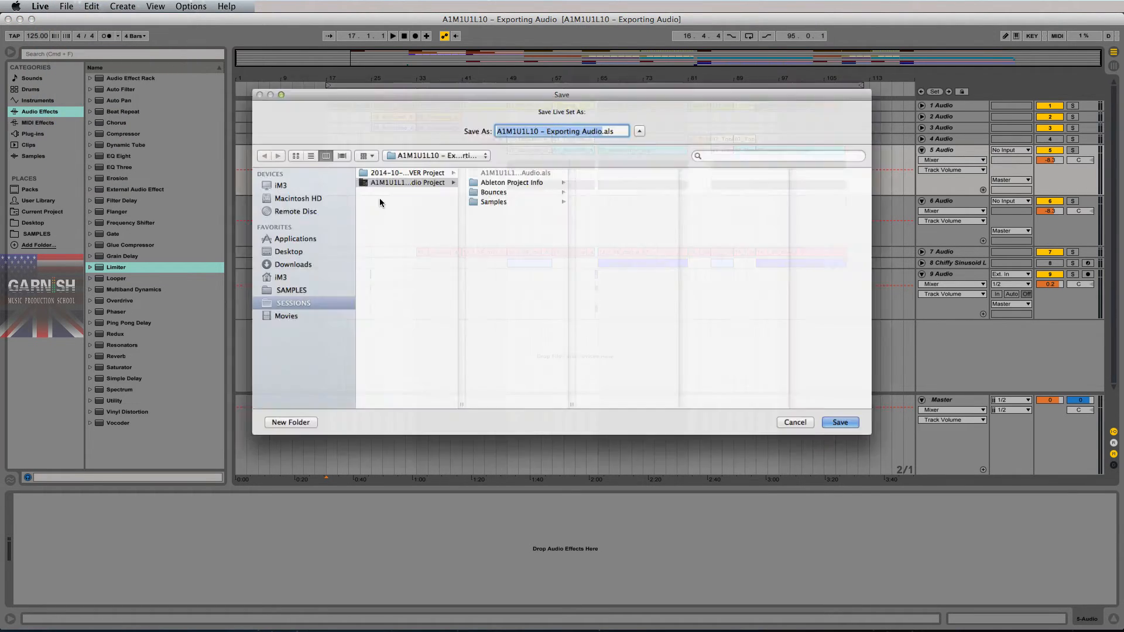
click(625, 119)
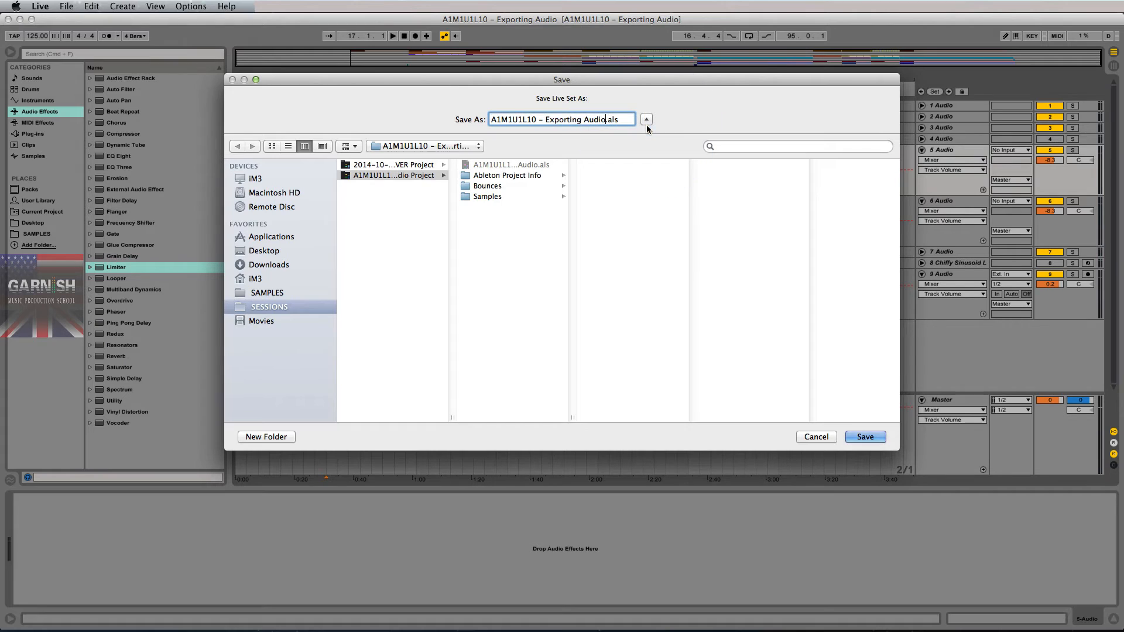
text(.02.)
key(Return)
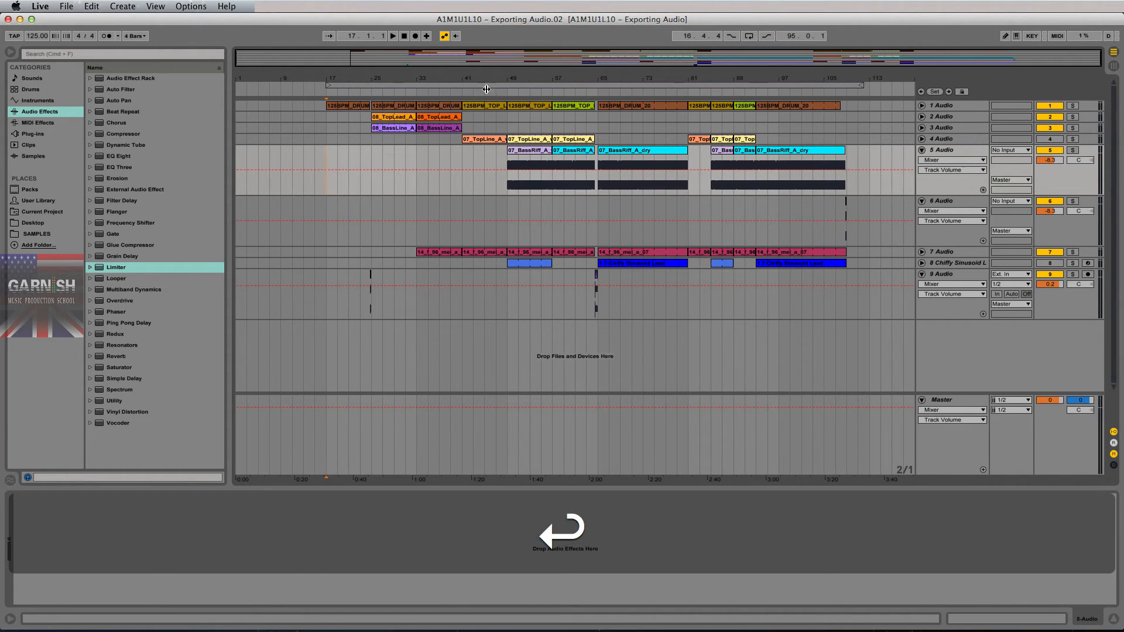
- Collect all media into the project and save
click(68, 6)
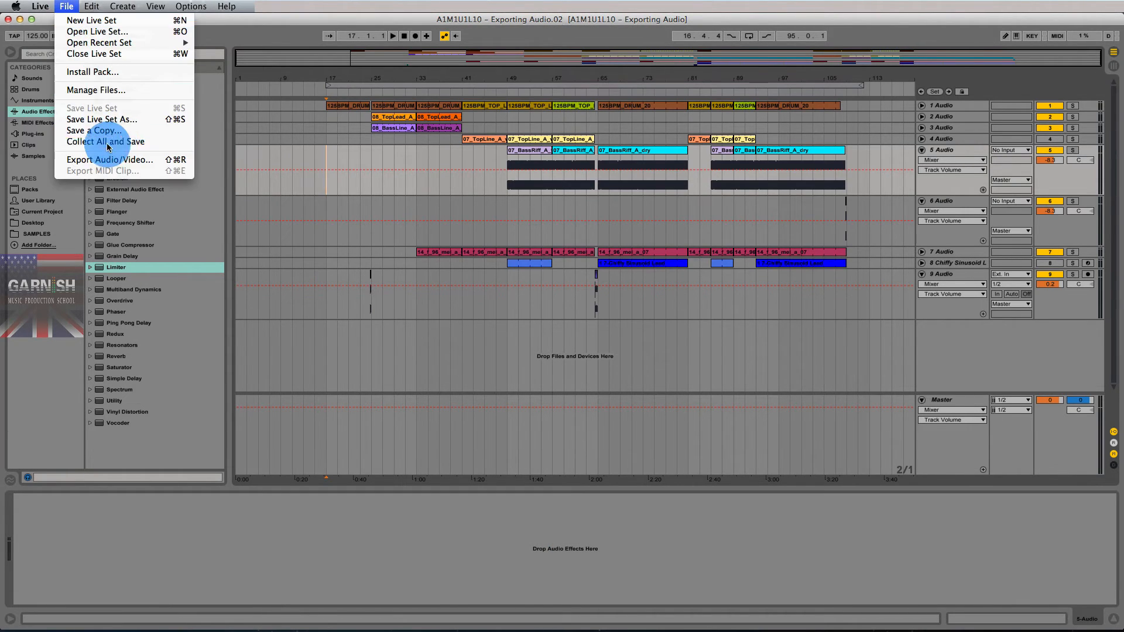
click(111, 142)
click(656, 363)
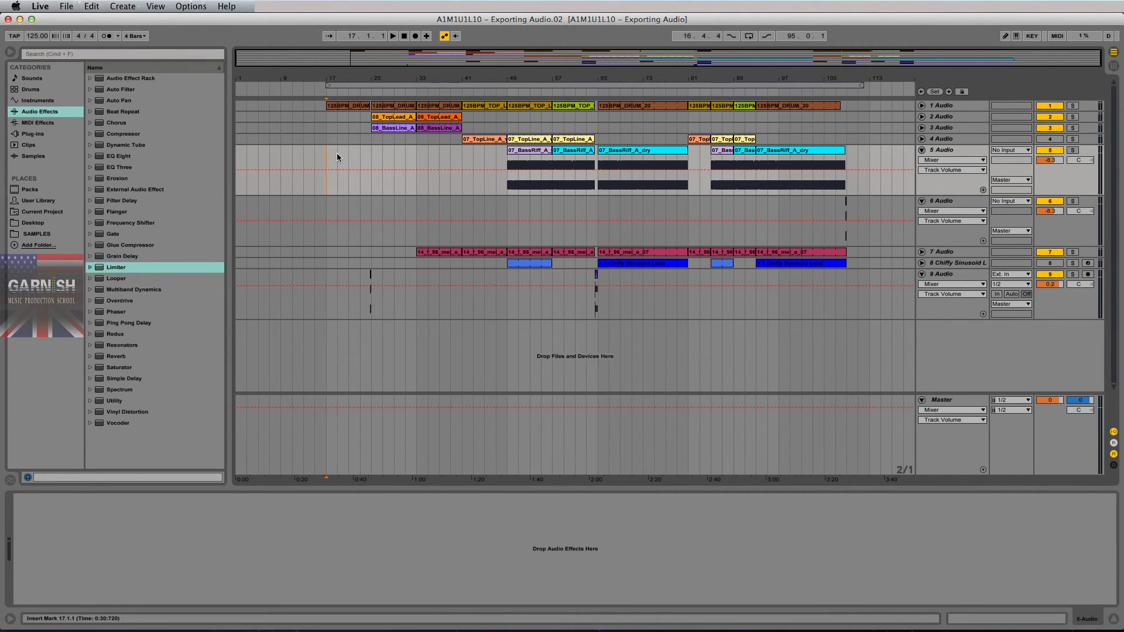
- Audition the song, jumping through bars 25, 41, 49, 65, 81, then play from the ending
key(space)
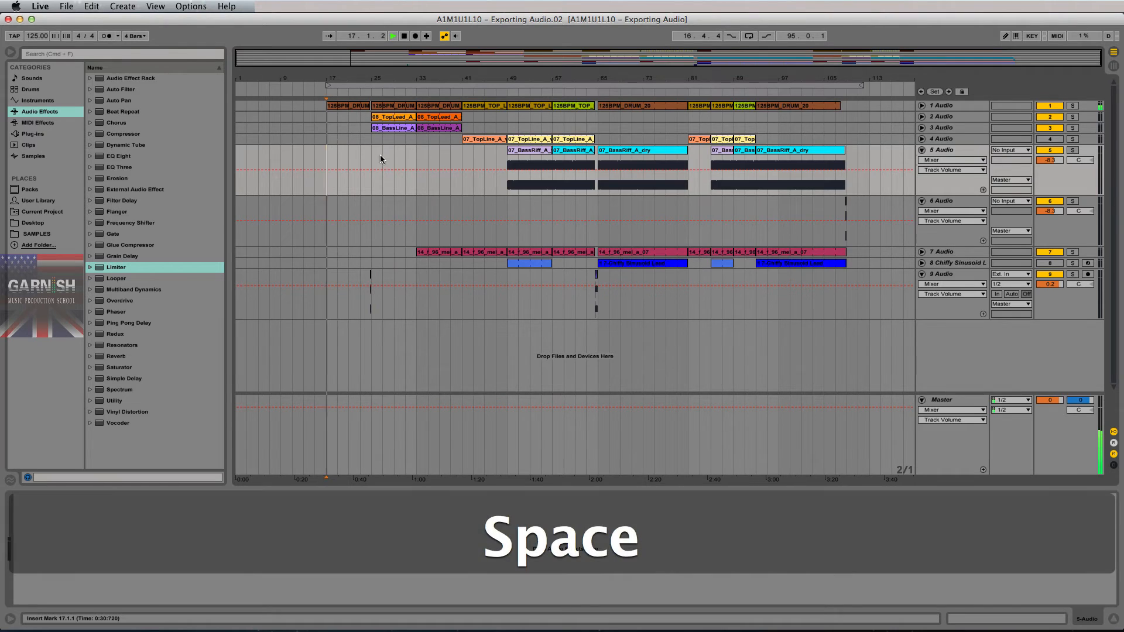
click(372, 158)
click(462, 155)
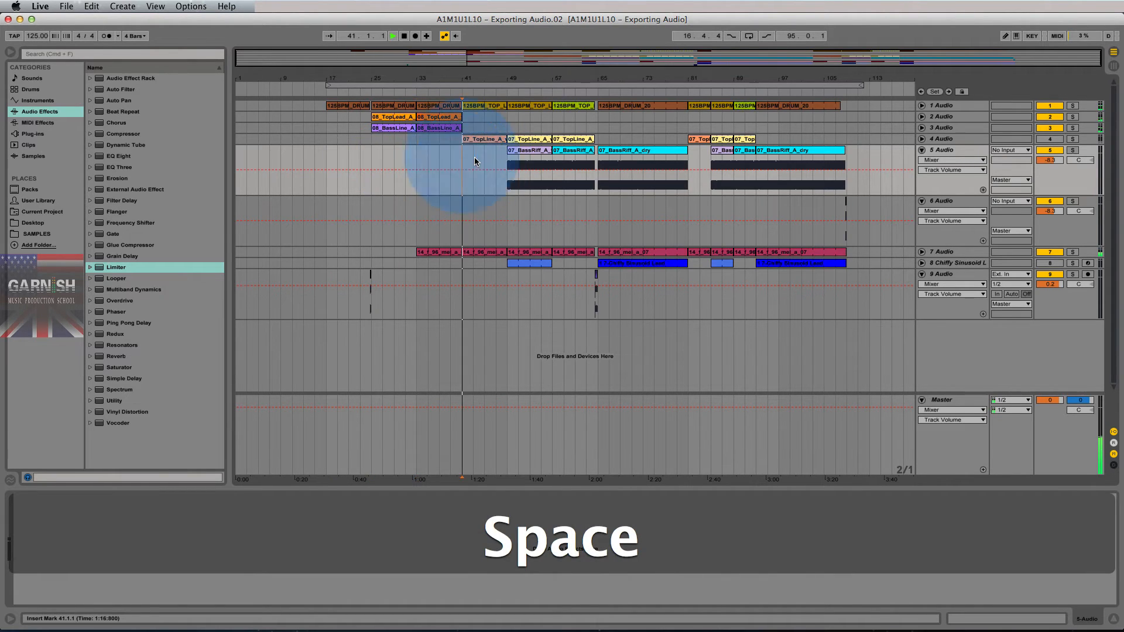
click(506, 161)
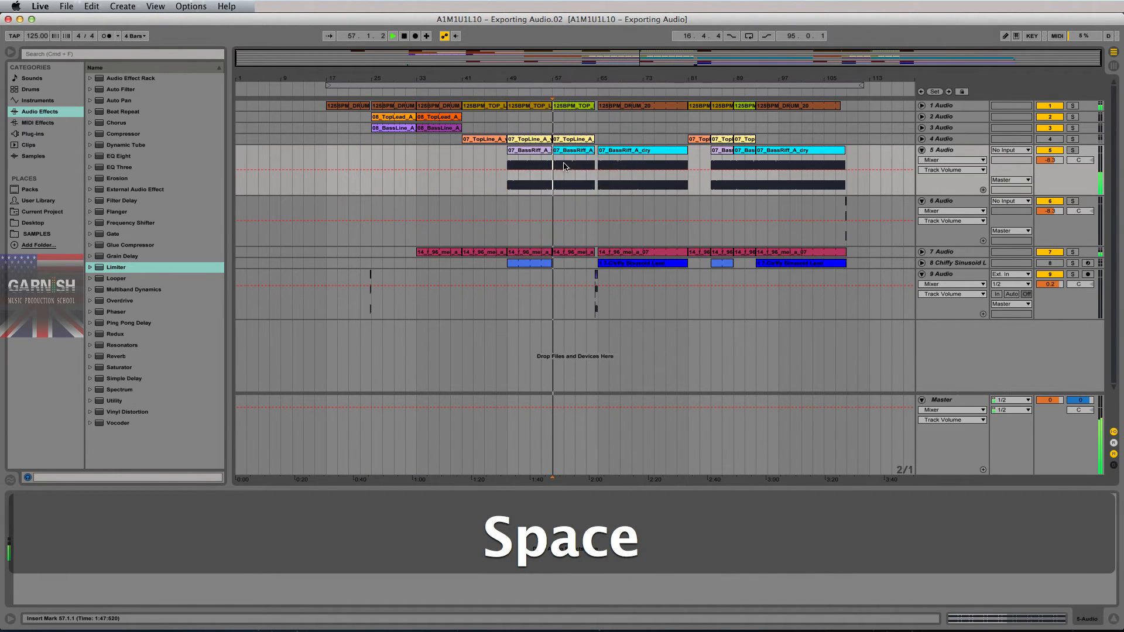
click(598, 163)
click(686, 168)
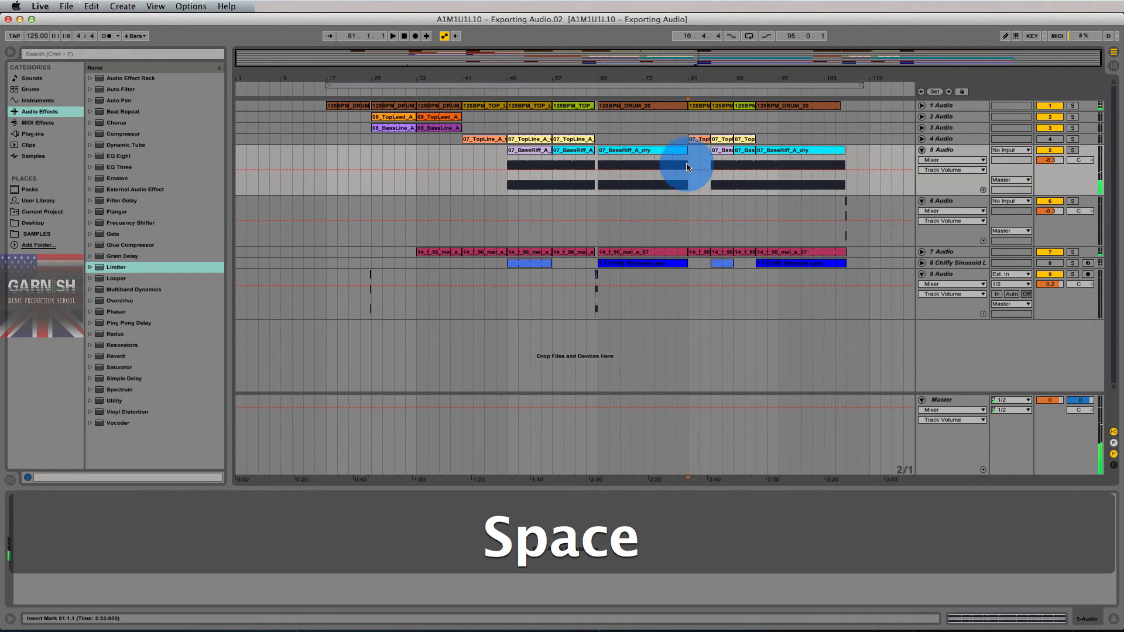
key(space)
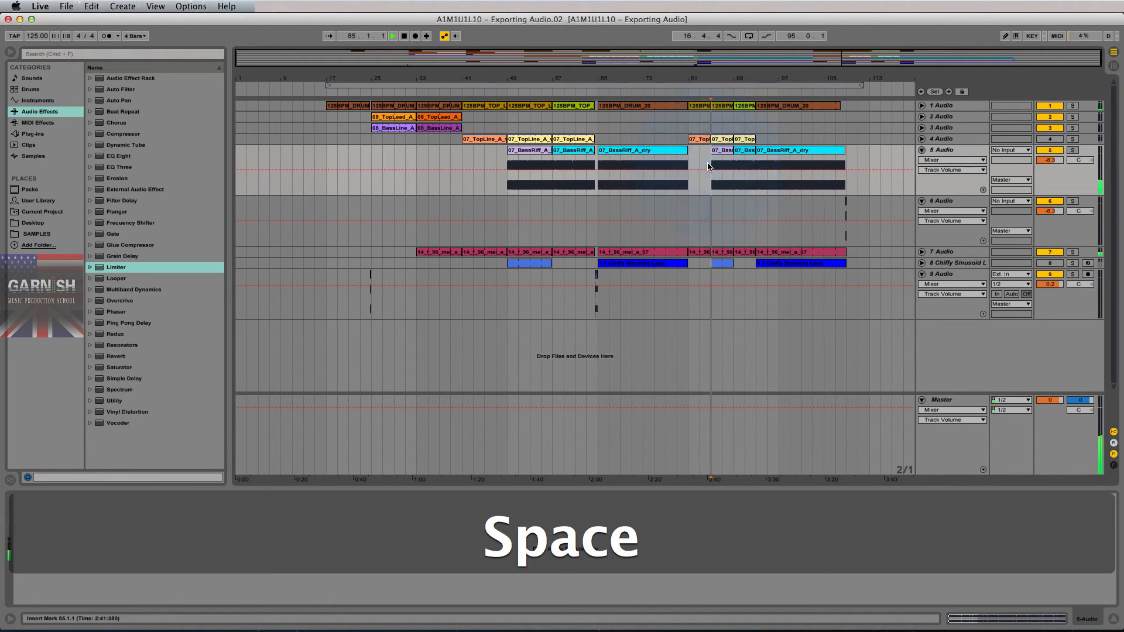
click(748, 164)
click(843, 166)
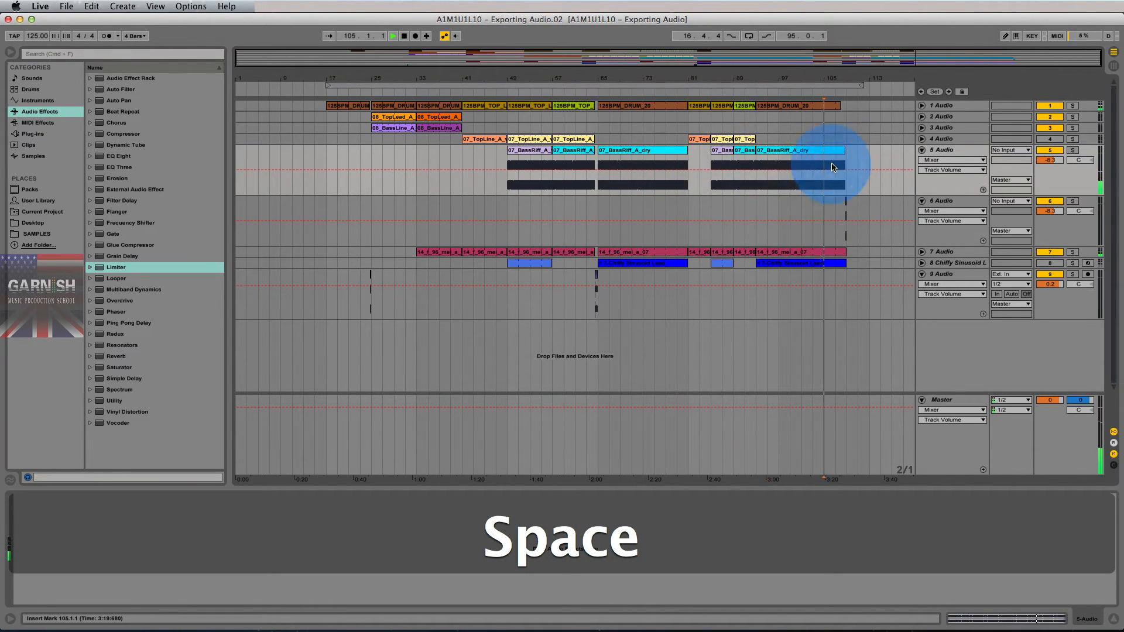
key(space)
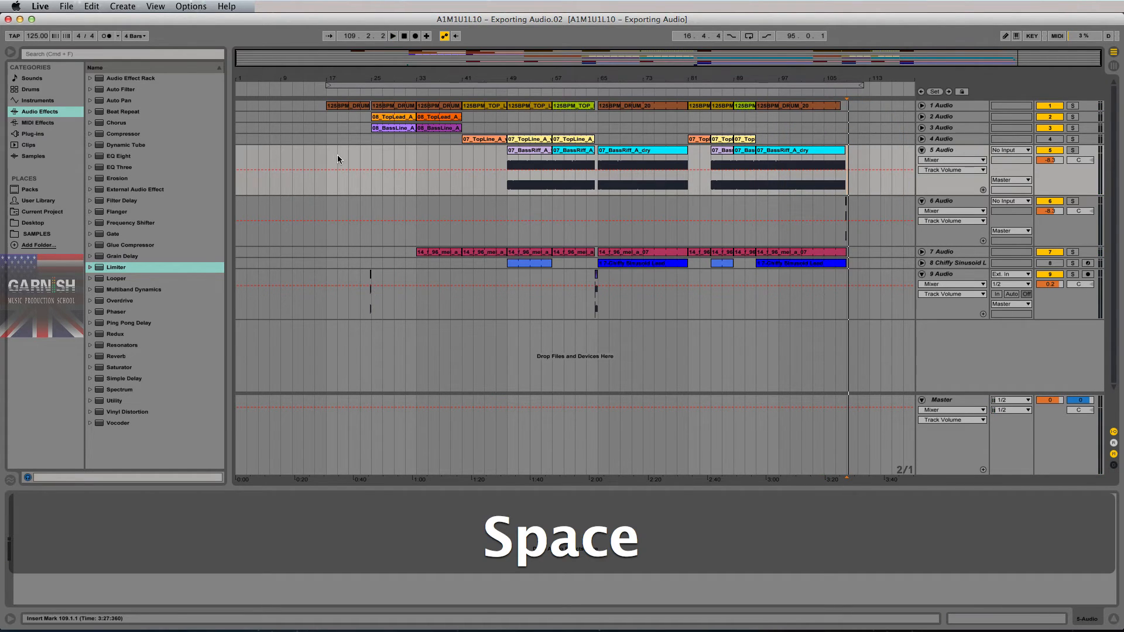
- Loop bars 17–109 across all tracks, verify the start at bar 17, then turn looping off
click(326, 164)
drag(328, 164, 845, 171)
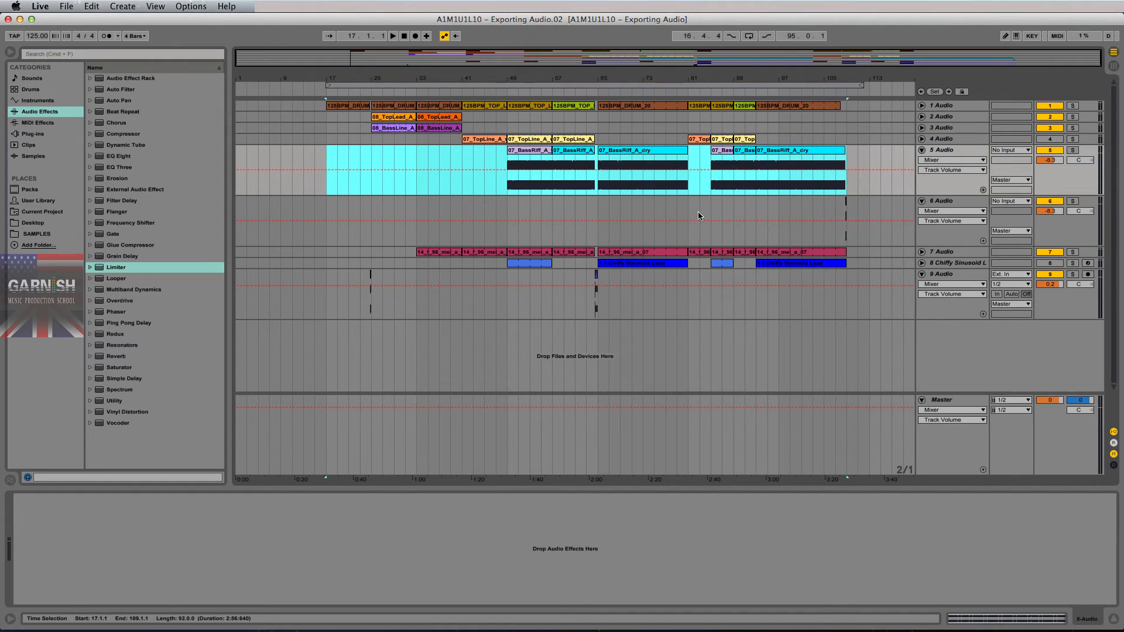
key(super+l)
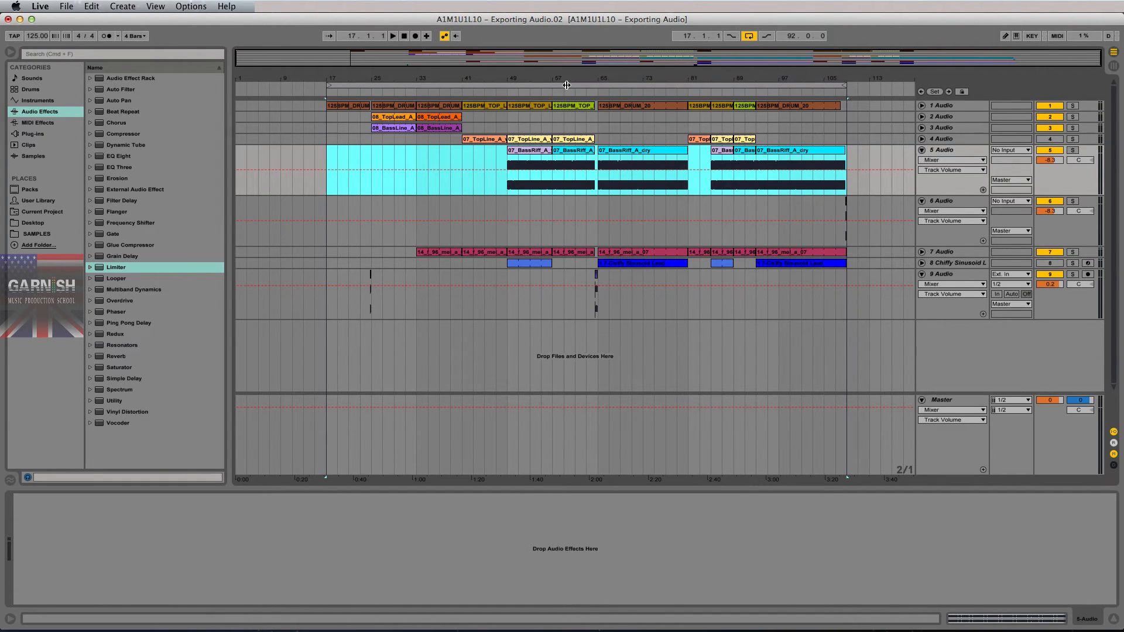
click(567, 85)
drag(317, 73, 317, 73)
mouse_move(696, 73)
mouse_down()
mouse_move(696, 88)
mouse_move(620, 83)
mouse_move(698, 74)
mouse_up()
click(692, 101)
drag(880, 74, 878, 74)
click(403, 202)
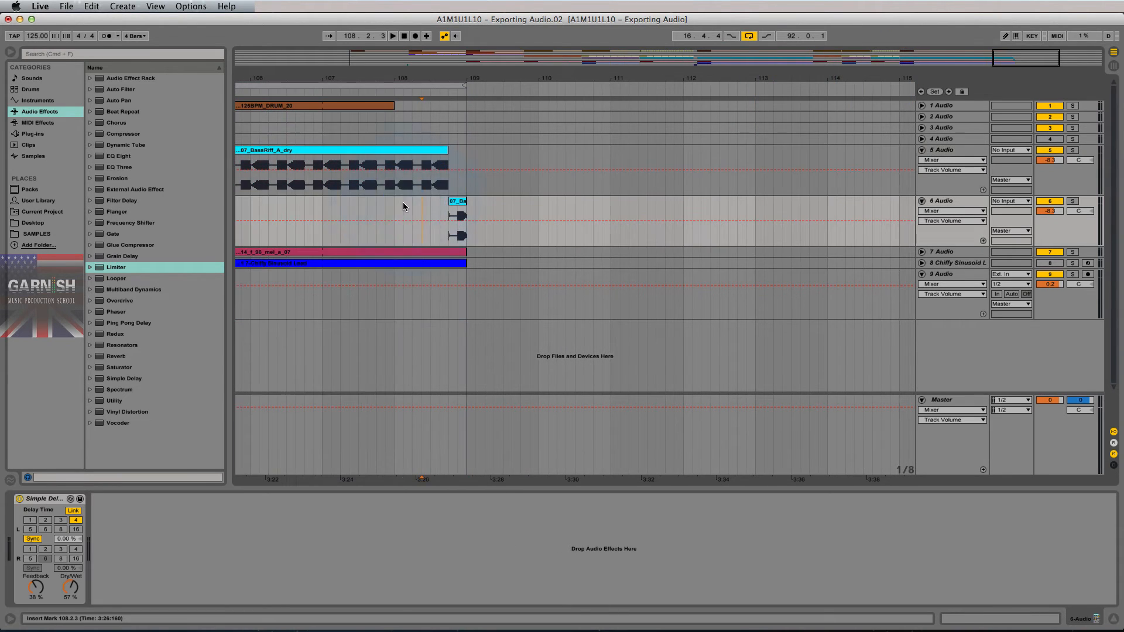
click(748, 37)
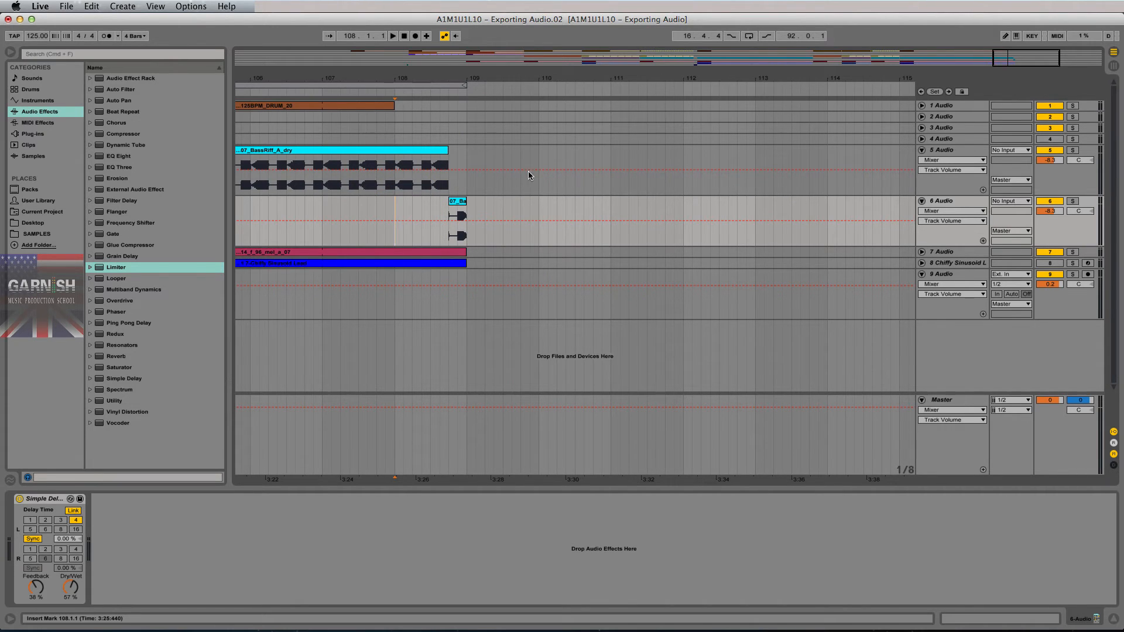
- Listen to track 6's delay tail from bar 108, then select all tracks from bar 17 to 112
drag(440, 221, 498, 220)
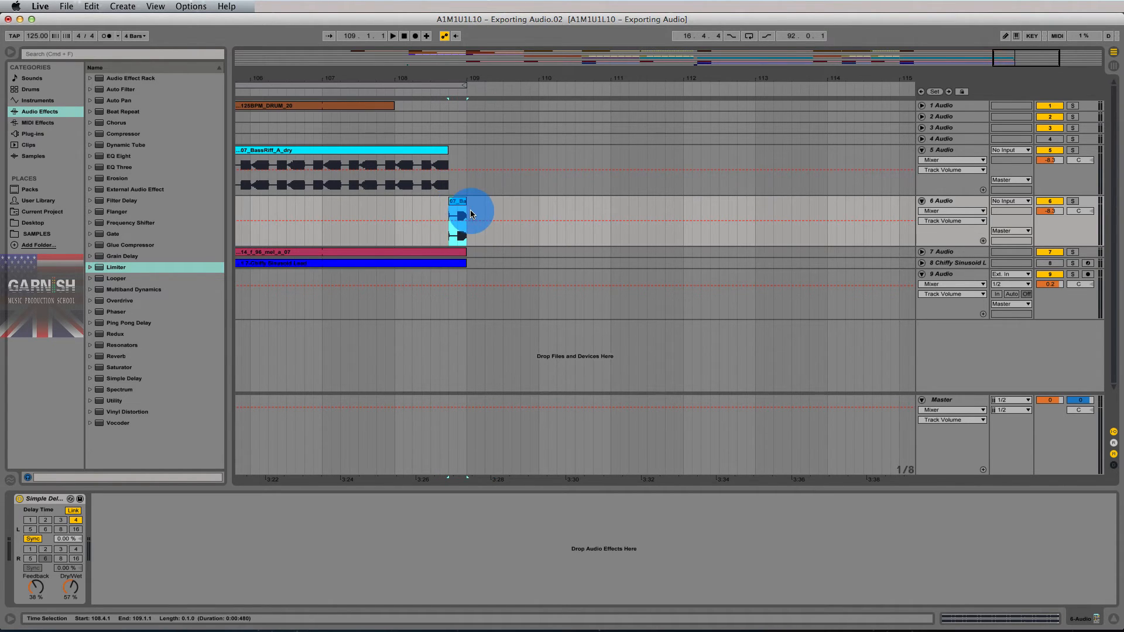
click(395, 213)
key(space)
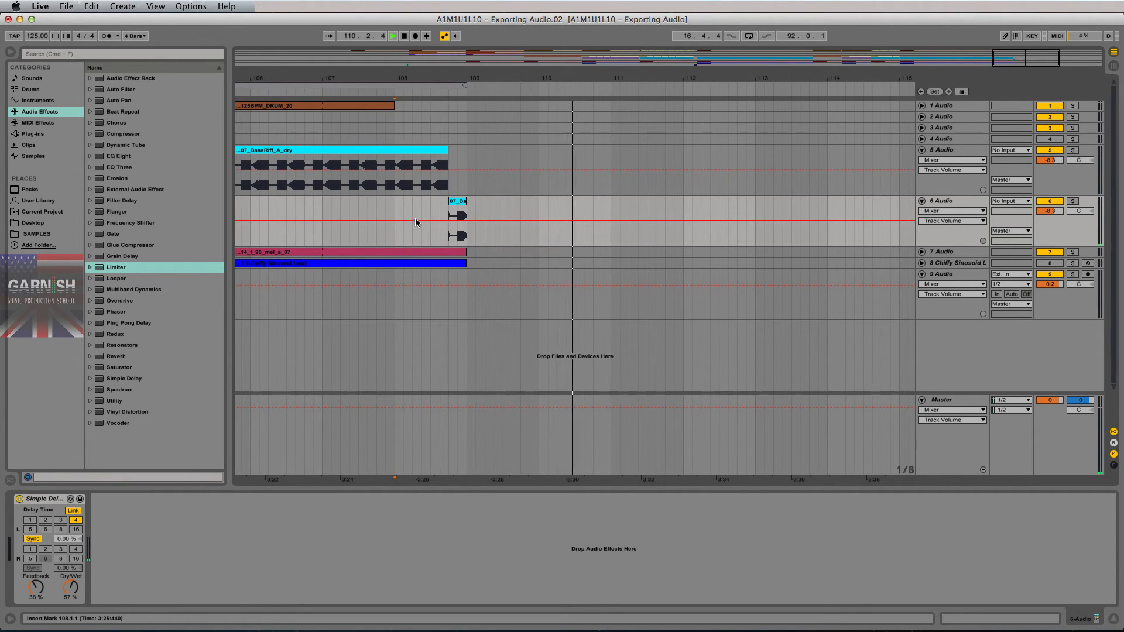
key(space)
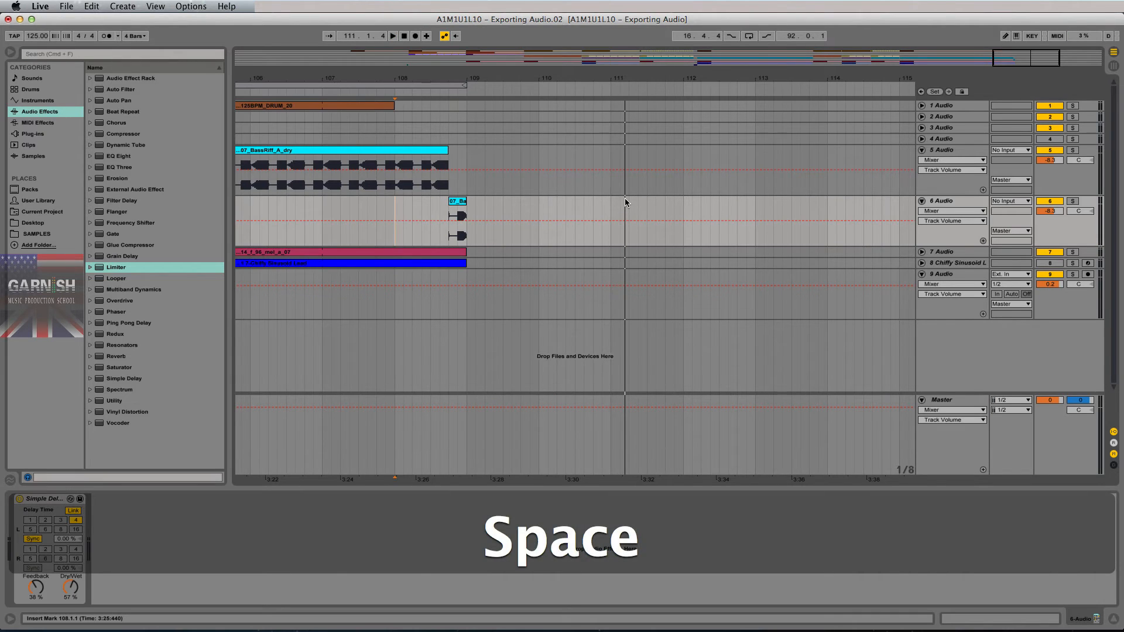
mouse_move(459, 85)
mouse_down()
mouse_move(690, 101)
mouse_move(681, 103)
mouse_up()
drag(568, 77, 565, 69)
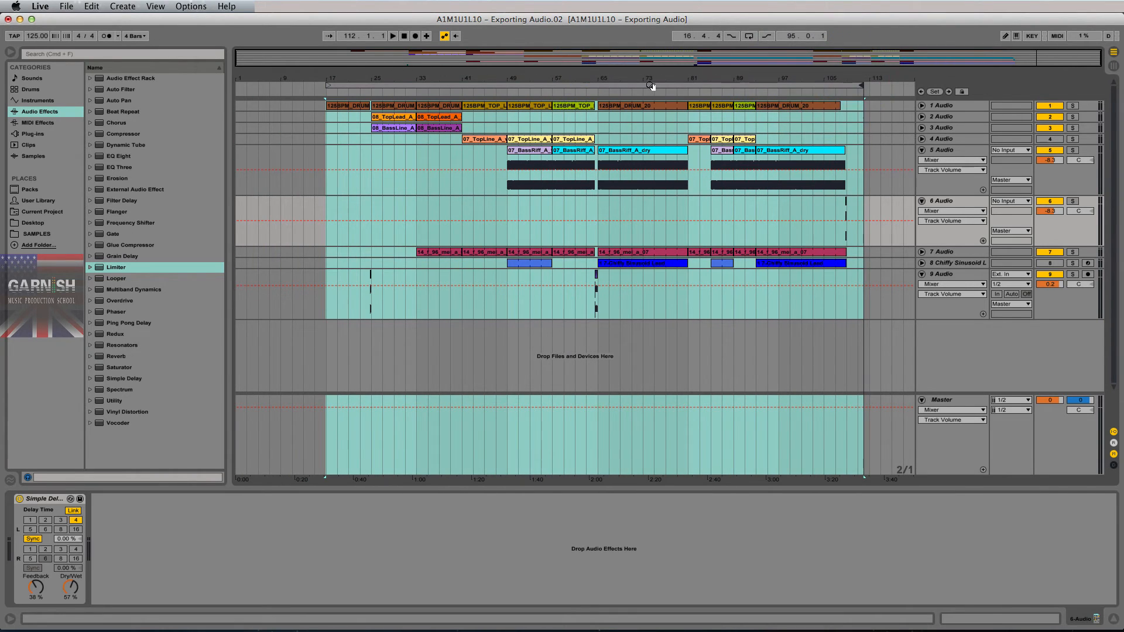
- Show the Master track's Limiter in Session view, then return to the arrangement
key(Tab)
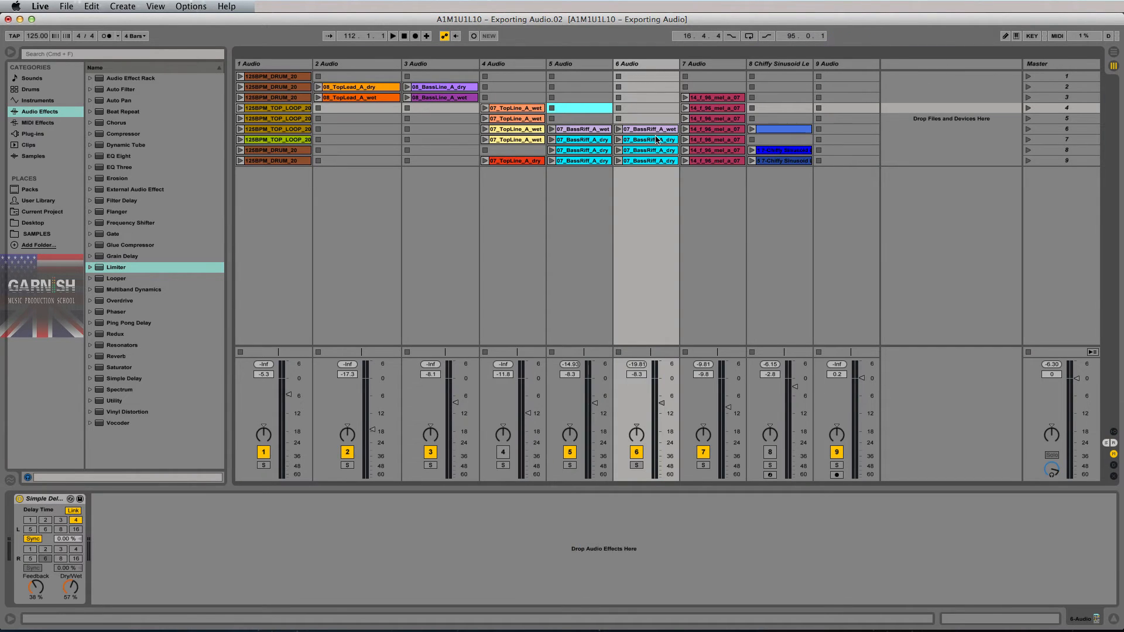
click(1071, 62)
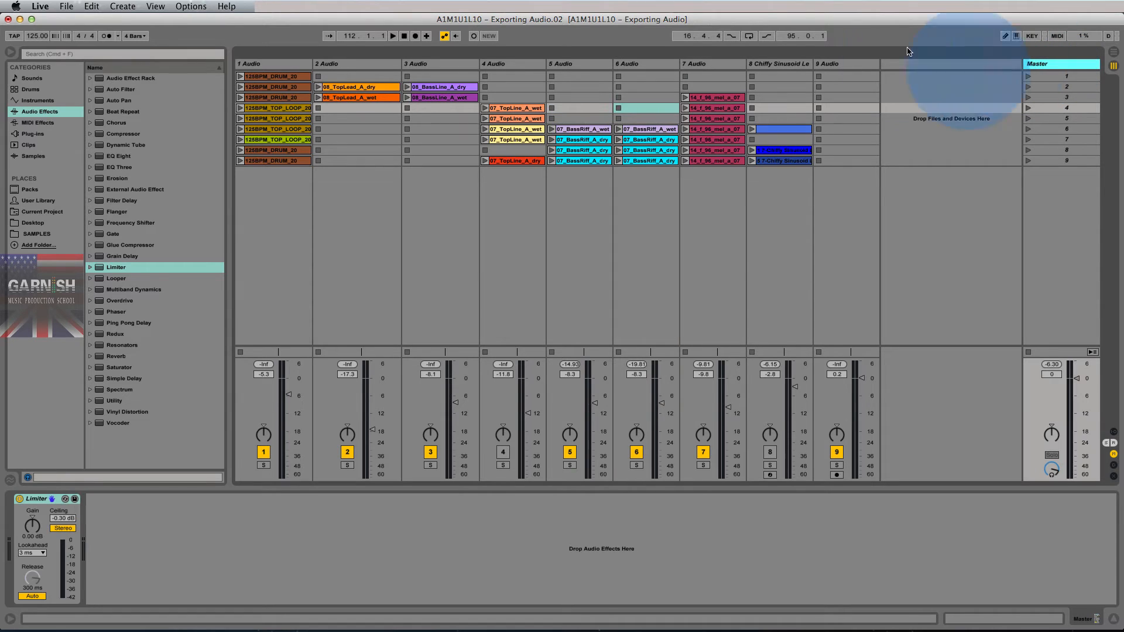
click(26, 495)
key(Tab)
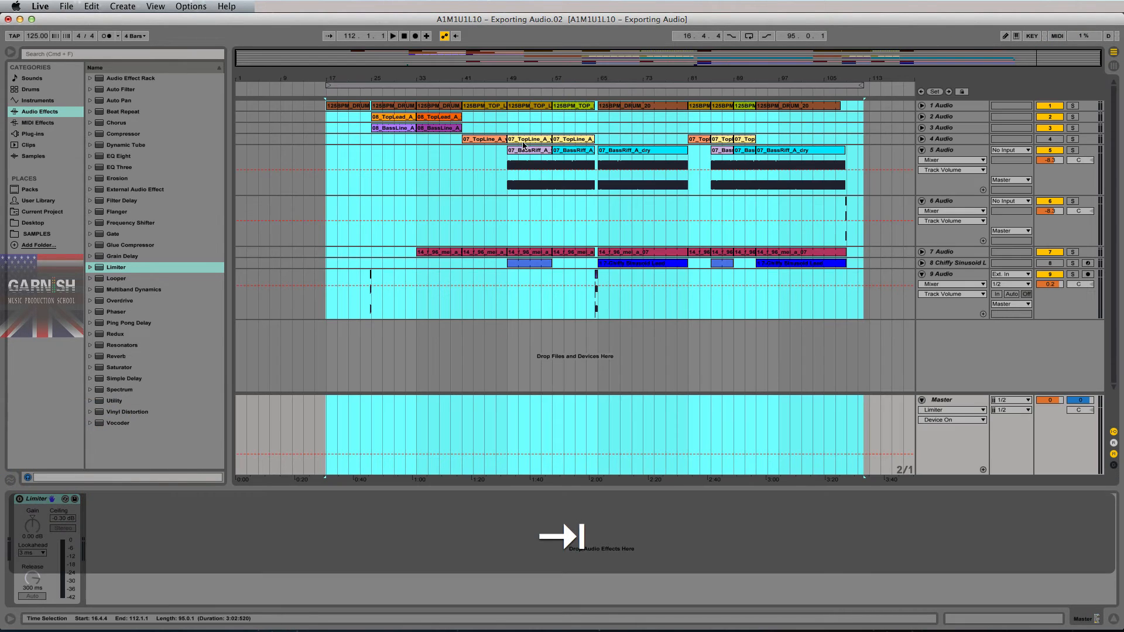
- Play from bar 49 and watch the Master peak around -3 dB, resetting the peak reading
click(510, 215)
click(528, 214)
key(space)
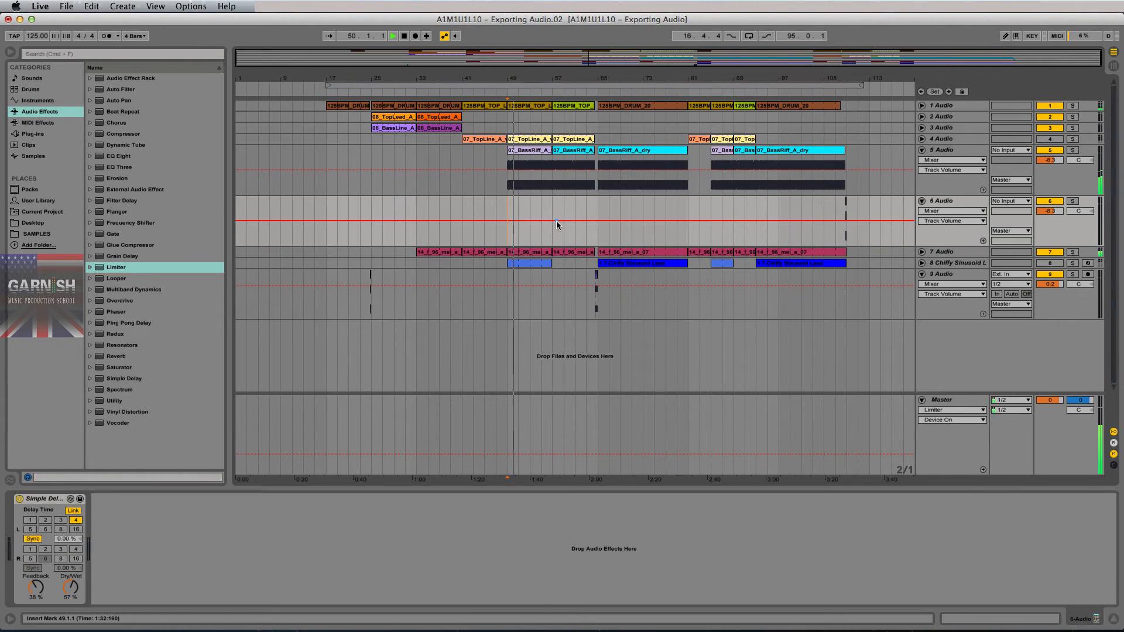
key(Tab)
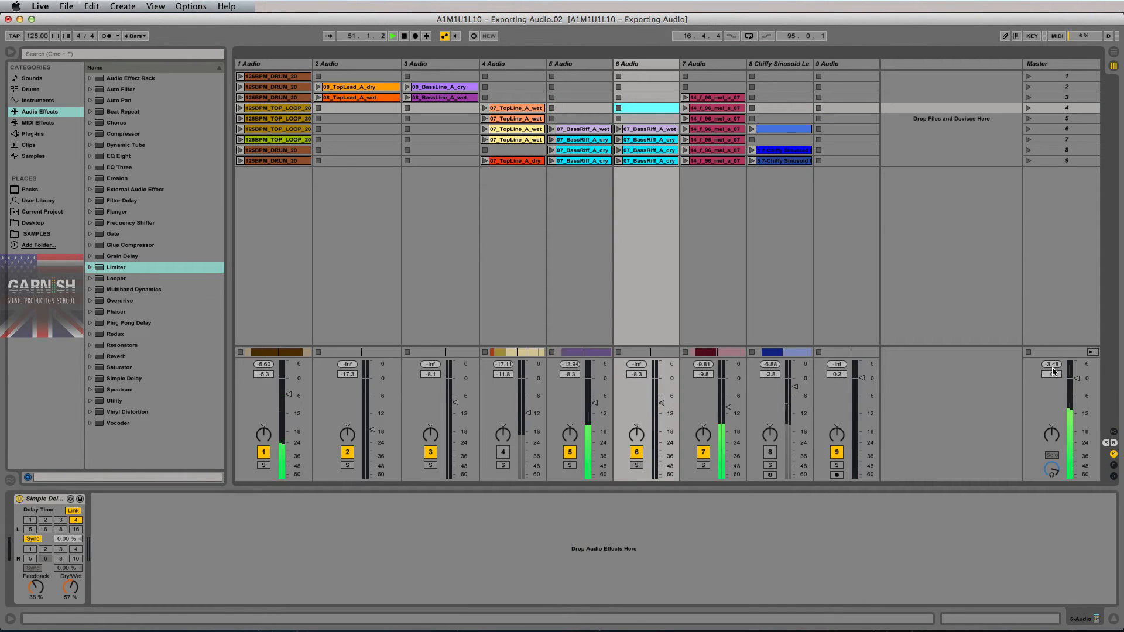
click(1052, 366)
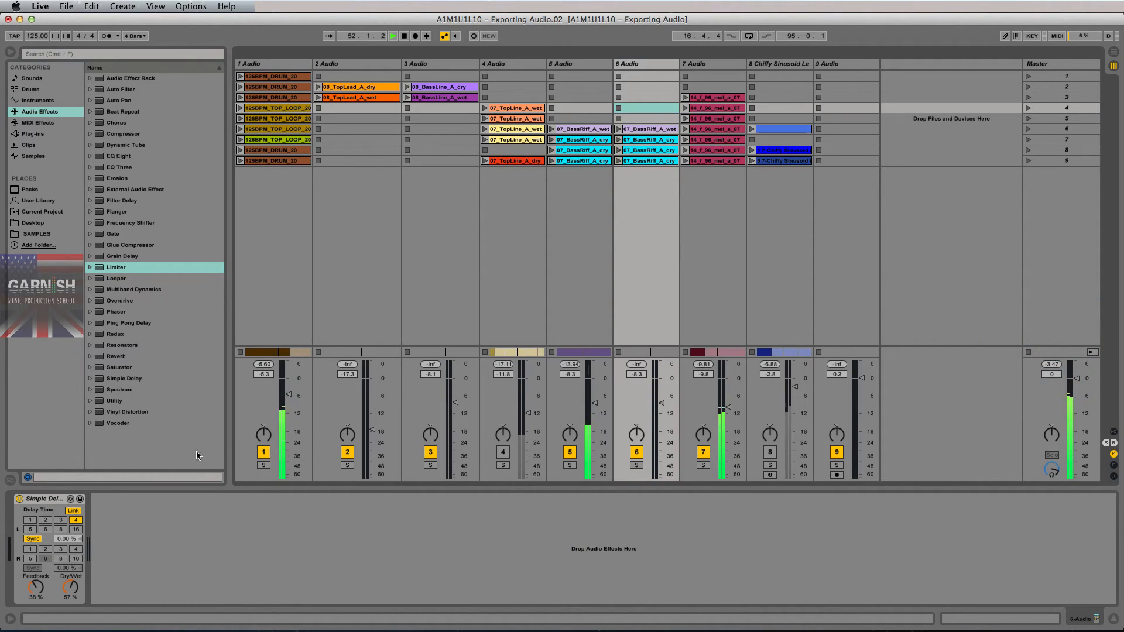
click(1047, 64)
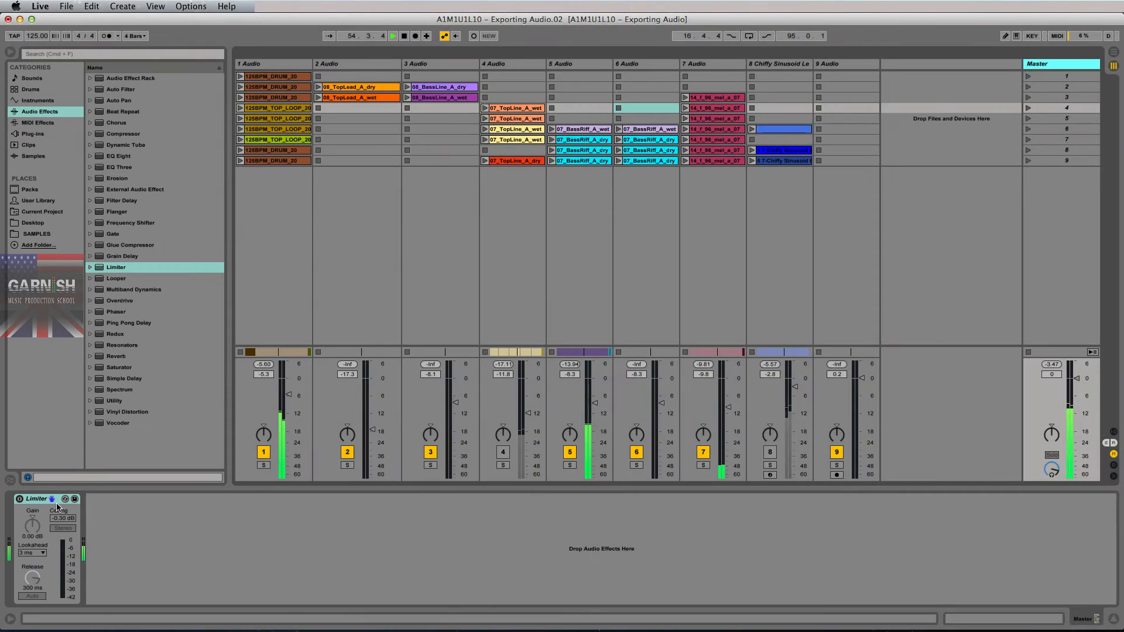
click(1051, 365)
key(Tab)
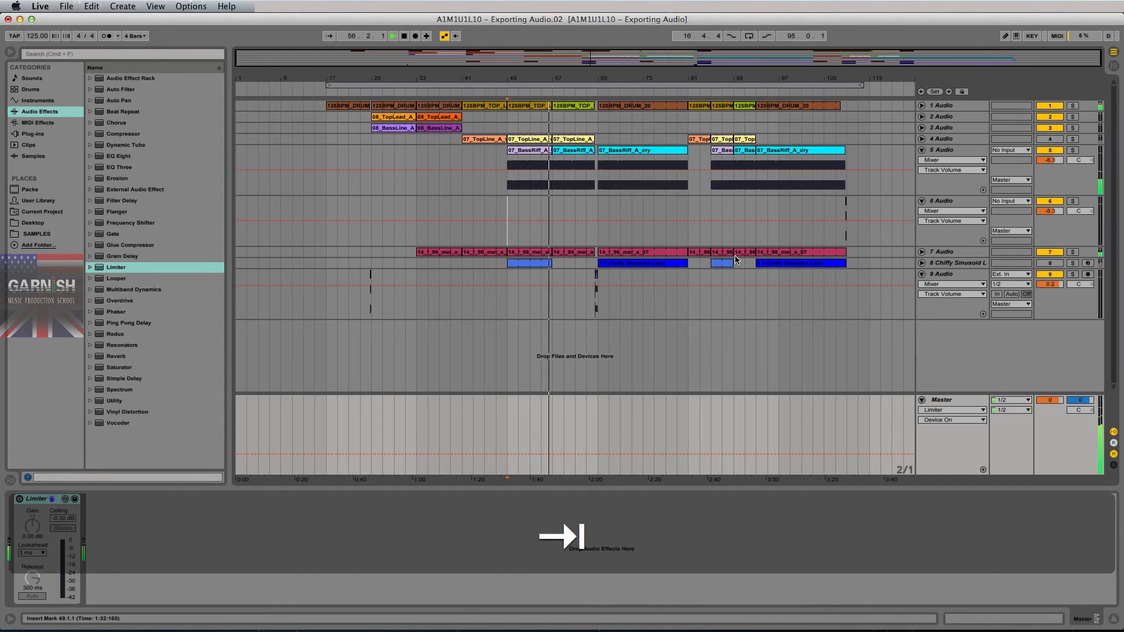
click(598, 205)
key(space)
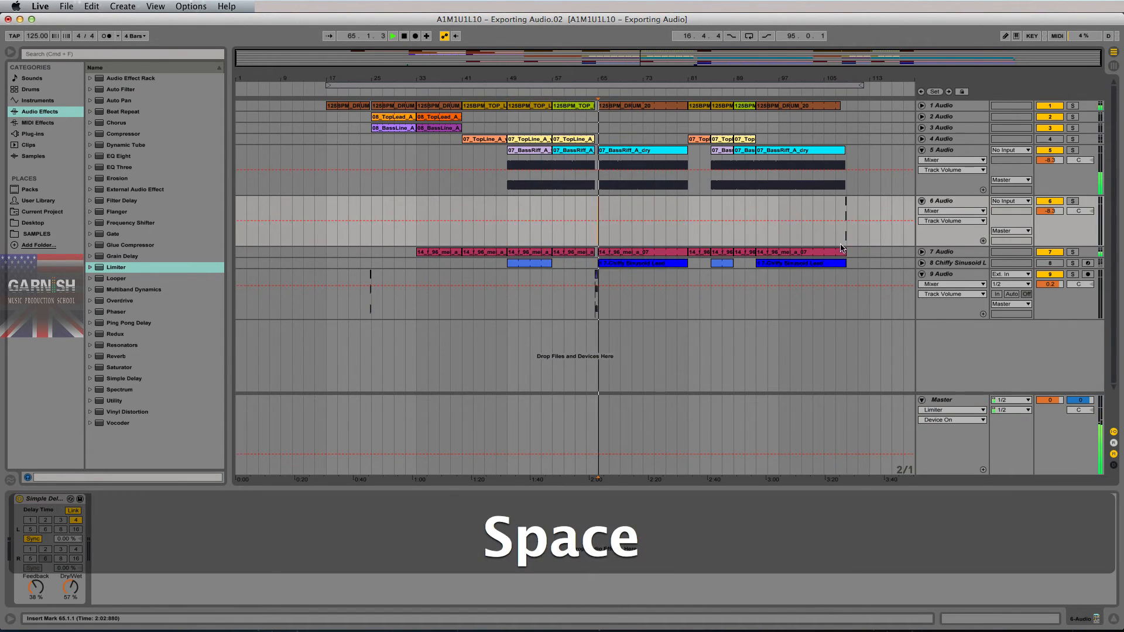
key(Tab)
click(1052, 364)
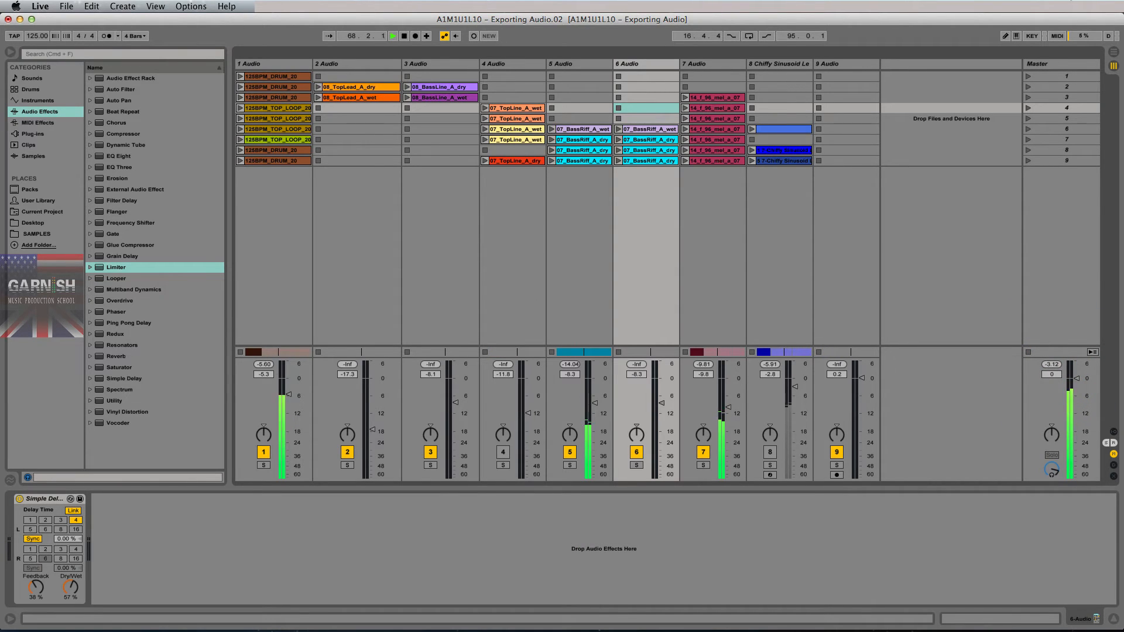
- Stop playback, select the Master's Limiter, return to the arrangement, and save the project
click(1083, 64)
key(space)
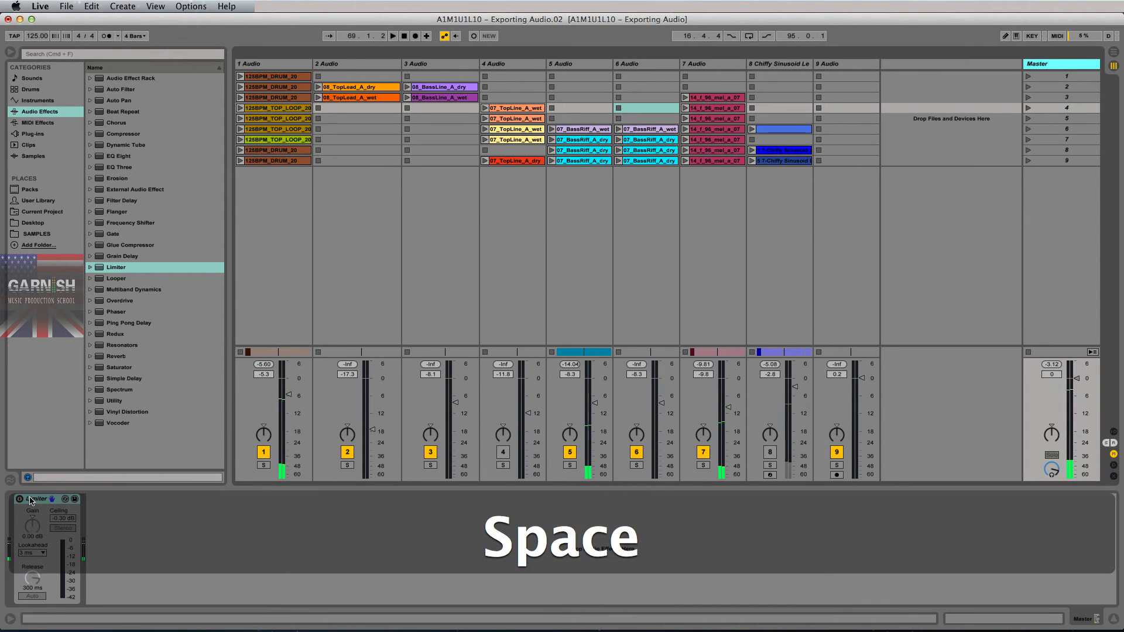
click(25, 471)
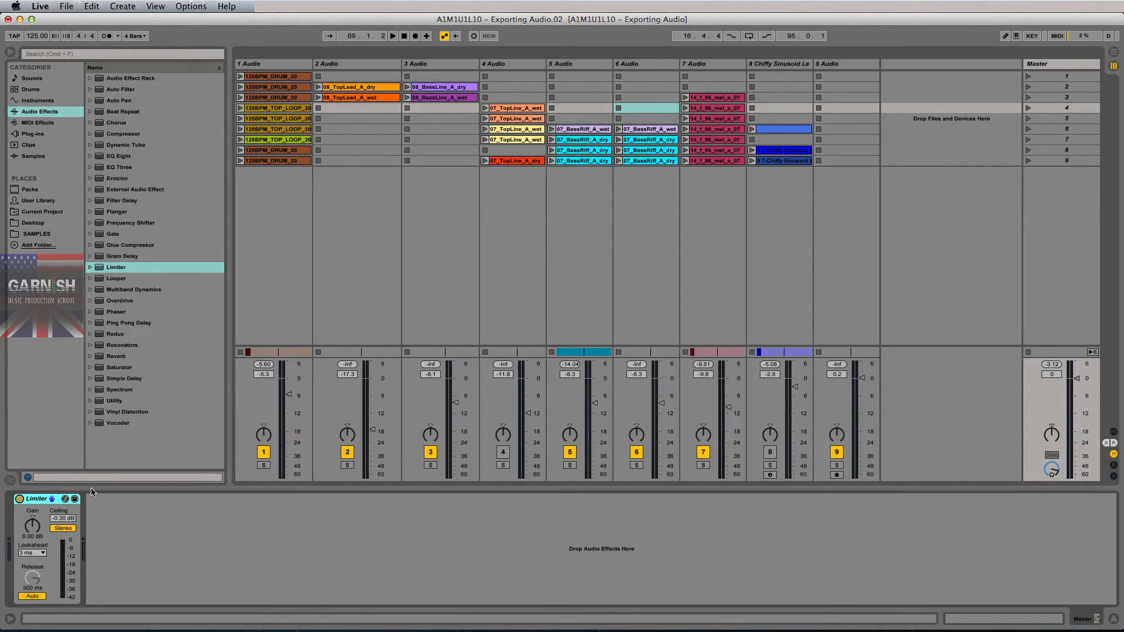
key(Tab)
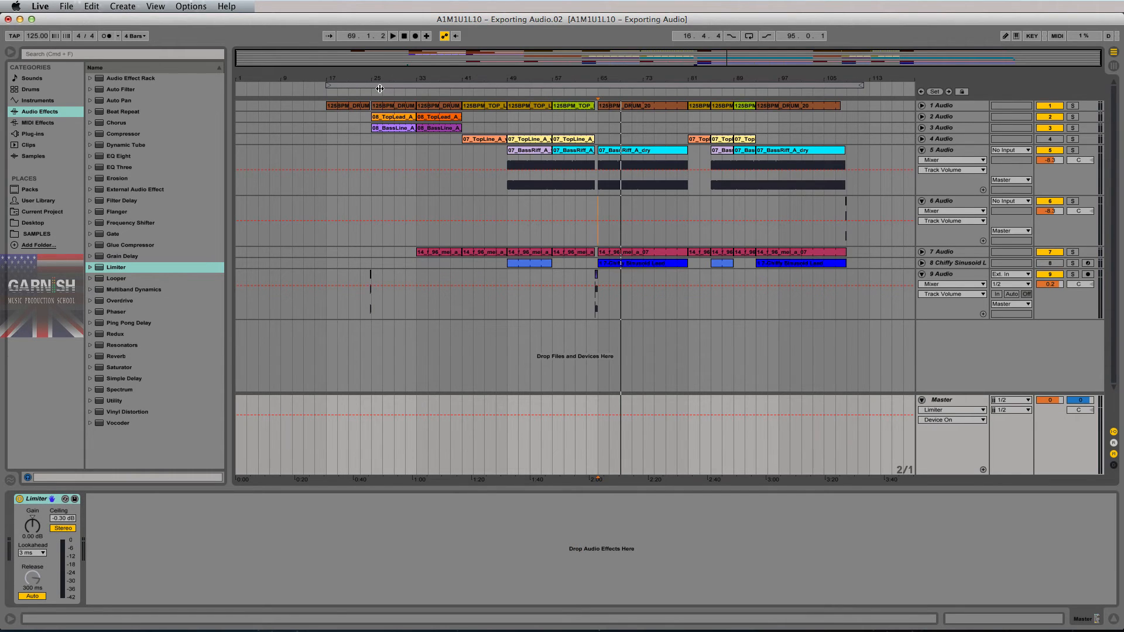
key(super+s)
- Confirm Multicore/Multiprocessor Support is On in CPU preferences, close Preferences, and place the insert marker at bar 17
key(super+comma)
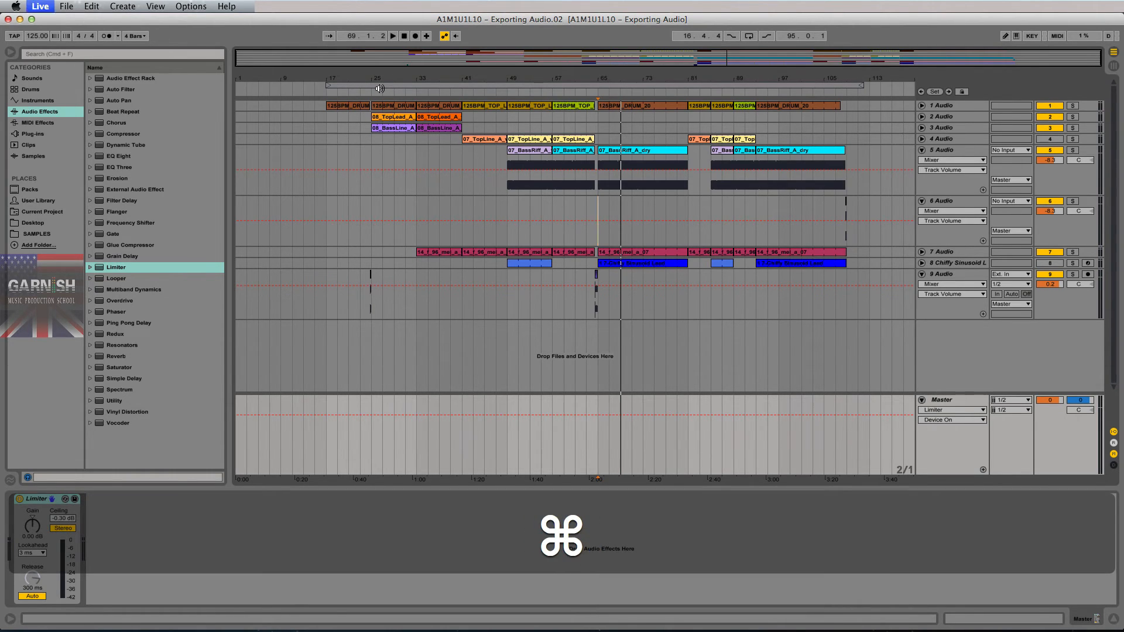
drag(538, 137, 543, 128)
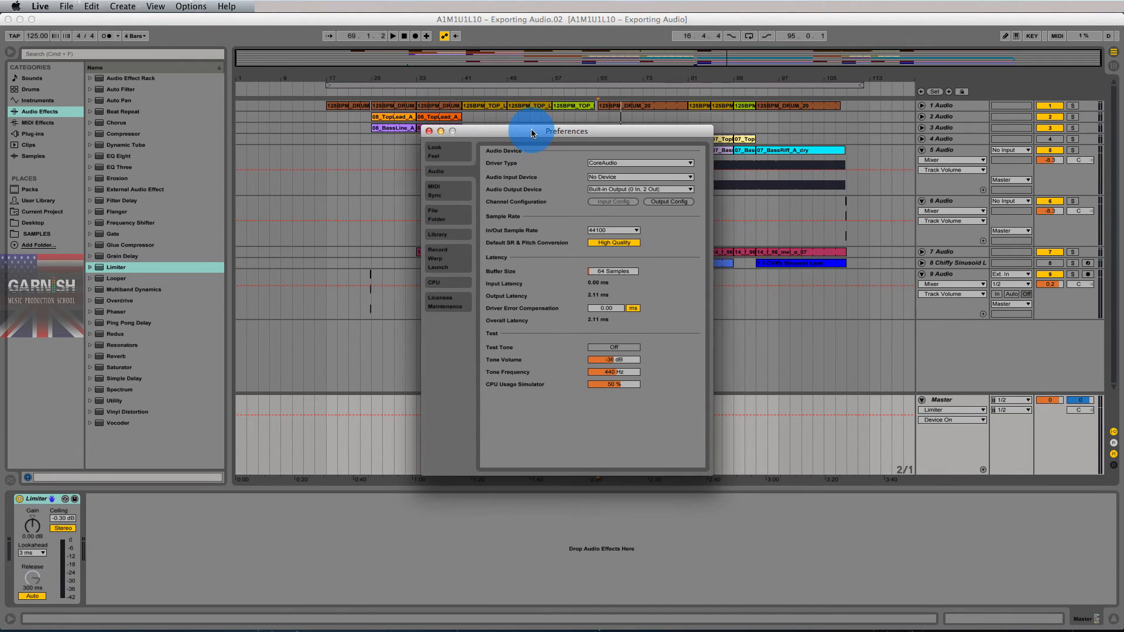
click(464, 285)
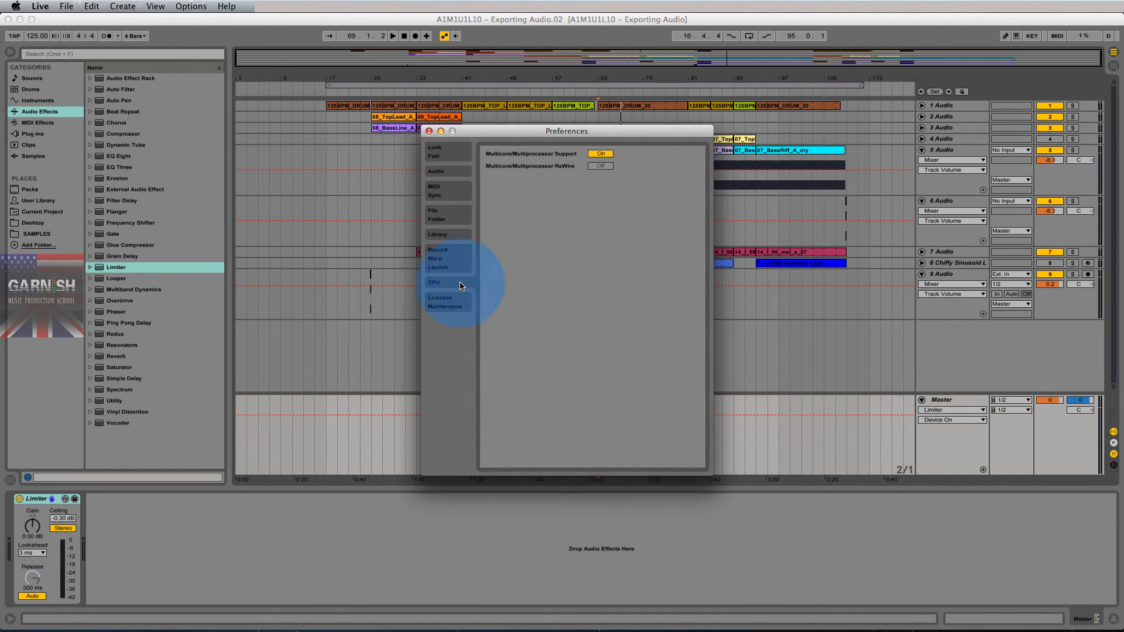
drag(523, 140, 522, 142)
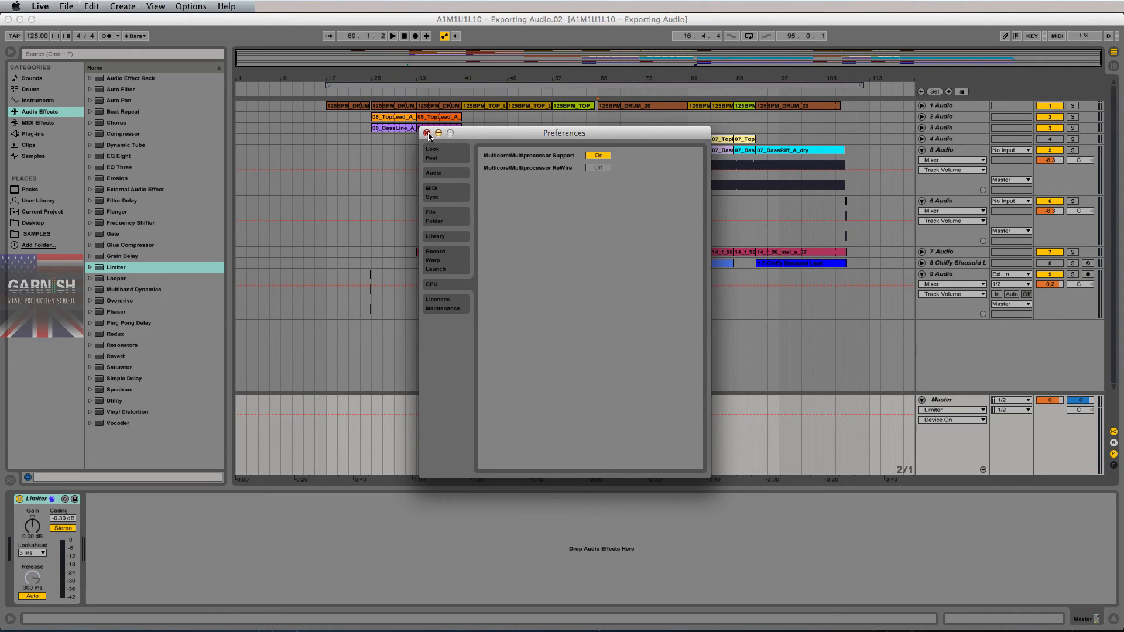
click(427, 132)
click(328, 158)
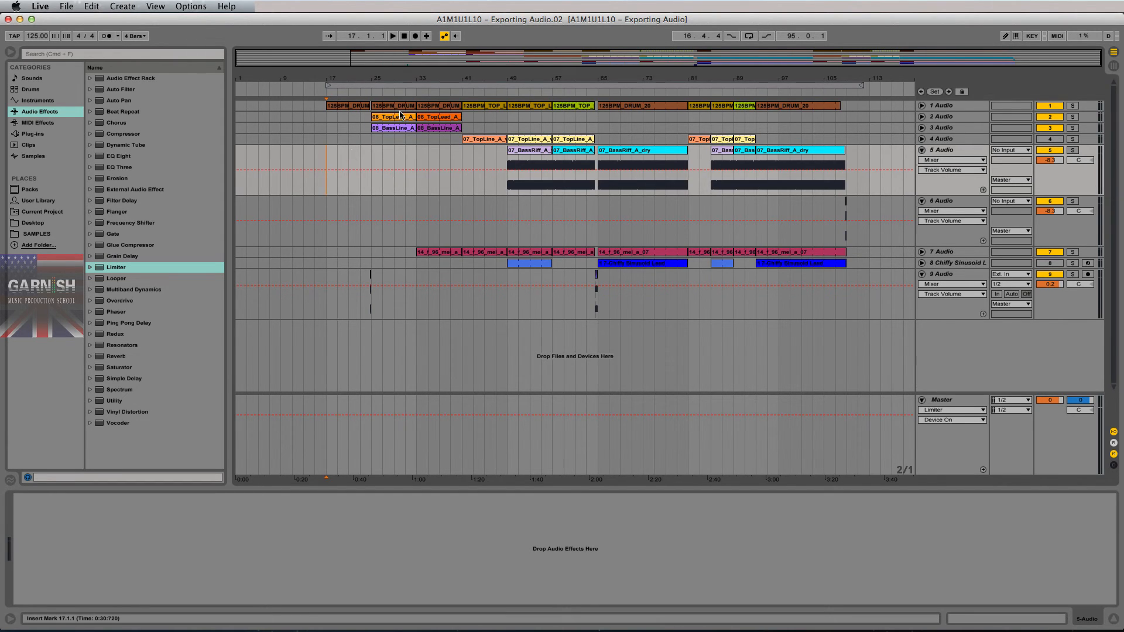
- Select the loop range and export Master as AIFF, 44100 Hz, 16-bit, triangular dither, no analysis file
click(553, 86)
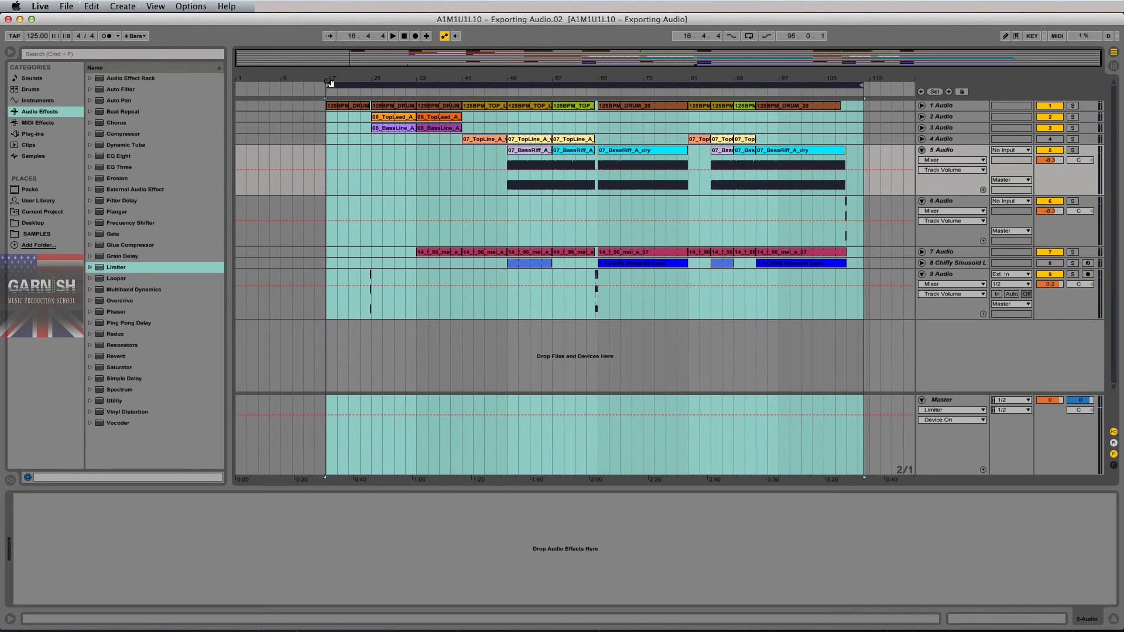
key(super+shift+r)
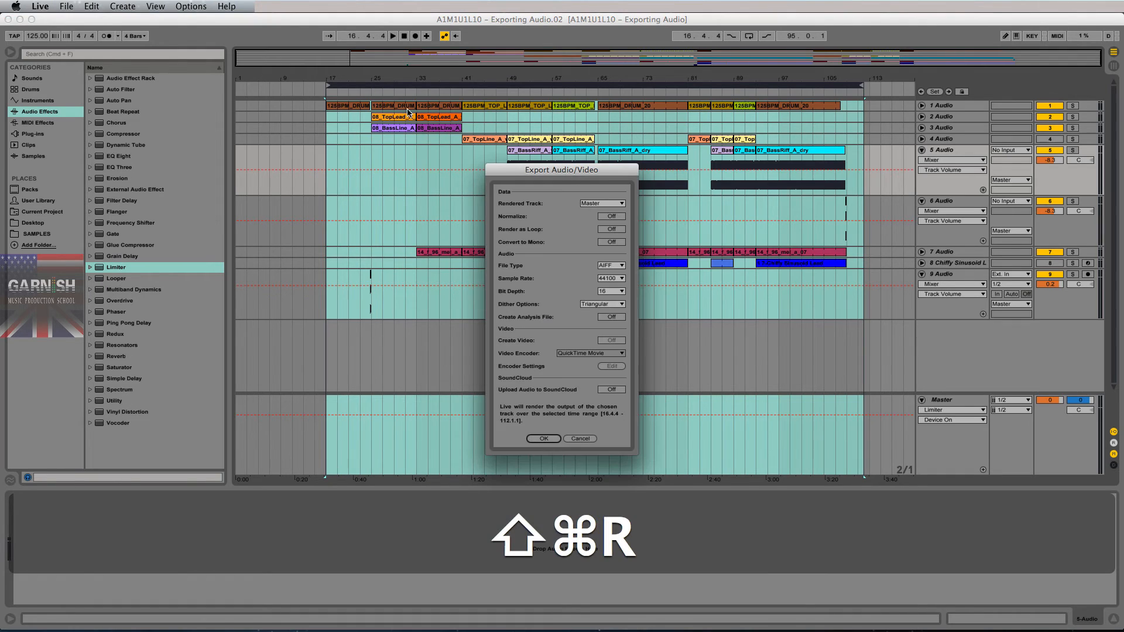
drag(567, 170, 566, 132)
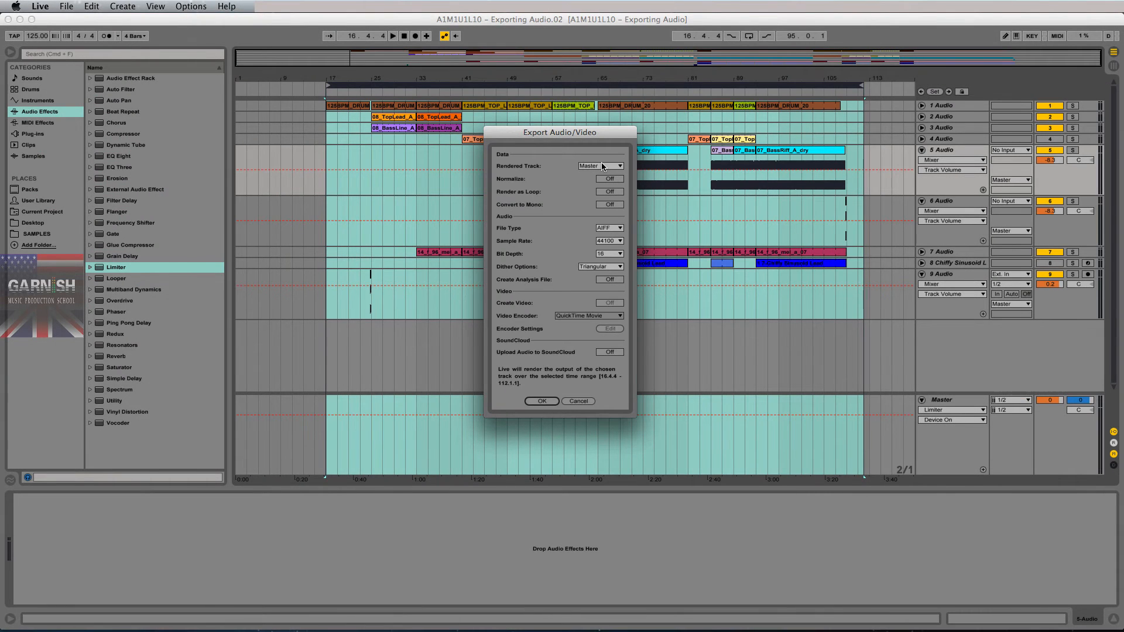
click(603, 166)
click(600, 164)
click(603, 269)
click(606, 279)
click(540, 402)
- Render into Bounces as 'A1M1U1L10 – Exporting Audio.02 -- 16bit 44k1 125bpm Am.aif' and switch to Finder
click(497, 198)
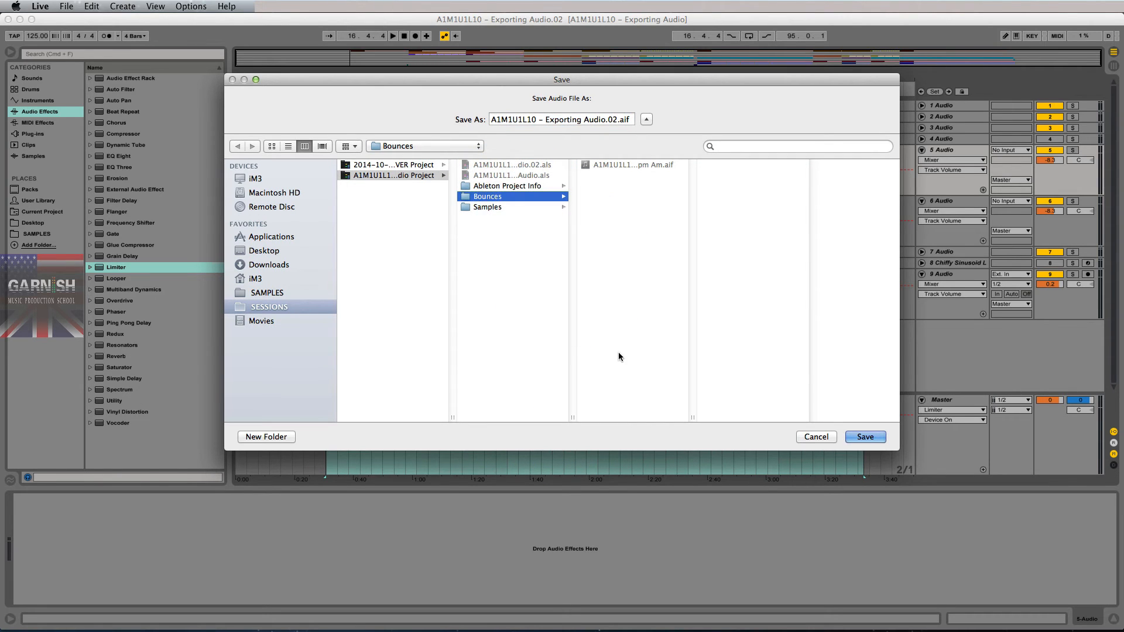
drag(573, 418, 612, 419)
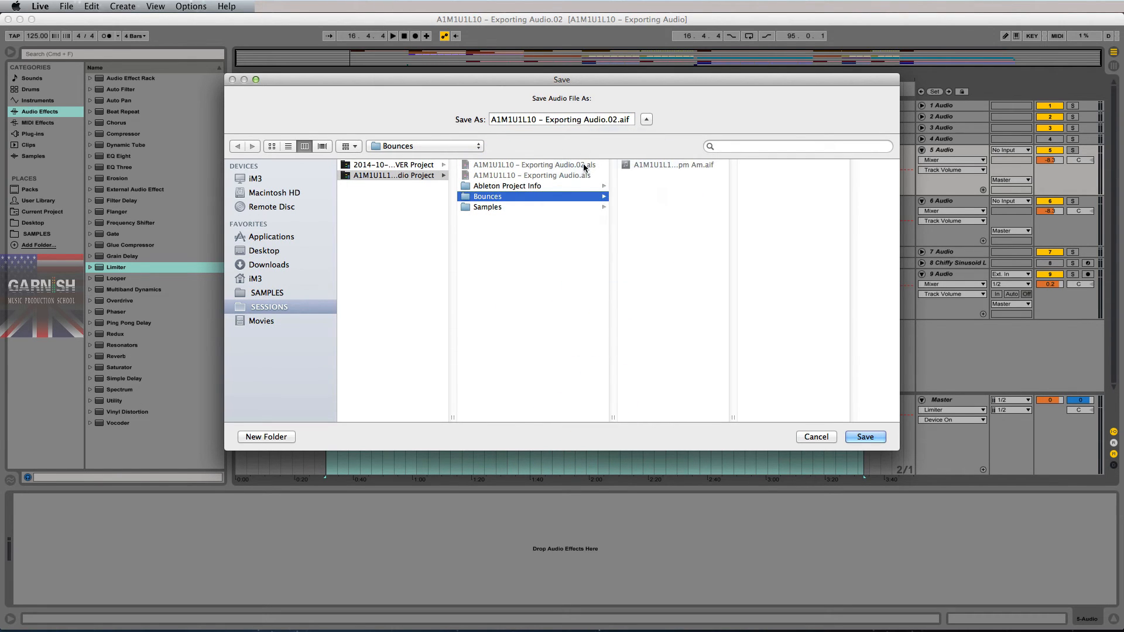
click(617, 120)
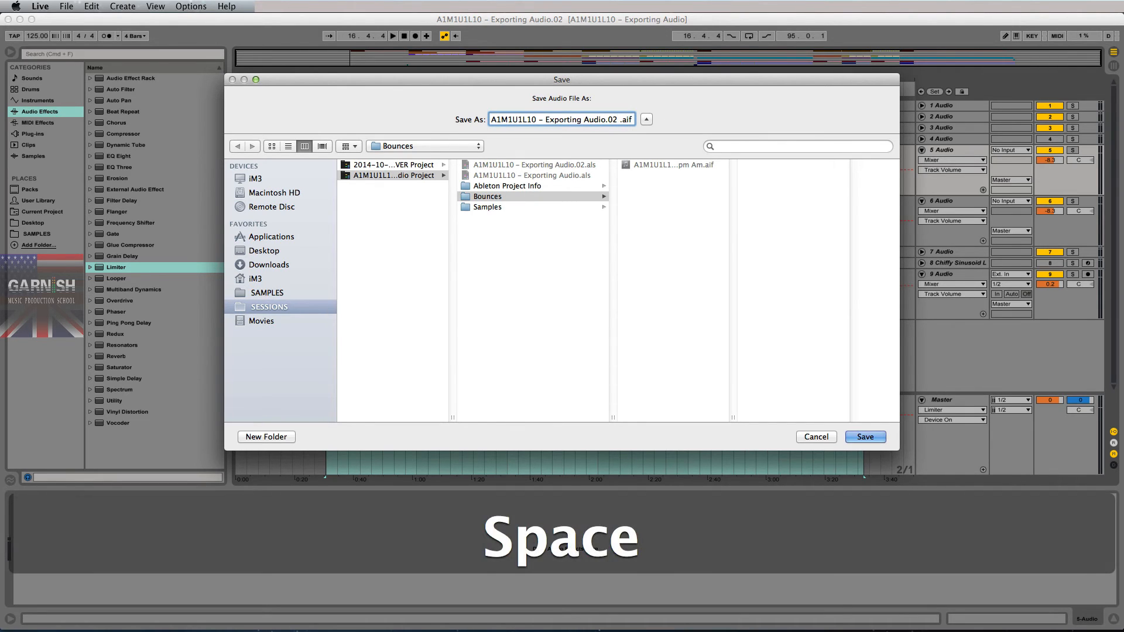
text(-- 16)
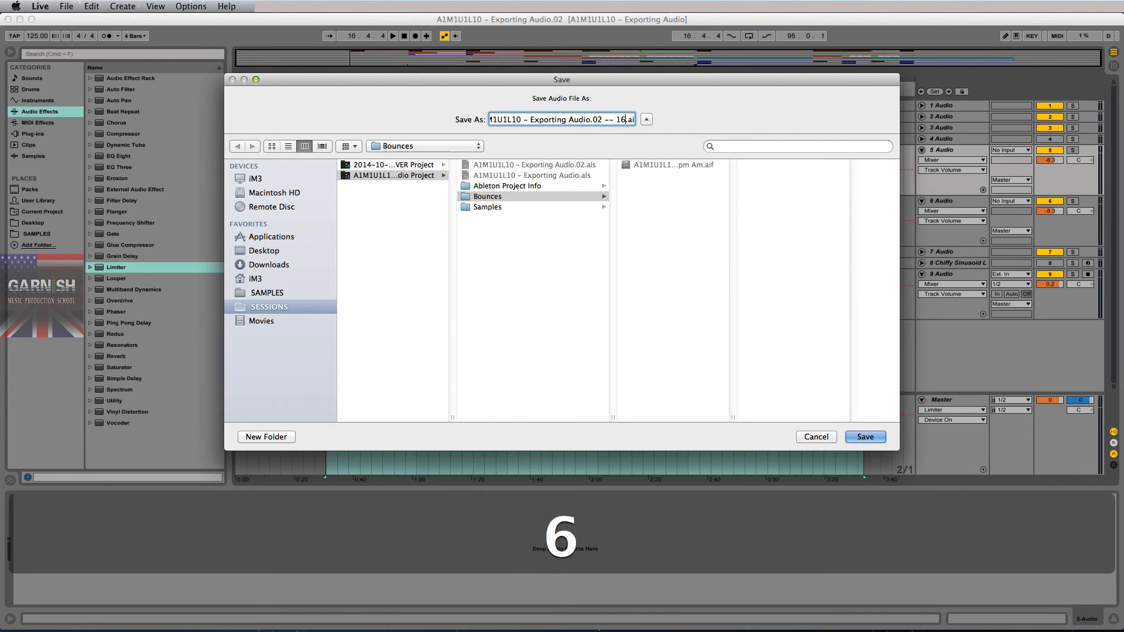
text(bit )
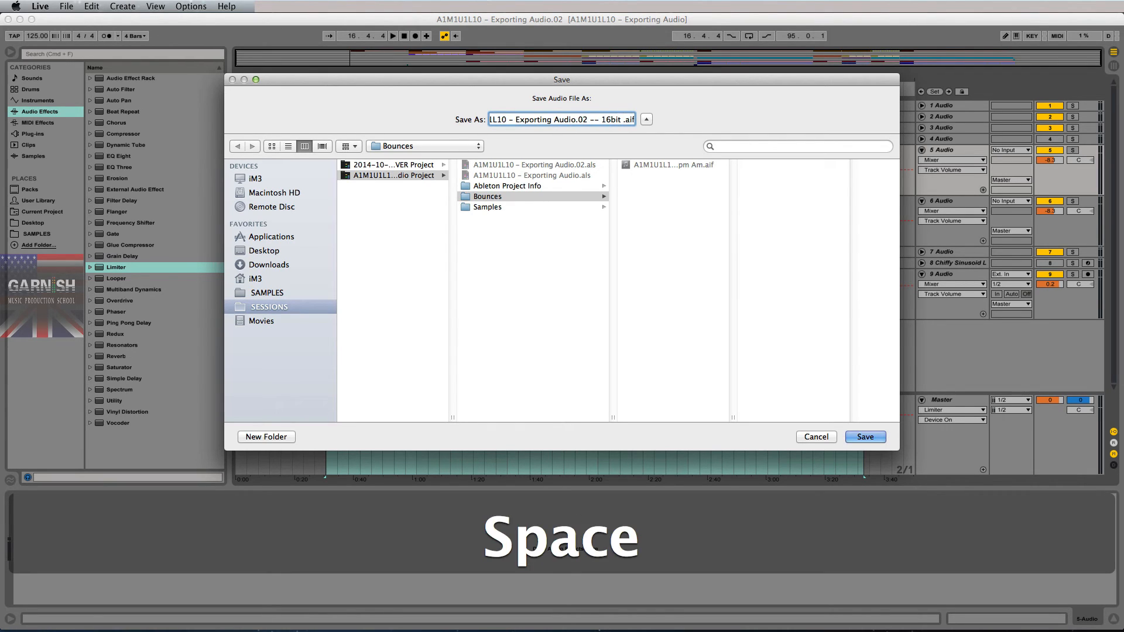
text(44k1)
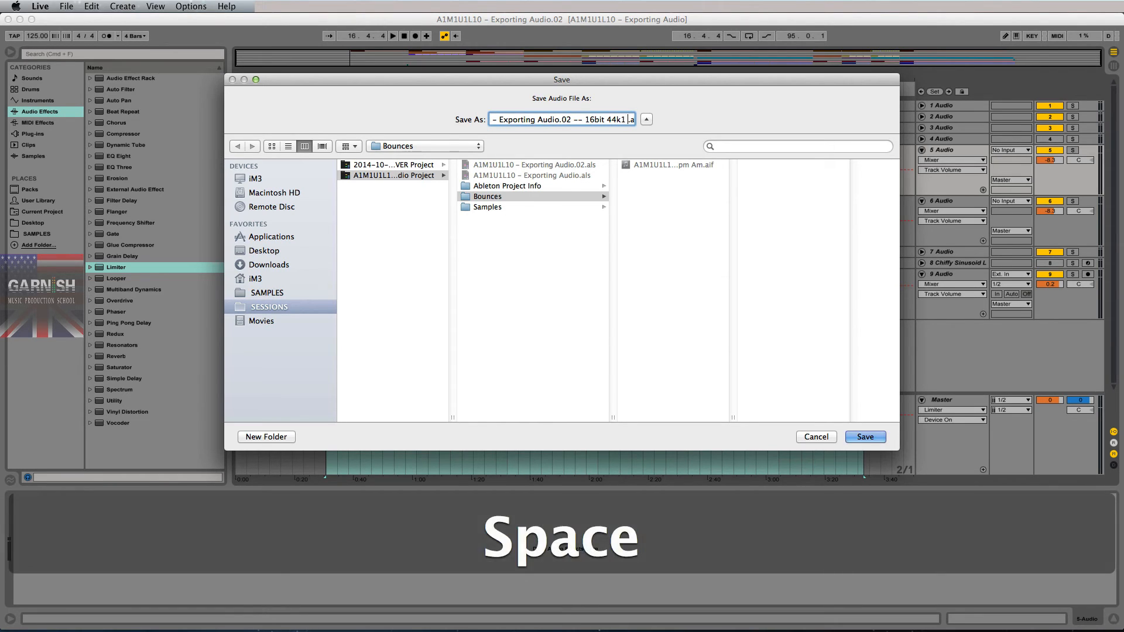
text( 125bpm )
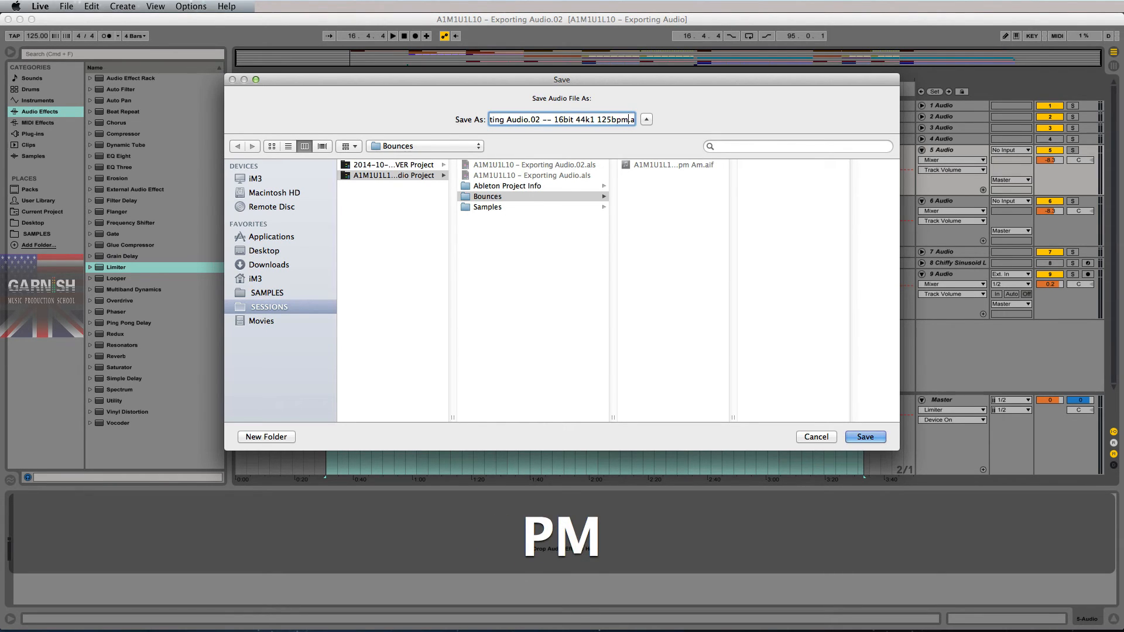
text(Am)
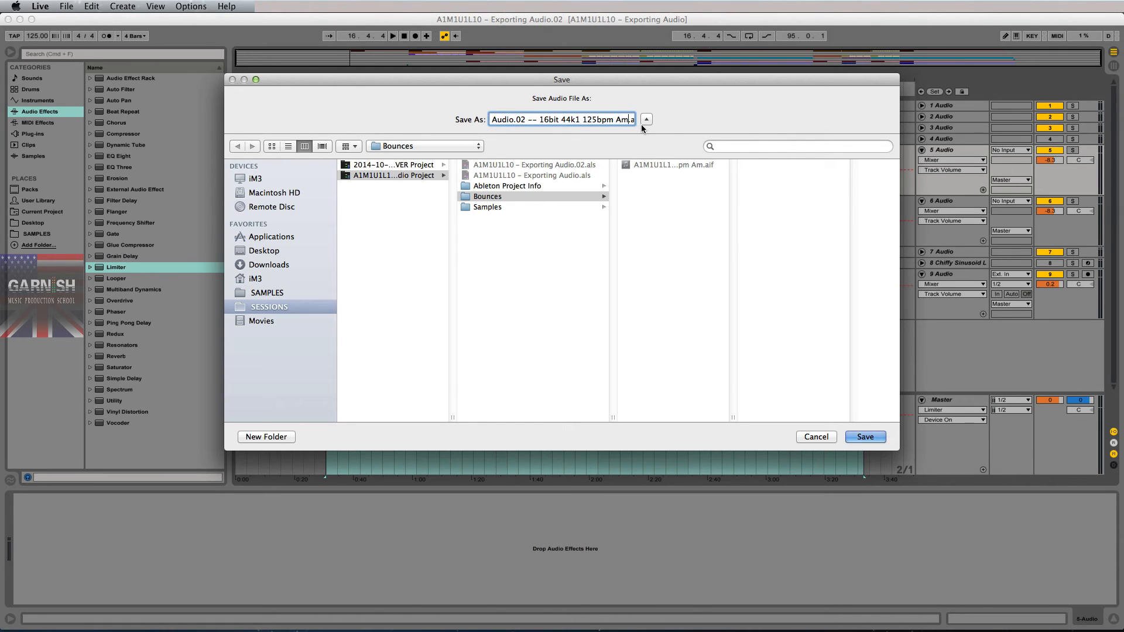
key(Return)
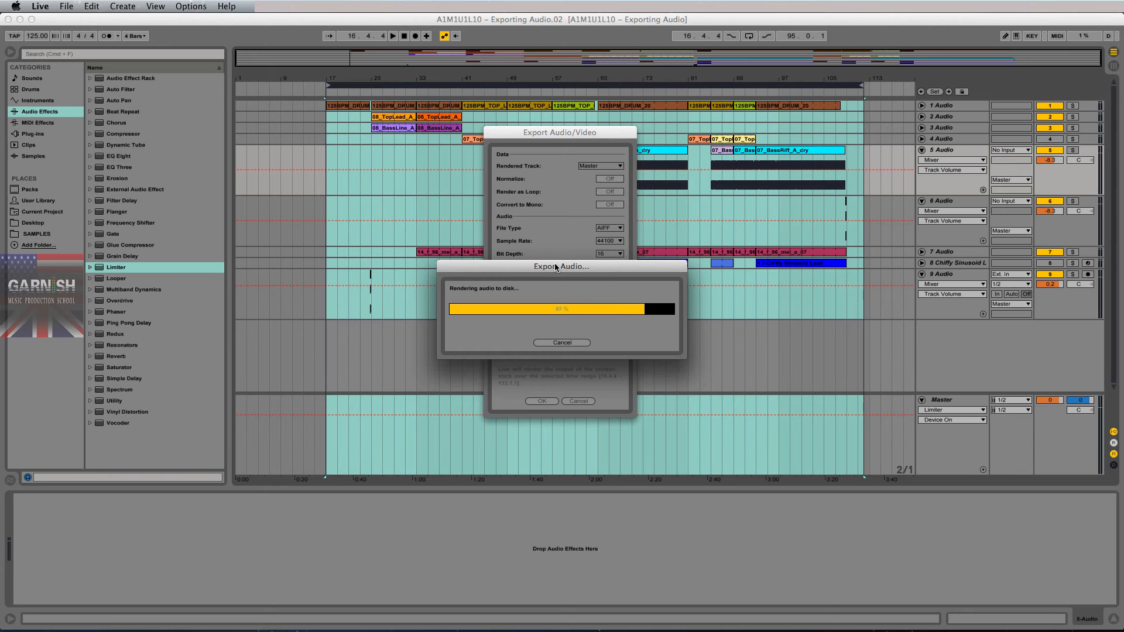
key(super+Tab)
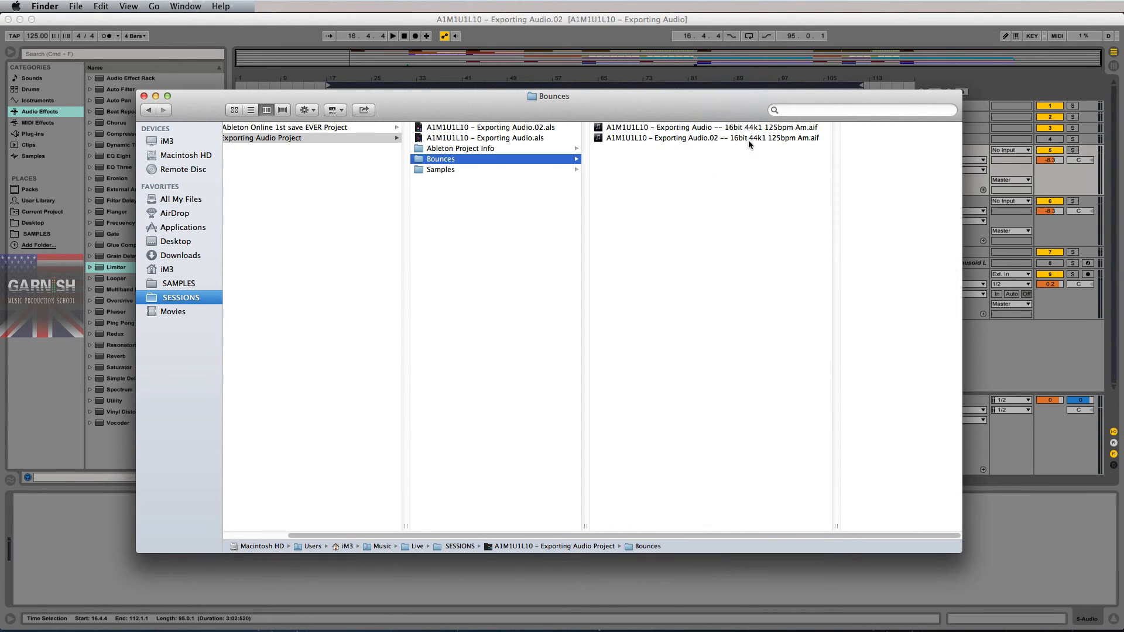
- Preview the new Exporting Audio.02 bounce in Quick Look, scrubbing toward the end
click(748, 140)
drag(833, 527, 892, 527)
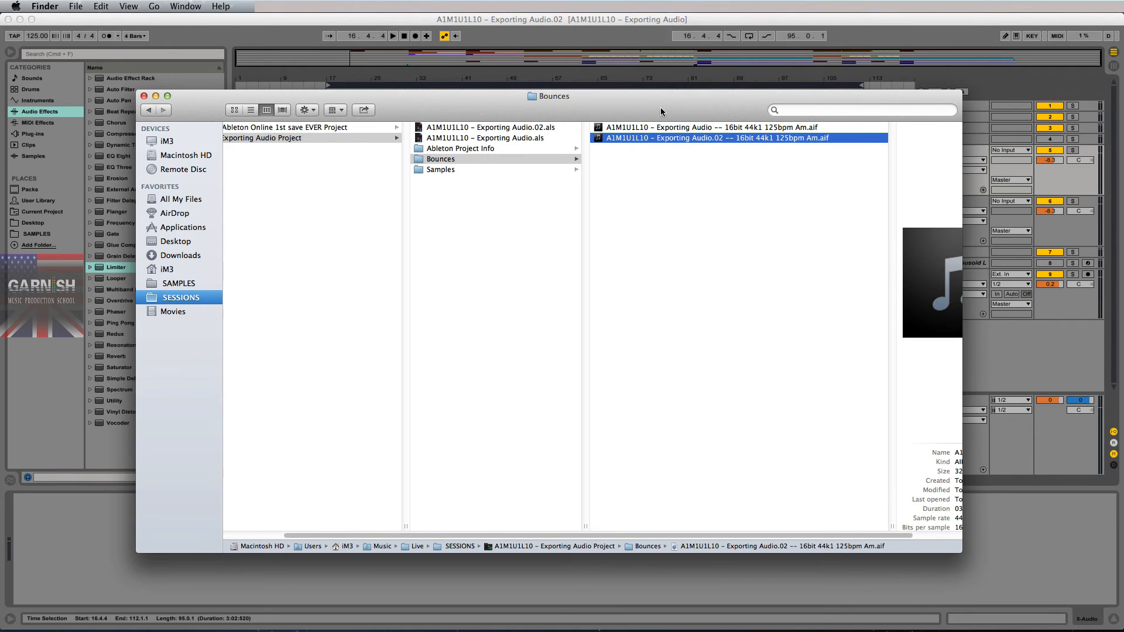
key(space)
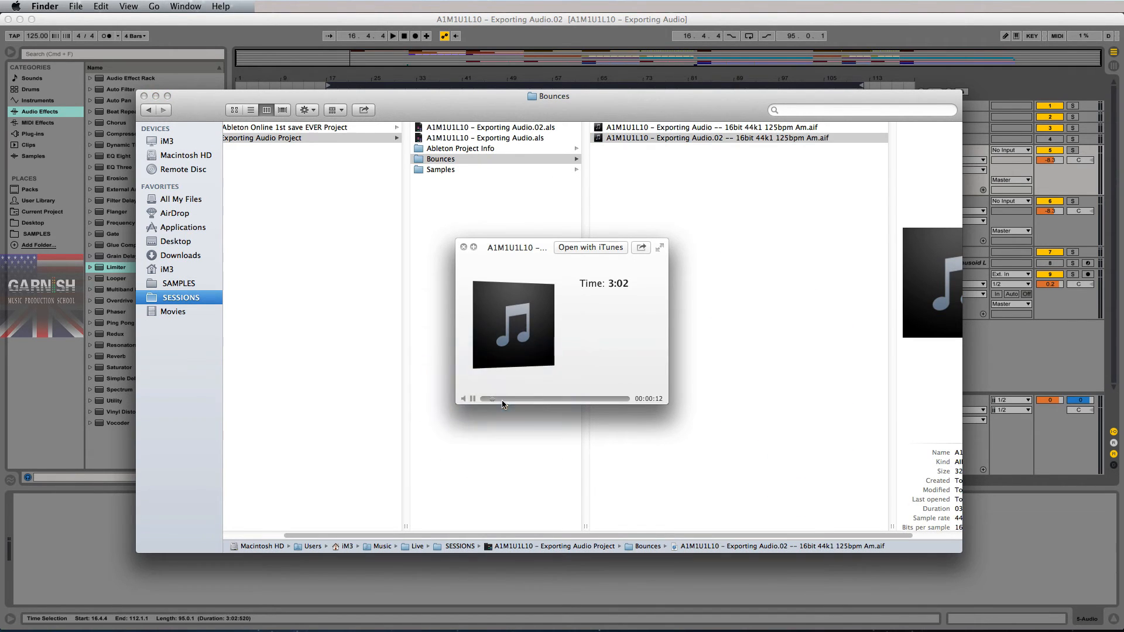
drag(491, 400, 594, 400)
click(624, 399)
drag(625, 400, 619, 400)
key(space)
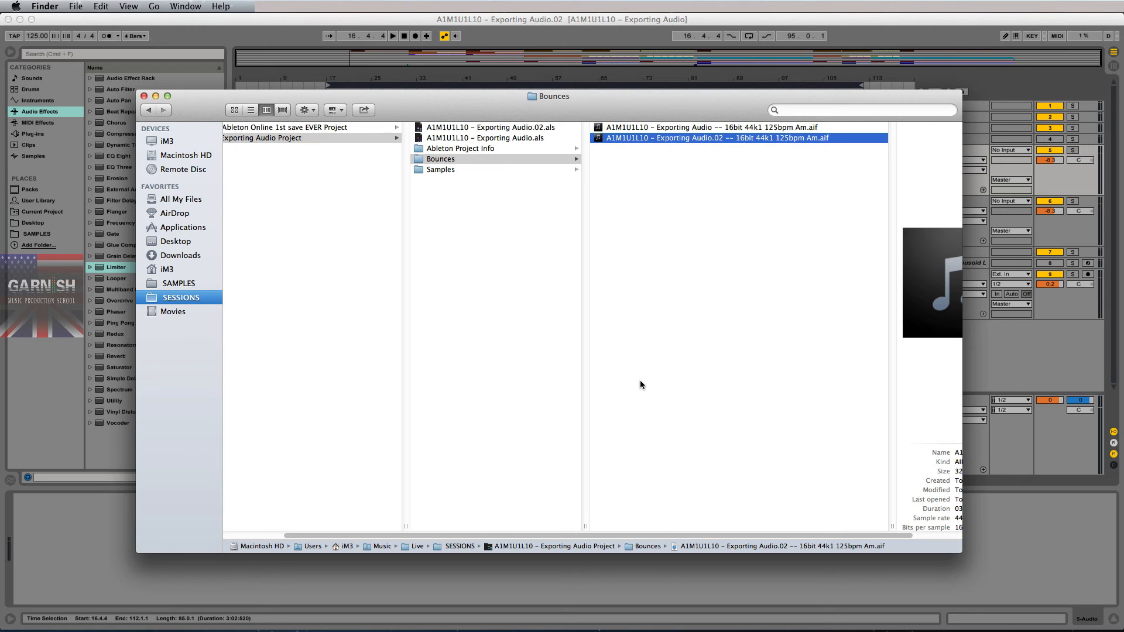
- Read the bounce's details: AIFF-C, 32.2 MB, 03:03, 44,100 Hz, 16 bits per sample
scroll(671, 209, right, 3)
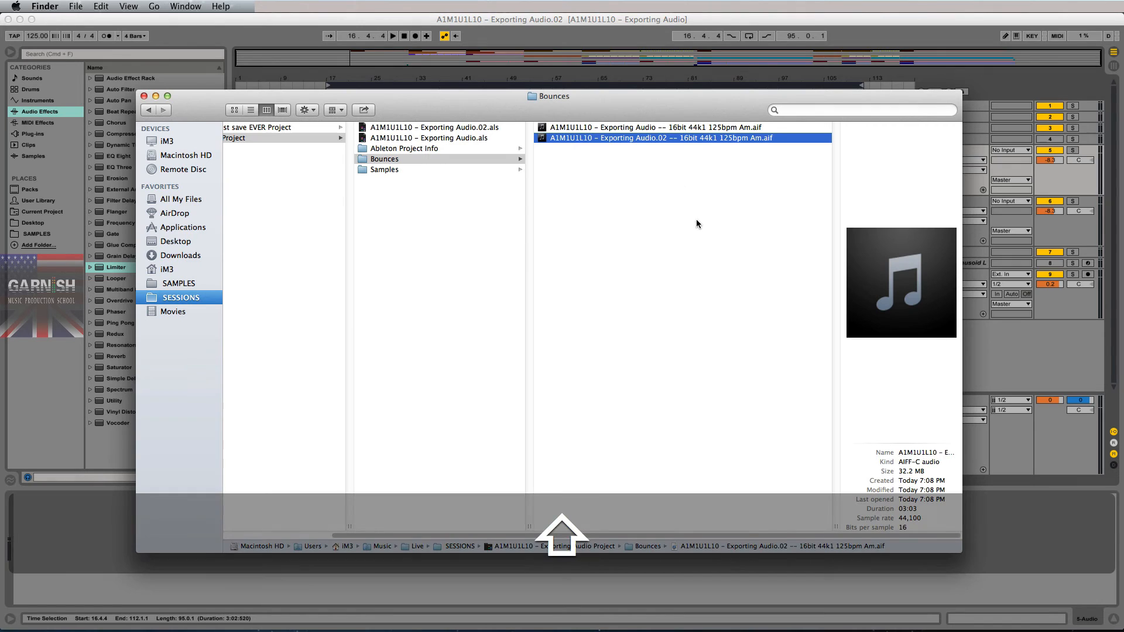
key(space)
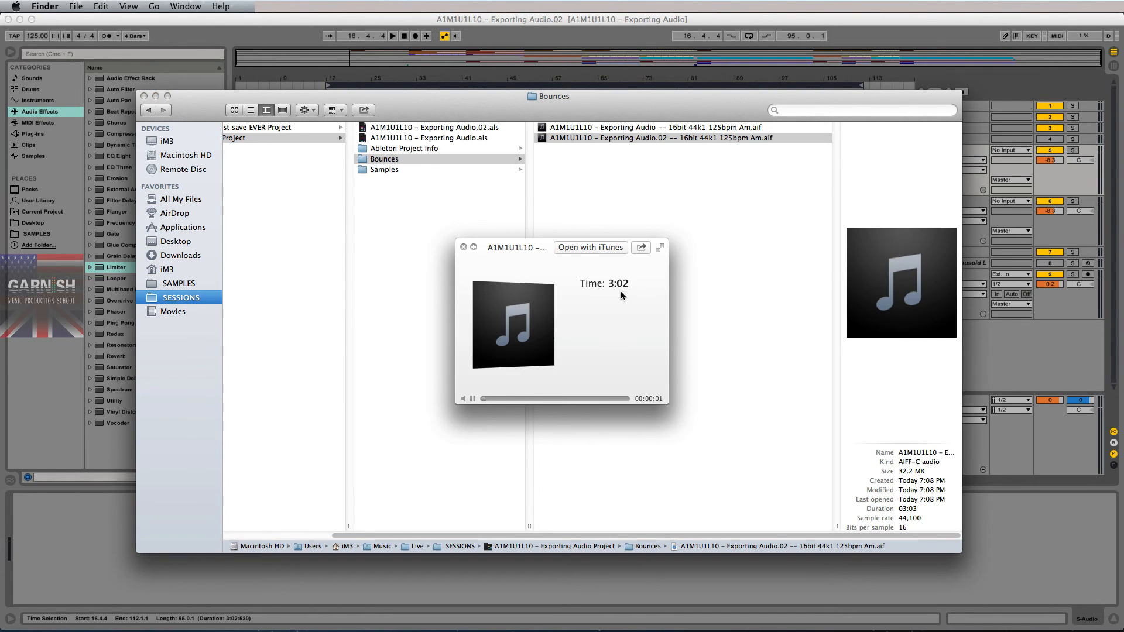
key(space)
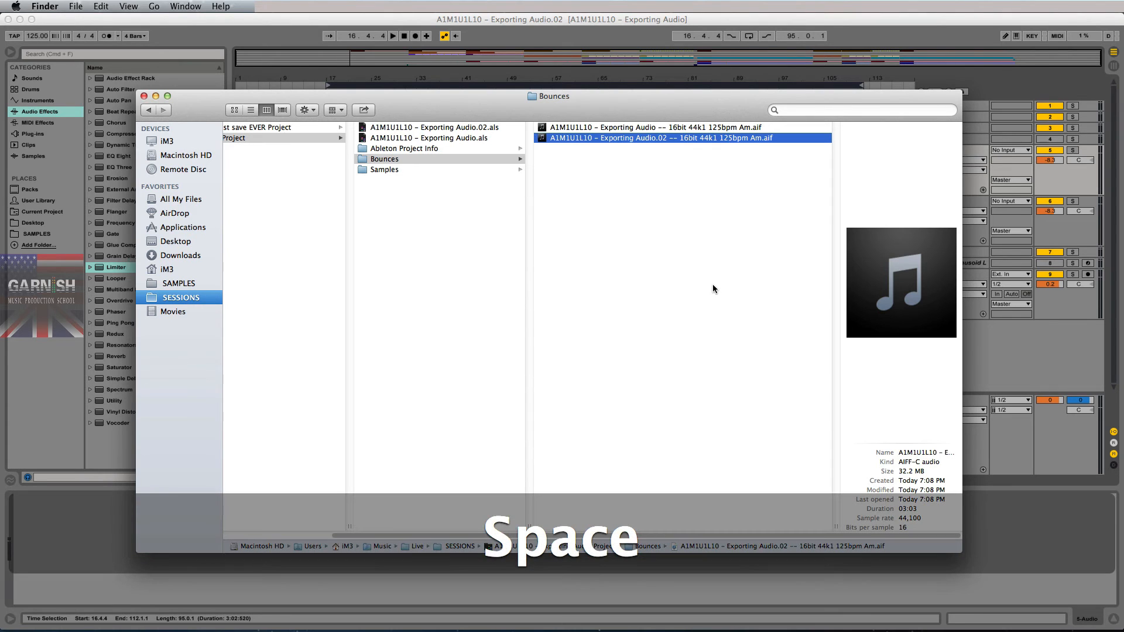
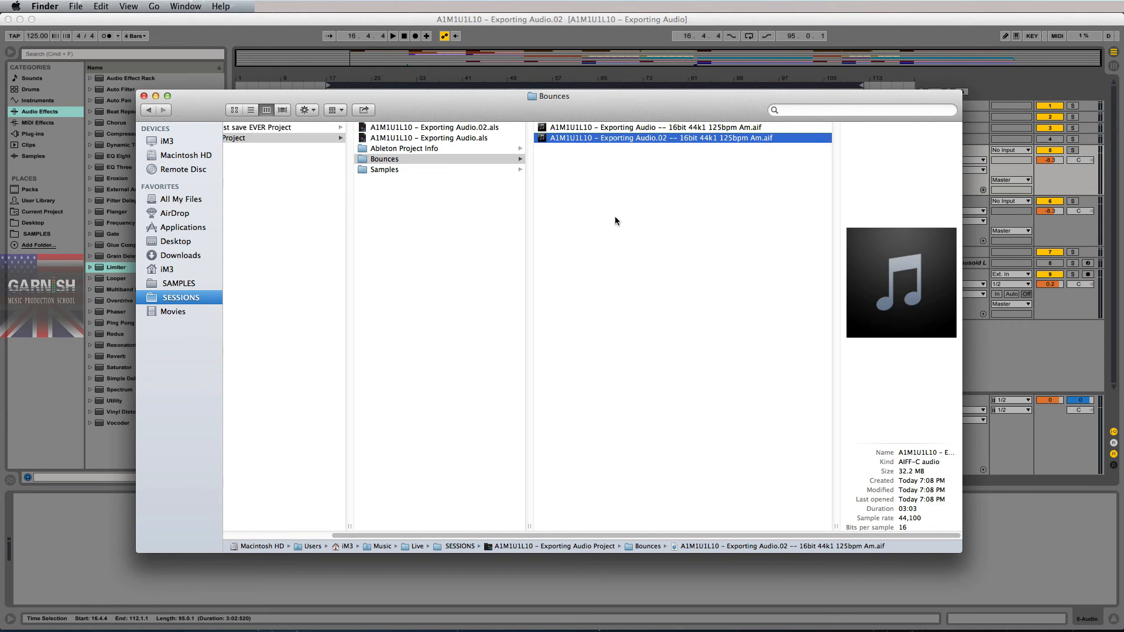
- Nudge the Finder Bounces window slightly down, leaving both exported AIFF files in place
drag(621, 107, 620, 113)
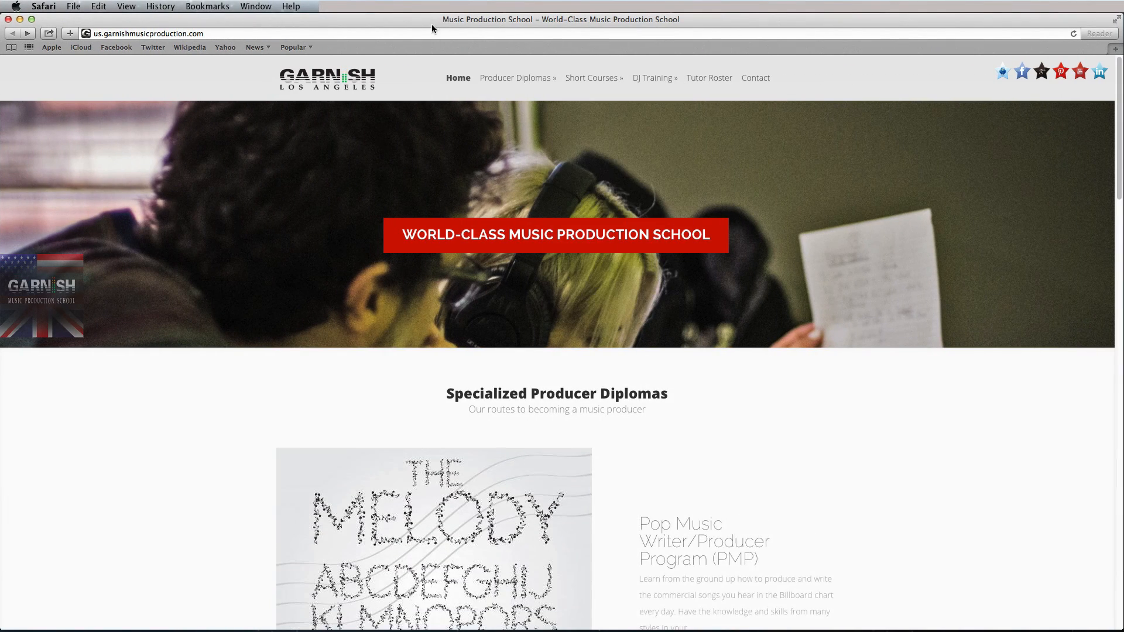
- Search for xld, open the X Lossless Decoder site and download xld-20140504.dmg
click(430, 29)
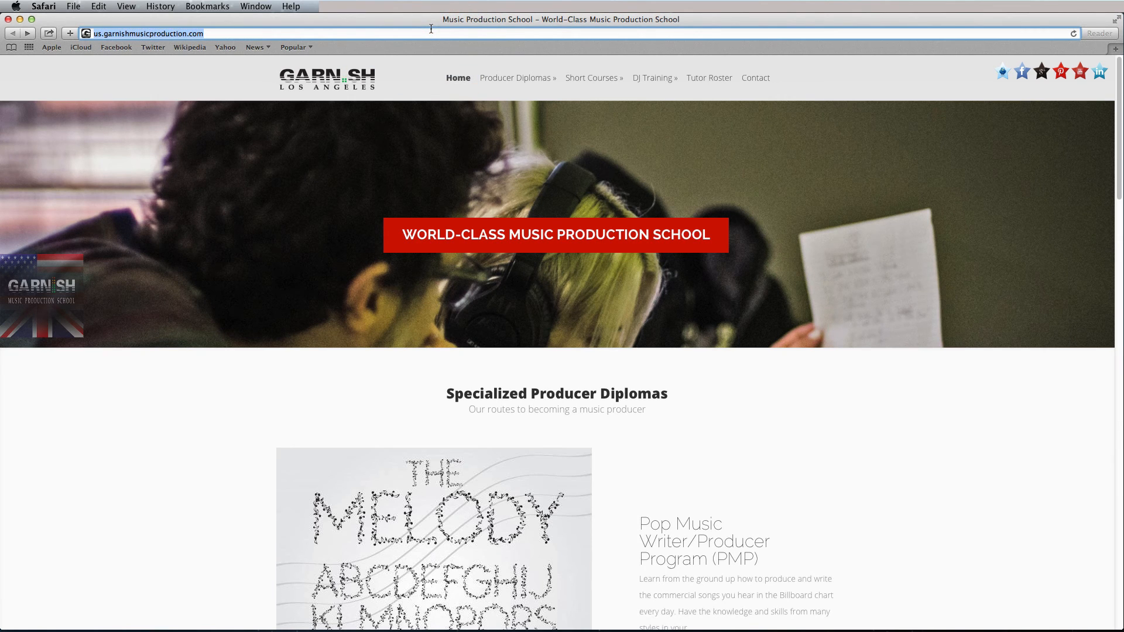
text(xld)
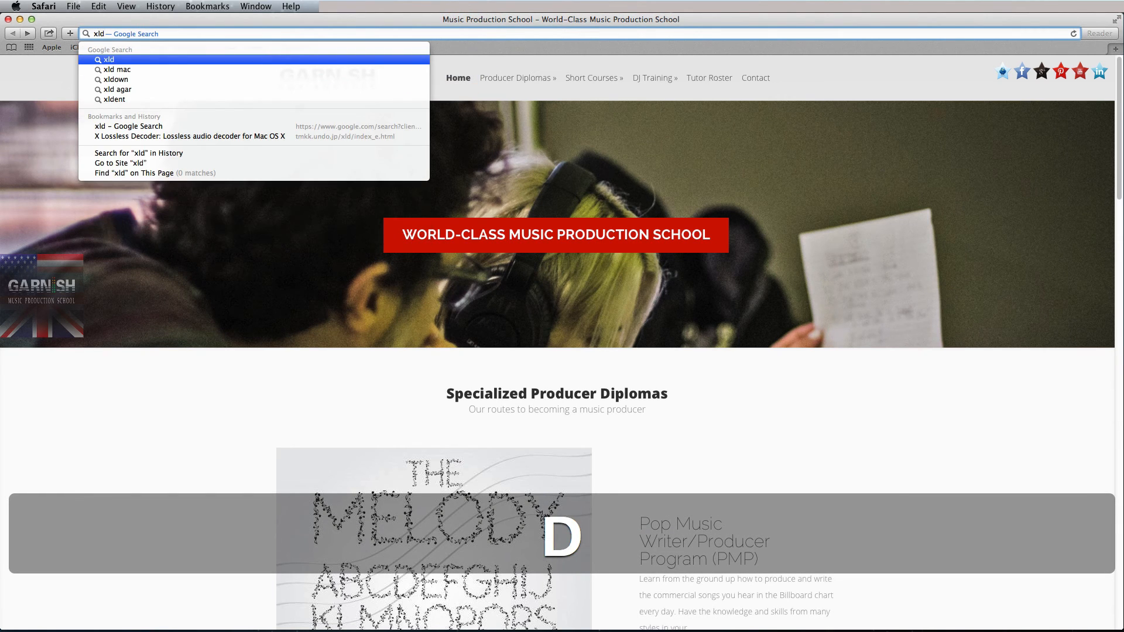
key(Return)
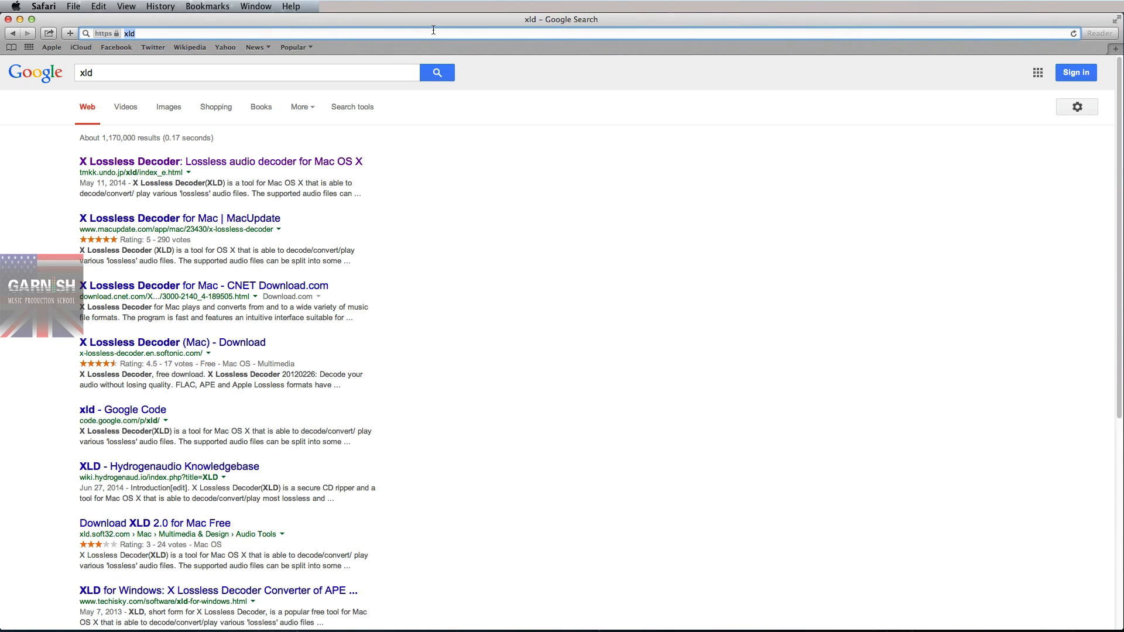
click(227, 162)
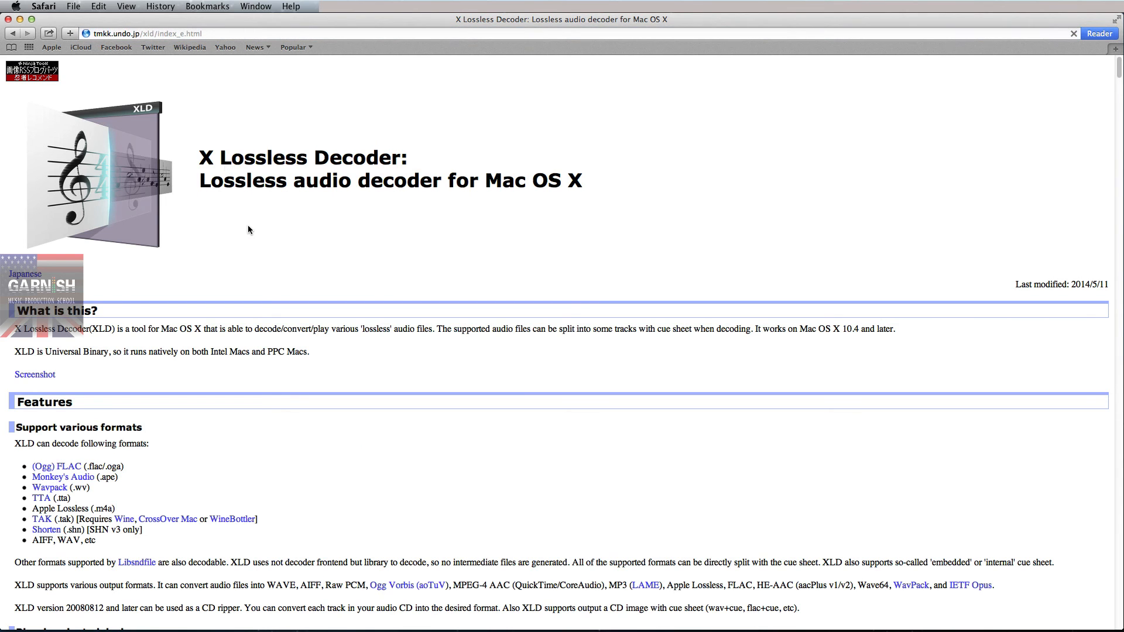
scroll(251, 283, down, 20)
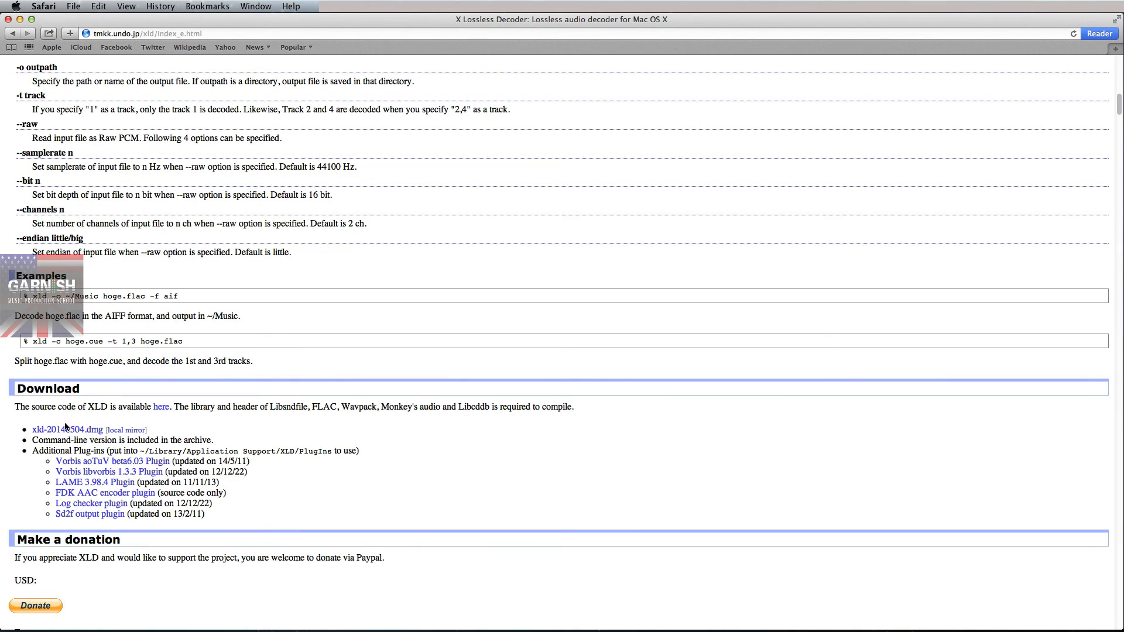
click(64, 435)
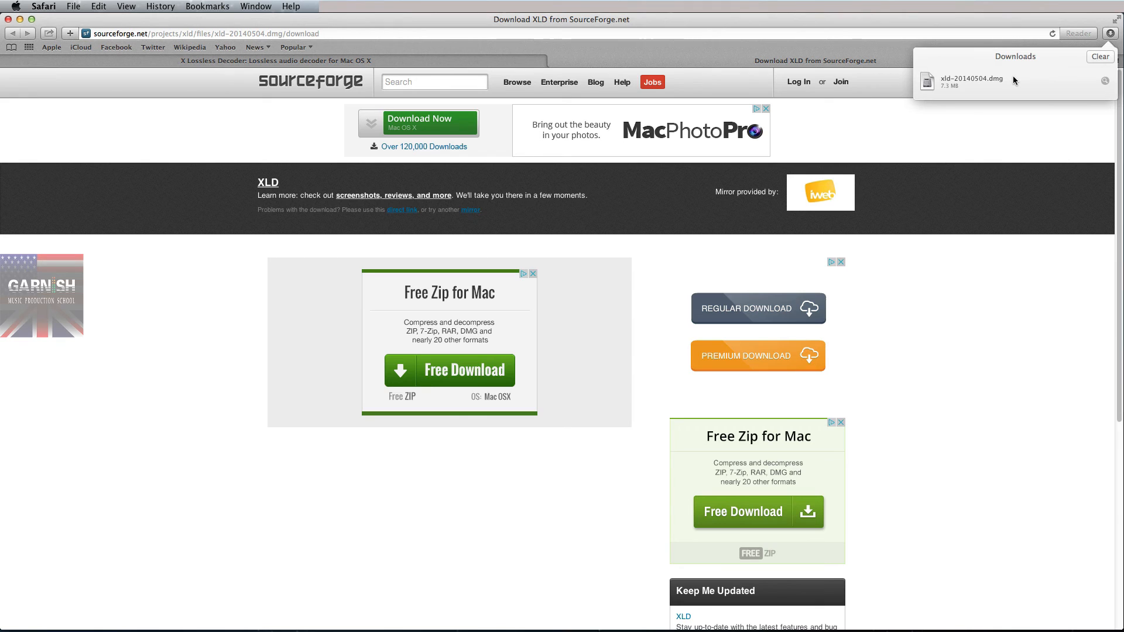
- Mount the XLD disk image and copy XLD.app into the Applications folder
double_click(953, 85)
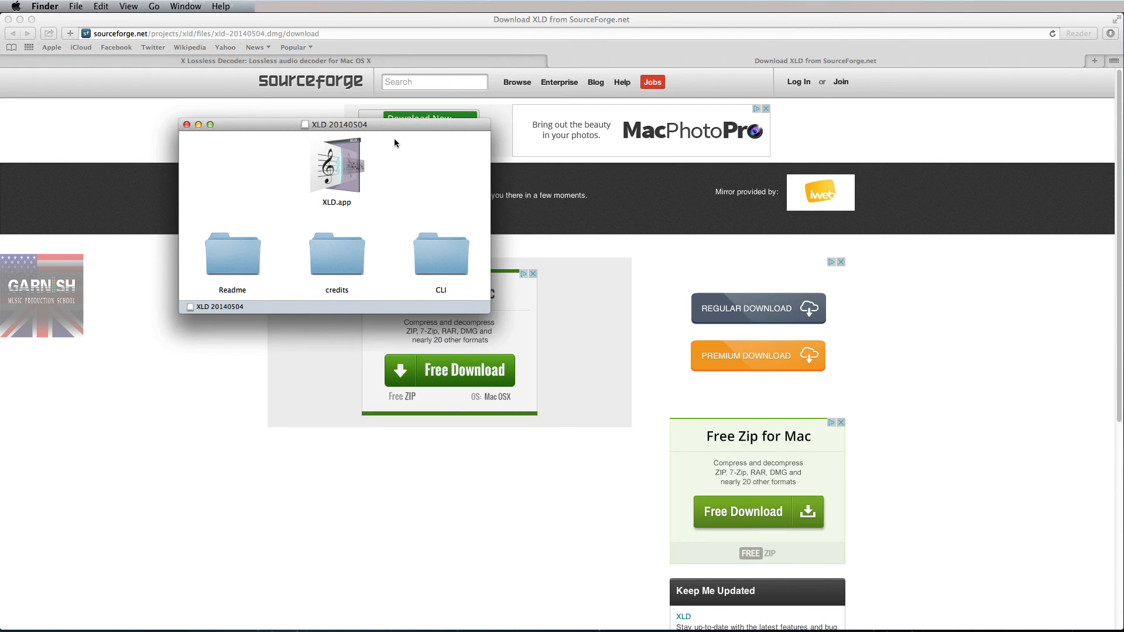
key(super+n)
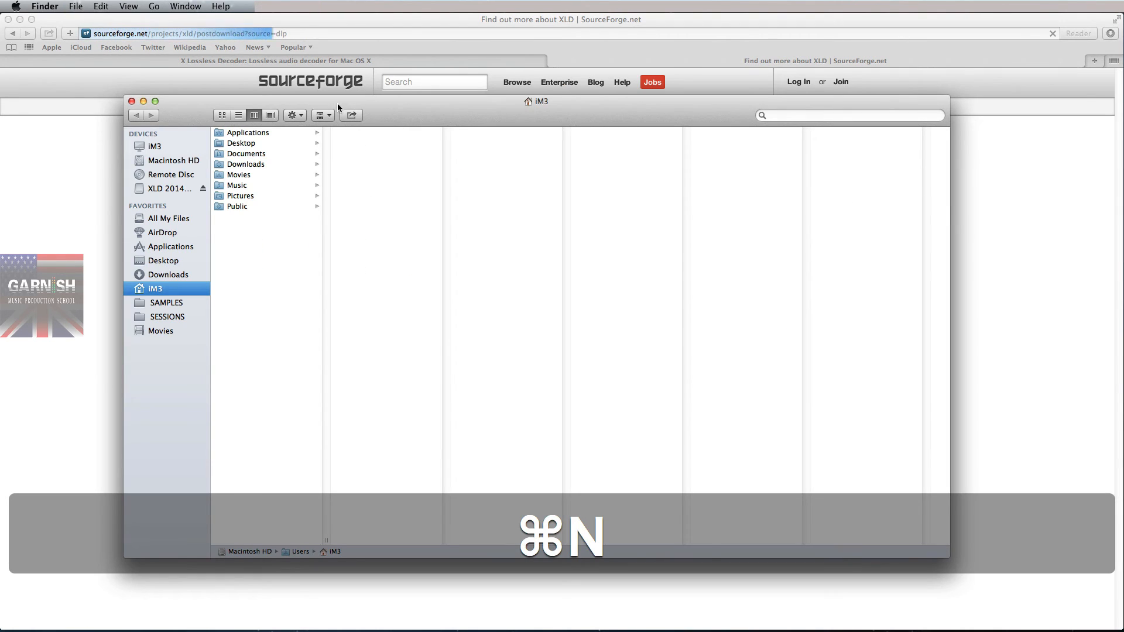
click(169, 247)
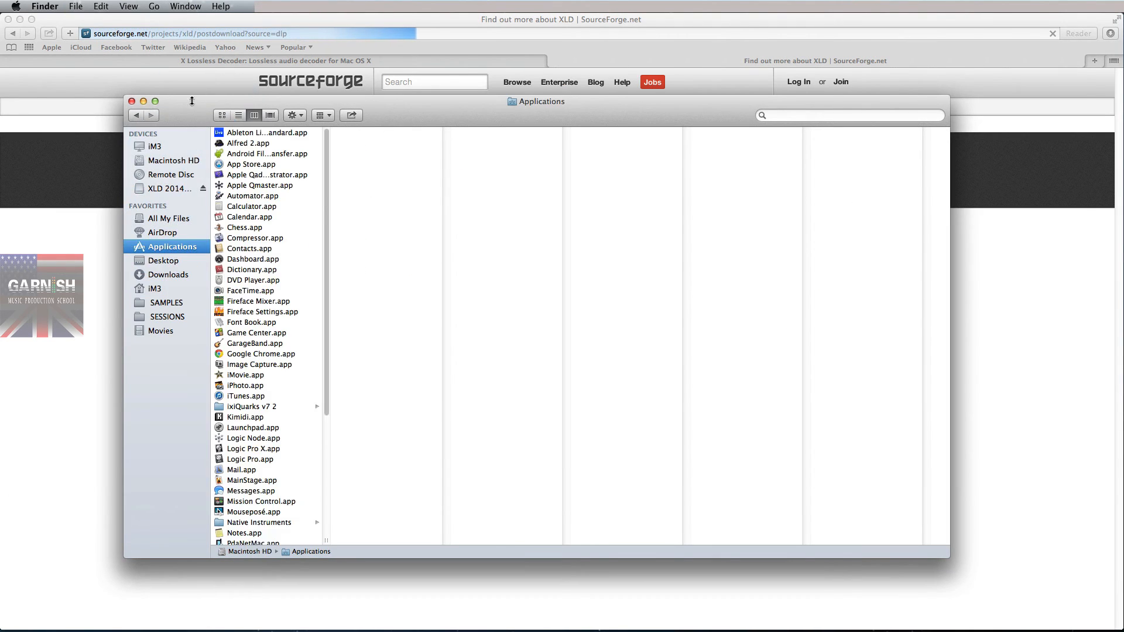
drag(183, 101, 523, 137)
drag(355, 166, 346, 283)
scroll(427, 315, down, 8)
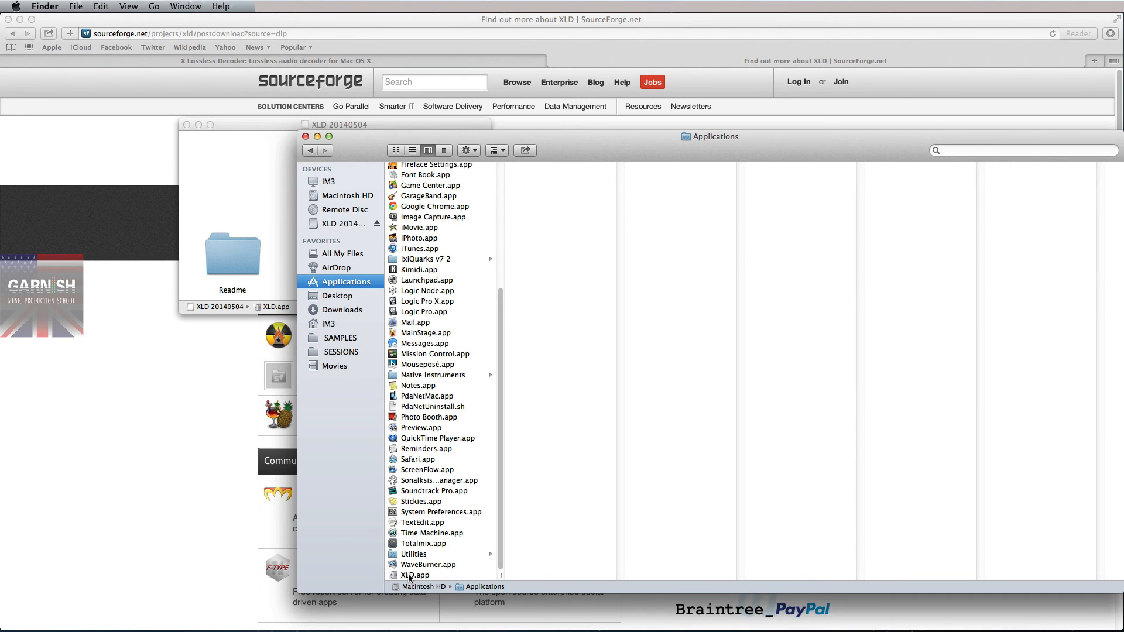
drag(413, 576, 502, 624)
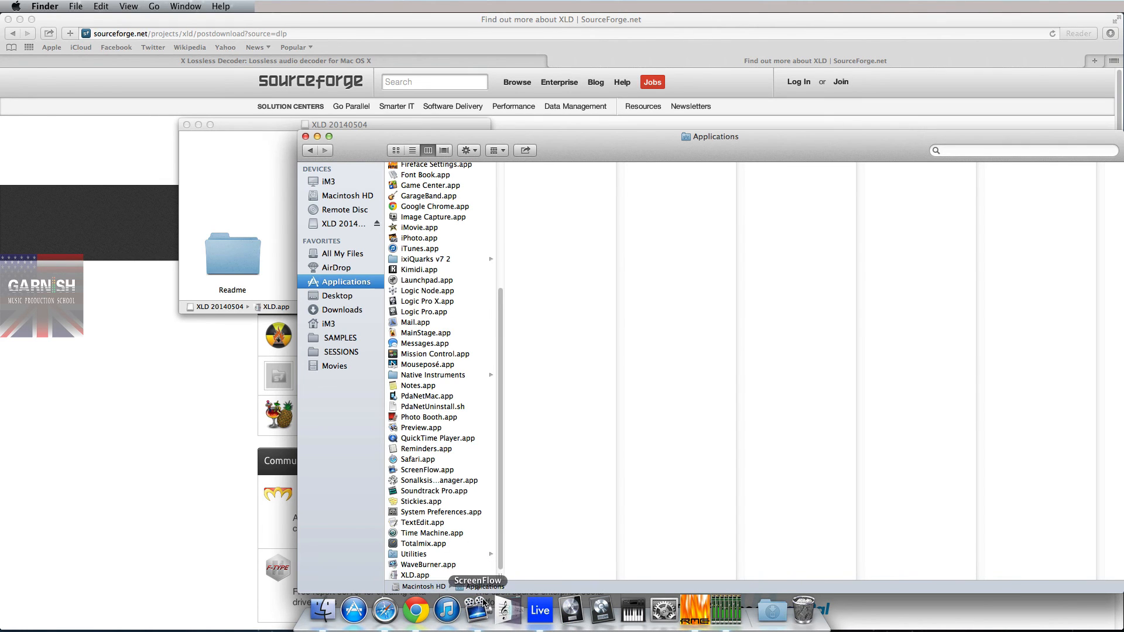
drag(607, 140, 409, 121)
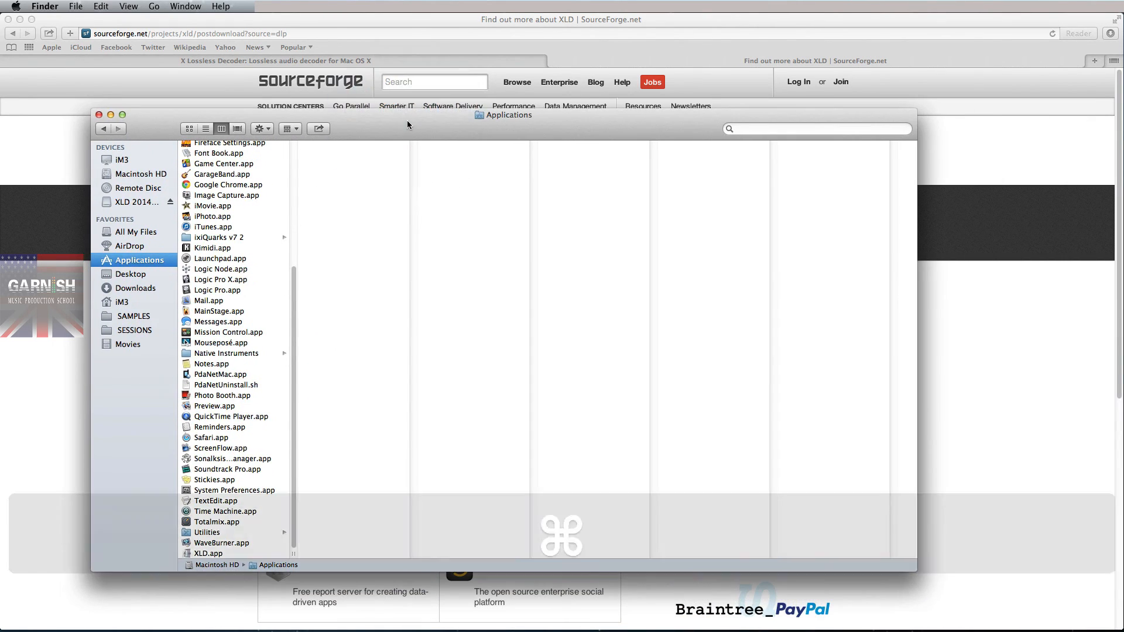
key(super+w)
click(185, 125)
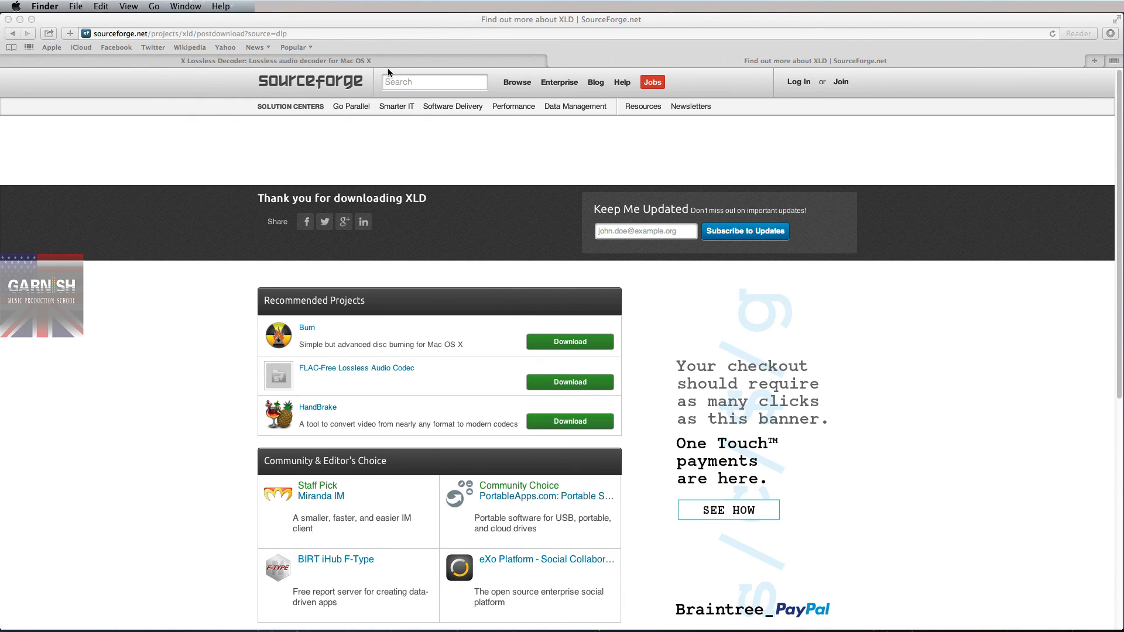
key(ctrl+Left)
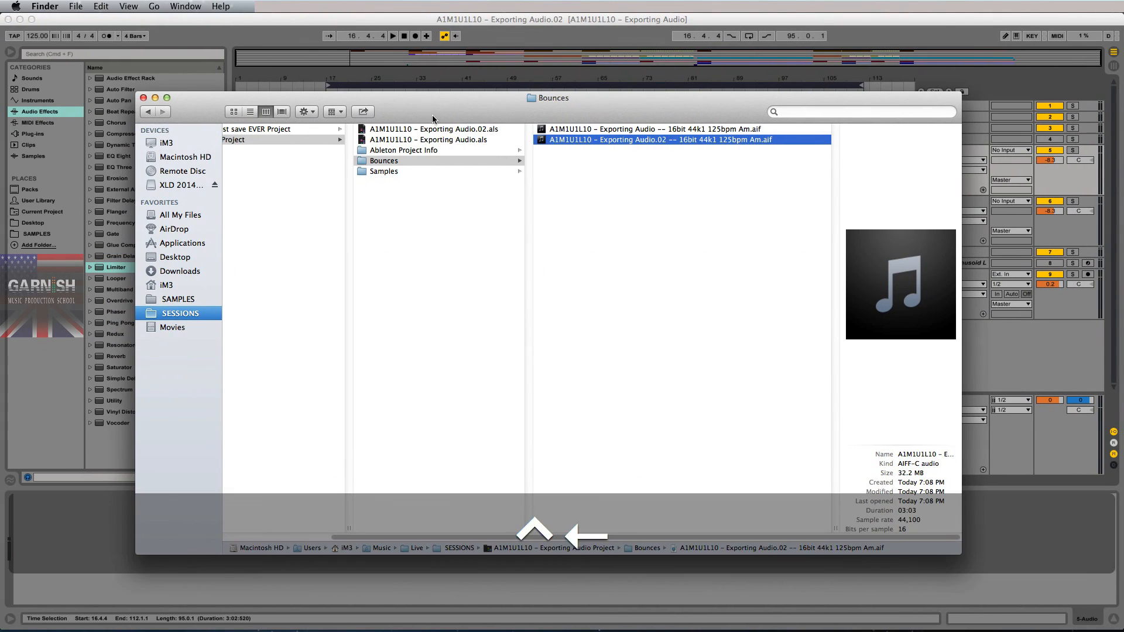
- Launch XLD.app from the Applications folder and approve opening the downloaded app
click(392, 122)
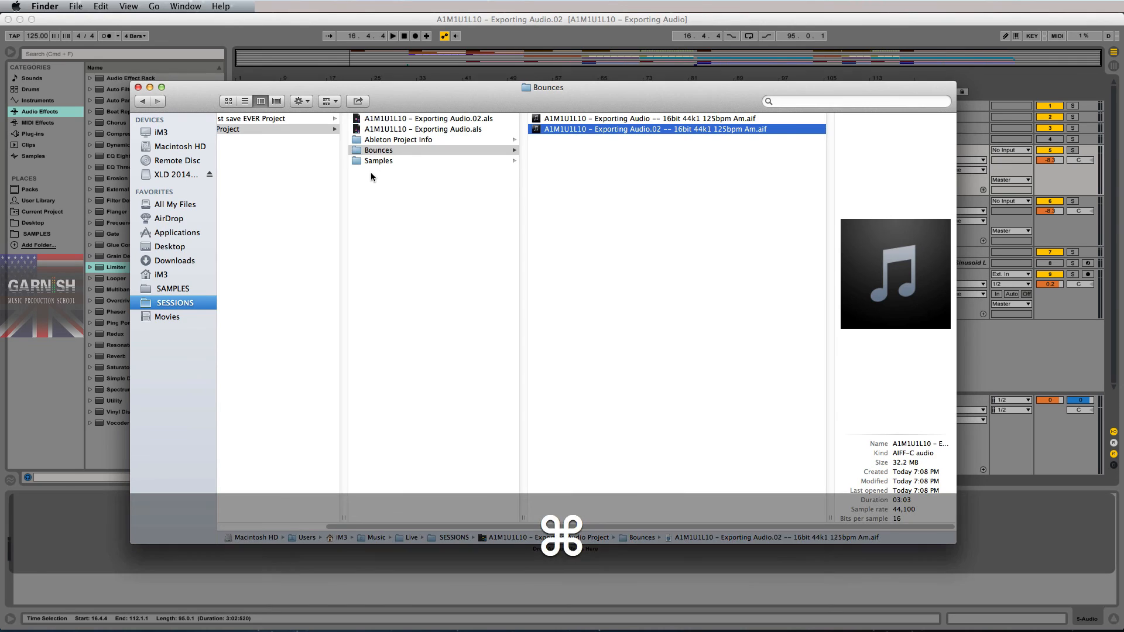
key(super+n)
click(169, 248)
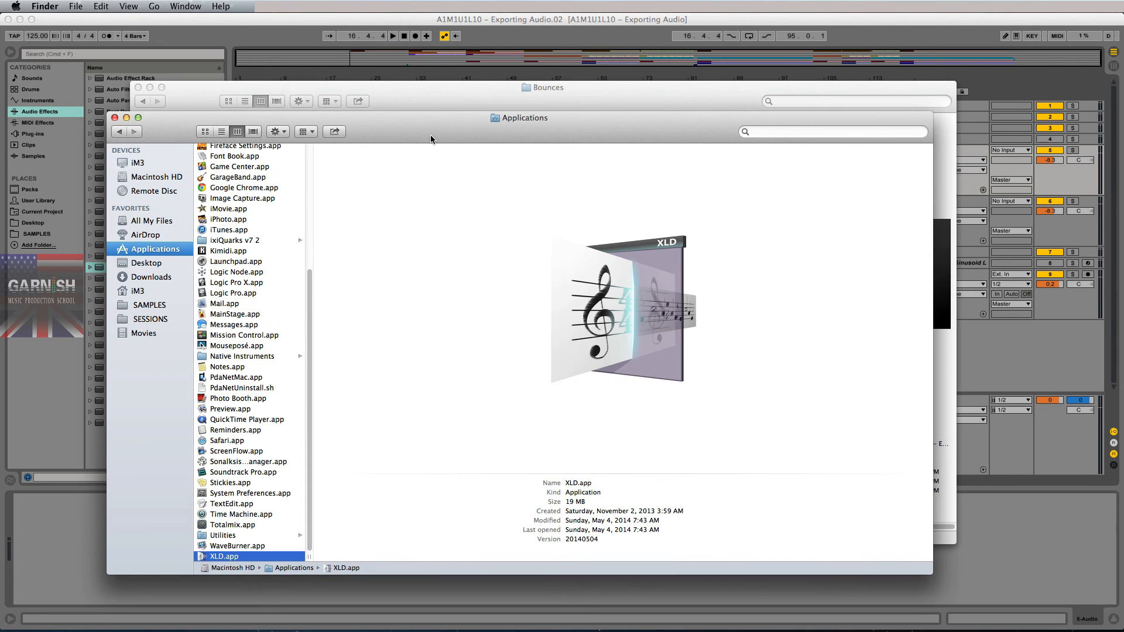
double_click(217, 557)
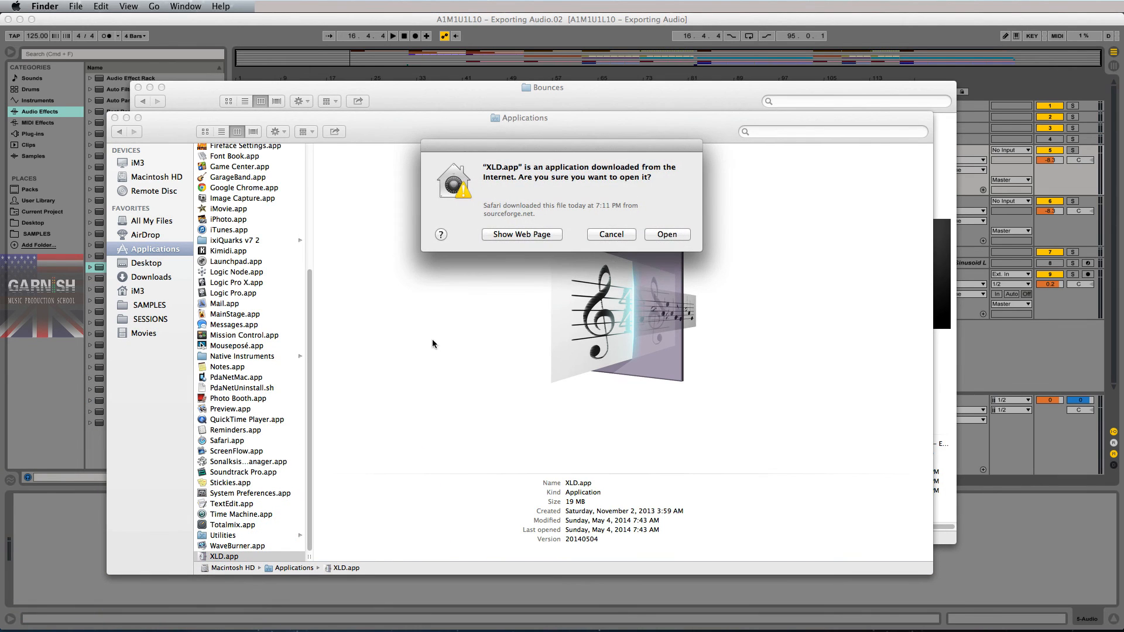
click(667, 234)
click(492, 169)
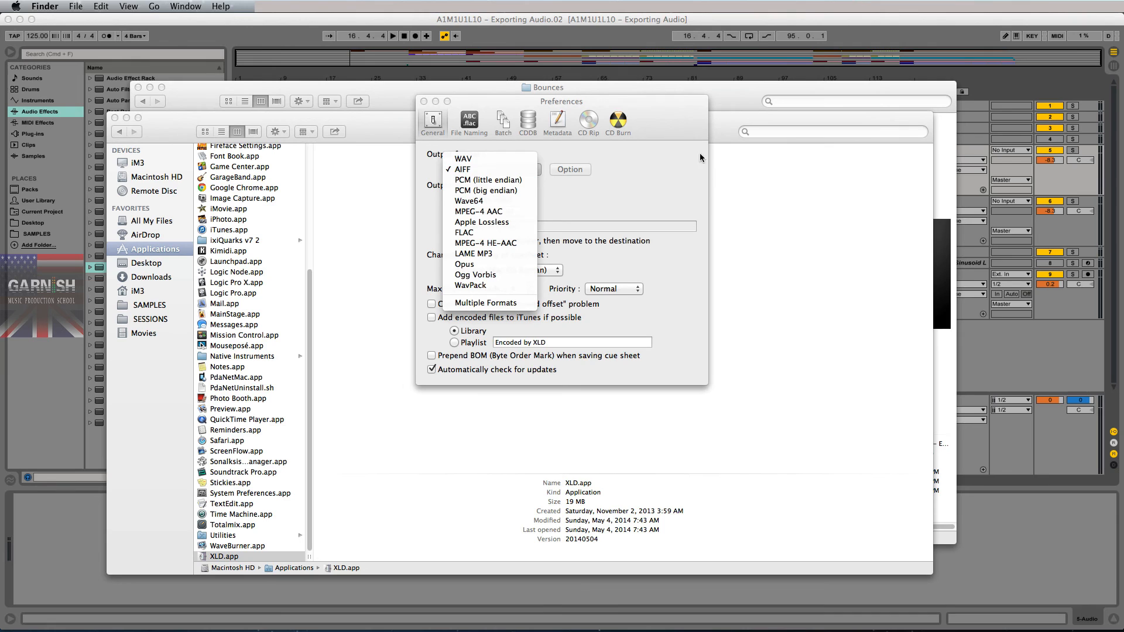
- Change XLD's output format from AIFF to LAME MP3
click(621, 209)
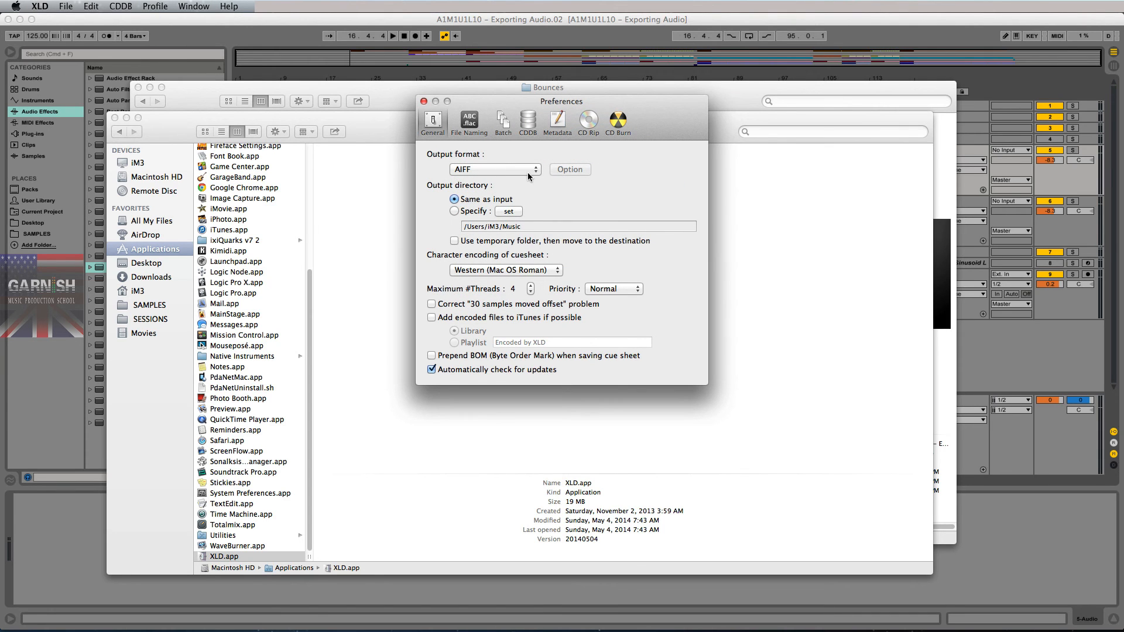
drag(663, 111, 648, 147)
click(481, 205)
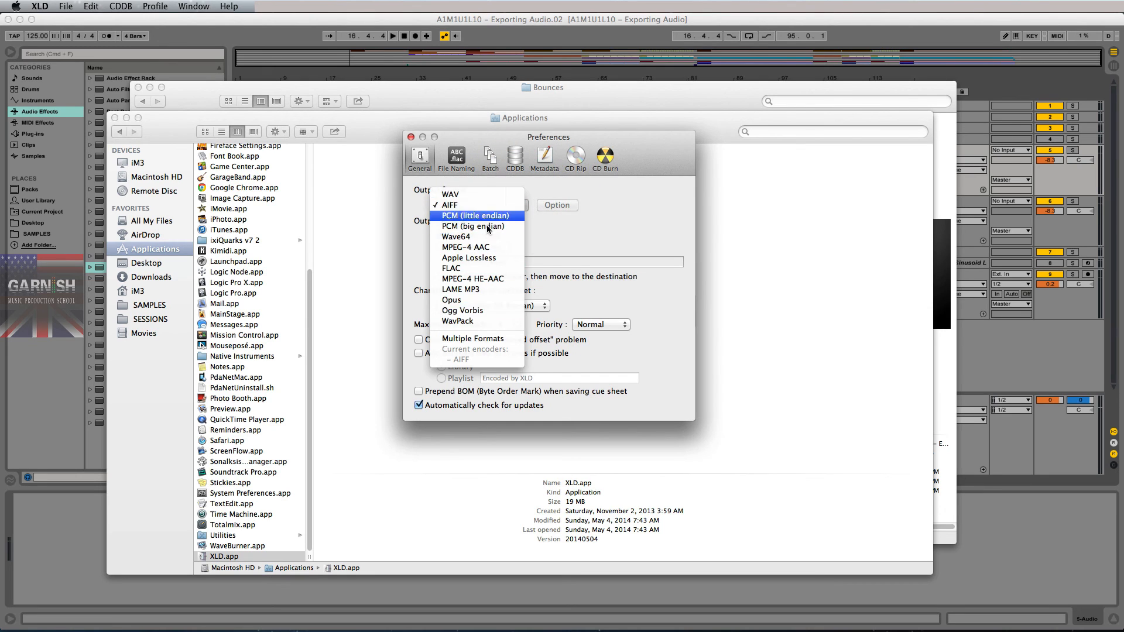
click(460, 289)
click(500, 205)
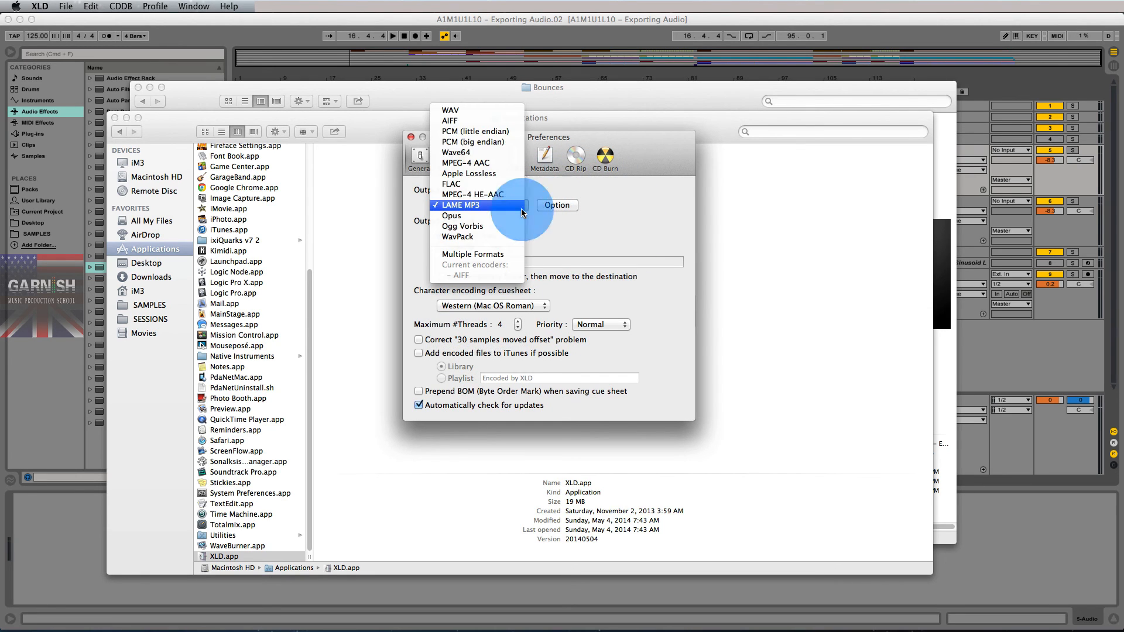
click(488, 120)
click(494, 205)
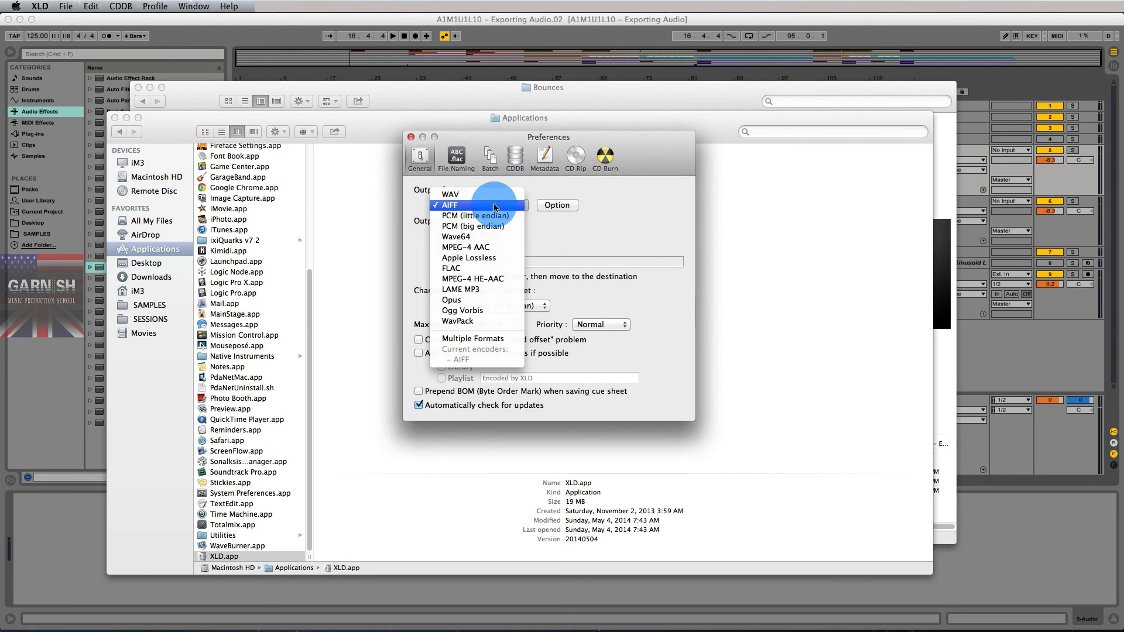
click(484, 290)
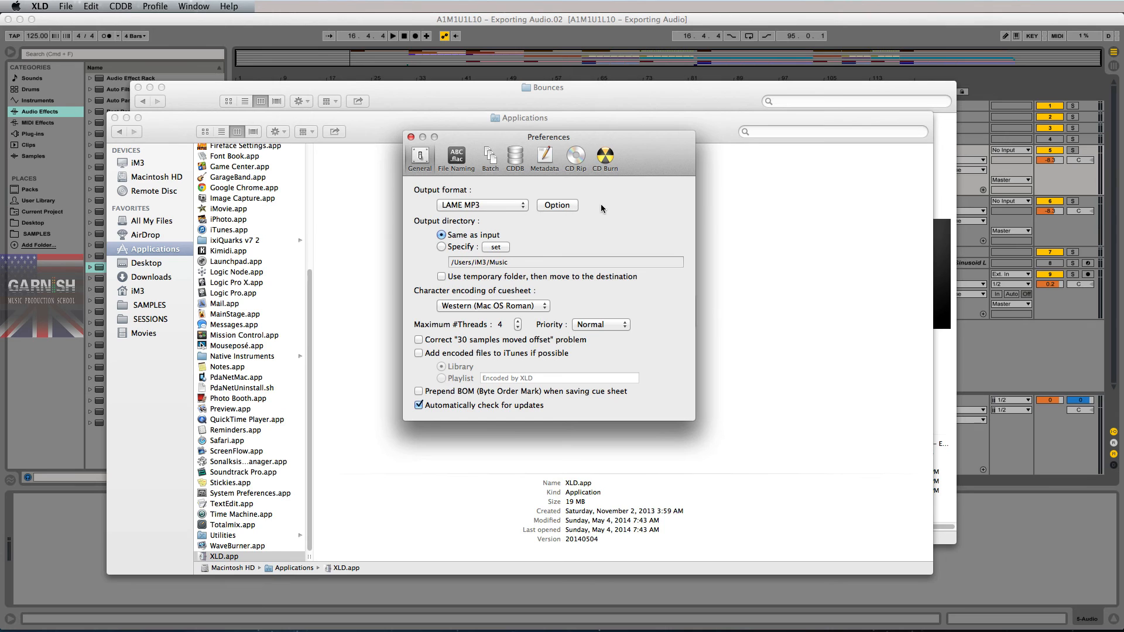
- Set LAME MP3 options to CBR 320 kbps, High (-q 2), Joint Stereo, 44100 Hz
click(557, 205)
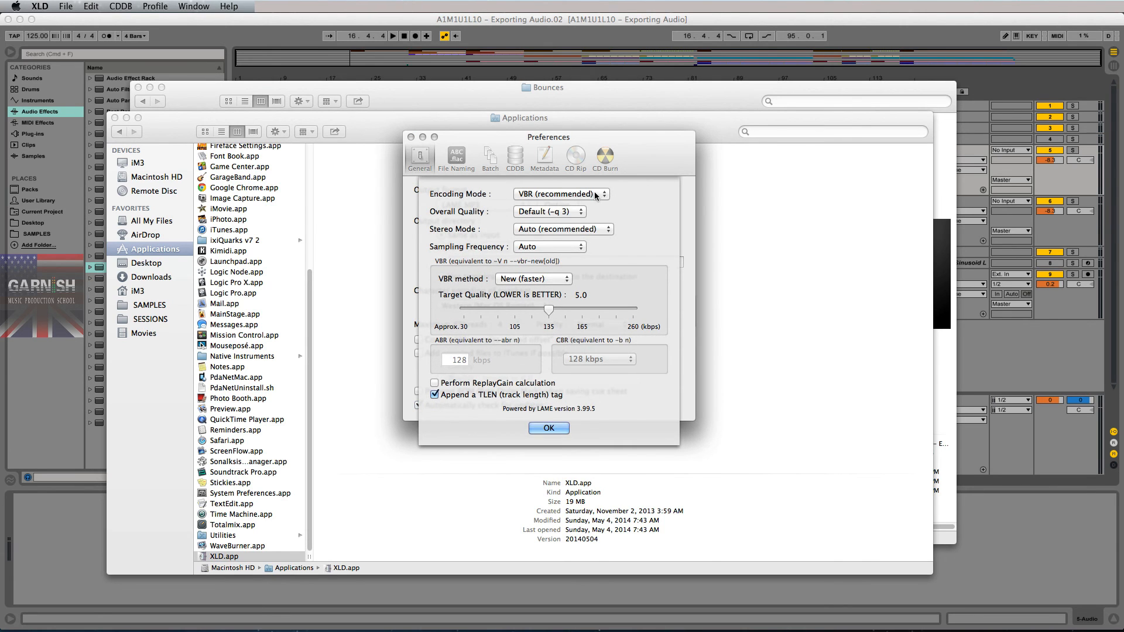
click(596, 195)
click(561, 215)
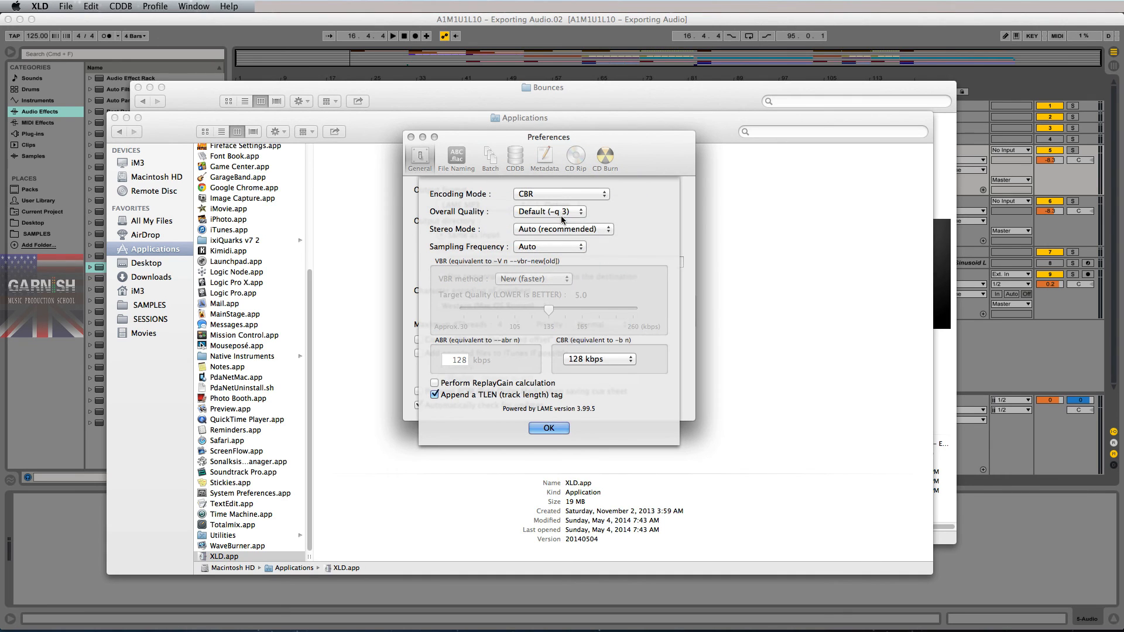
click(561, 215)
click(561, 201)
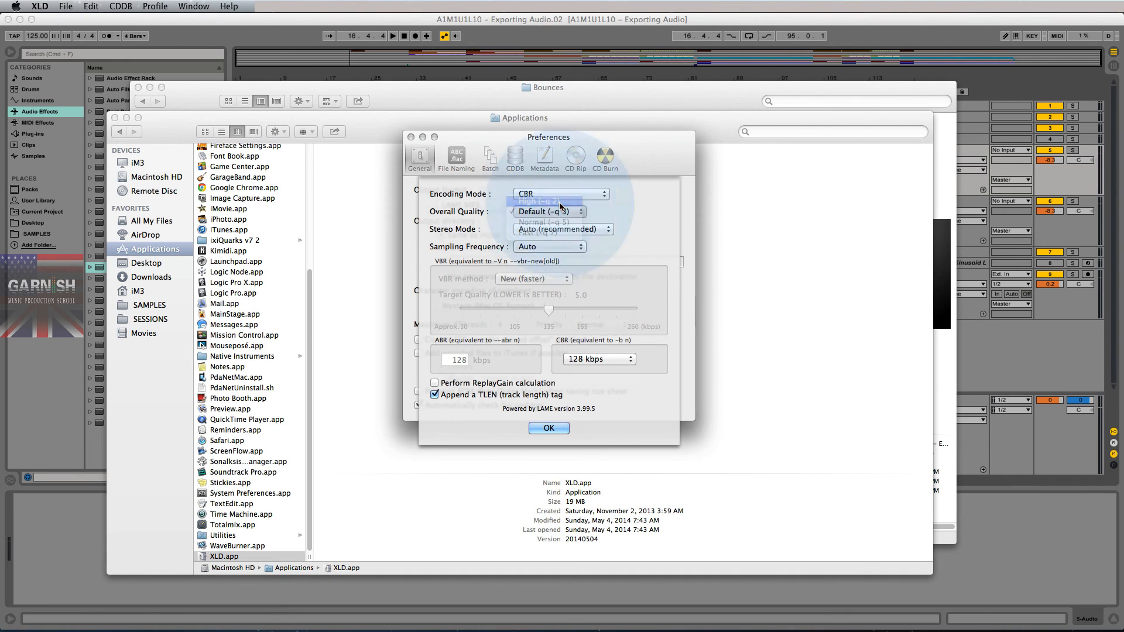
click(578, 230)
click(569, 240)
click(565, 247)
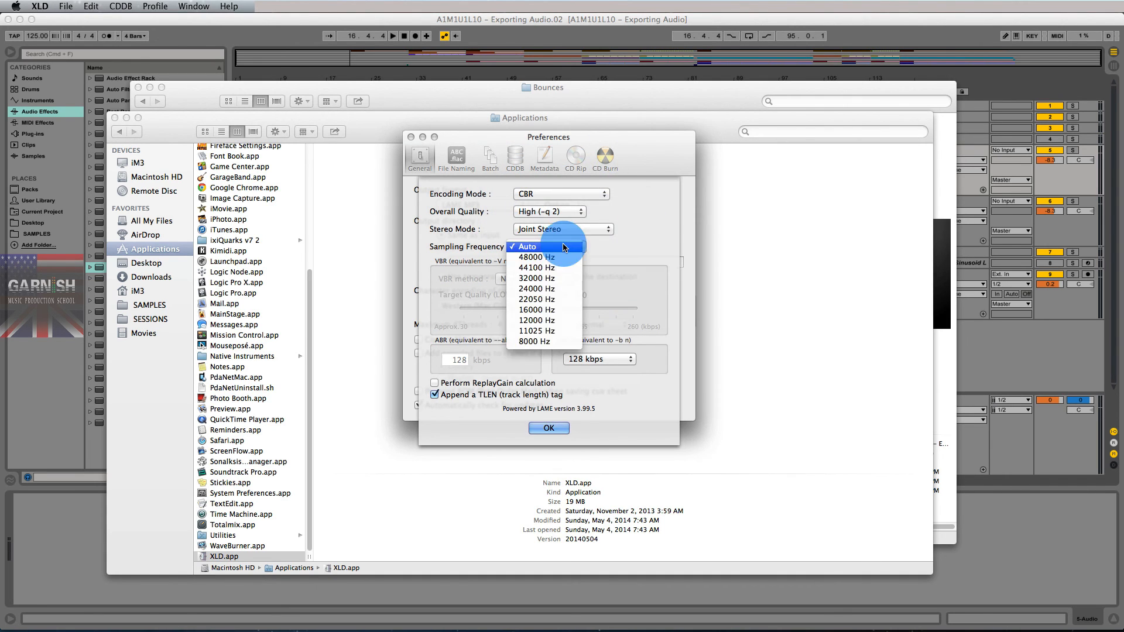
click(552, 268)
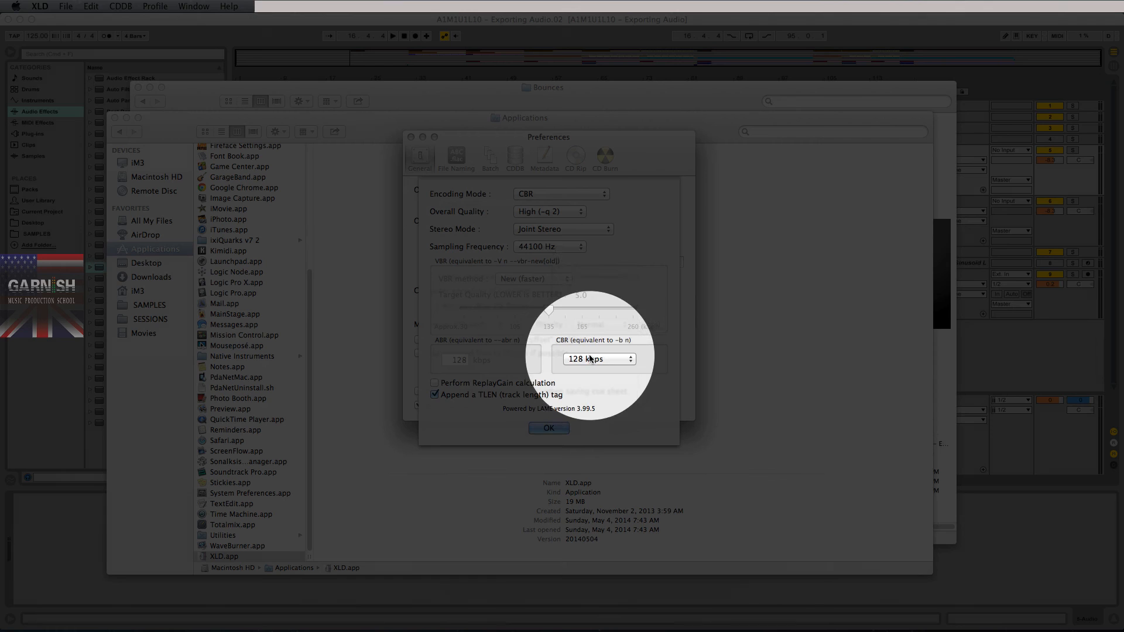
click(599, 359)
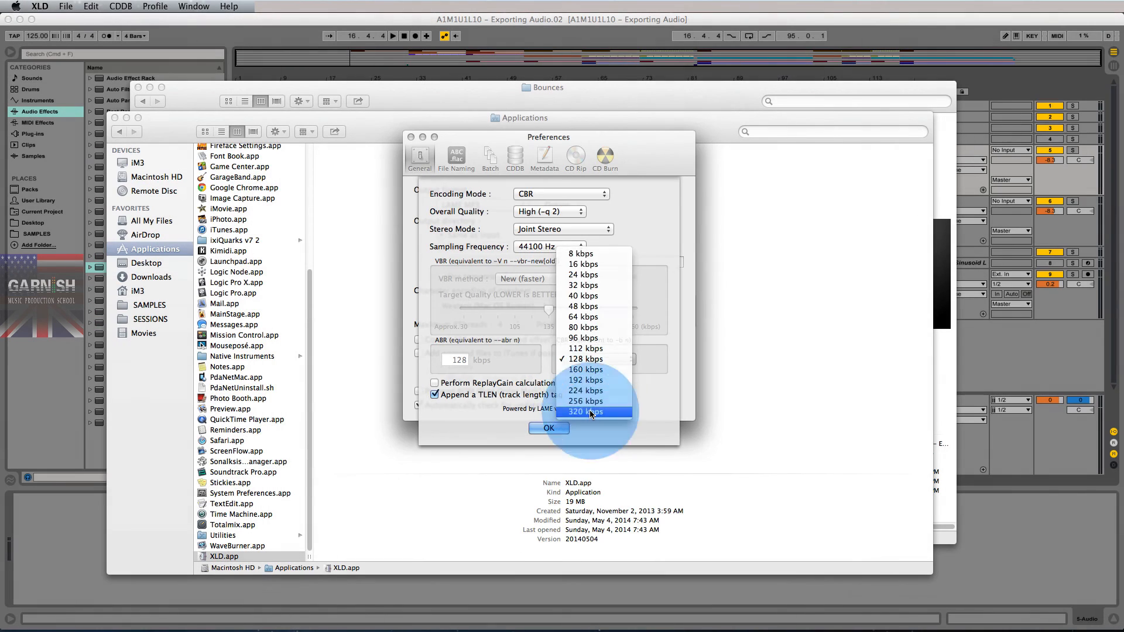
click(591, 412)
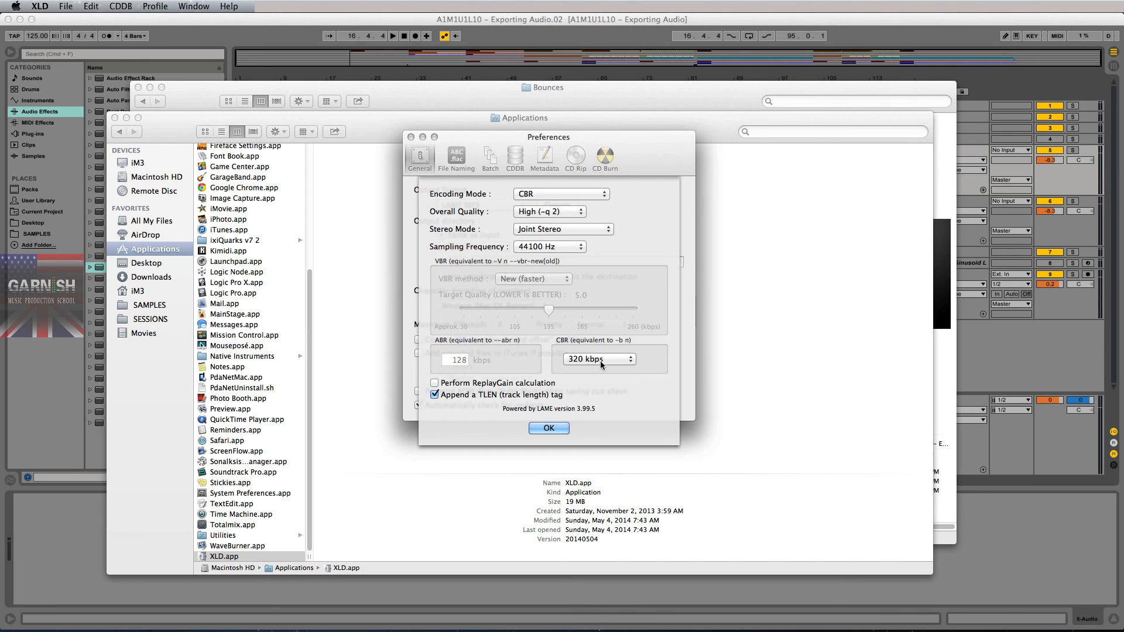
click(548, 431)
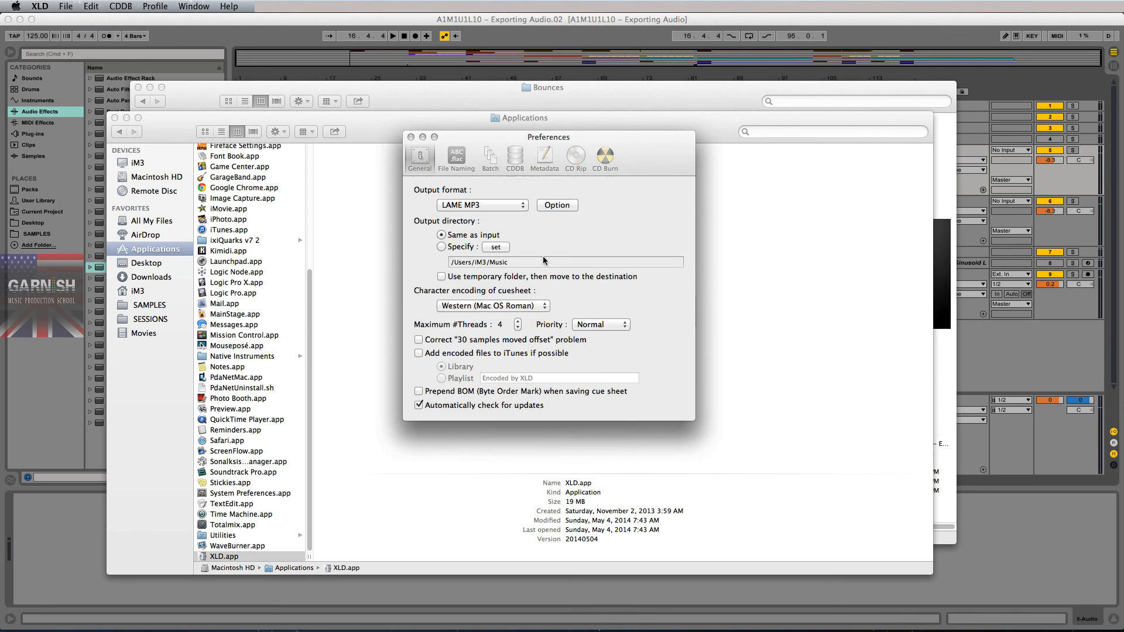
- Quit XLD so the MP3 settings stick, and uncover the Bounces folder
mouse_move(645, 156)
mouse_down()
mouse_move(641, 196)
mouse_move(642, 157)
mouse_up()
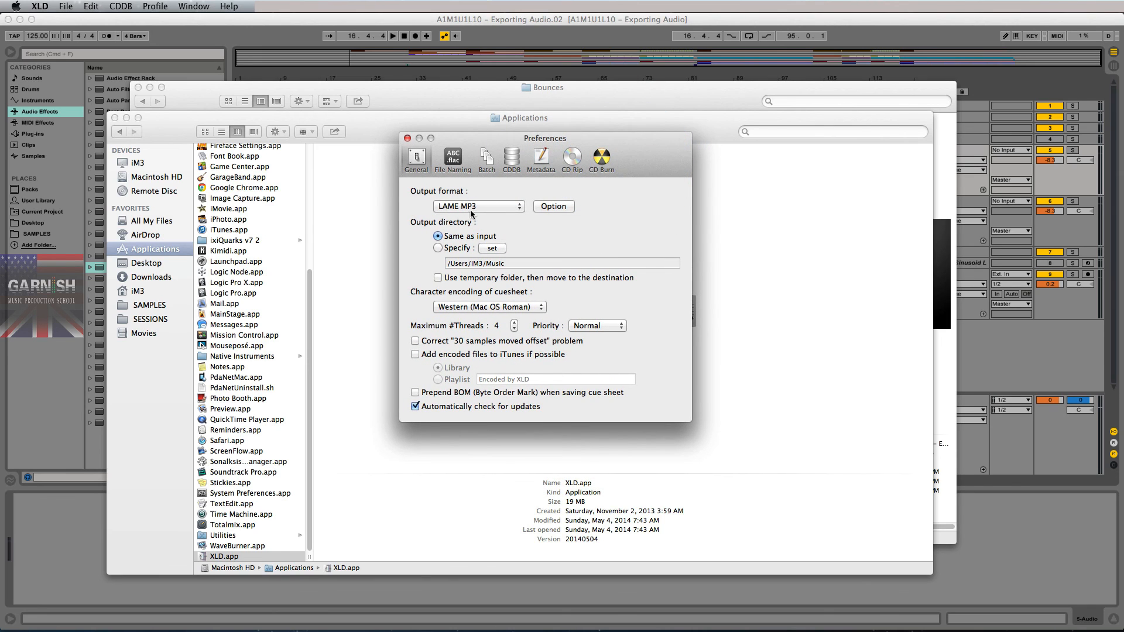
key(super+q)
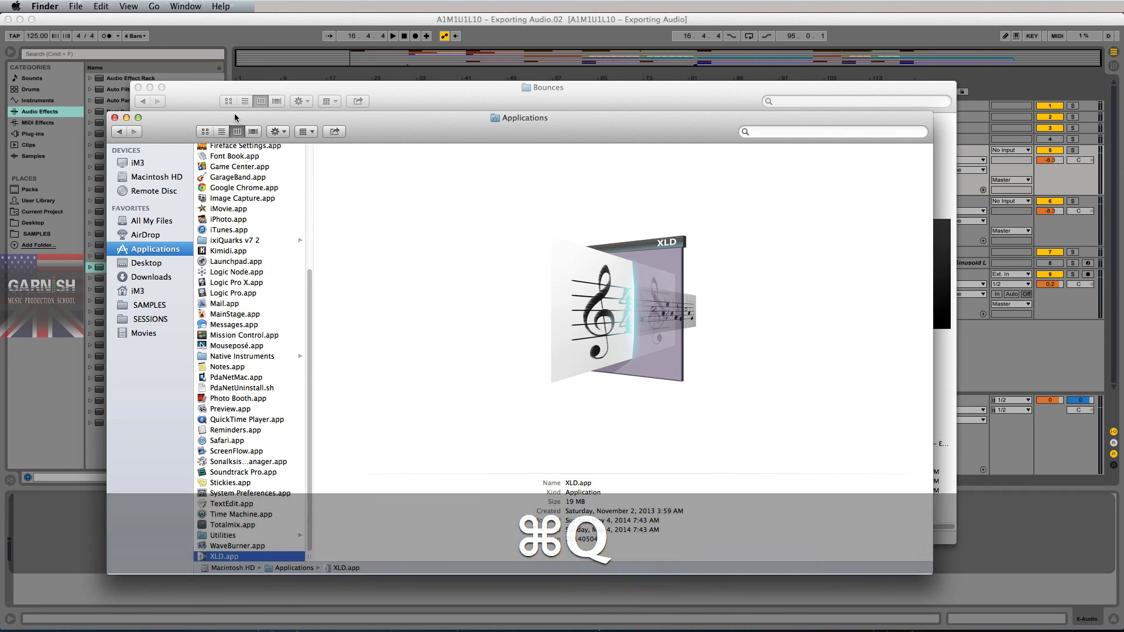
click(115, 118)
click(644, 184)
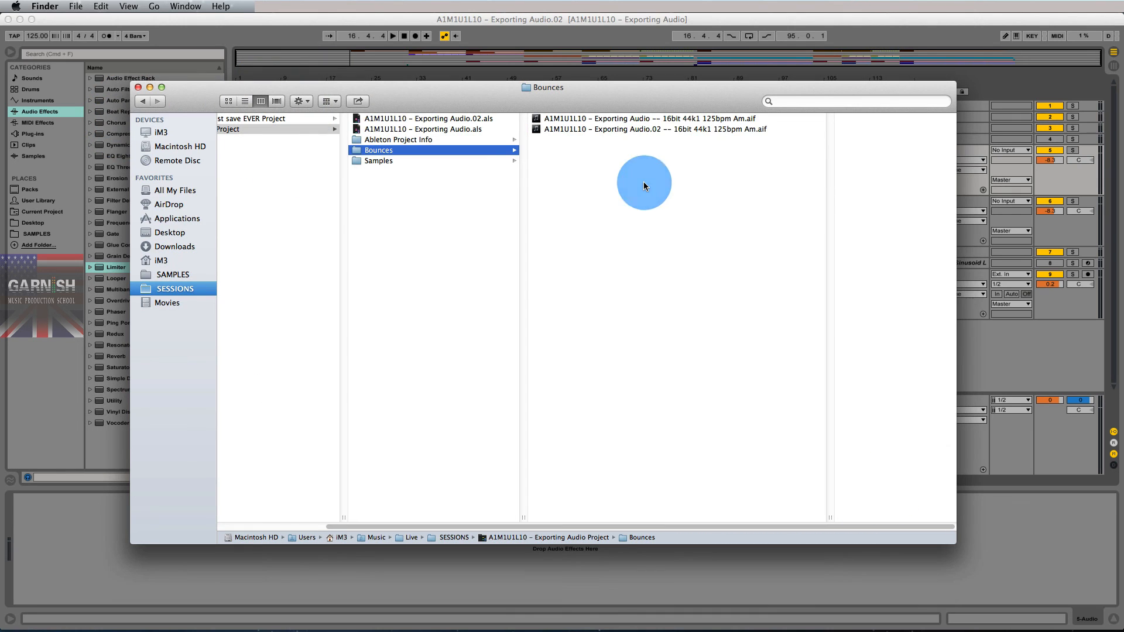
- Drop the Exporting Audio.02 AIFF onto XLD to convert it to MP3 beside the original
drag(637, 129, 461, 622)
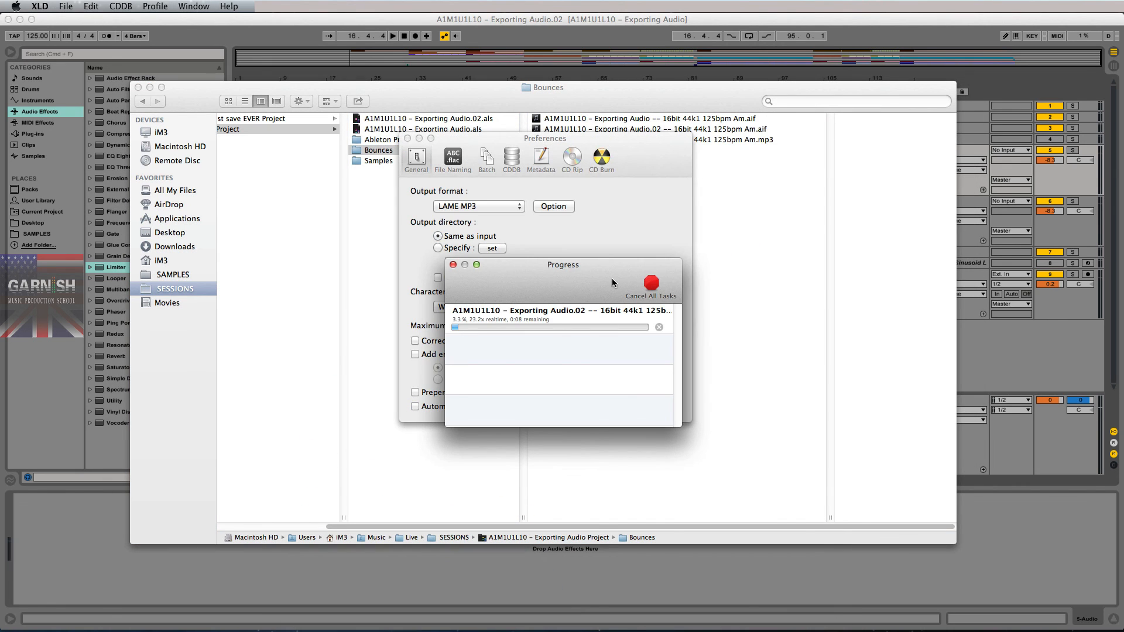
drag(569, 276, 825, 201)
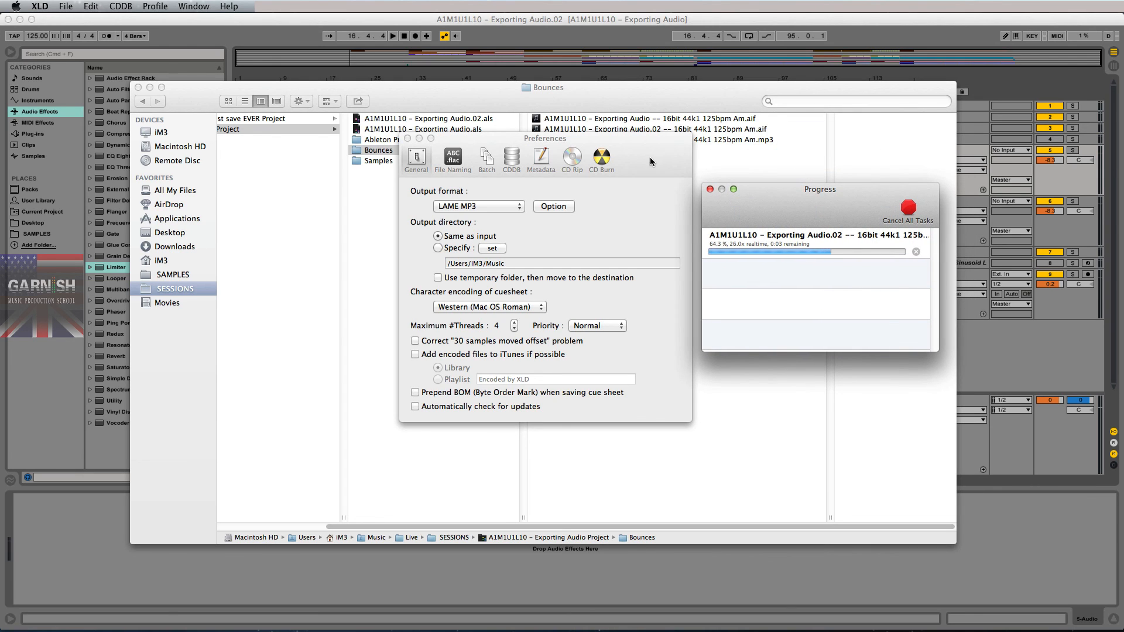
drag(650, 157, 648, 209)
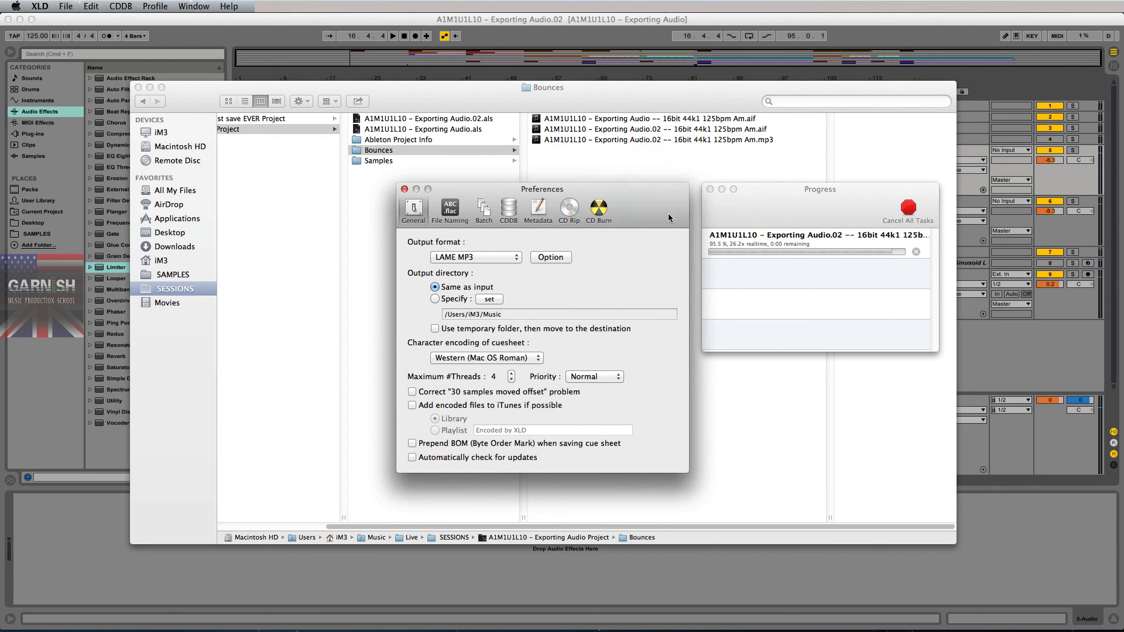
click(694, 141)
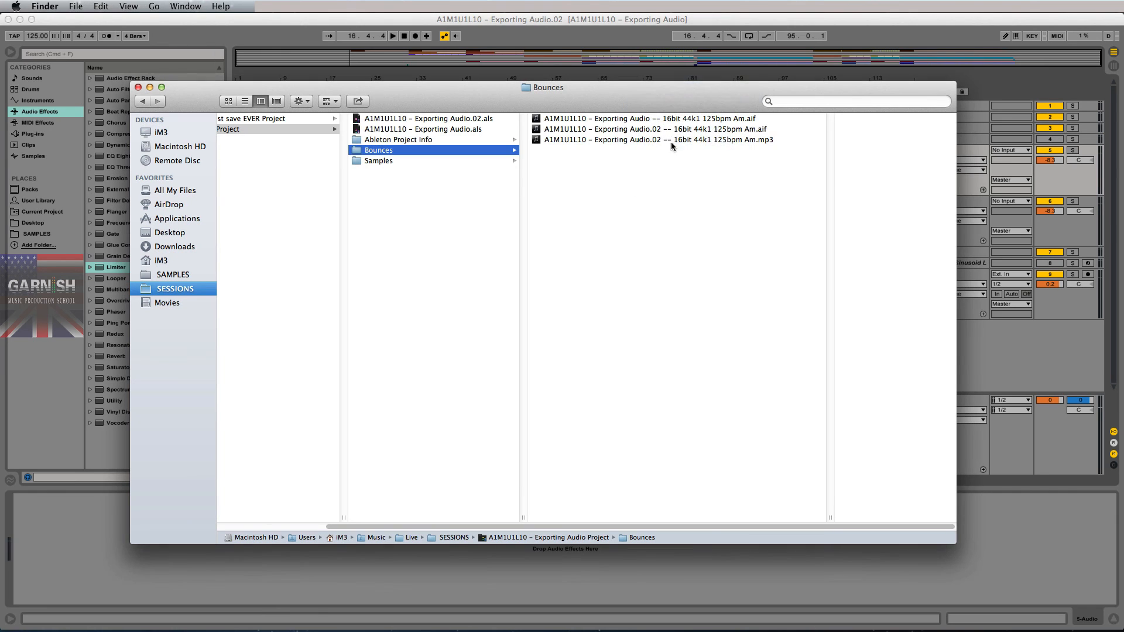
click(648, 139)
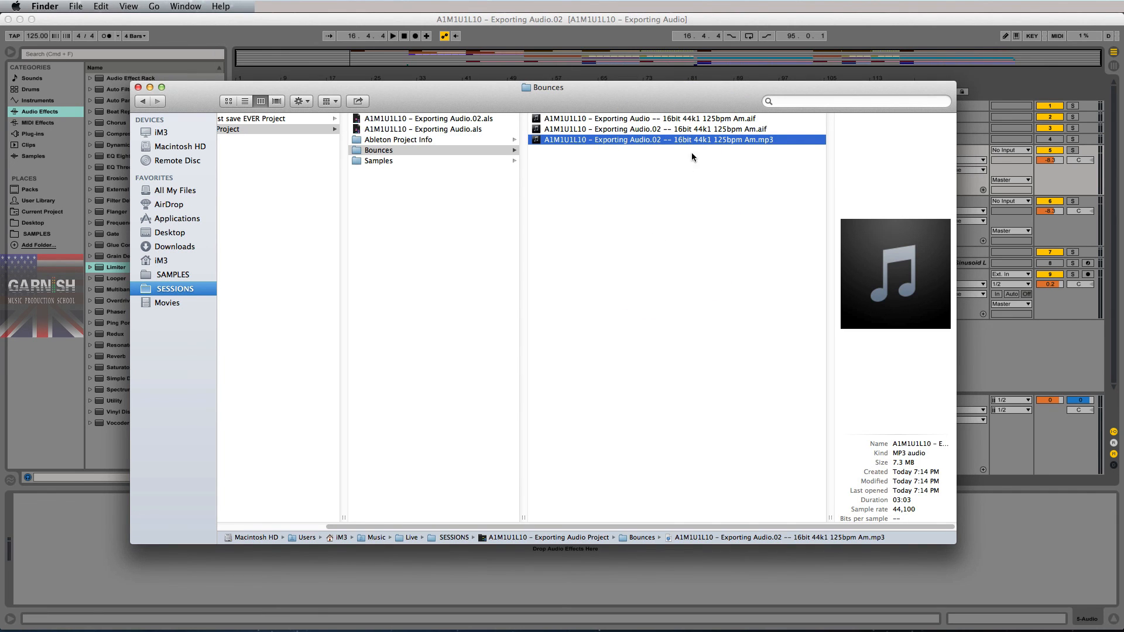
click(725, 129)
click(720, 141)
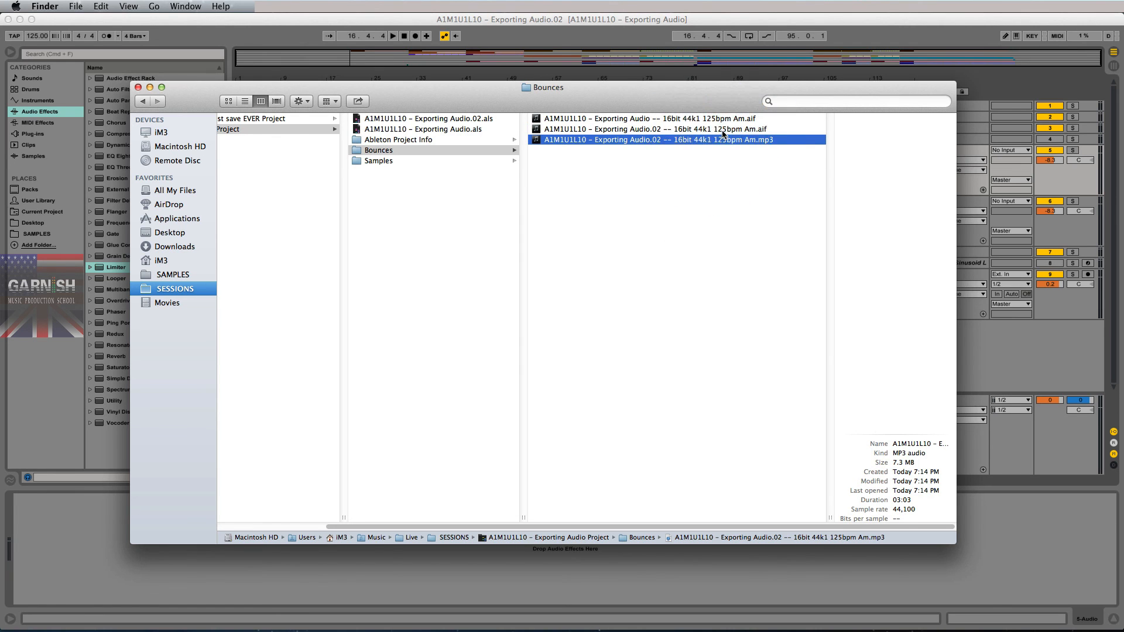
click(725, 129)
click(717, 140)
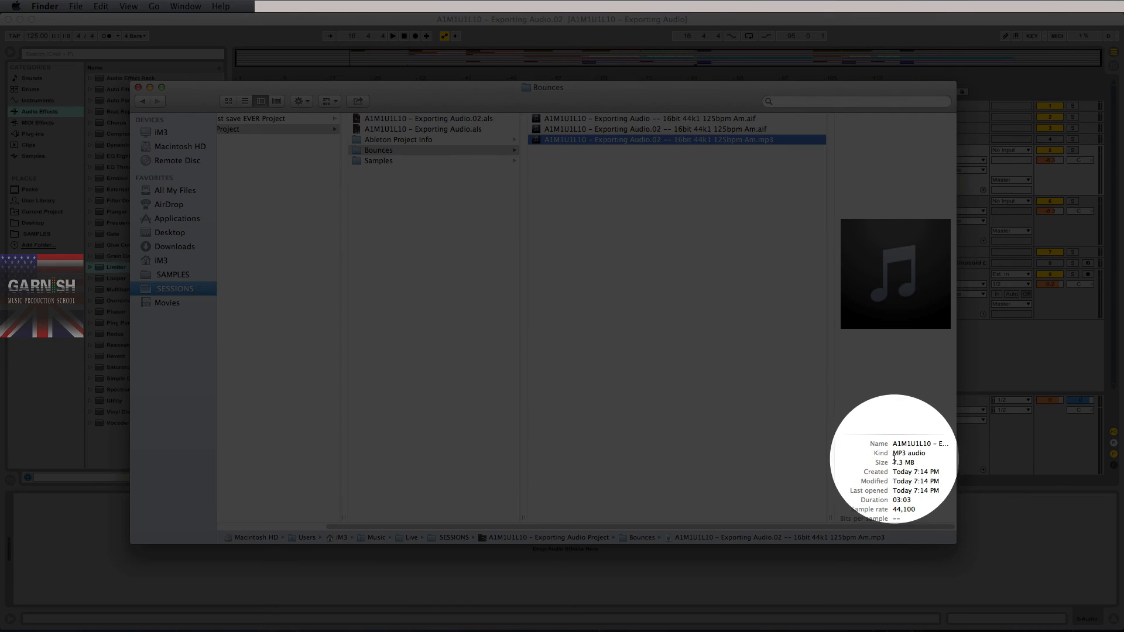
key(space)
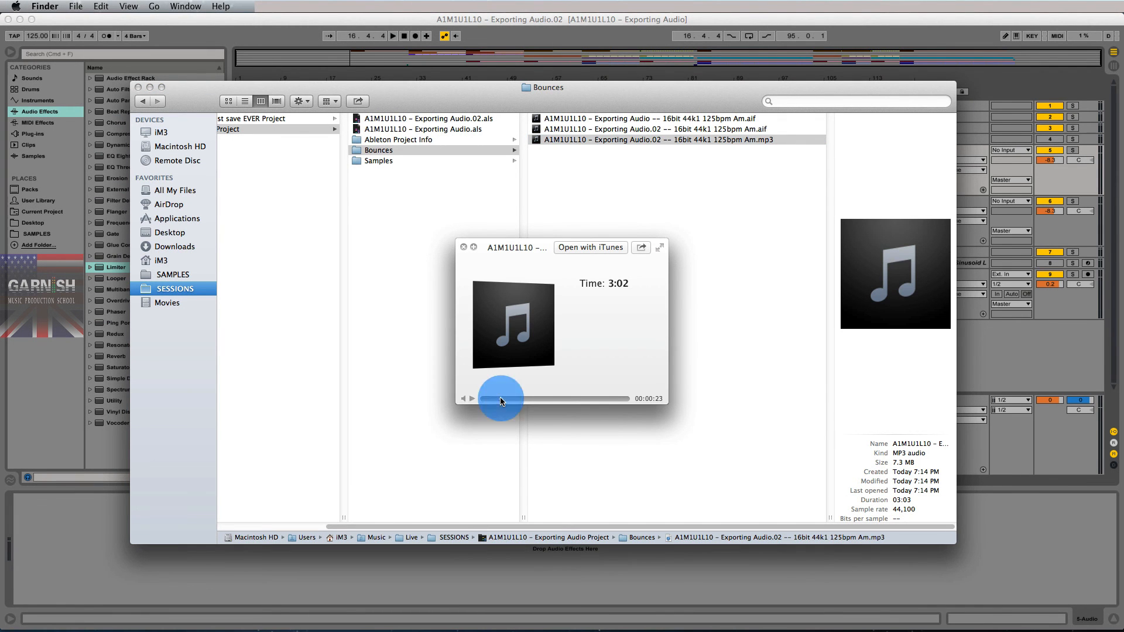
click(500, 399)
click(553, 399)
key(space)
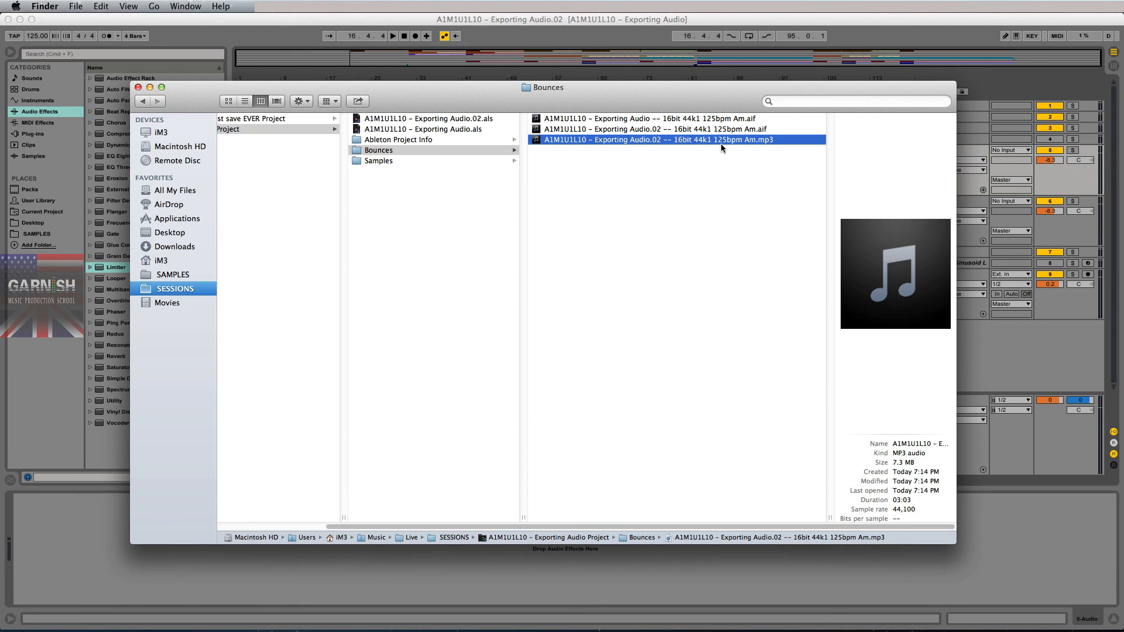
click(728, 129)
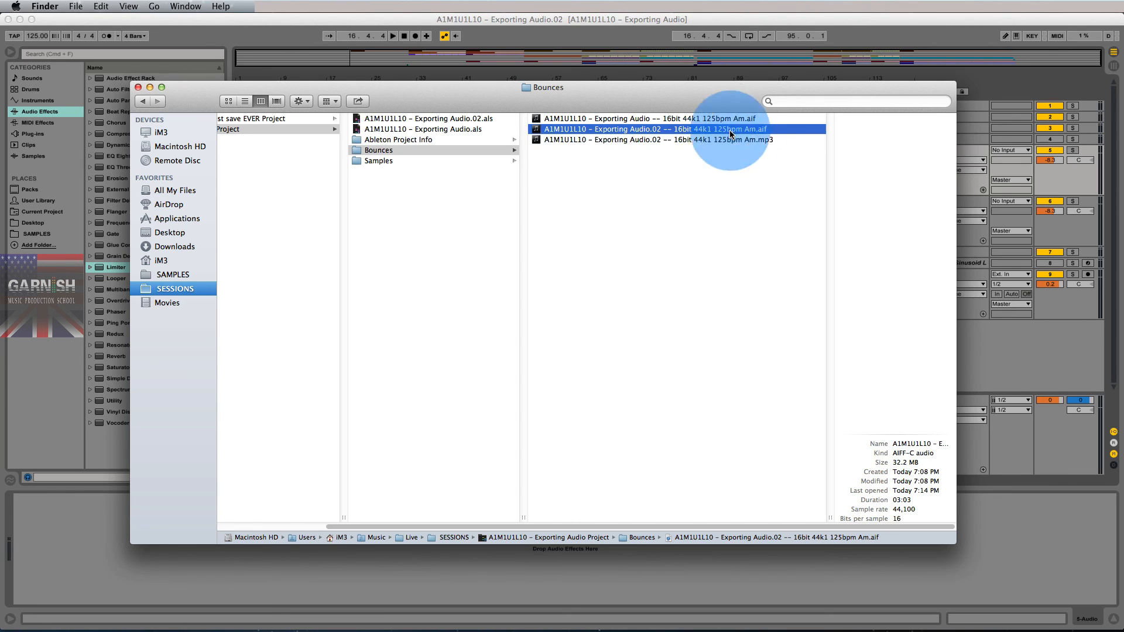
click(729, 139)
click(728, 130)
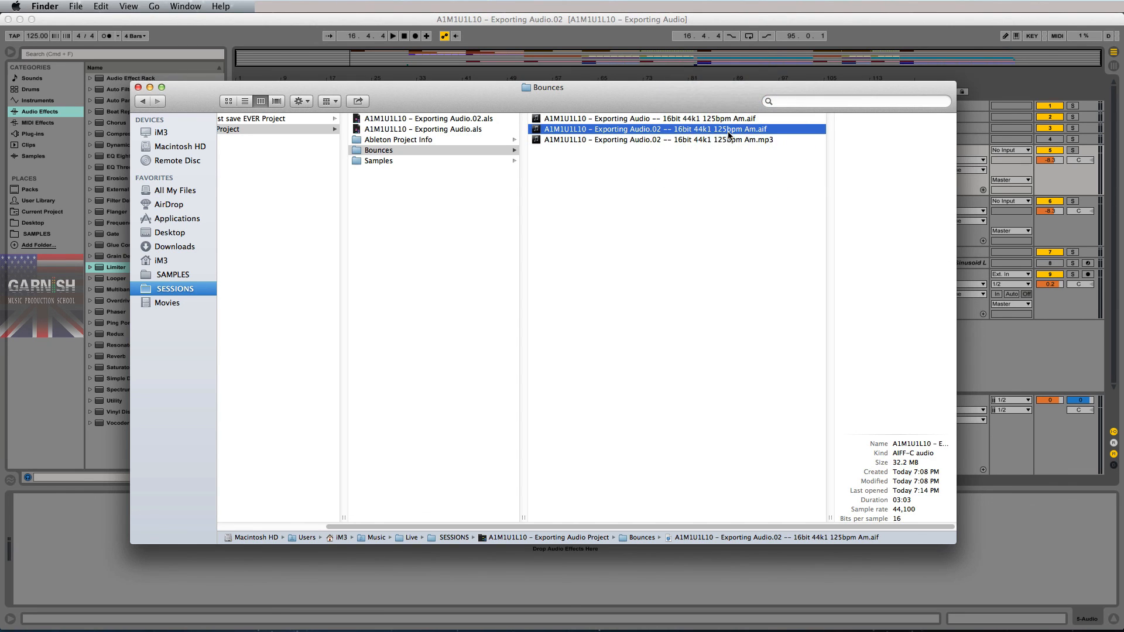
click(729, 141)
click(729, 131)
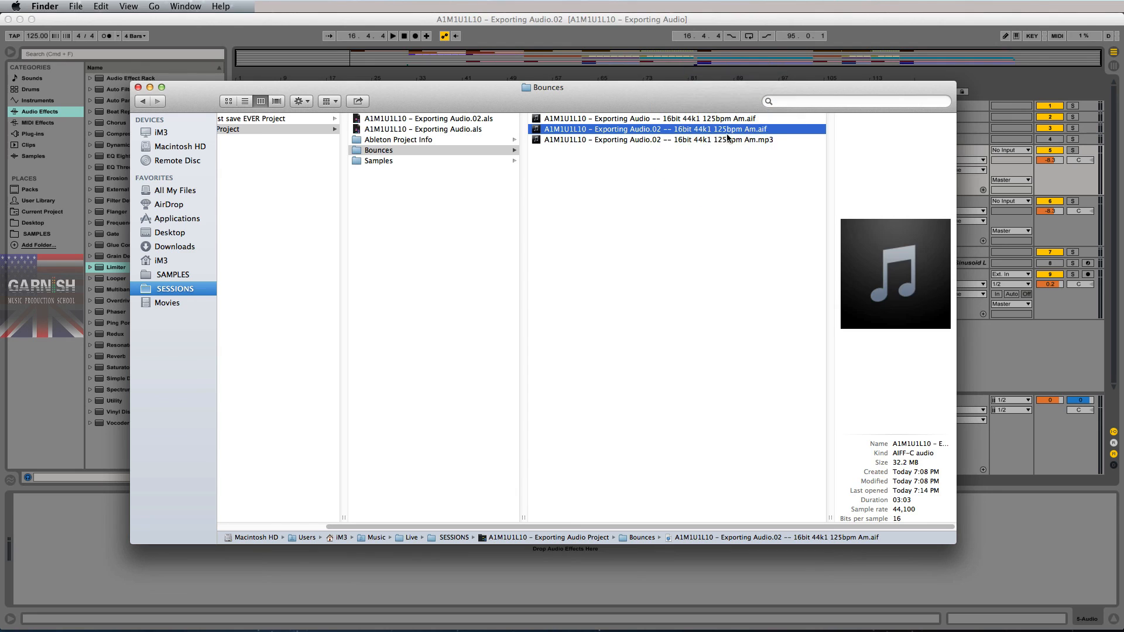
click(711, 172)
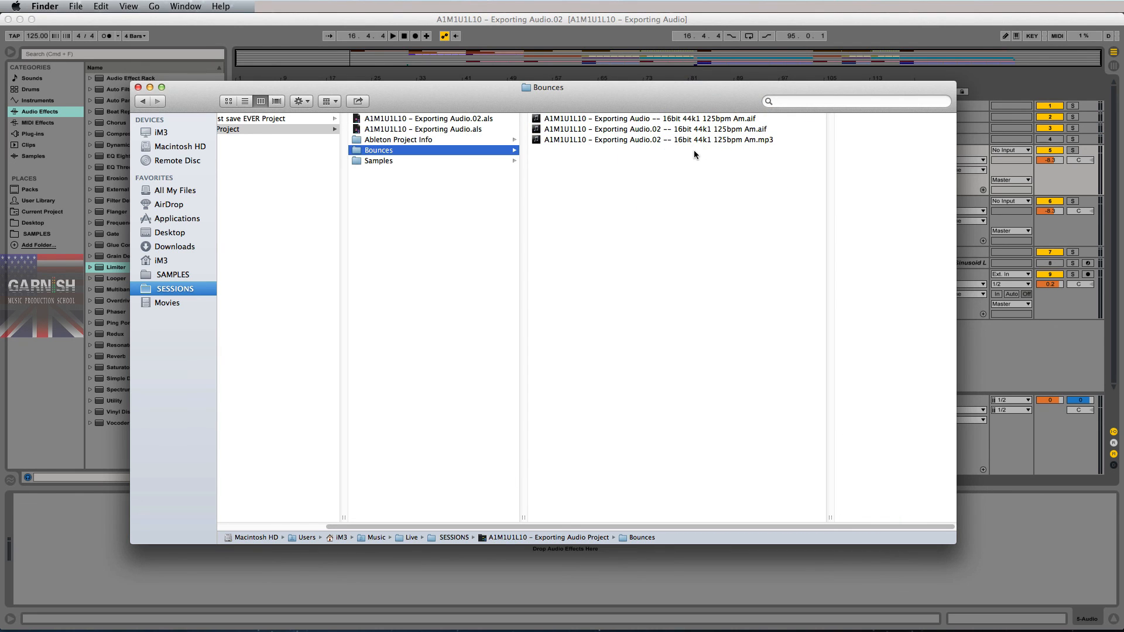
click(669, 141)
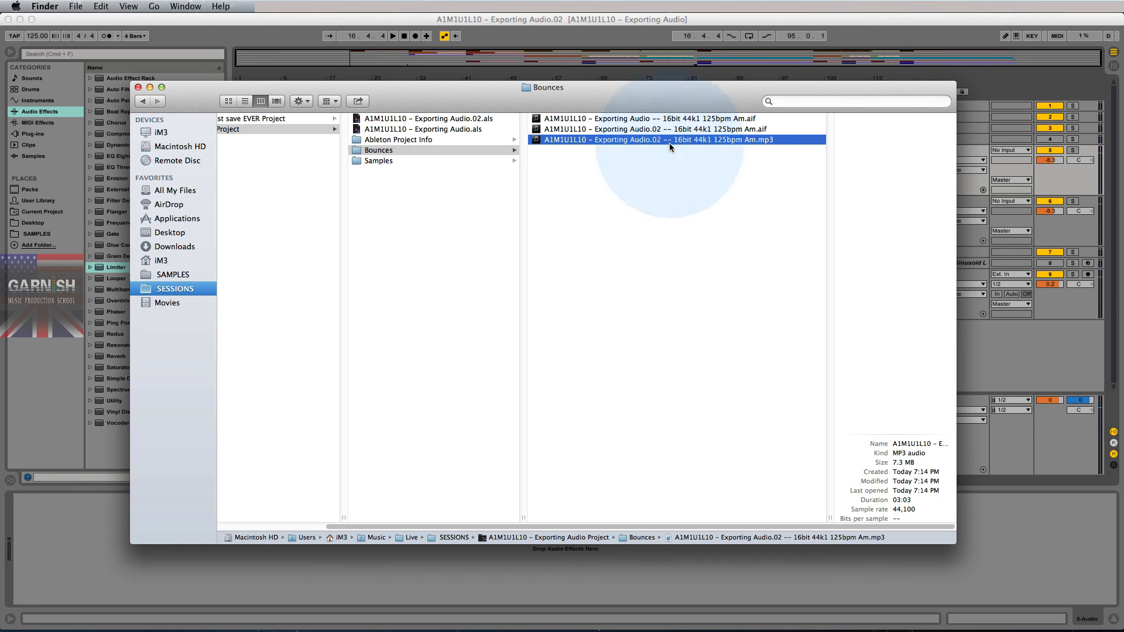
click(894, 463)
click(757, 318)
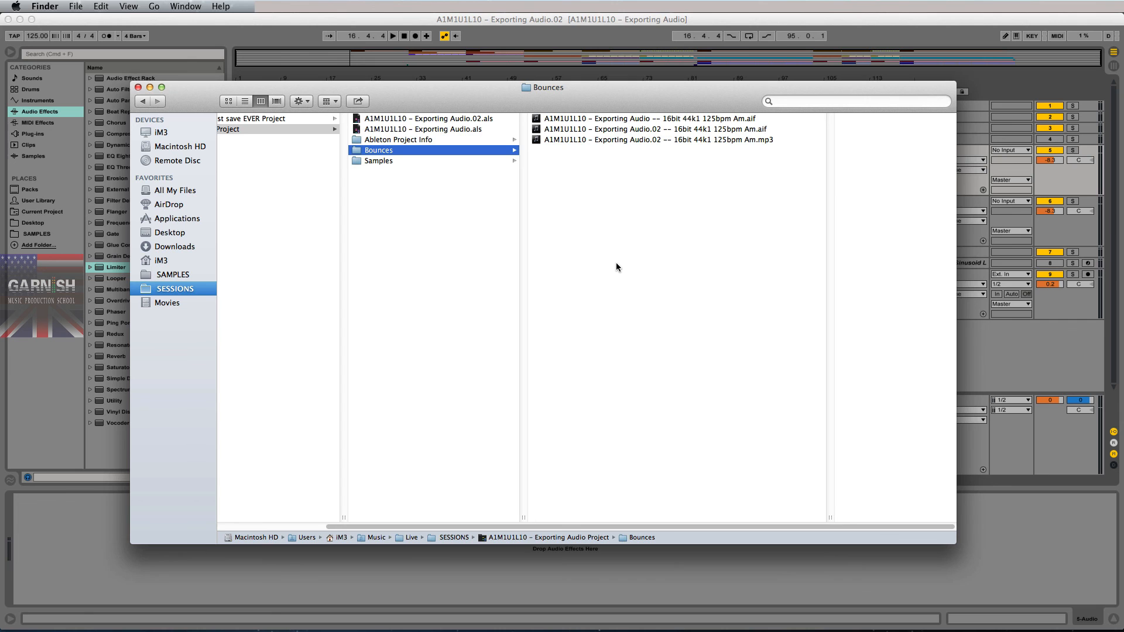
- Move the Bounces window aside and bring up the A1M1U1 Exercise.doc preview
drag(589, 112, 598, 125)
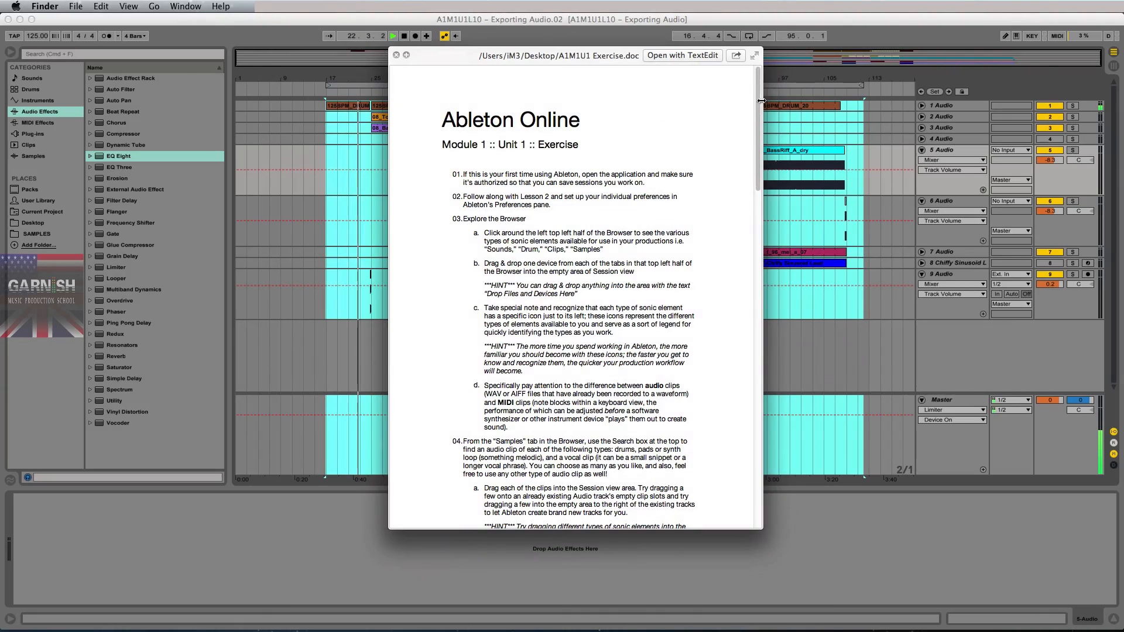
drag(761, 100, 745, 522)
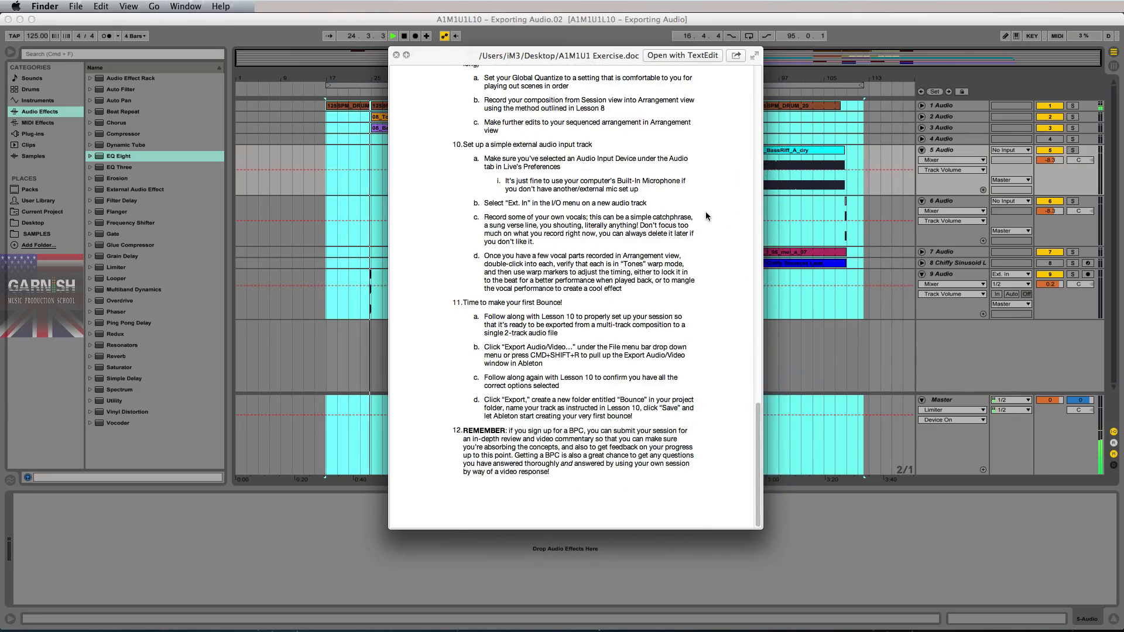